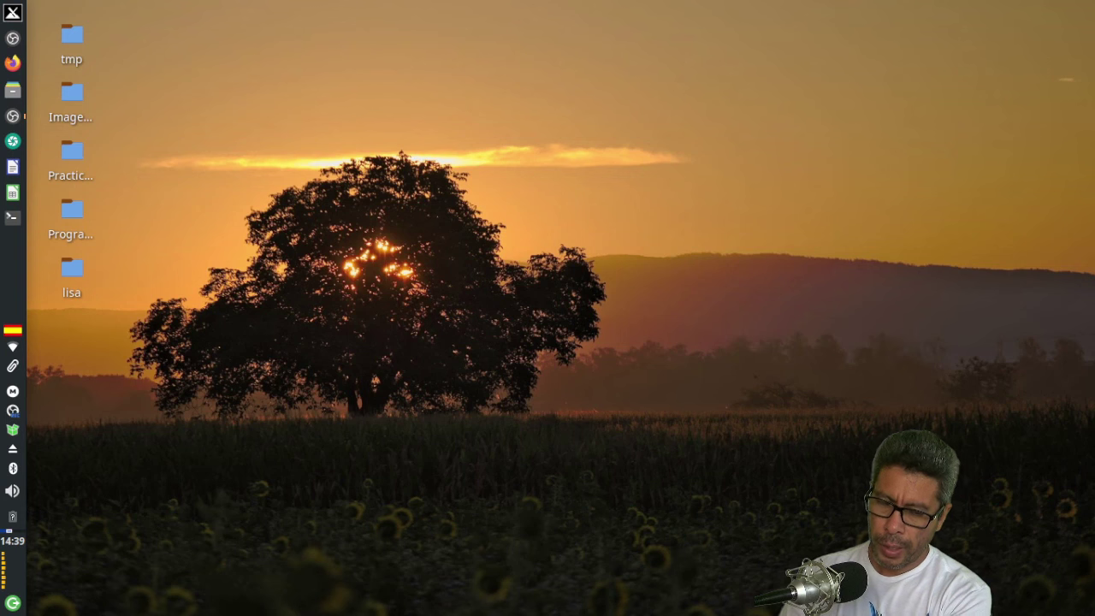
Launch Inkscape from the Gráficos applications menu and show the screen-size document templates.
left_click(13, 12)
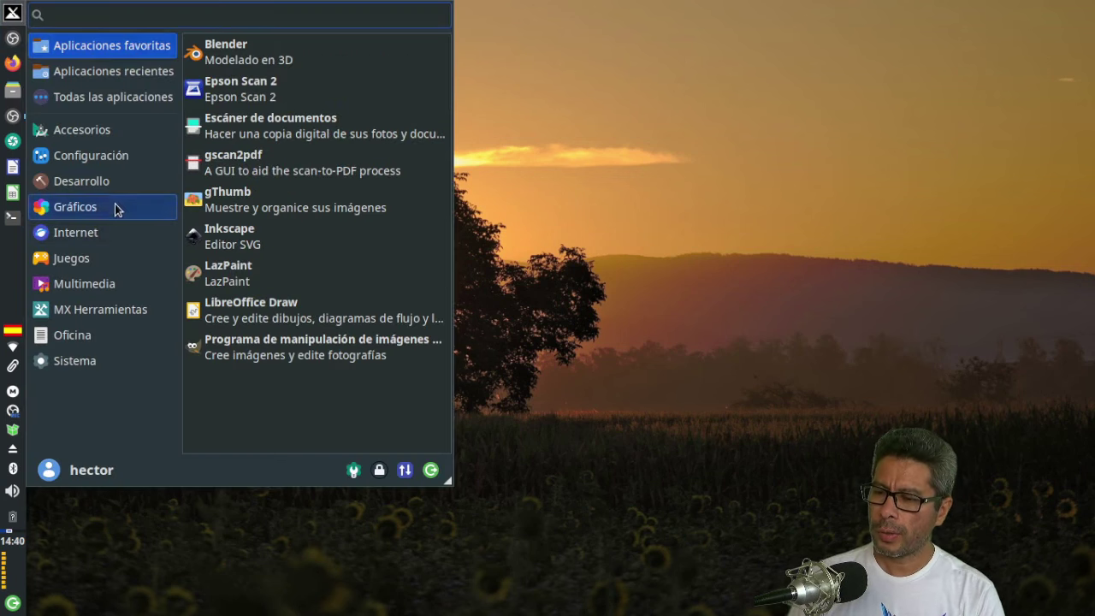
left_click(253, 240)
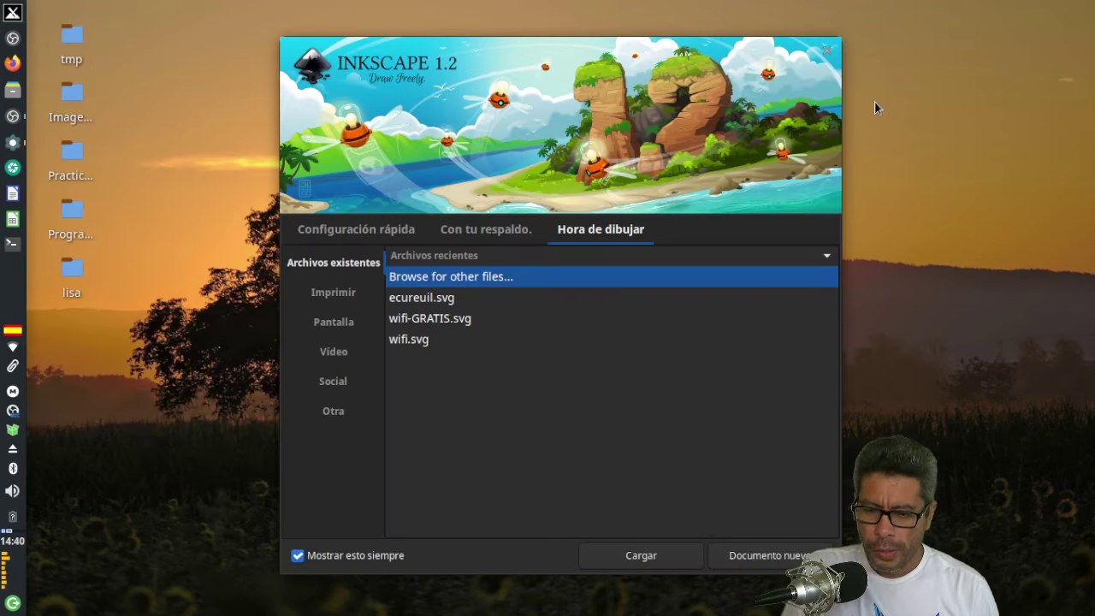
left_click(333, 322)
Create an Escritorio 1080p document, close the Vectorizar mapa de bits panel and zoom out to the page.
left_click(457, 308)
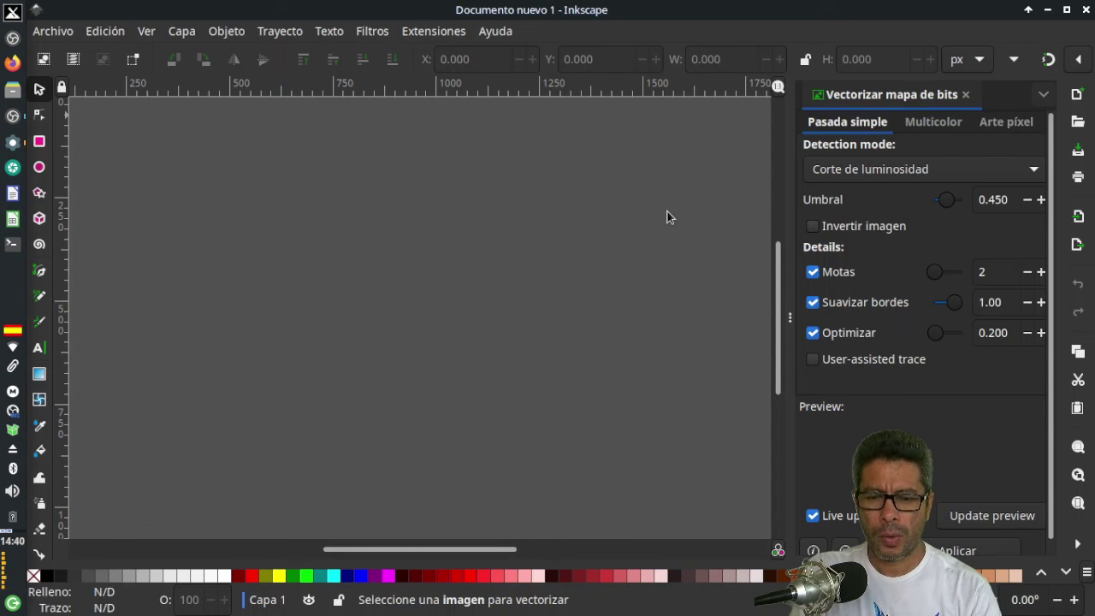
left_click(966, 95)
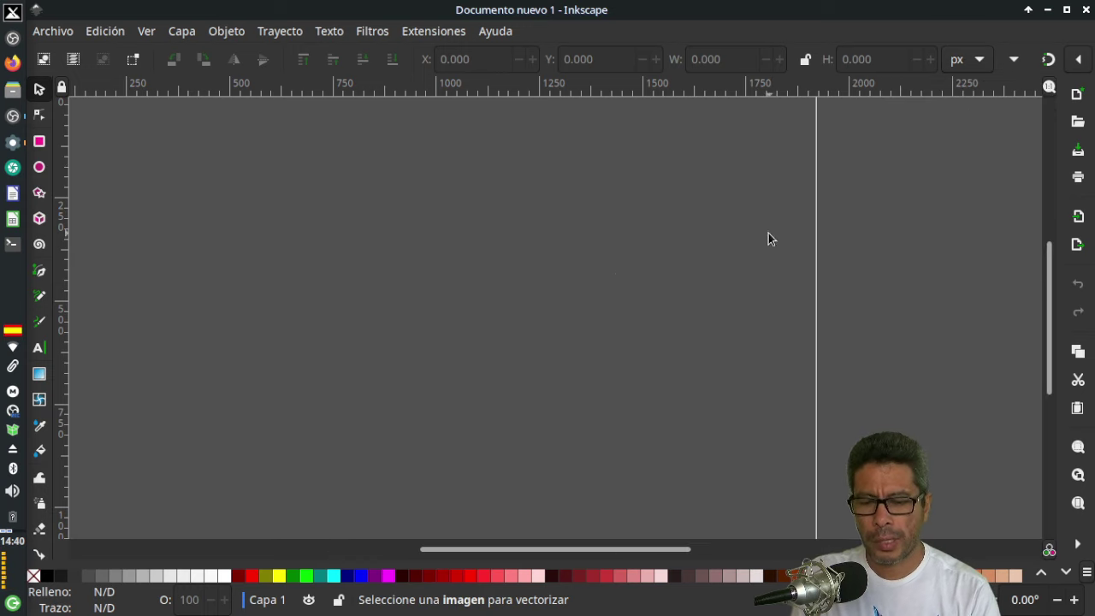
left_click_drag(527, 548, 489, 549)
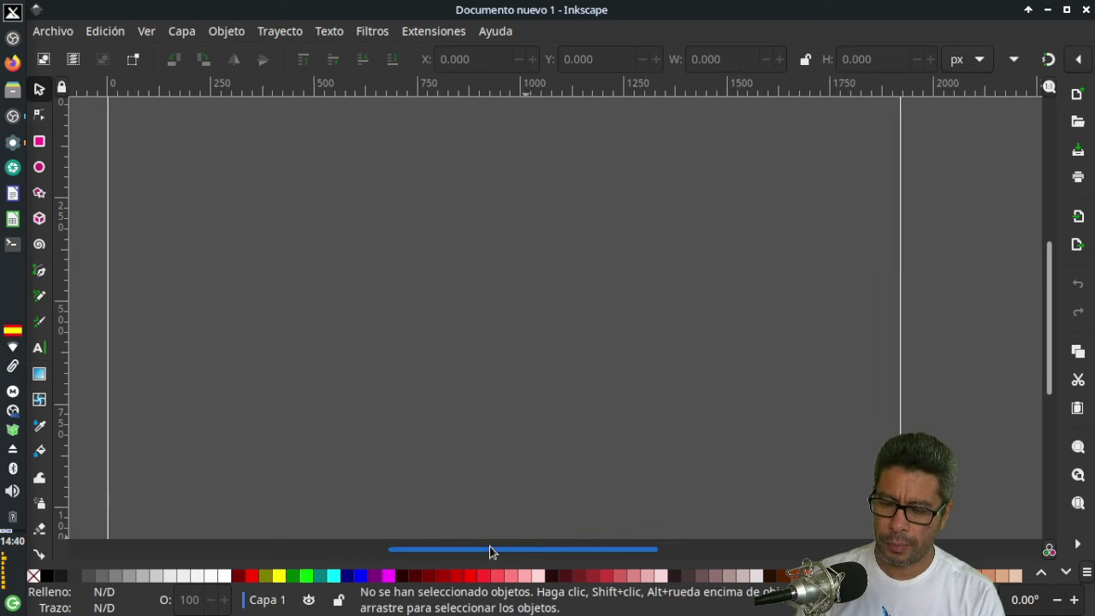
scroll(560, 424, "down", 1, "ctrl")
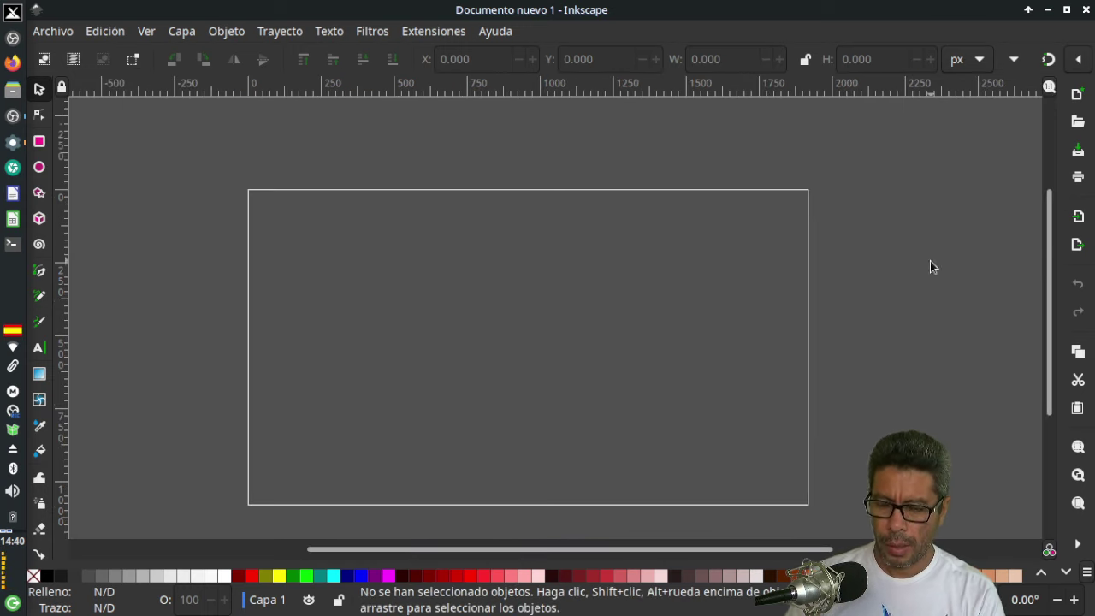
left_click_drag(1050, 238, 1050, 260)
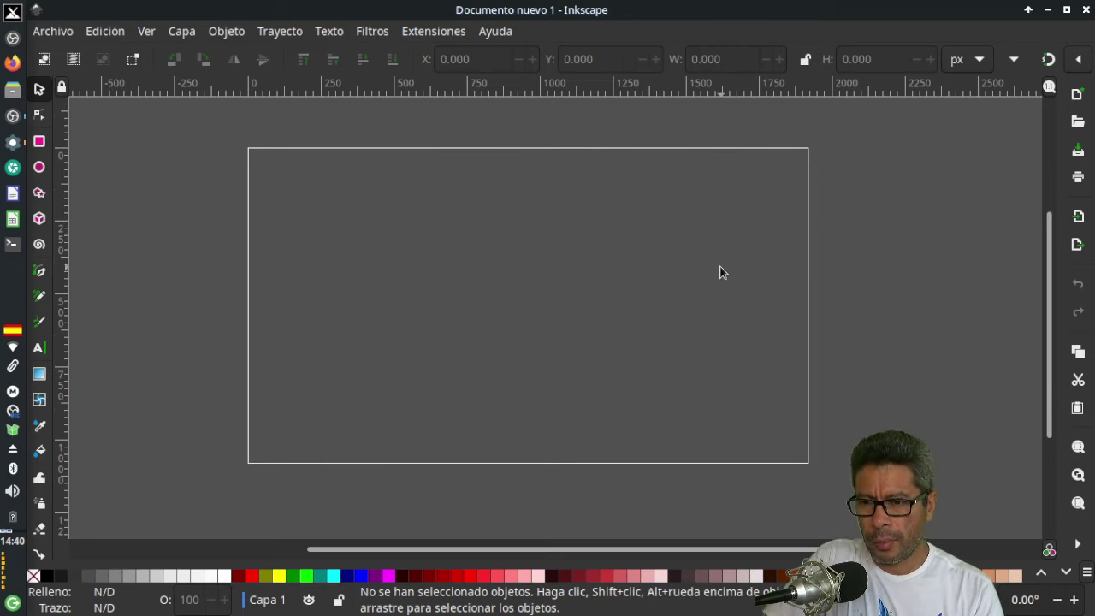
Launch Firefox and go to YouTube in a new tab.
left_click(13, 63)
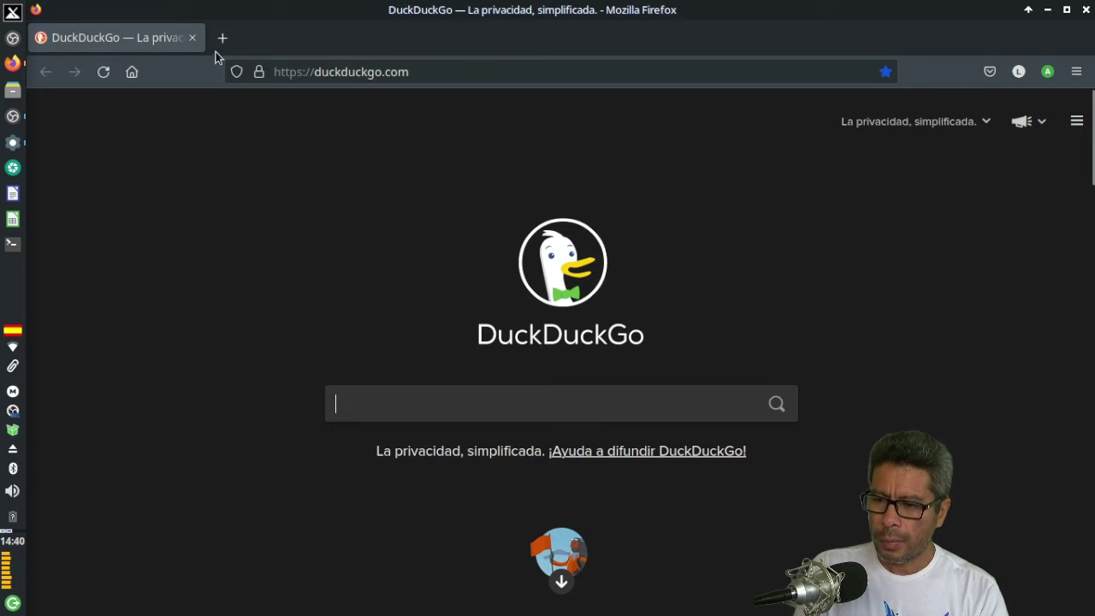
left_click(221, 38)
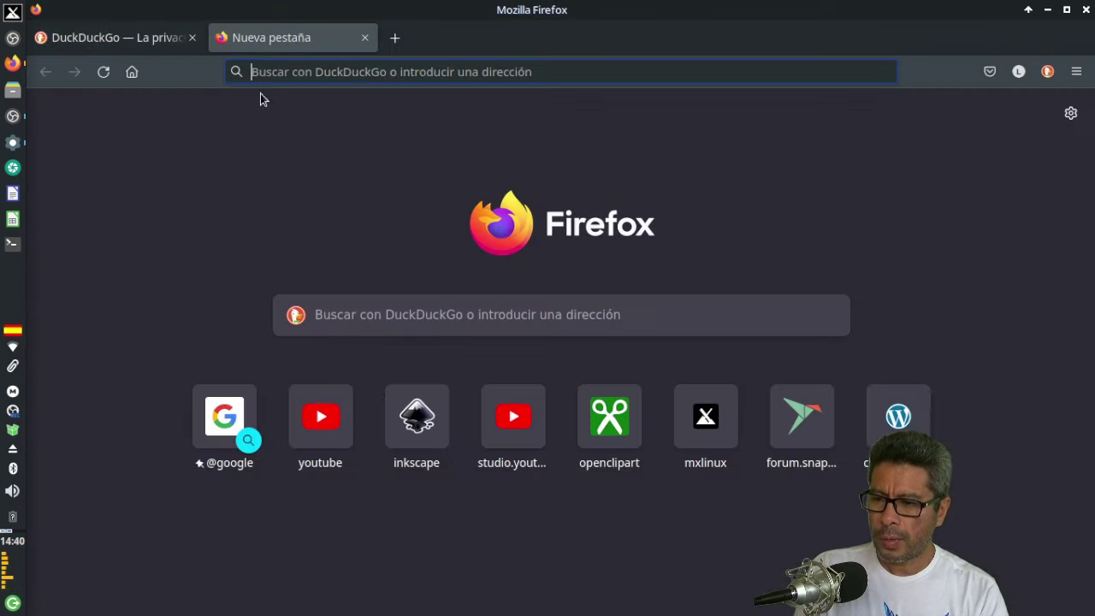
left_click(318, 412)
left_click(192, 38)
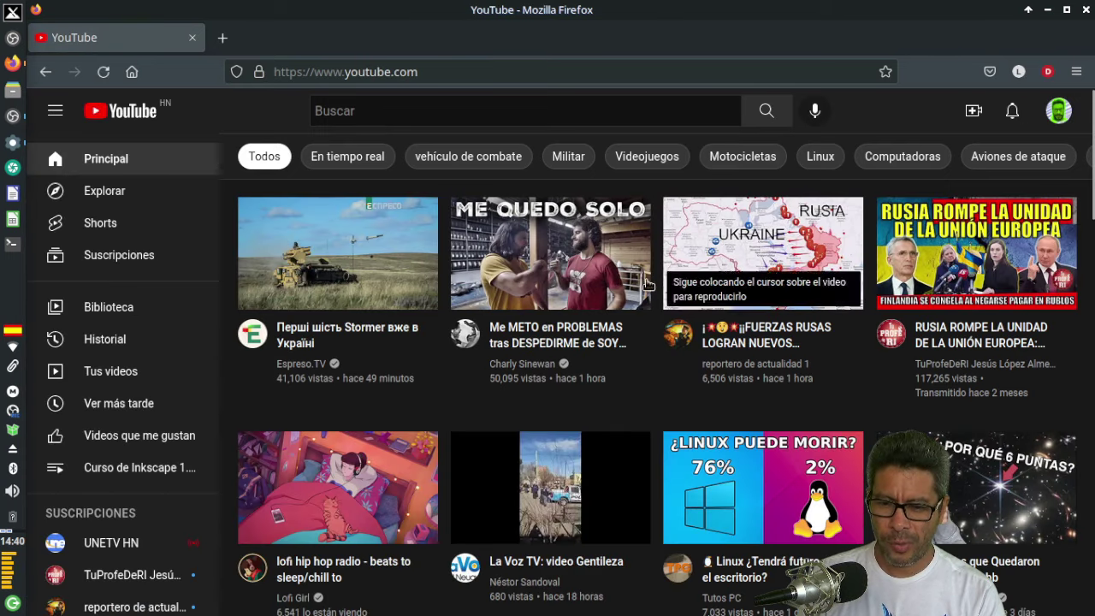
Go to your own YouTube channel and browse its uploaded videos.
left_click(1057, 111)
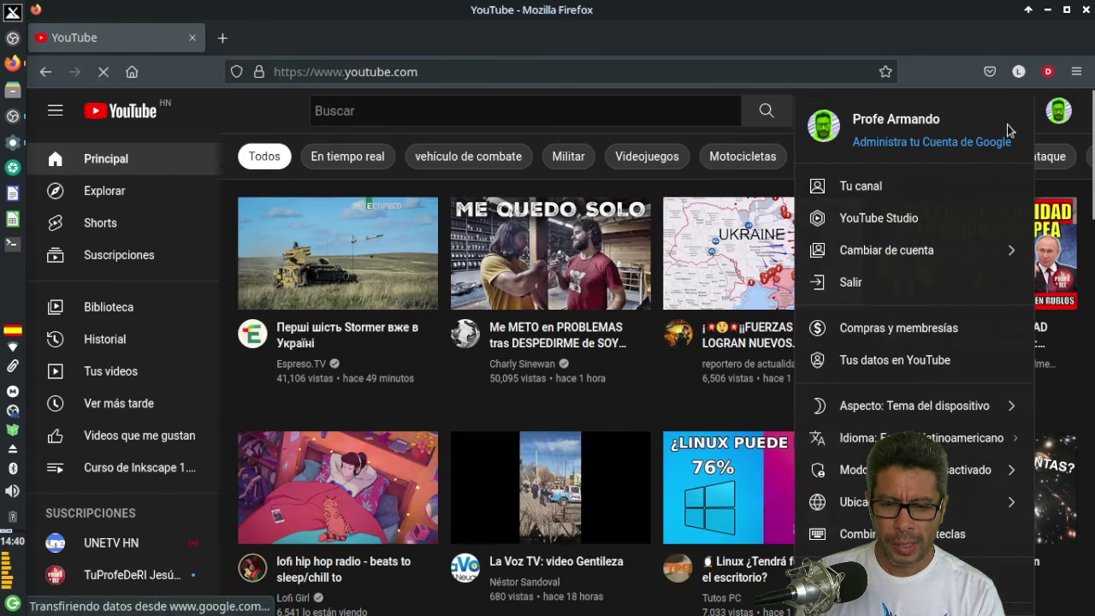
left_click(867, 185)
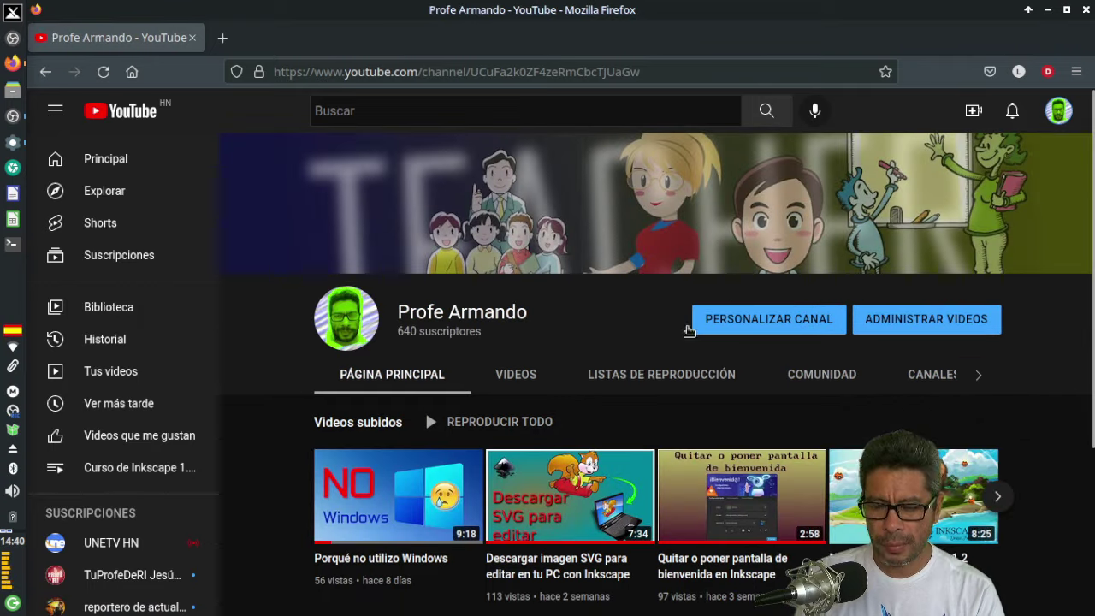
scroll(1019, 363, "down", 2)
scroll(1020, 364, "up", 2)
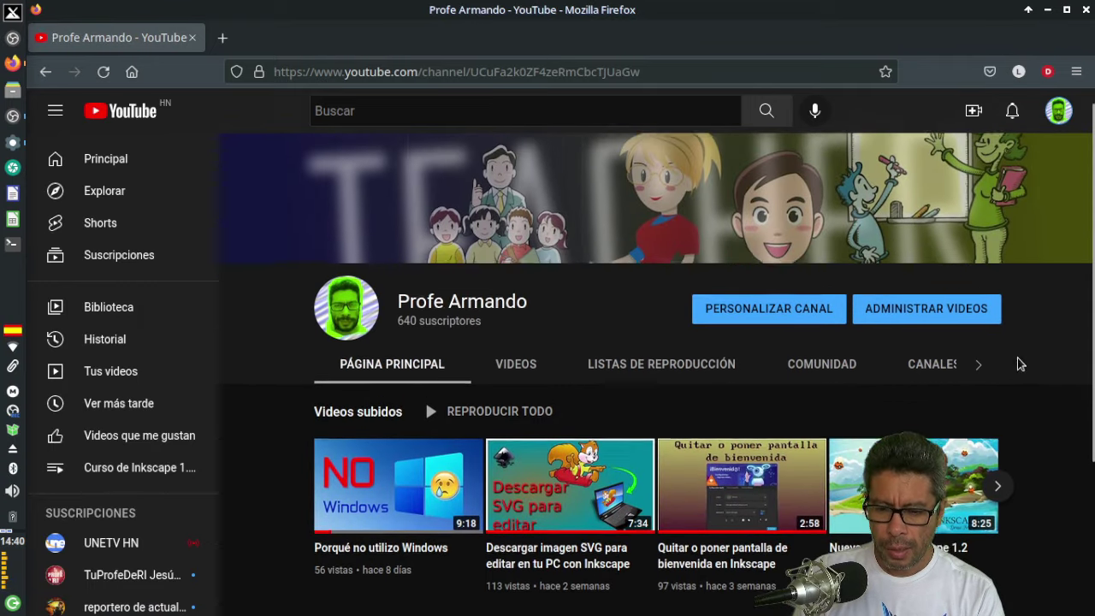
left_click(526, 370)
scroll(810, 433, "down", 3)
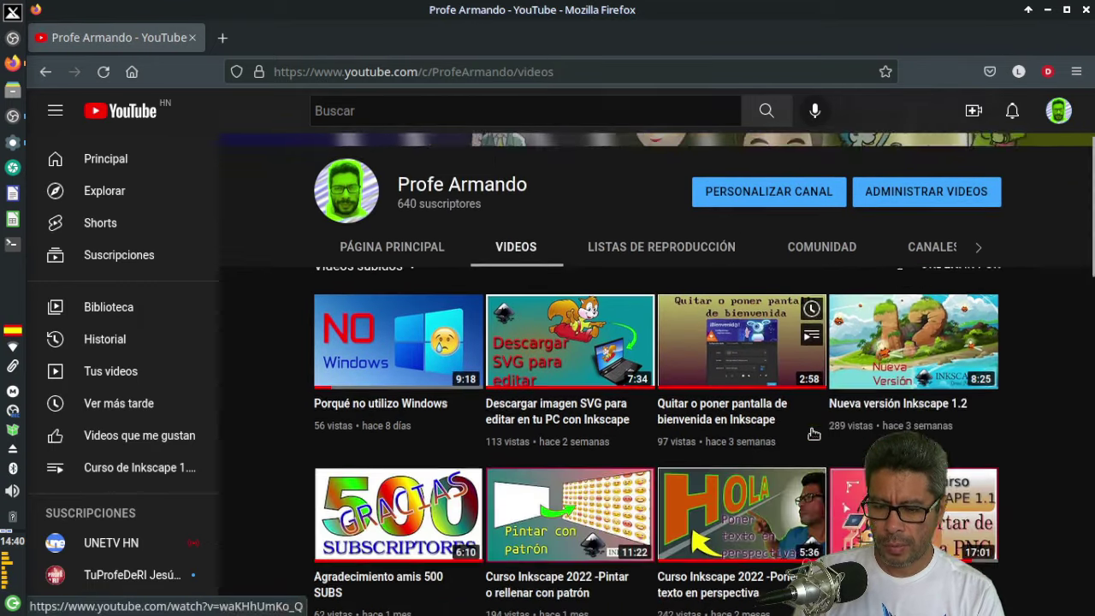
scroll(813, 434, "down", 3)
scroll(814, 433, "down", 3)
scroll(811, 428, "down", 4)
scroll(808, 421, "up", 1)
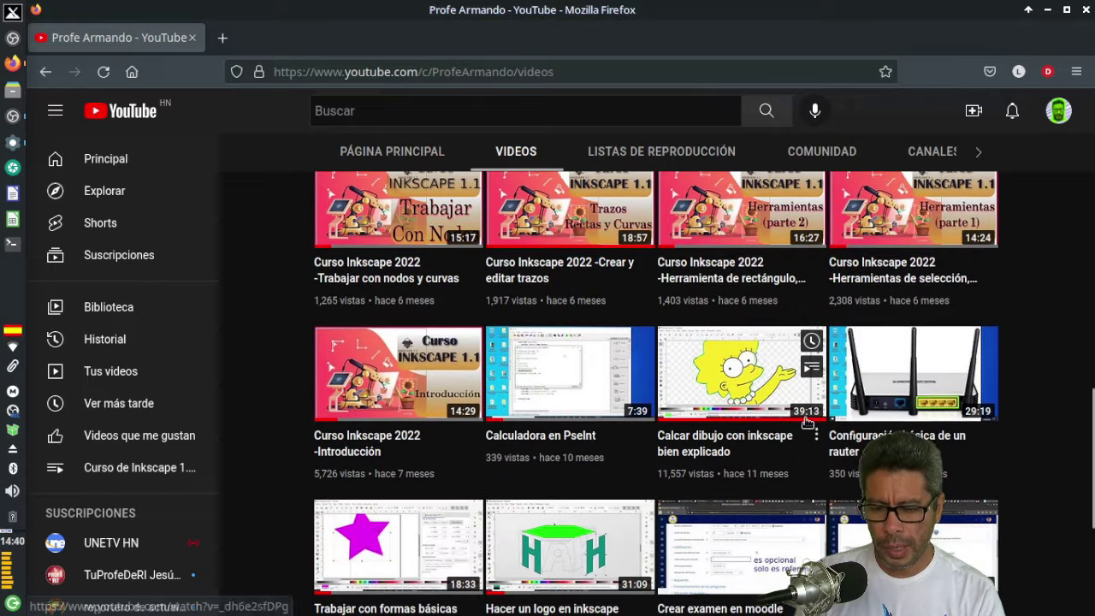
Open and pause 'Calcar dibujo con inkscape', then follow the Lisa Simpson image link in the comments.
left_click(734, 385)
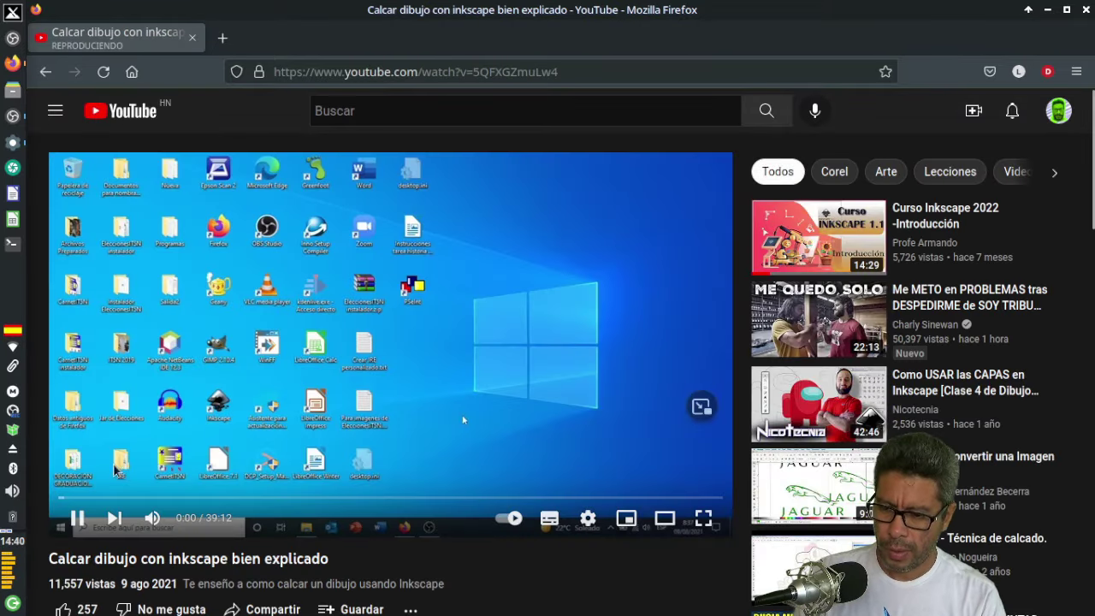
left_click(77, 518)
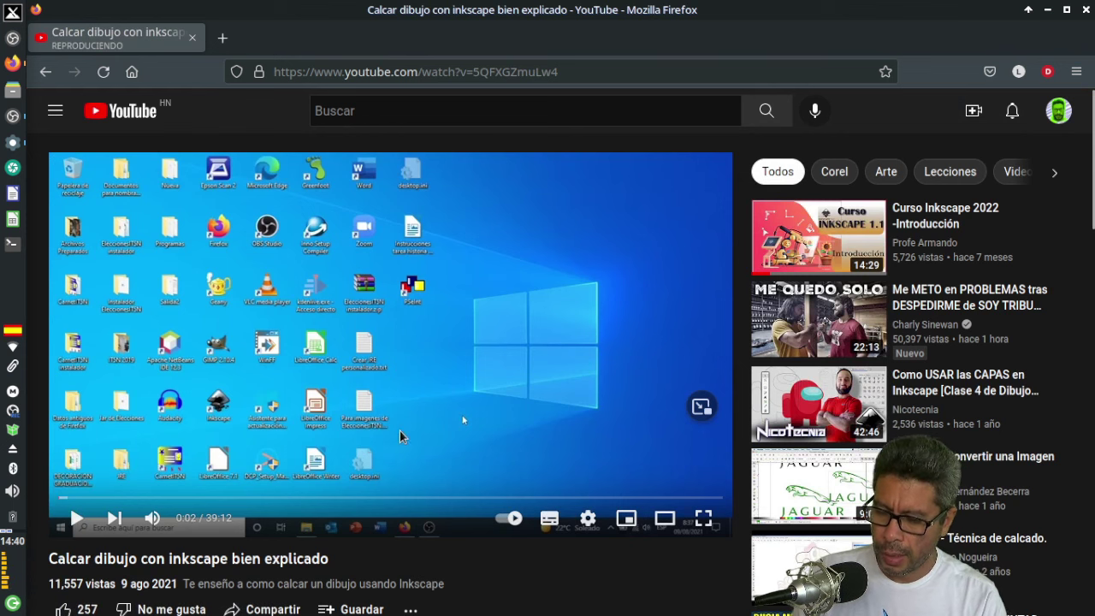
scroll(538, 394, "down", 3)
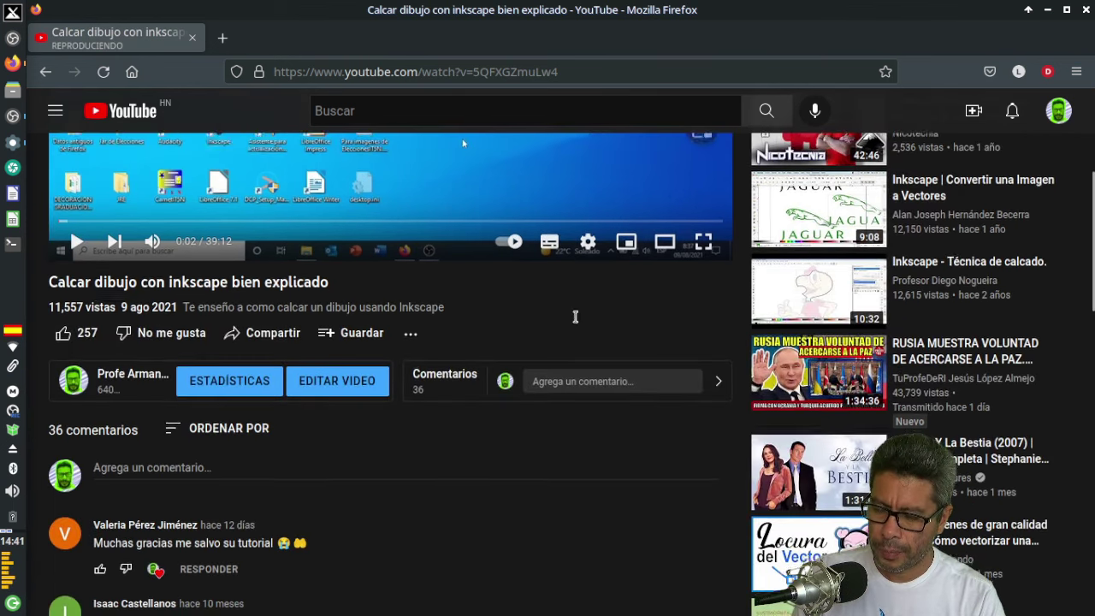
scroll(574, 317, "down", 10)
scroll(574, 323, "down", 4)
scroll(574, 323, "up", 1)
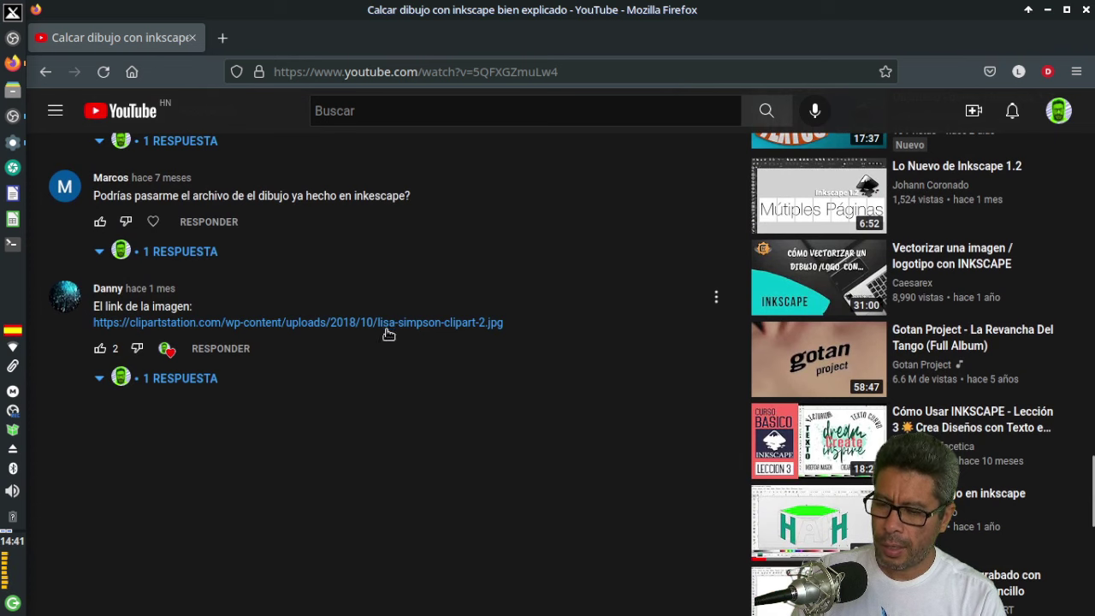
left_click(345, 323)
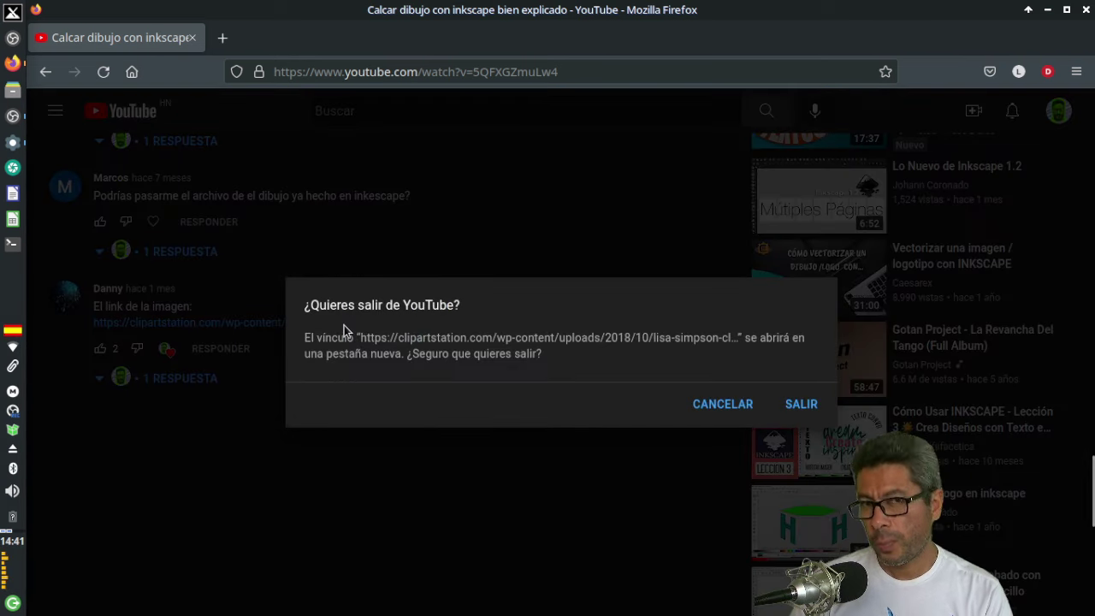
Save the Lisa image as lisa-simpson-clipart-2.jpg in the lisa folder, replacing the existing file.
left_click(789, 409)
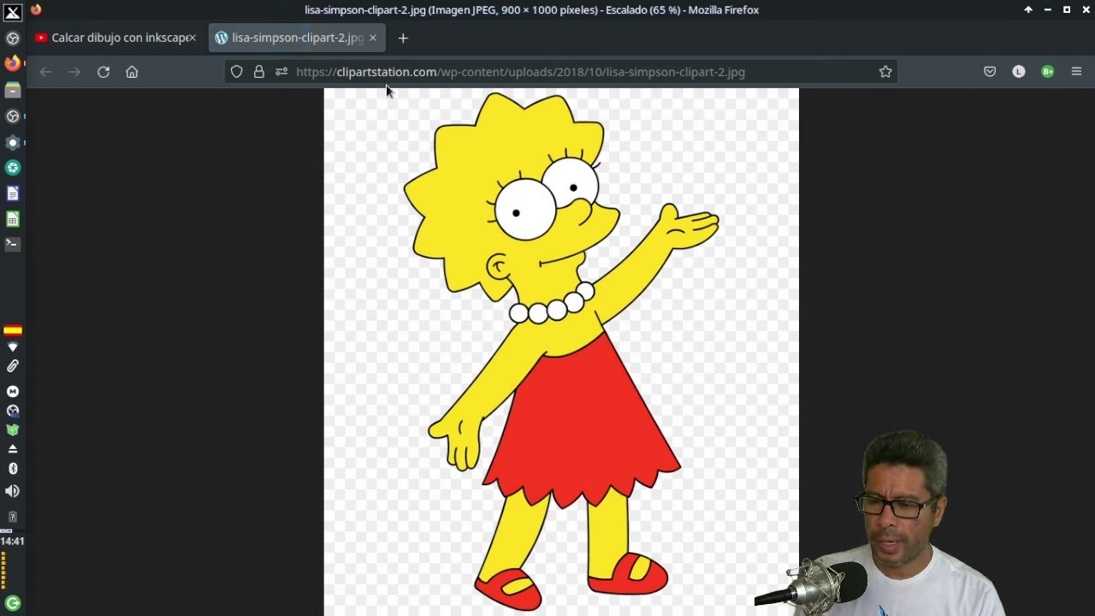
right_click(493, 160)
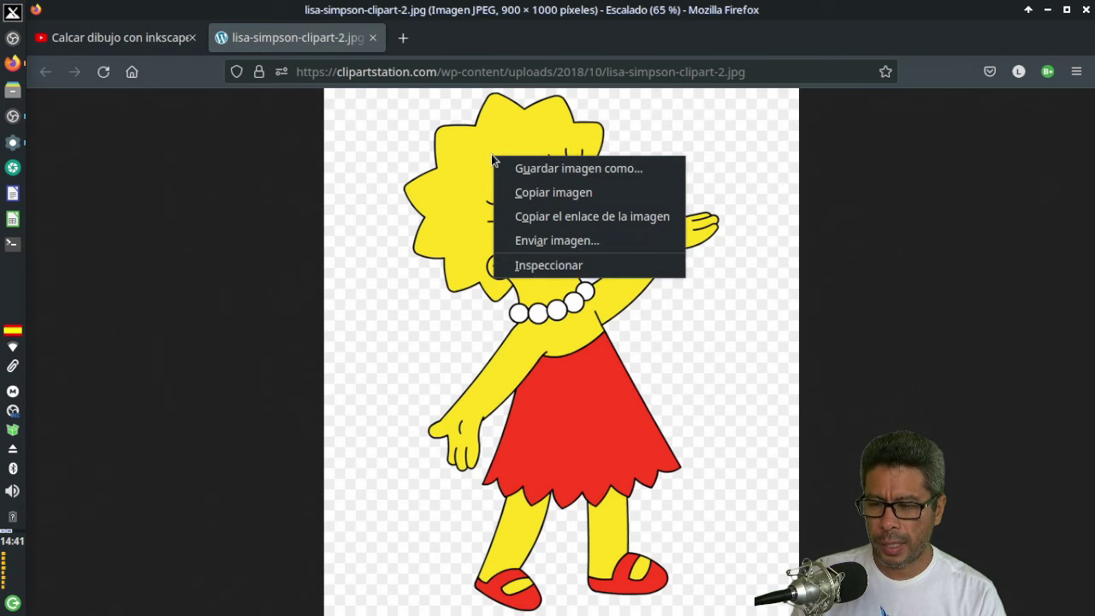
left_click(601, 170)
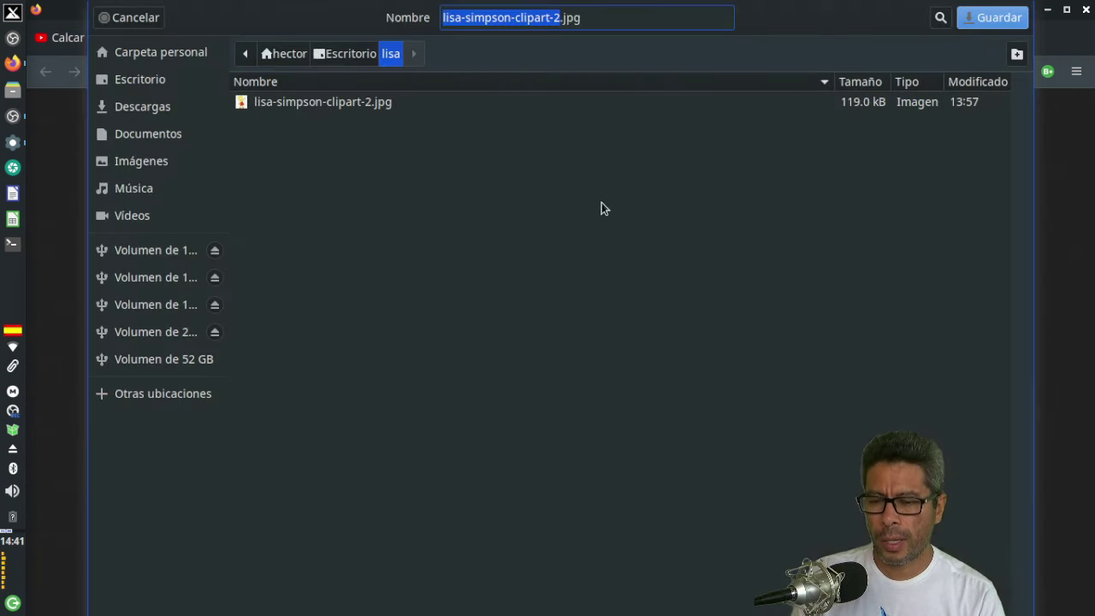
left_click(341, 102)
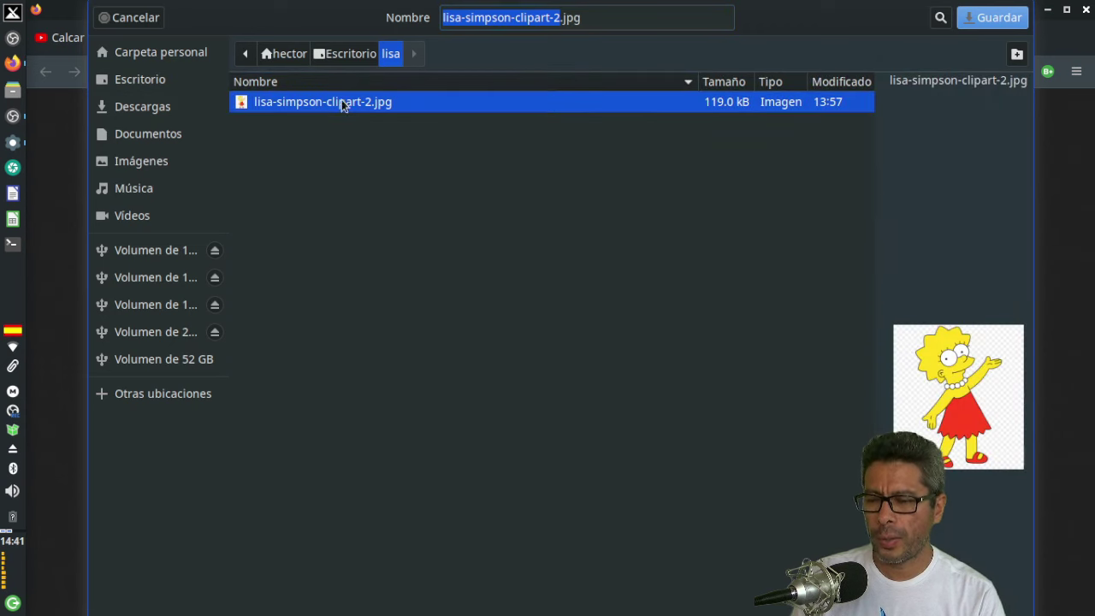
left_click(992, 17)
left_click(664, 432)
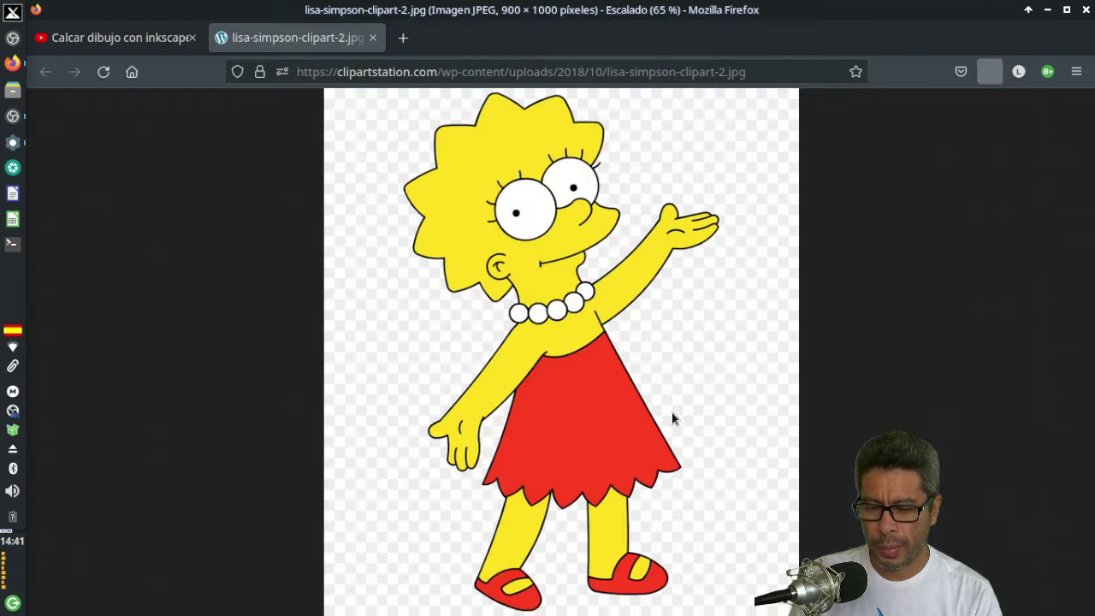
Close the image tab and scroll back to the top of the YouTube video.
left_click(373, 38)
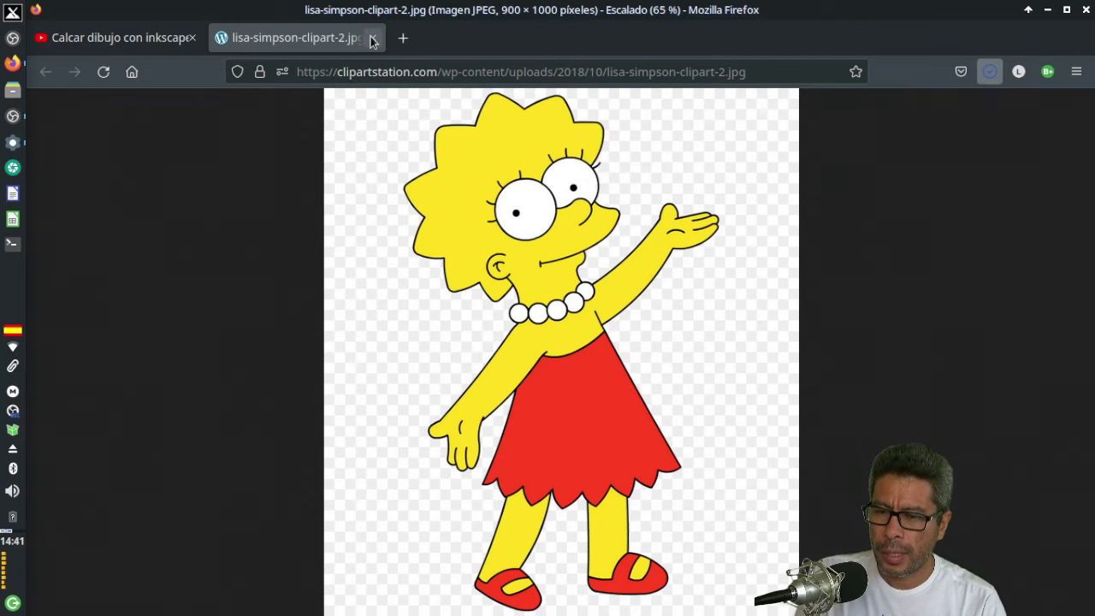
left_click(373, 38)
scroll(665, 384, "up", 10)
scroll(664, 384, "up", 10)
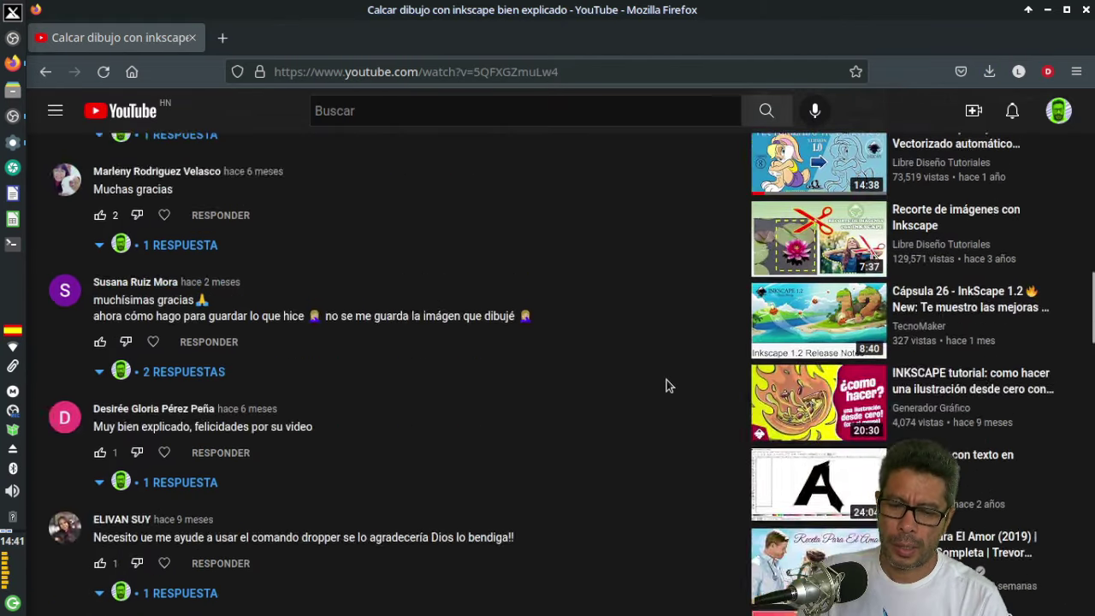
scroll(667, 385, "up", 10)
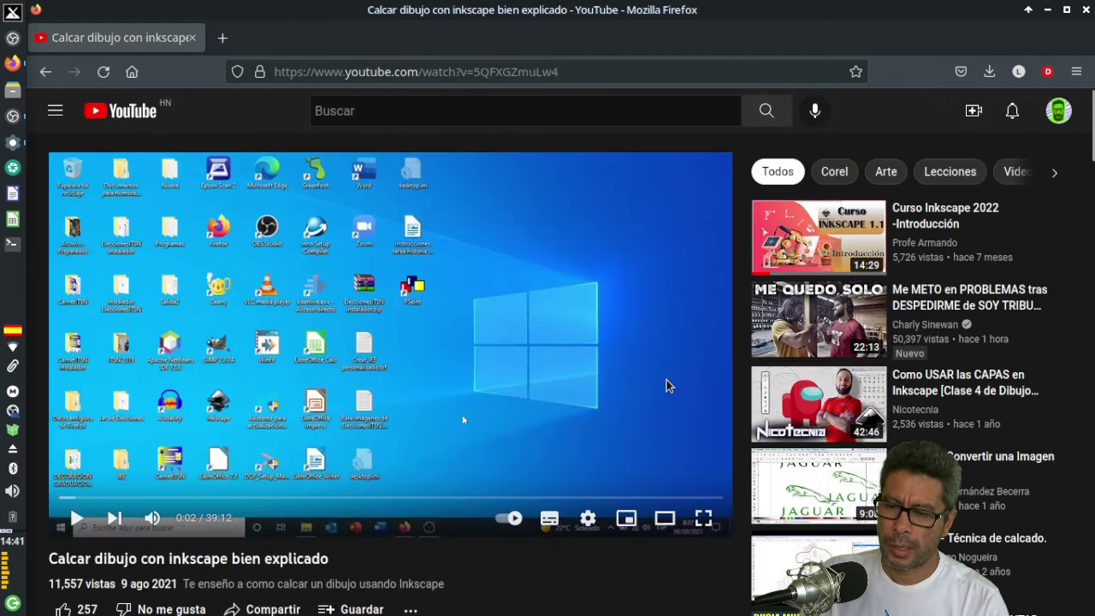
Import lisa-simpson-clipart-2.jpg from Escritorio/lisa into the document as an embedded image.
left_click(1047, 10)
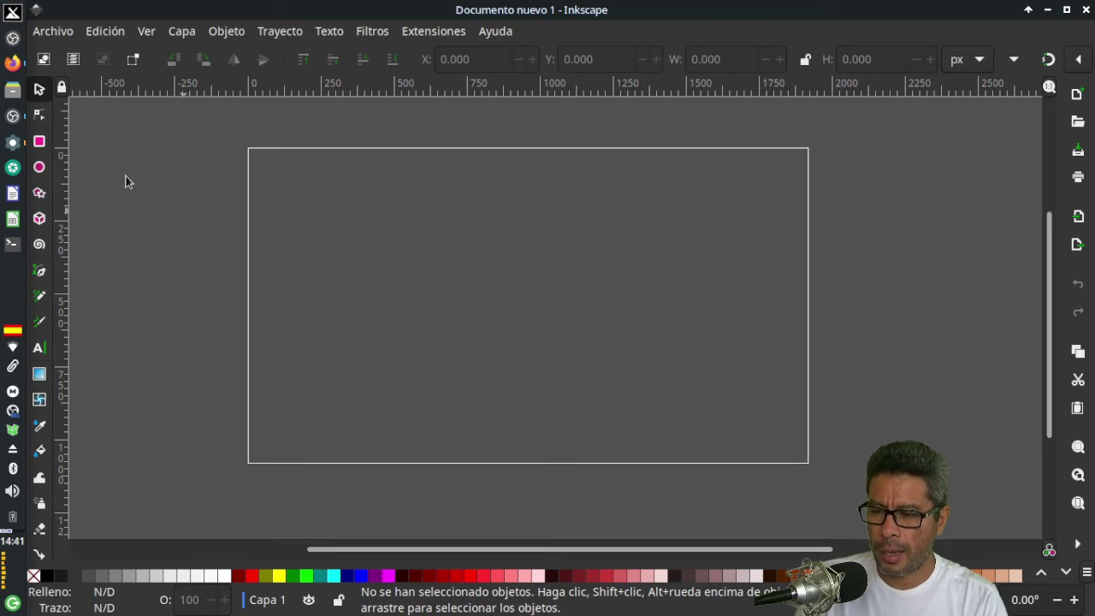
left_click(59, 34)
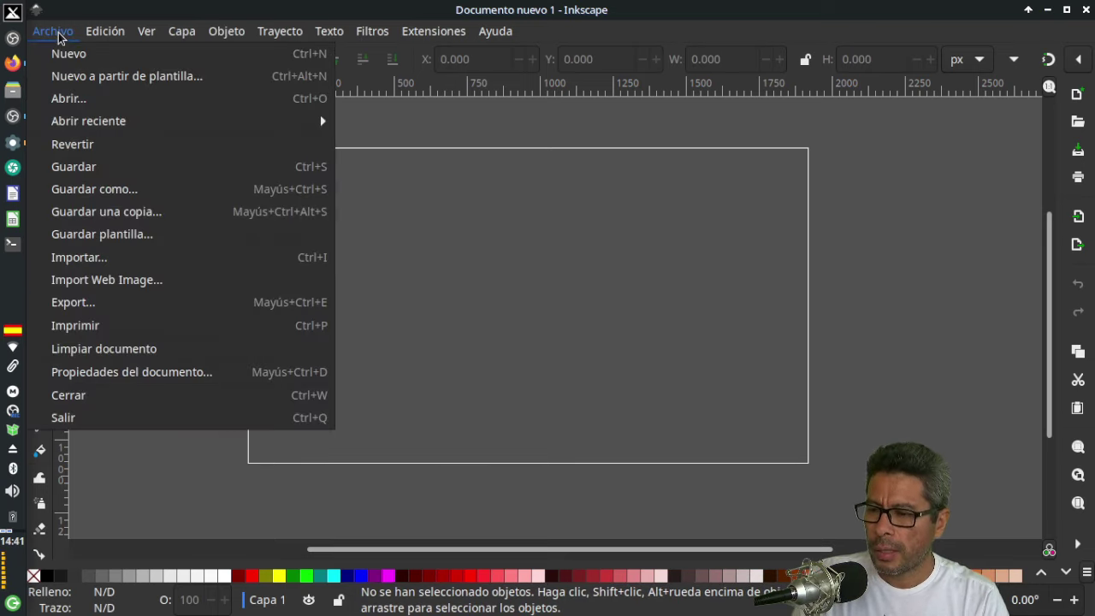
left_click(76, 257)
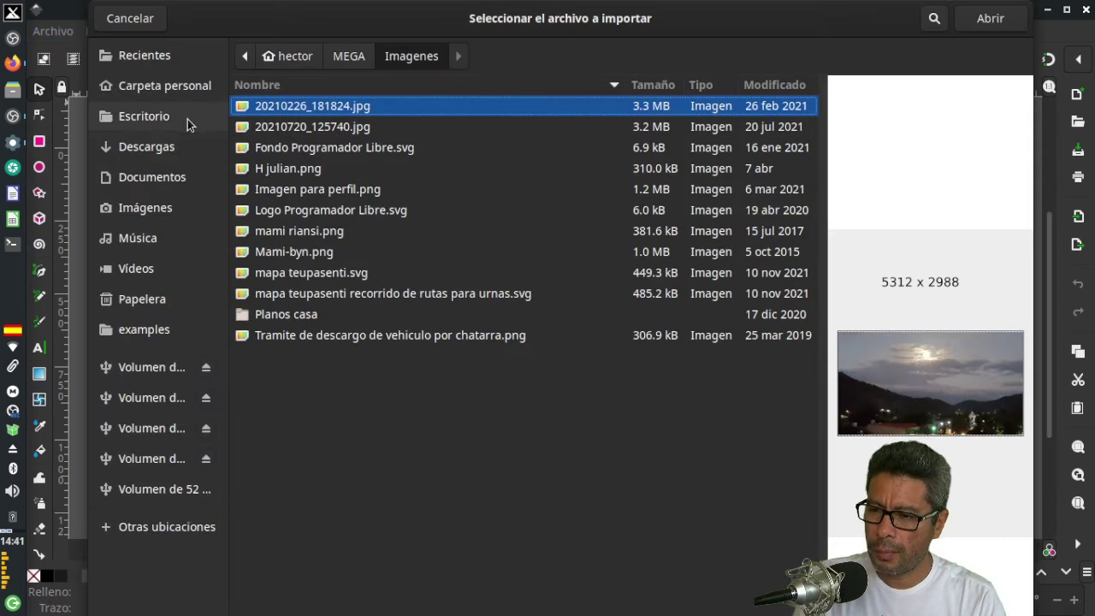
left_click(167, 127)
double_click(285, 128)
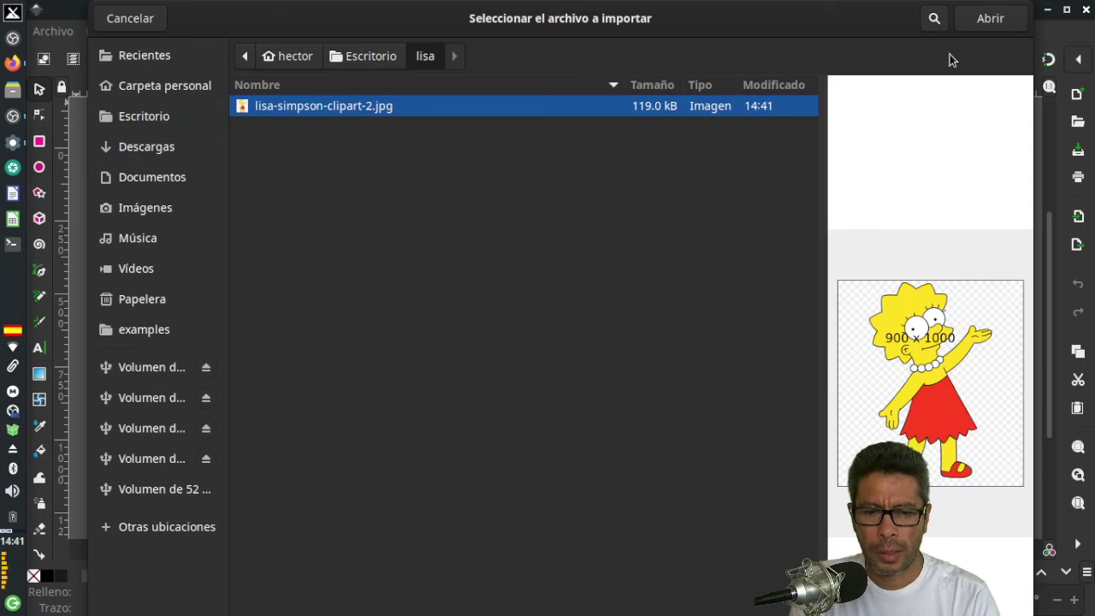
left_click(992, 19)
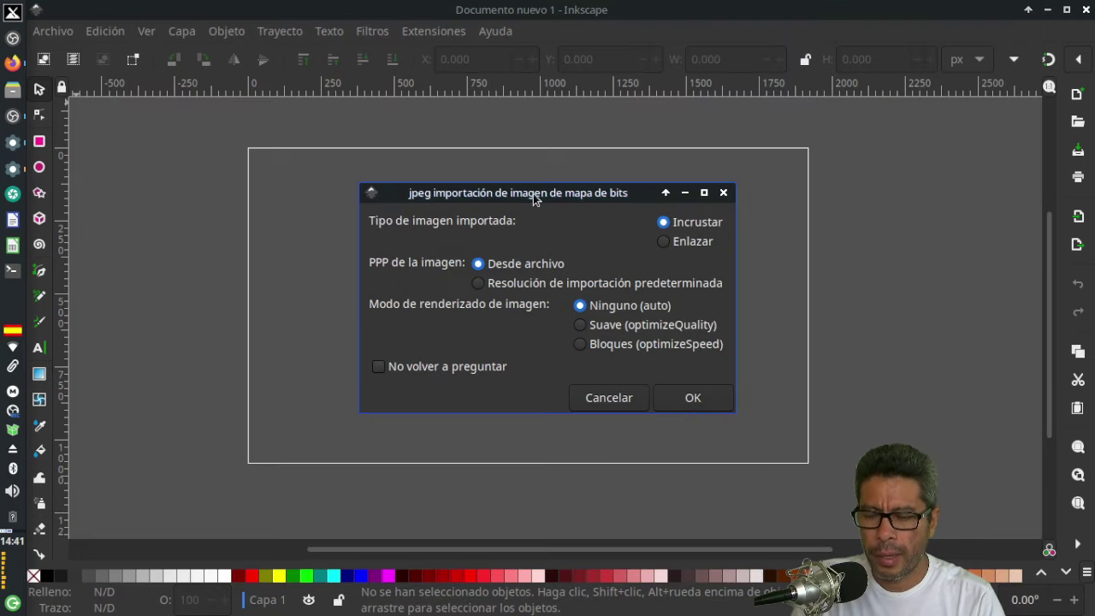
left_click_drag(532, 197, 521, 191)
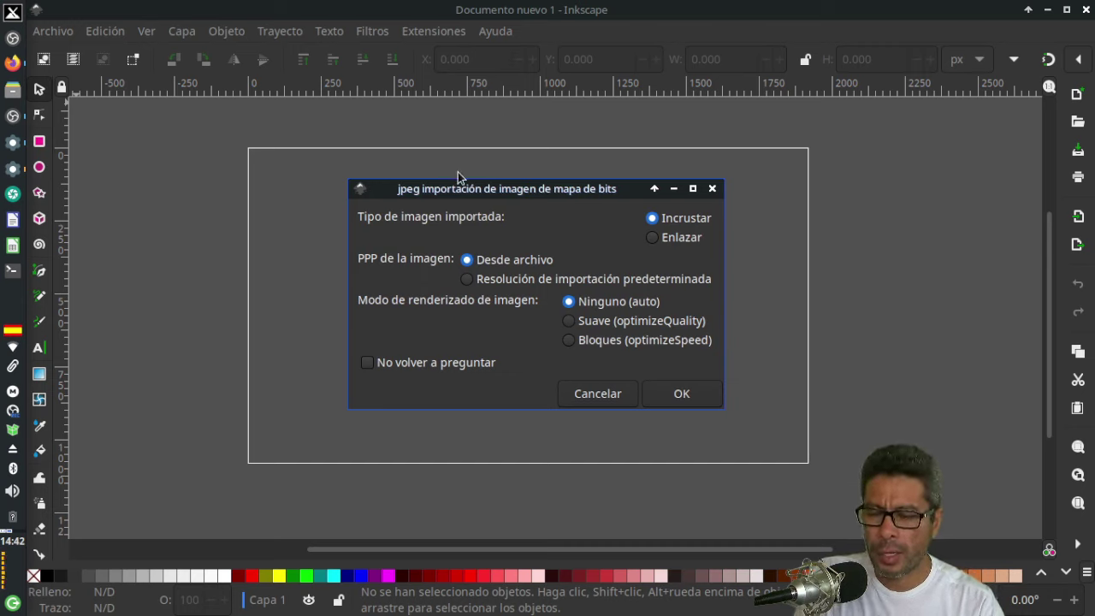
left_click(682, 395)
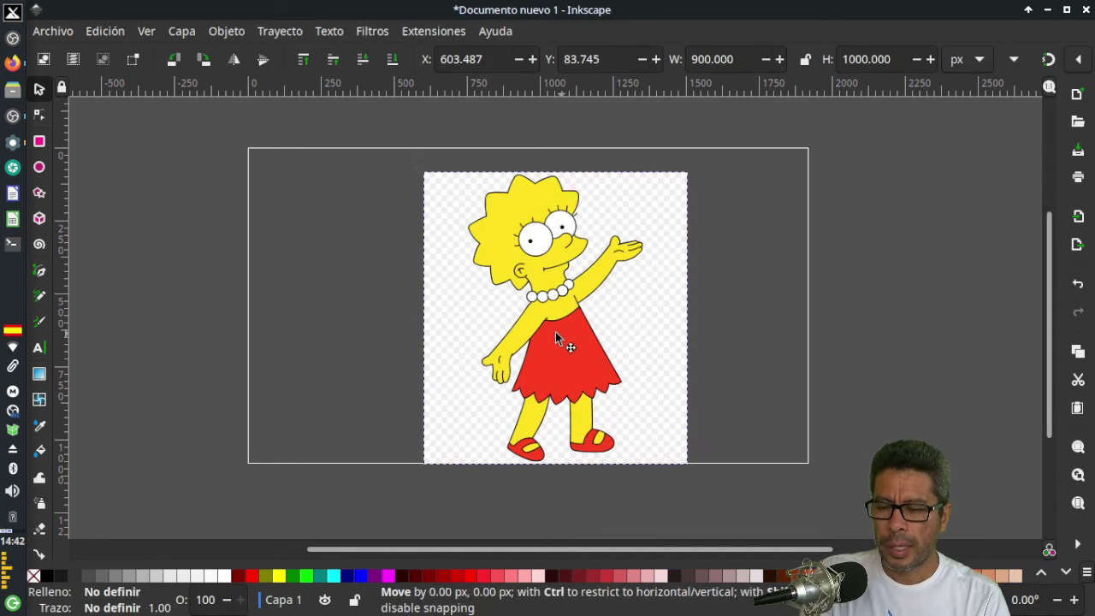
Drag the Lisa image to the left side of the page, zooming in to inspect it.
left_click_drag(556, 337, 405, 325)
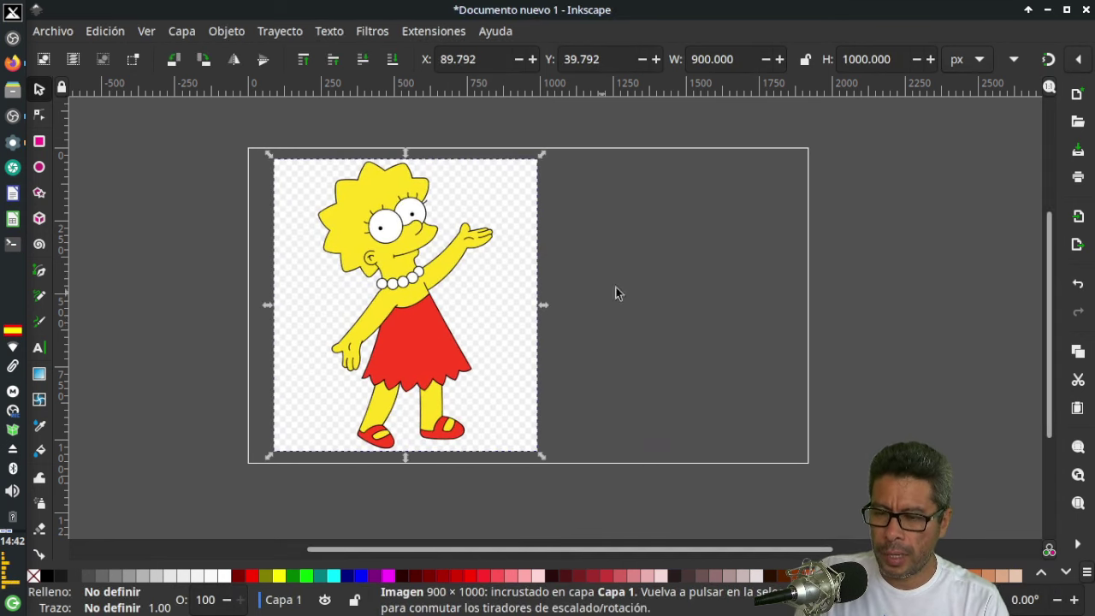
left_click(683, 266)
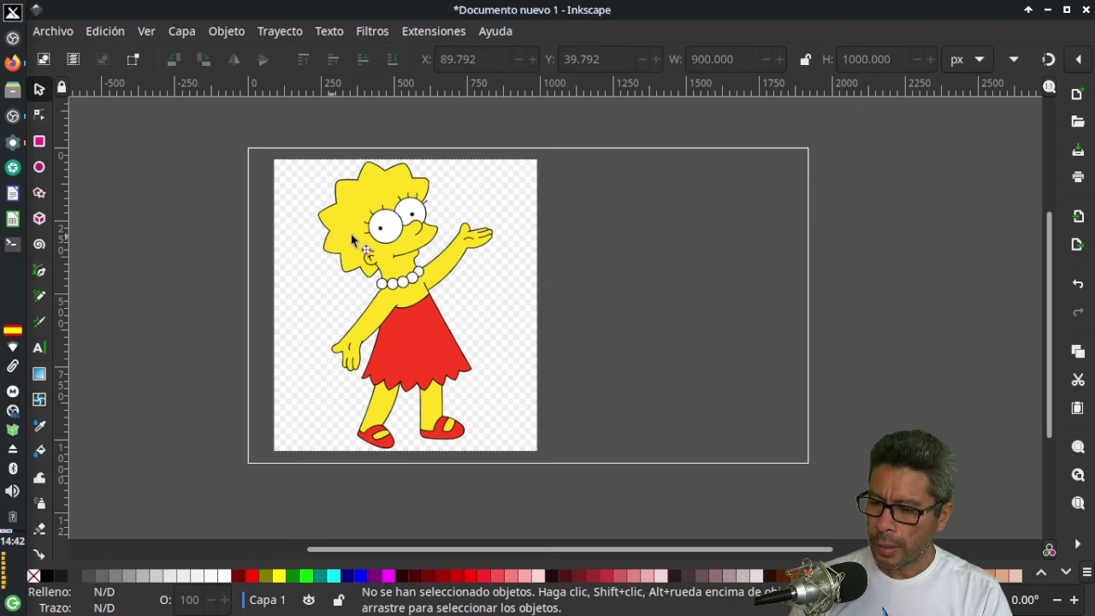
scroll(363, 257, "up", 3, "ctrl")
scroll(368, 267, "up", 3, "ctrl")
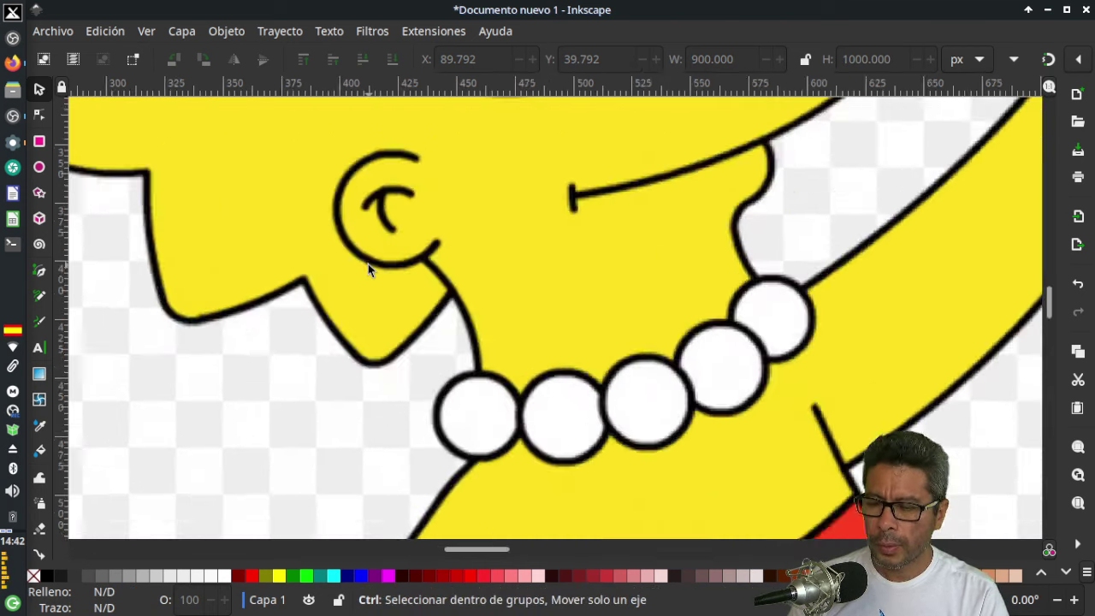
scroll(368, 263, "up", 5, "ctrl")
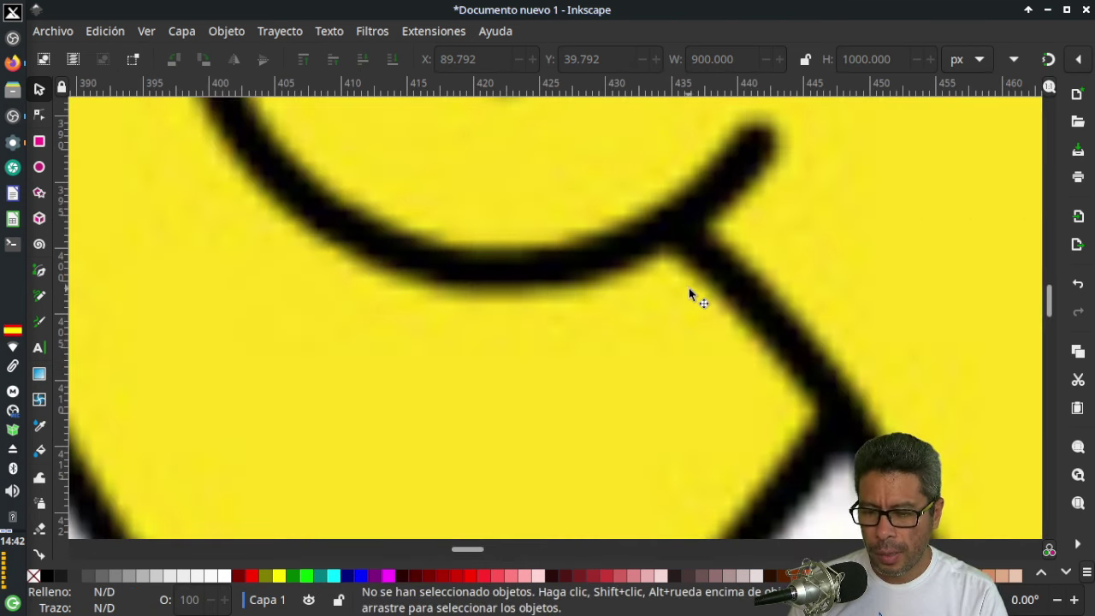
scroll(688, 291, "up", 2, "ctrl")
scroll(693, 295, "up", 3, "ctrl")
left_click_drag(795, 316, 447, 265, "ctrl")
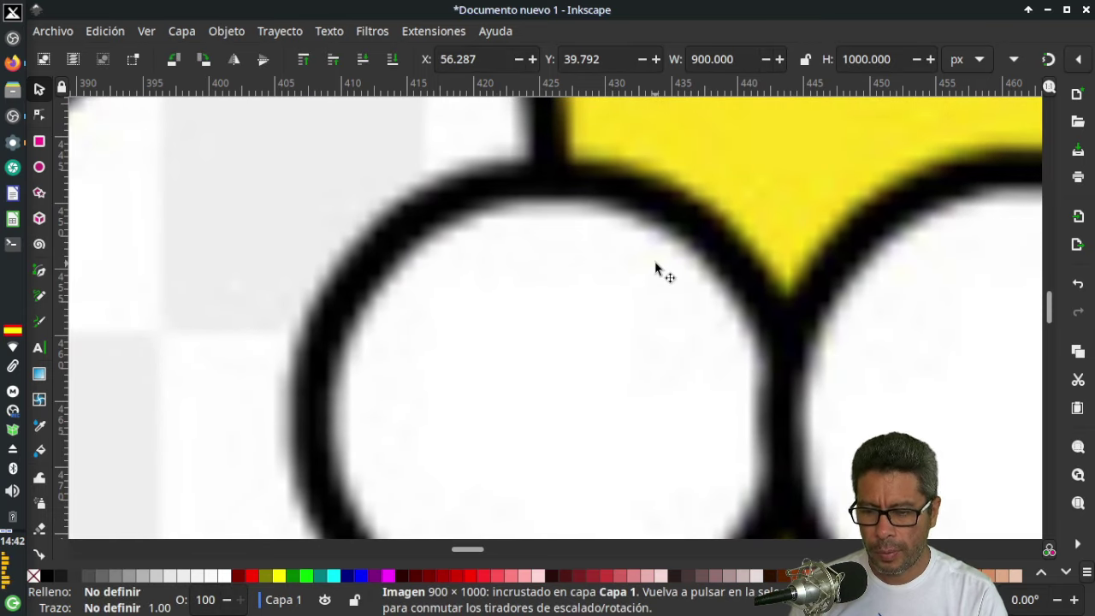
scroll(655, 268, "down", 4, "ctrl")
scroll(655, 269, "down", 4, "ctrl")
scroll(656, 268, "down", 3, "ctrl")
scroll(655, 269, "up", 3, "ctrl")
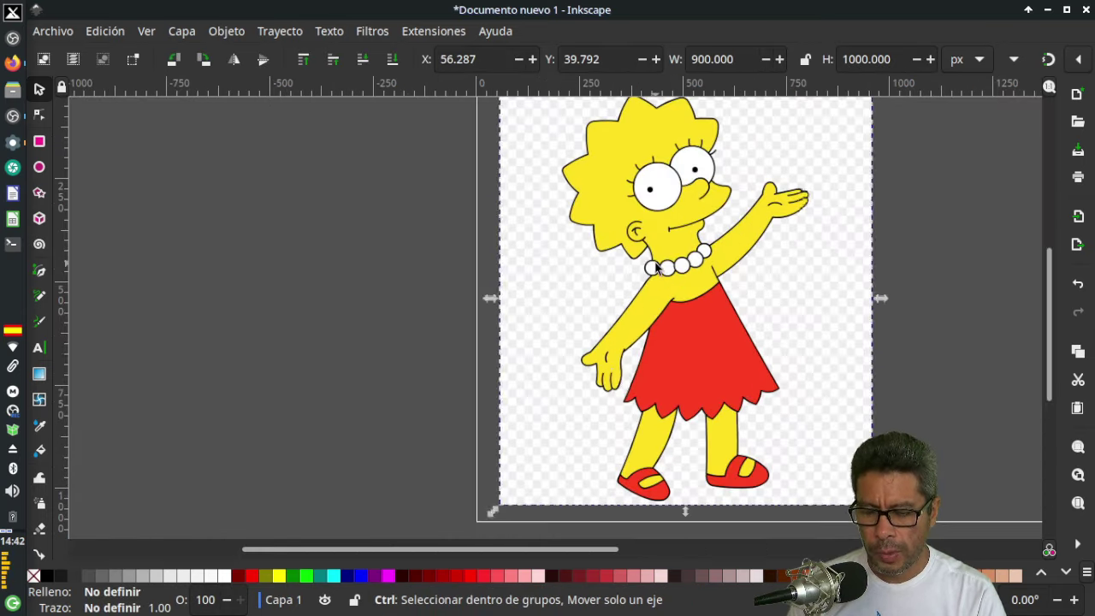
Zoom in on the image, briefly try the Node tool, then return to the Selector.
left_click_drag(474, 555, 541, 554)
scroll(555, 379, "up", 2)
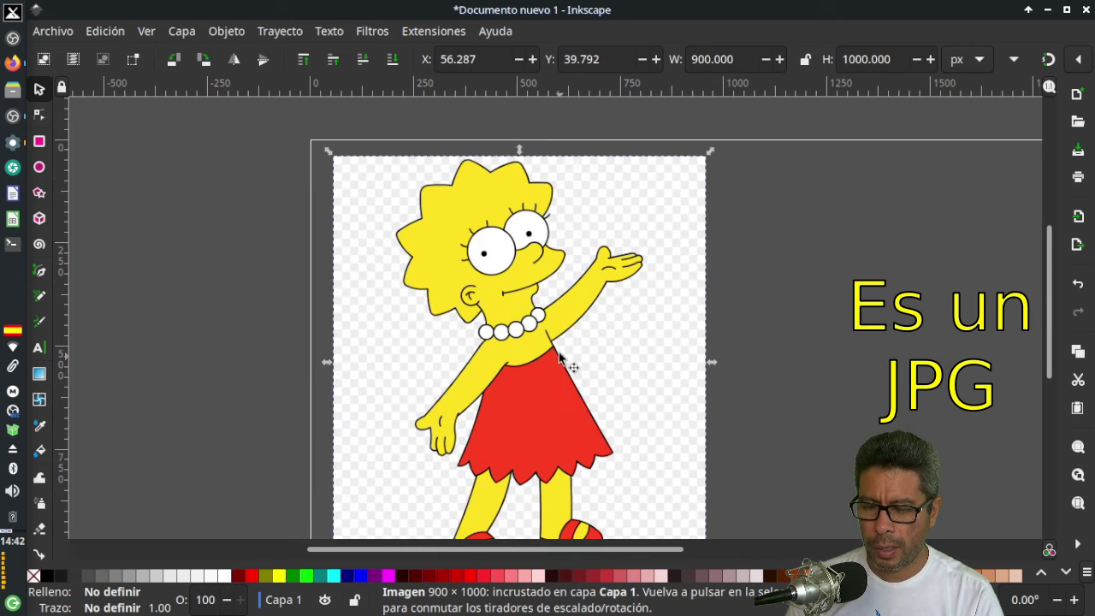
scroll(565, 364, "up", 3, "ctrl")
scroll(560, 357, "up", 2, "ctrl")
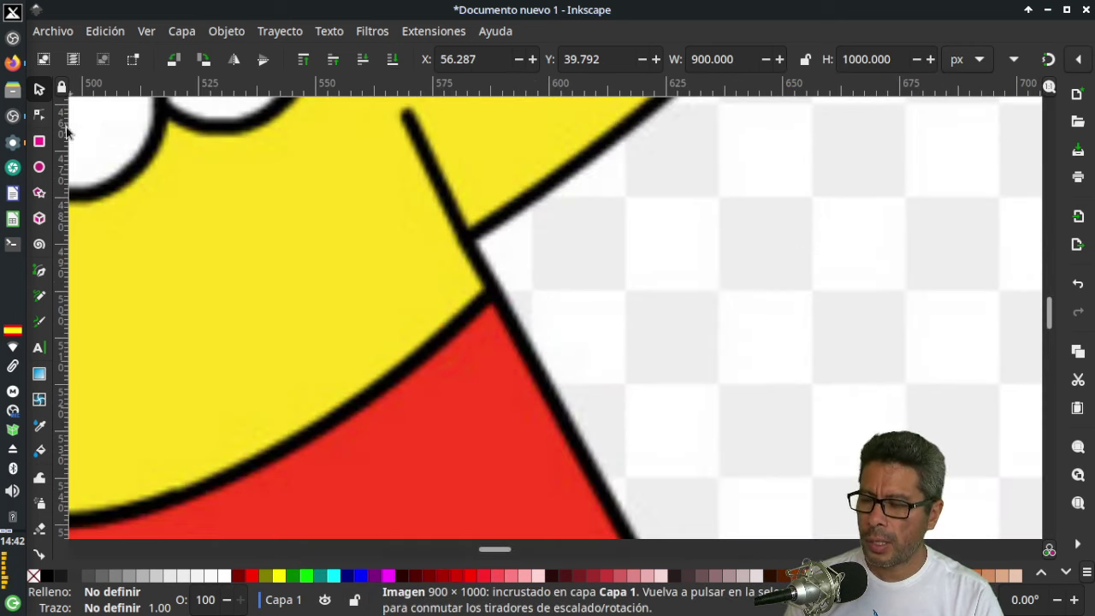
left_click(39, 115)
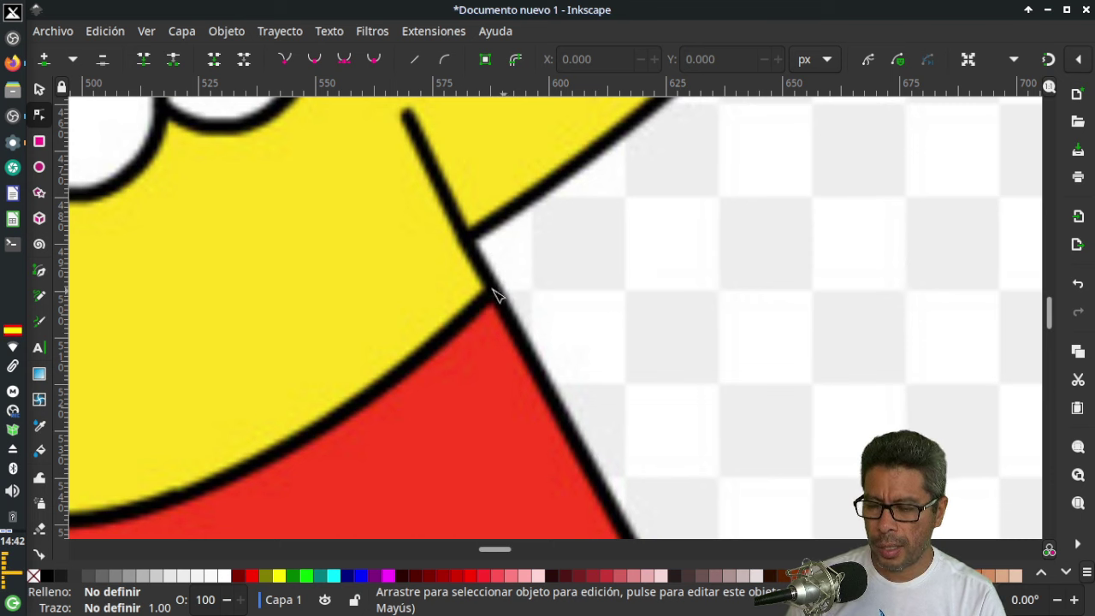
scroll(484, 274, "down", 3)
scroll(484, 274, "down", 2)
scroll(487, 270, "down", 3)
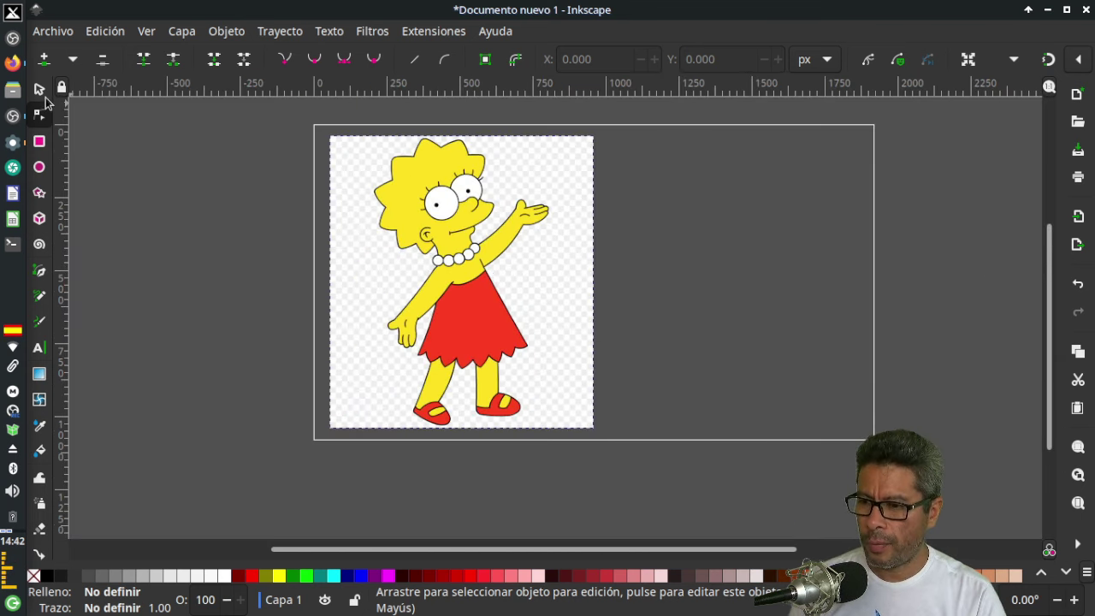
left_click(39, 89)
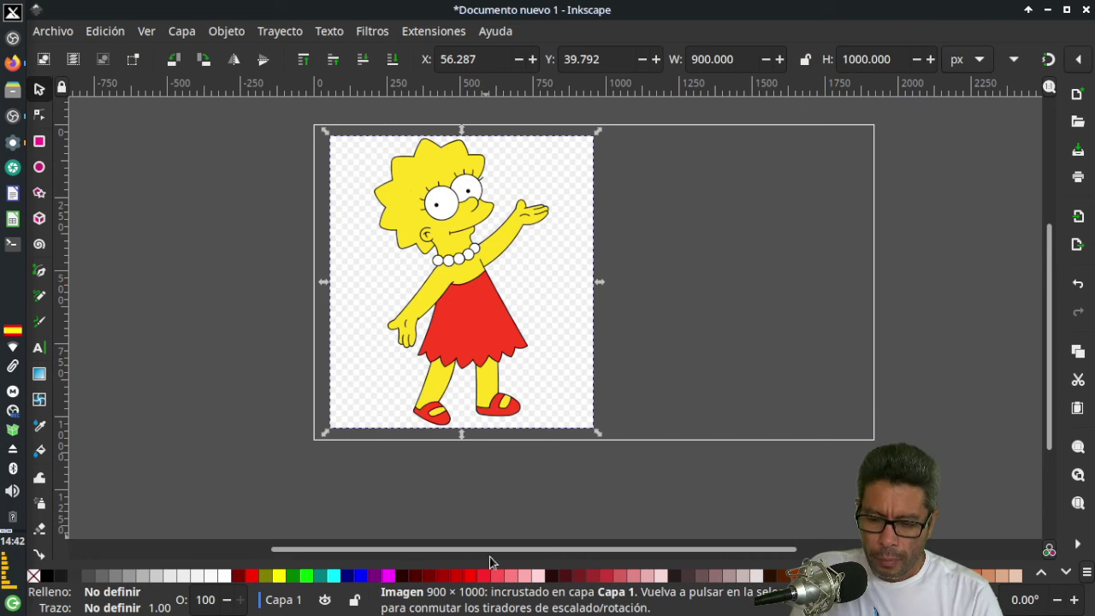
left_click_drag(481, 549, 524, 548)
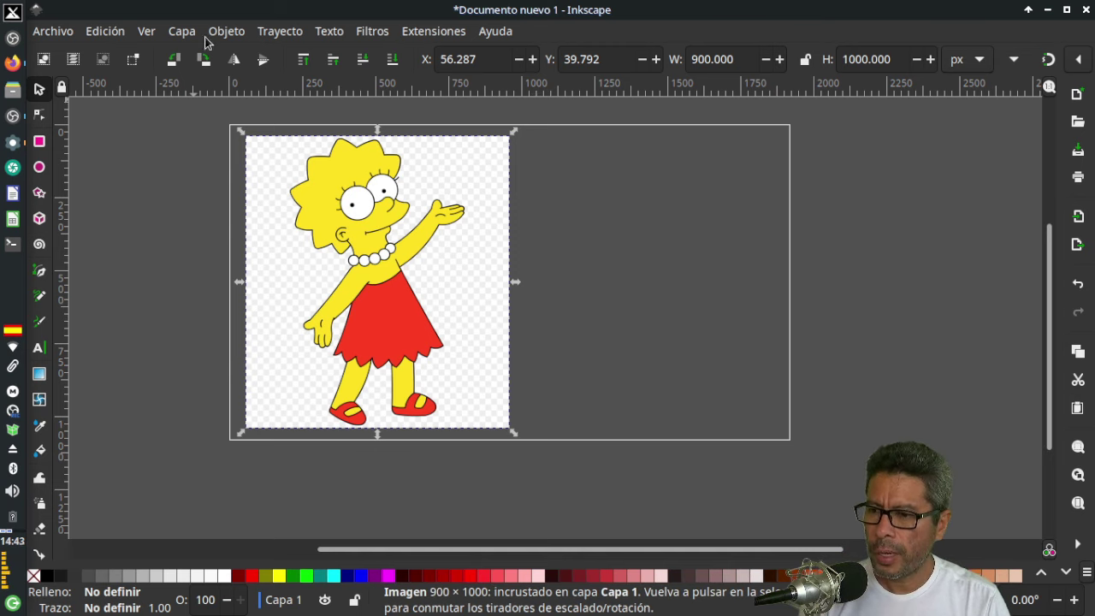
Open Trayecto > Vectorizar mapa de bits… and widen the docked tracing panel.
left_click(276, 34)
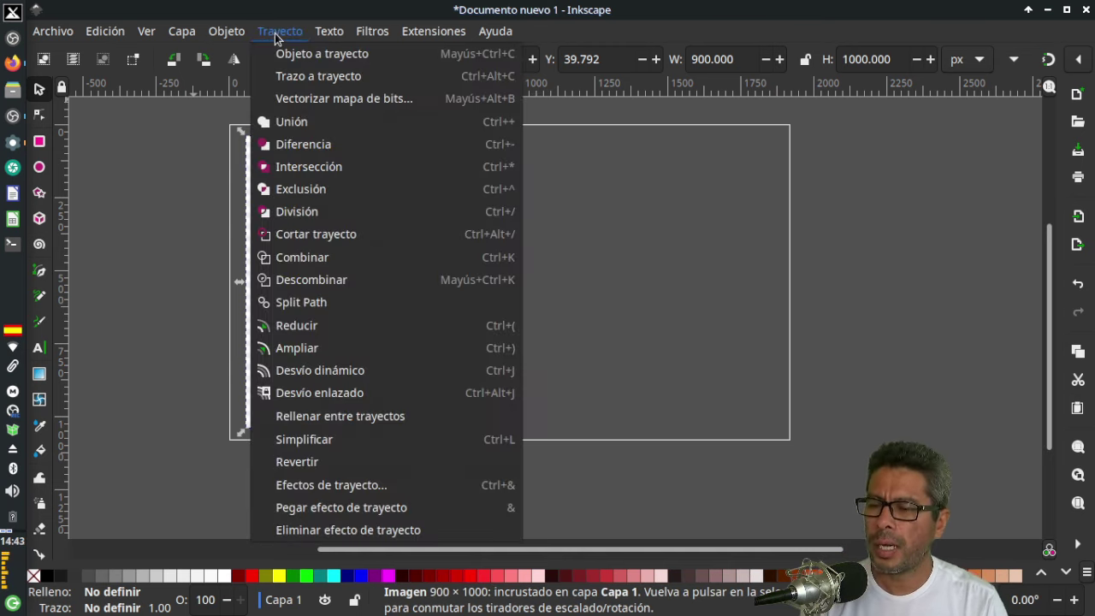
left_click(319, 100)
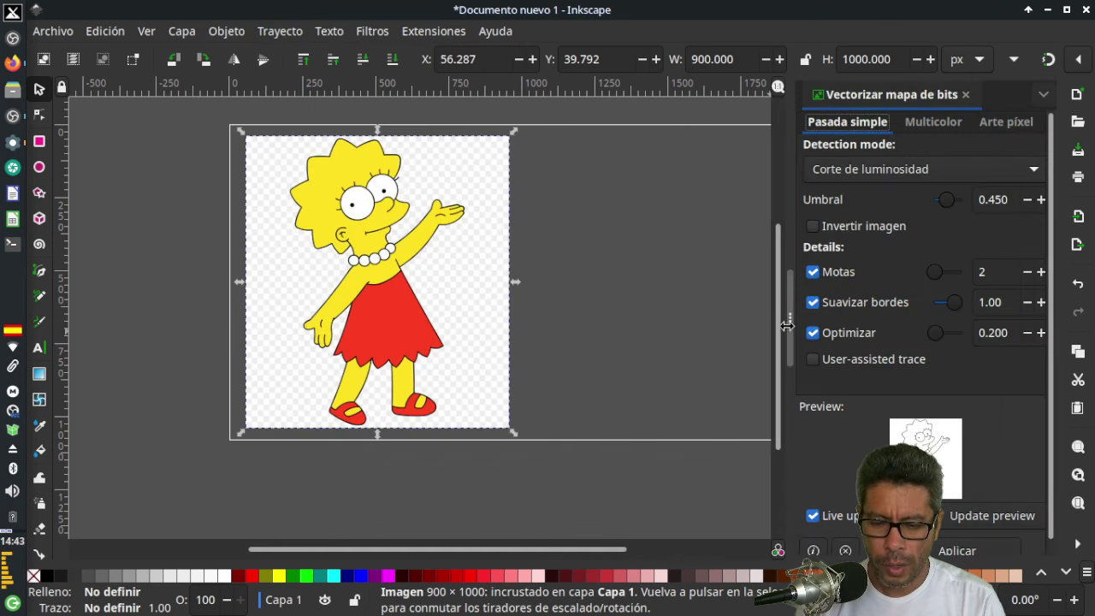
mouse_move(788, 321)
left_mouse_down()
mouse_move(710, 325)
mouse_move(733, 325)
left_mouse_up()
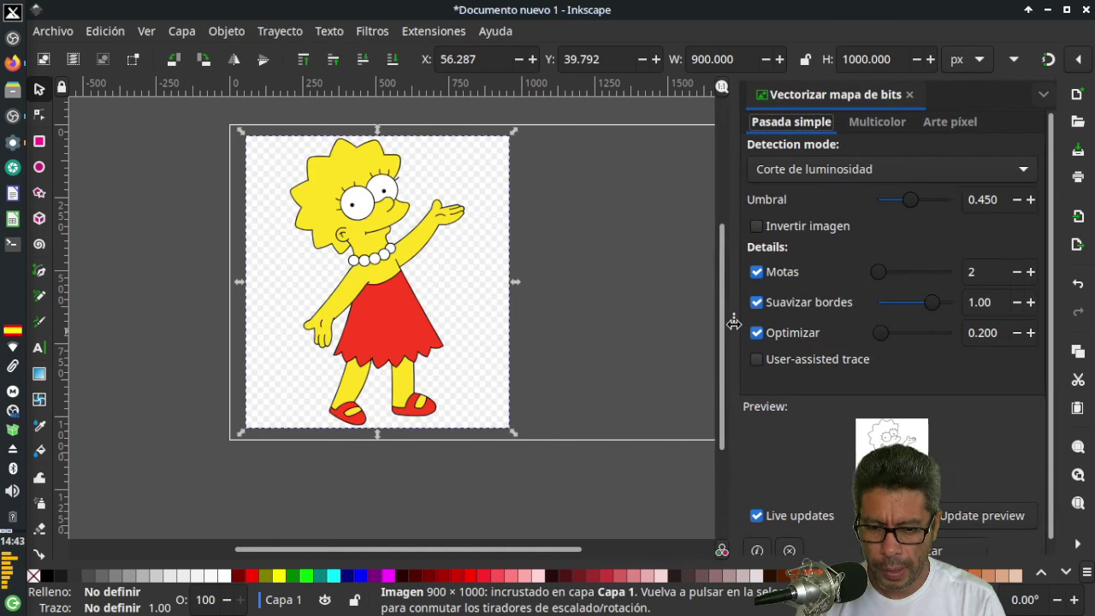
scroll(529, 550, "right", 2)
scroll(529, 550, "right", 1)
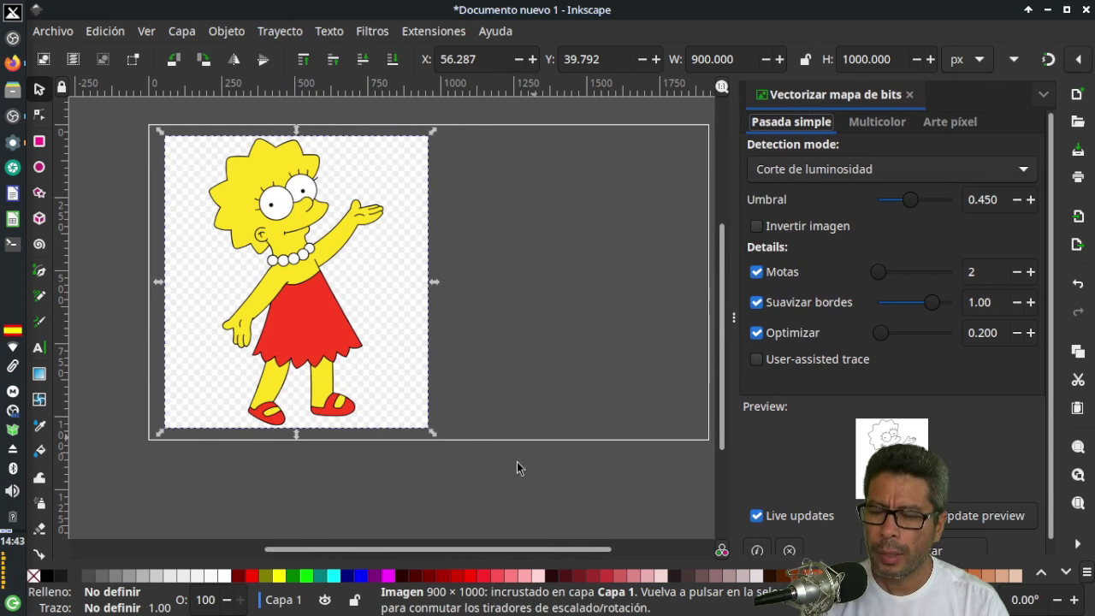
scroll(477, 552, "right", 1)
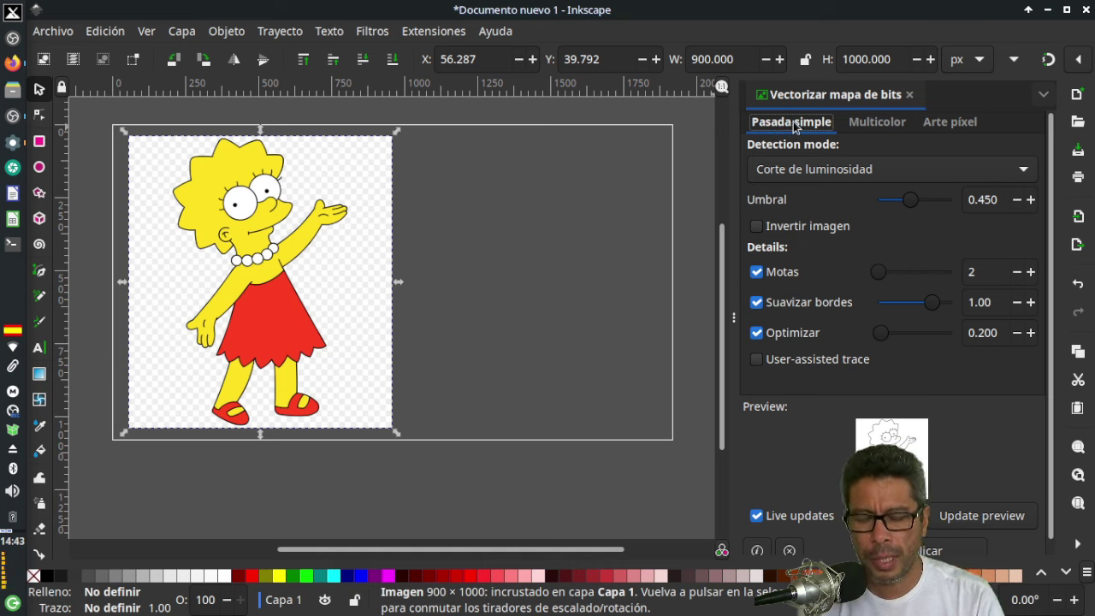
left_click(873, 121)
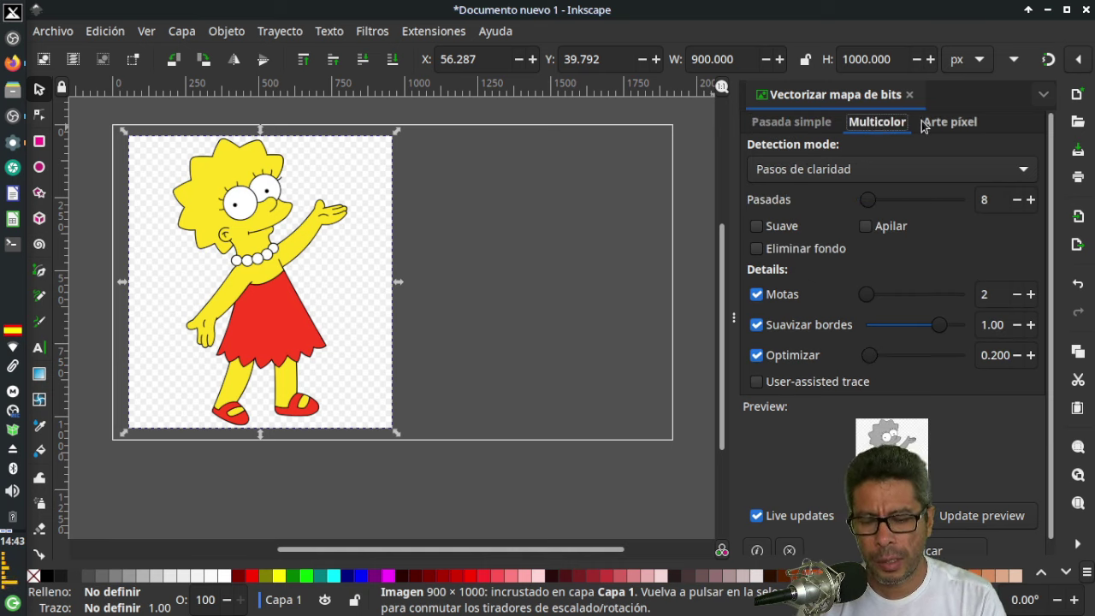
left_click(948, 123)
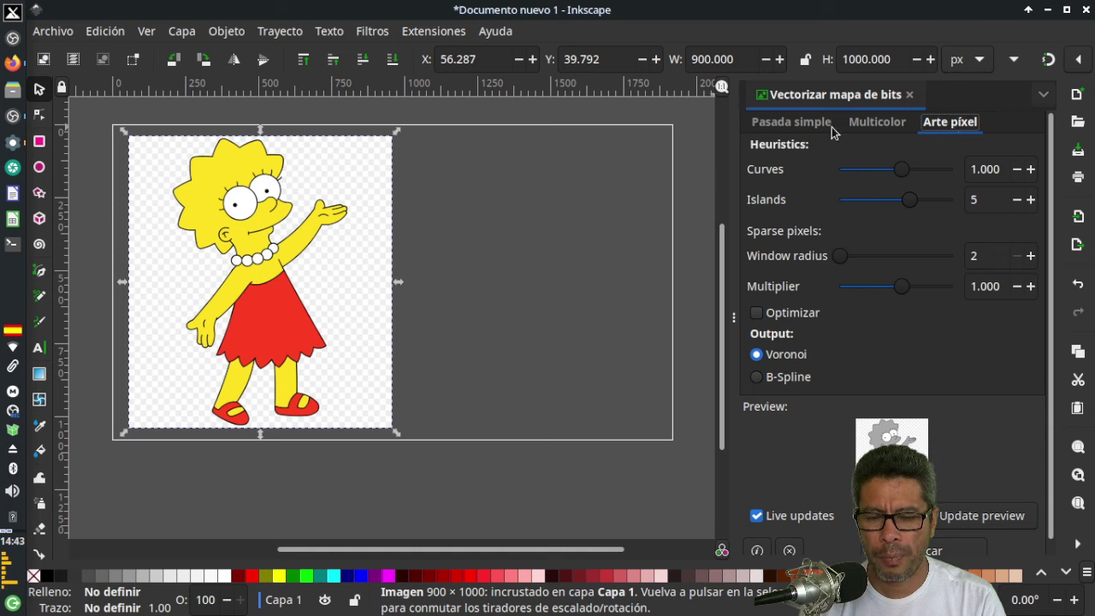
left_click(802, 129)
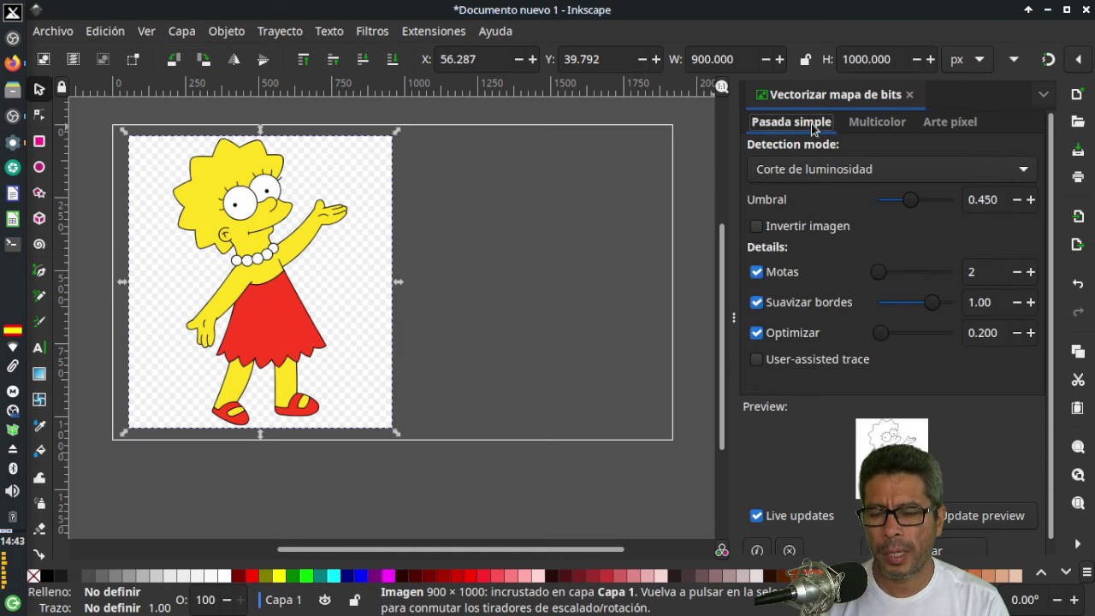
left_click(875, 123)
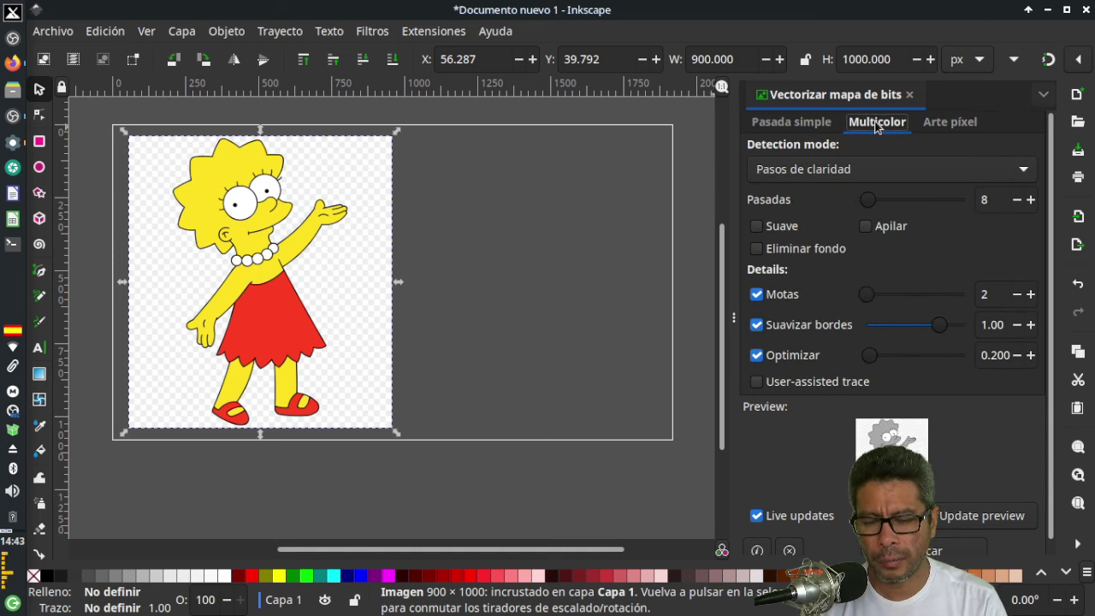
left_click(793, 130)
left_click(872, 124)
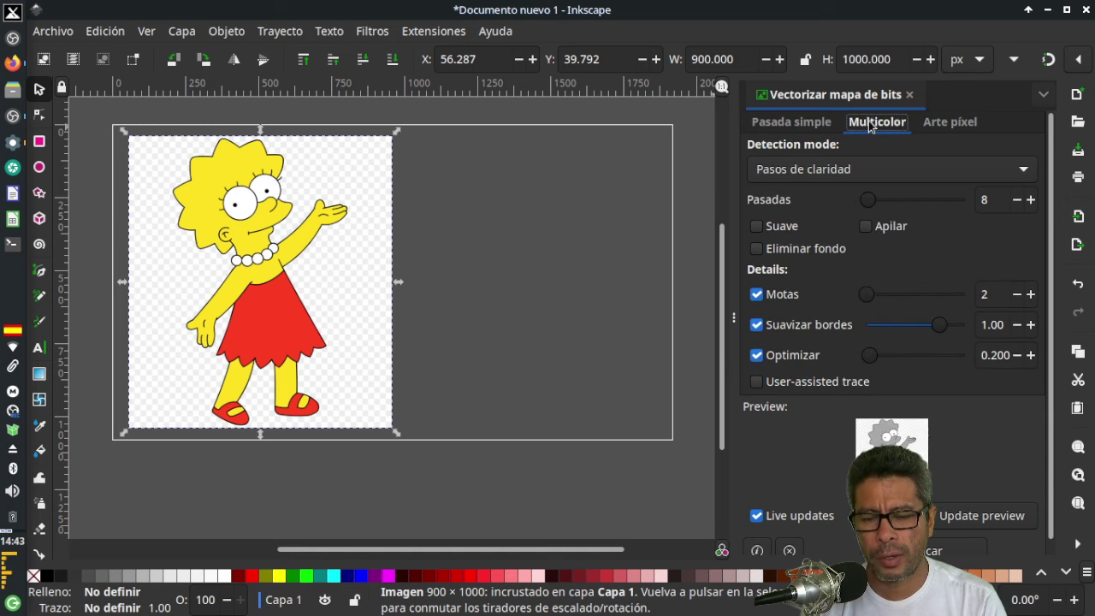
left_click(935, 125)
left_click(810, 127)
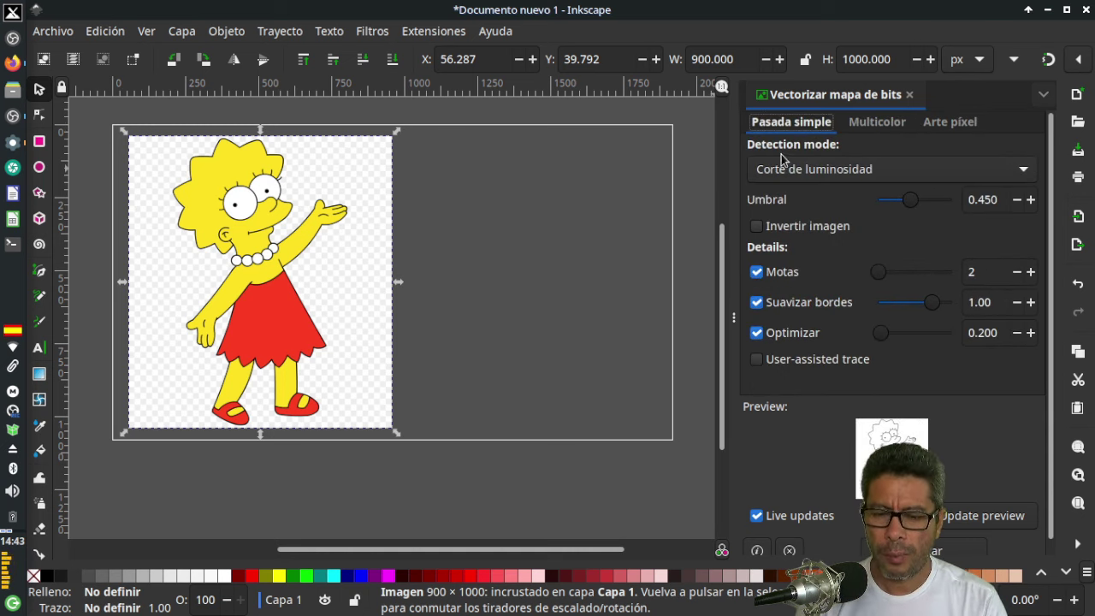
left_click(1023, 175)
left_click(1025, 177)
left_click(1027, 175)
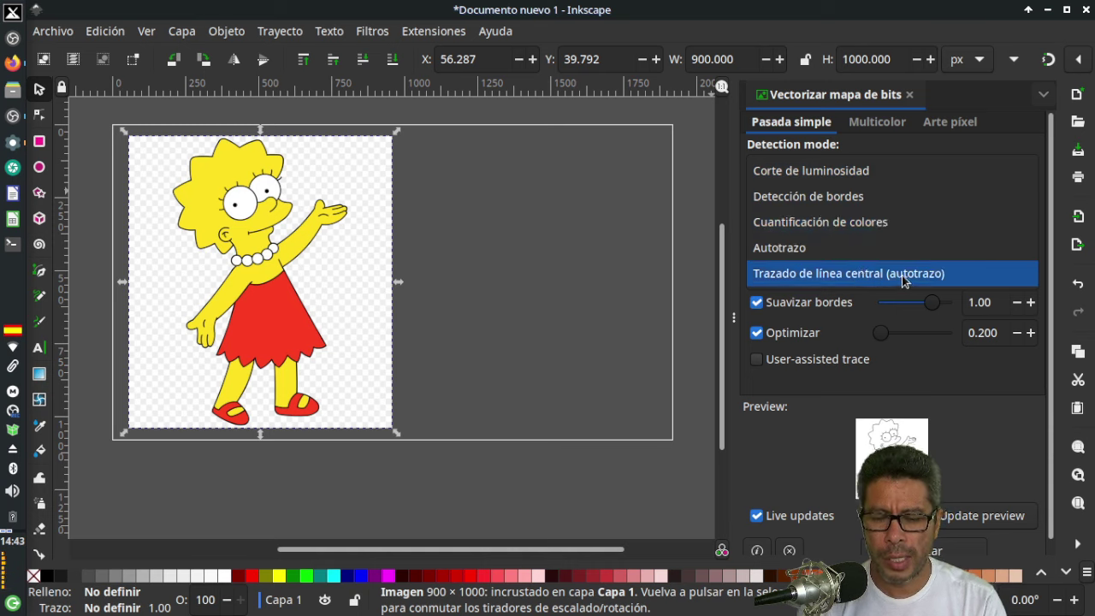
left_click(858, 173)
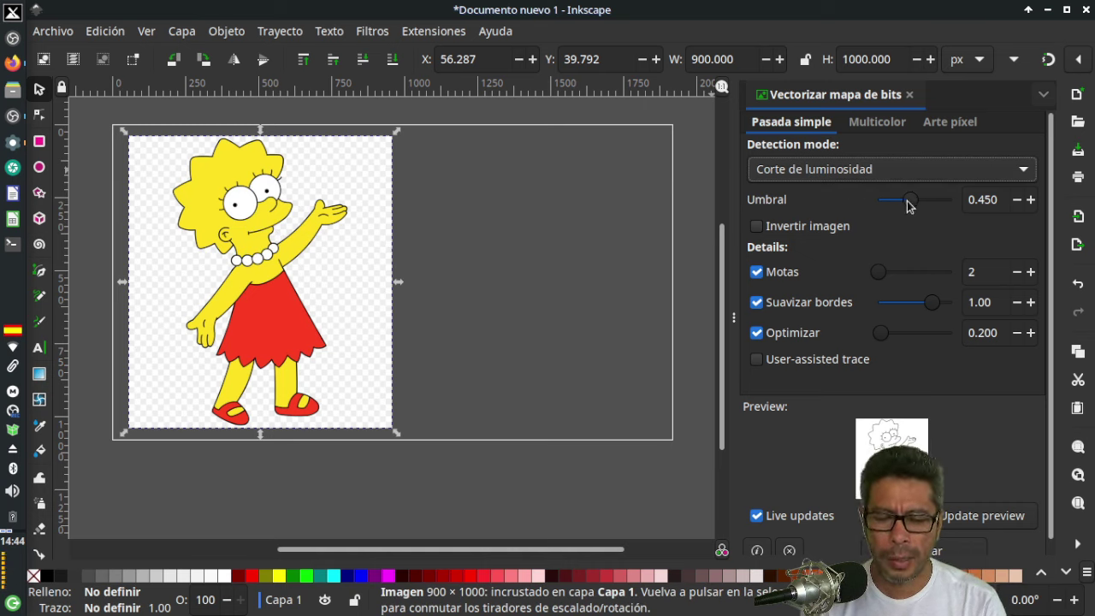
Set the Single scan brightness-cutoff threshold to 0.539, keeping speckles 2, smoothing 1.00, optimize 0.200.
left_click_drag(908, 204, 960, 212)
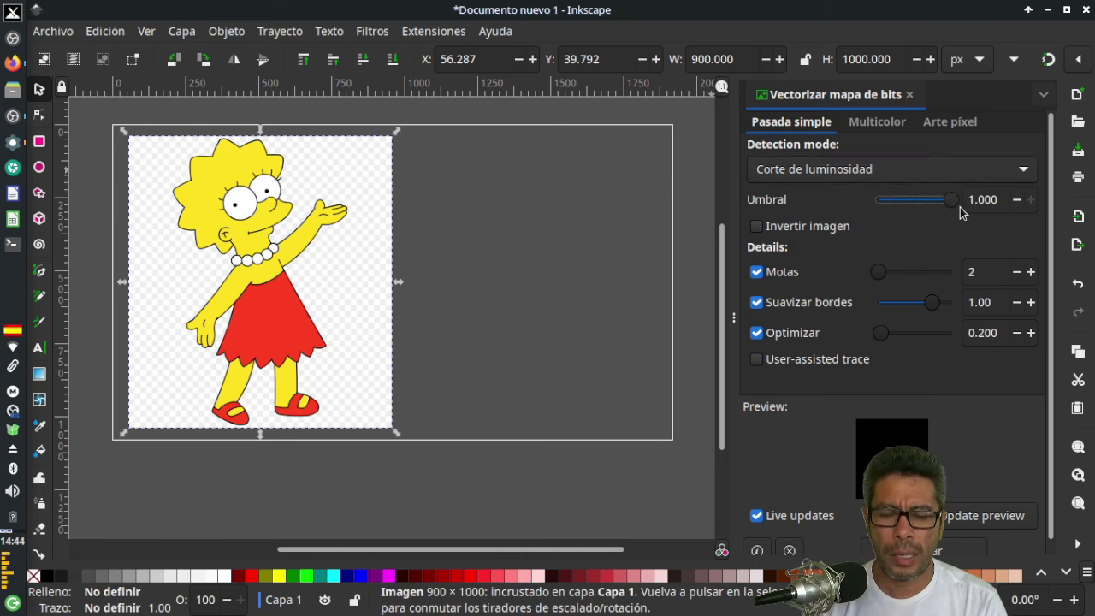
left_click_drag(954, 209, 915, 209)
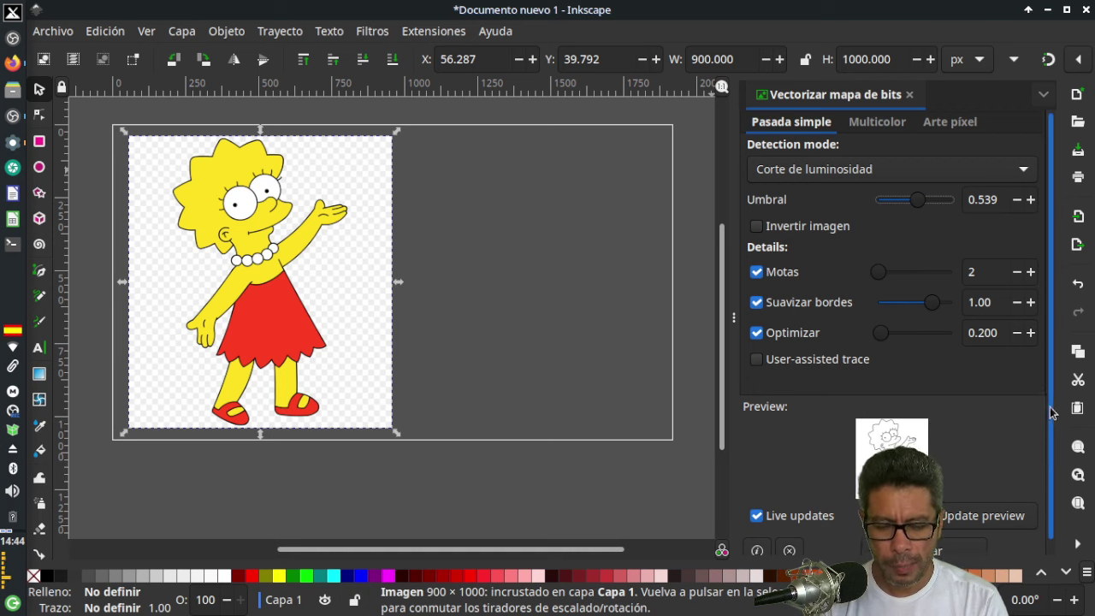
scroll(1052, 415, "down", 1)
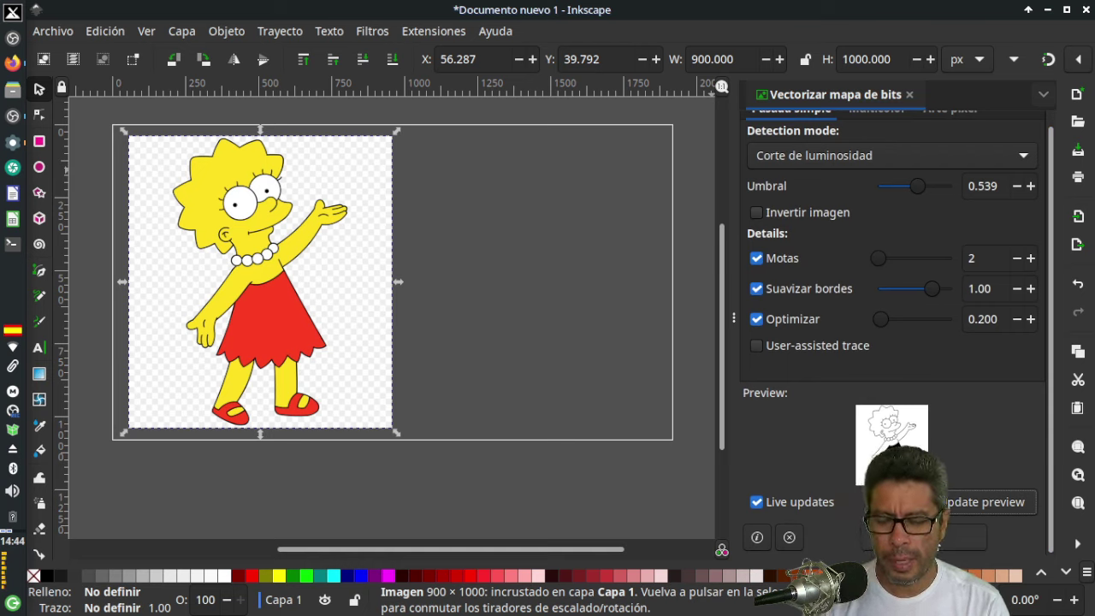
Apply the brightness-cutoff trace and move the traced copy right of the original.
left_click(923, 537)
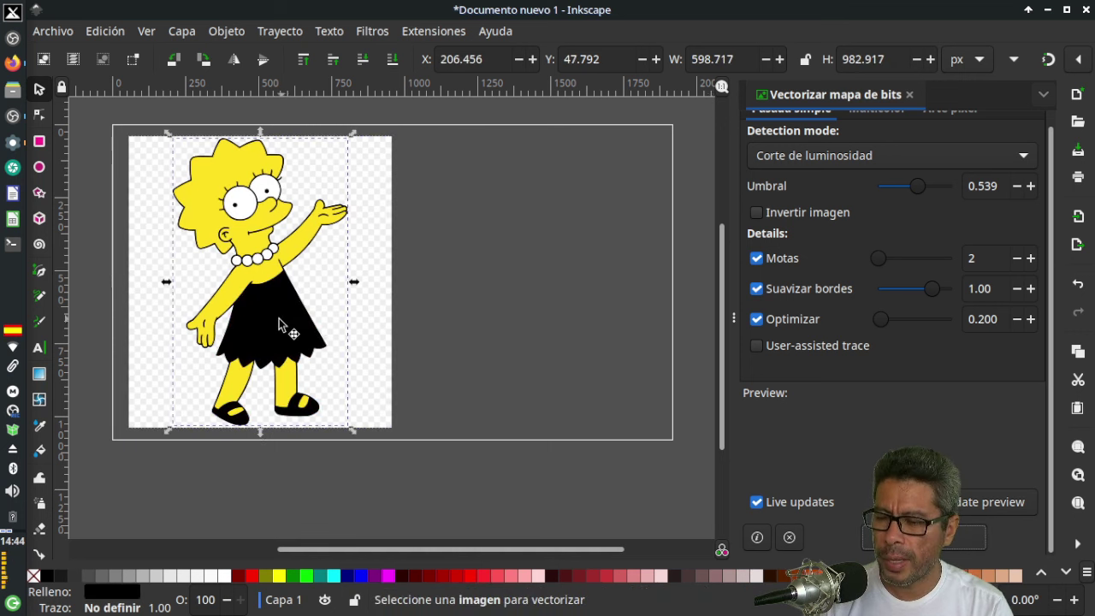
left_click_drag(279, 318, 566, 319)
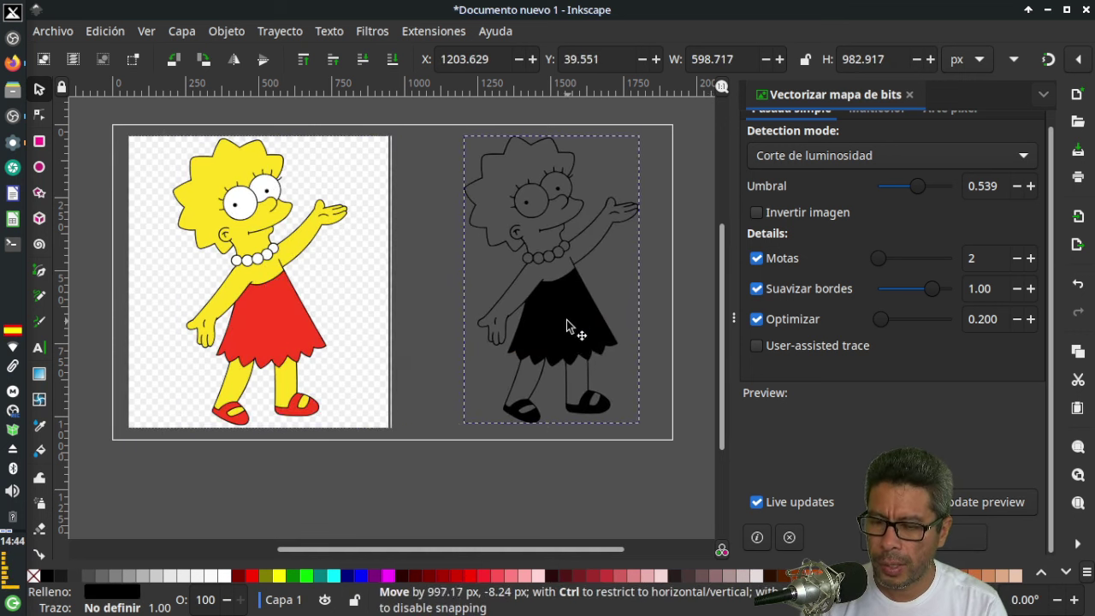
left_click(661, 205)
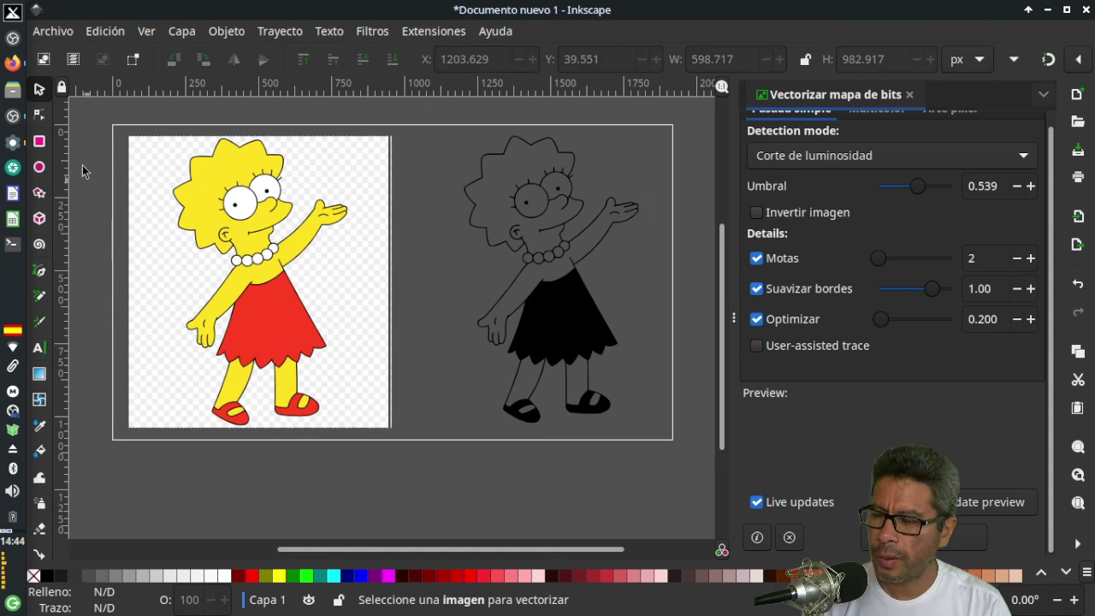
Draw a white rectangle, lower it behind the traced Lisa, and reselect the trace.
left_click(38, 141)
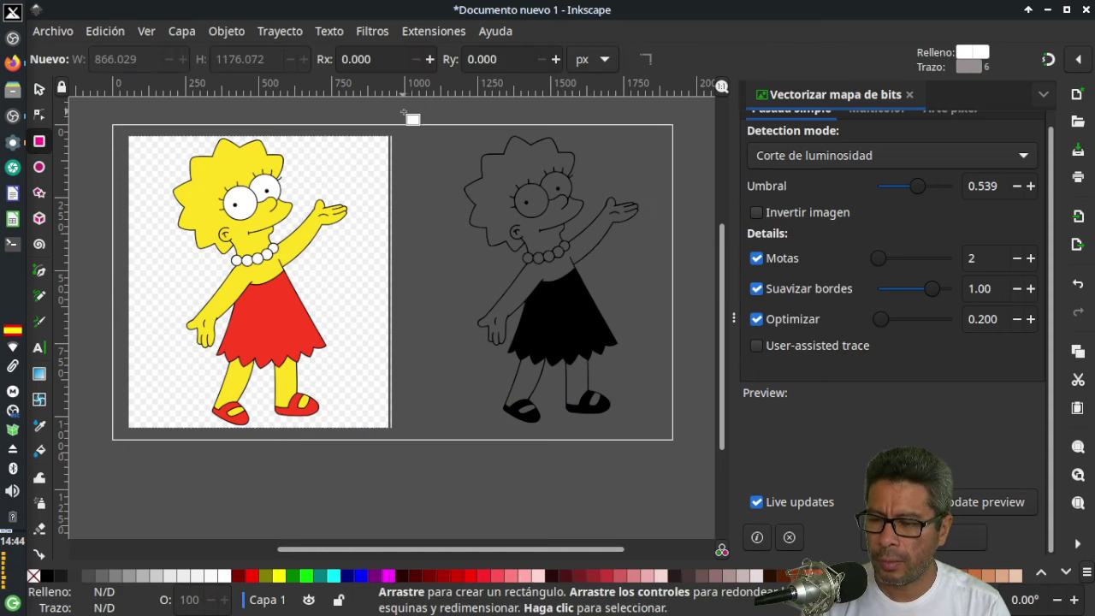
left_click_drag(404, 112, 711, 467)
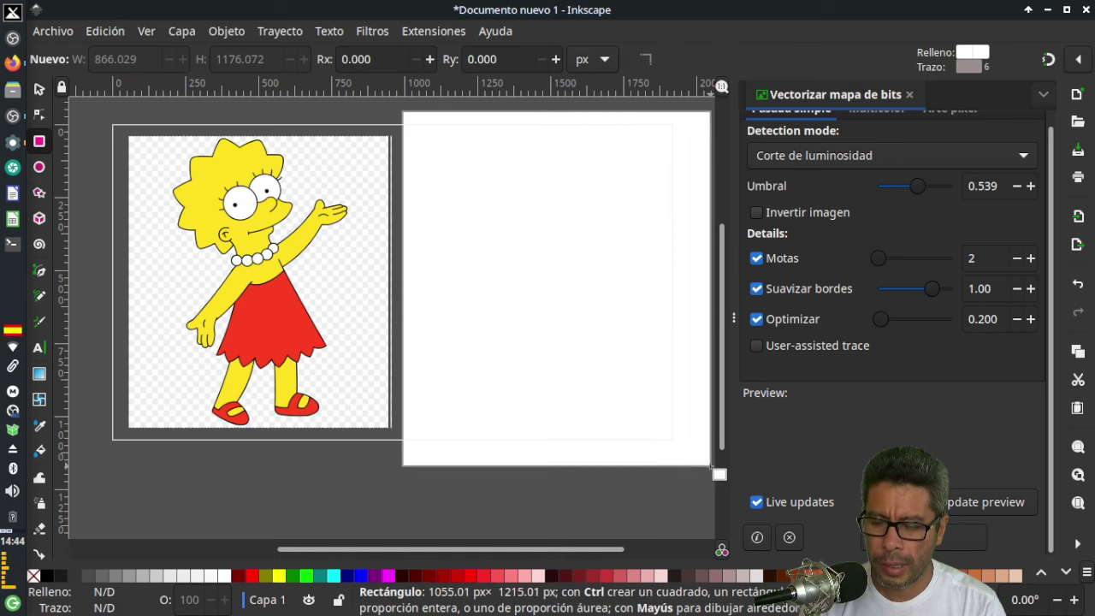
key("s")
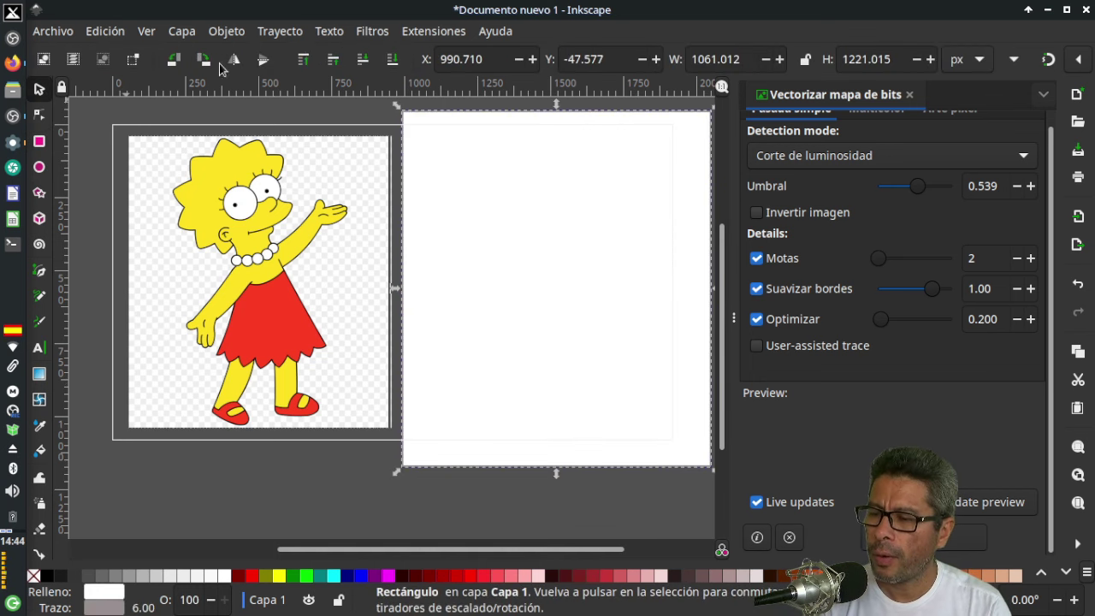
left_click(393, 60)
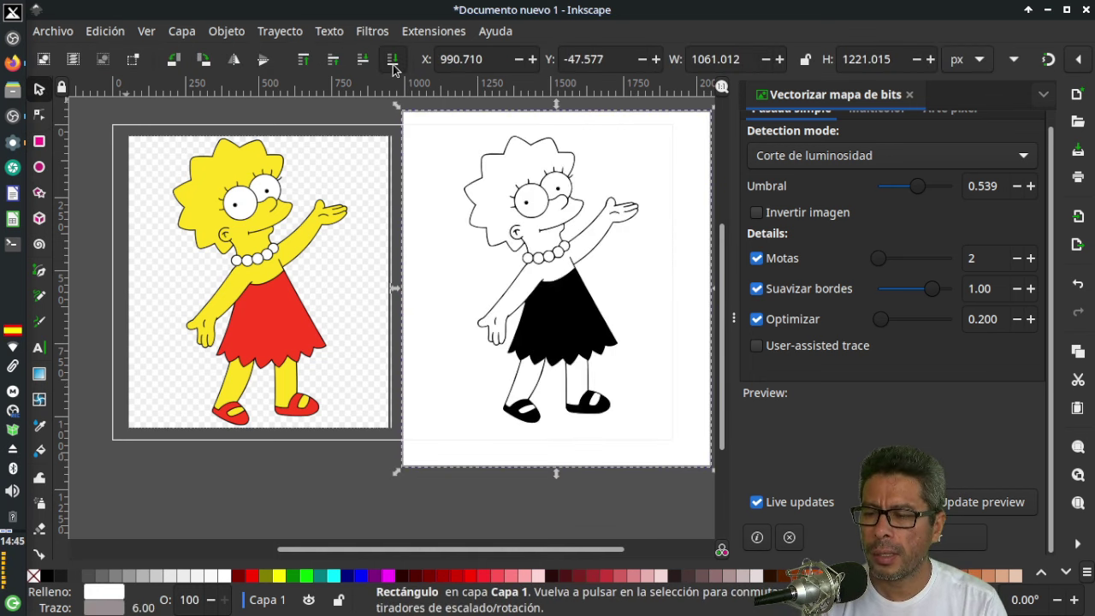
left_click(574, 305)
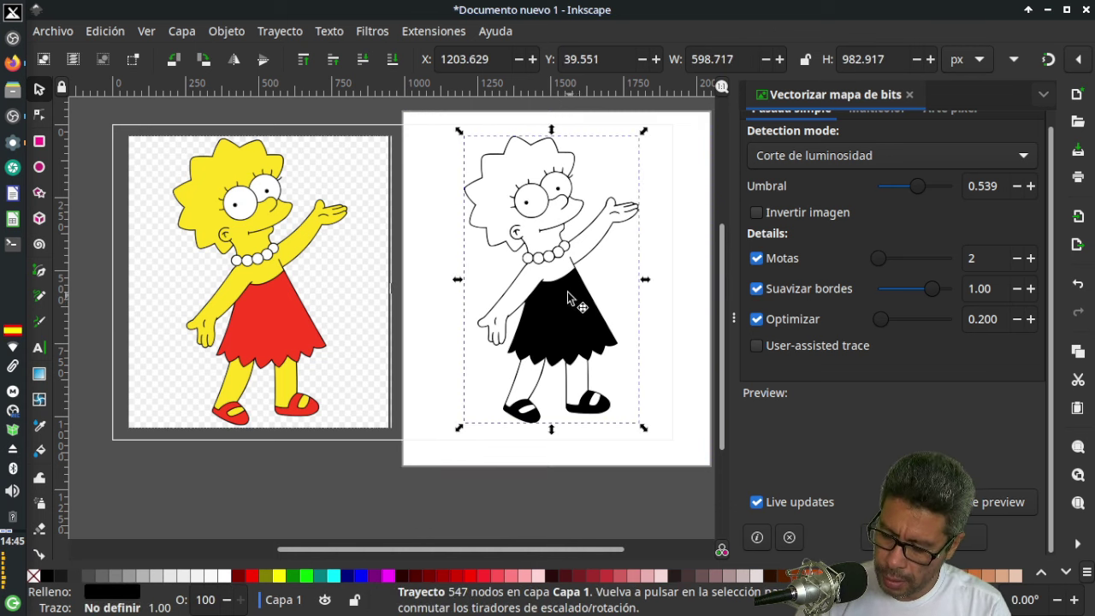
Zoom in to inspect the 547-node traced Lisa outline, then zoom back out.
scroll(571, 263, "left", 1)
scroll(571, 263, "left", 1)
scroll(571, 262, "right", 2)
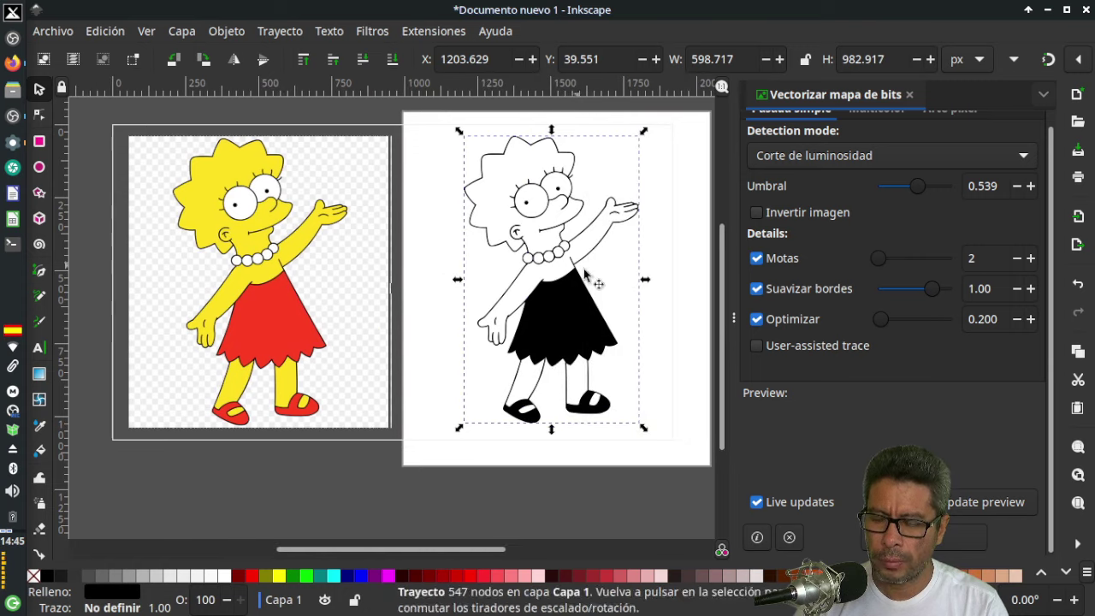
scroll(587, 274, "up", 1, "ctrl")
scroll(599, 268, "up", 2, "ctrl")
scroll(586, 262, "up", 1, "ctrl")
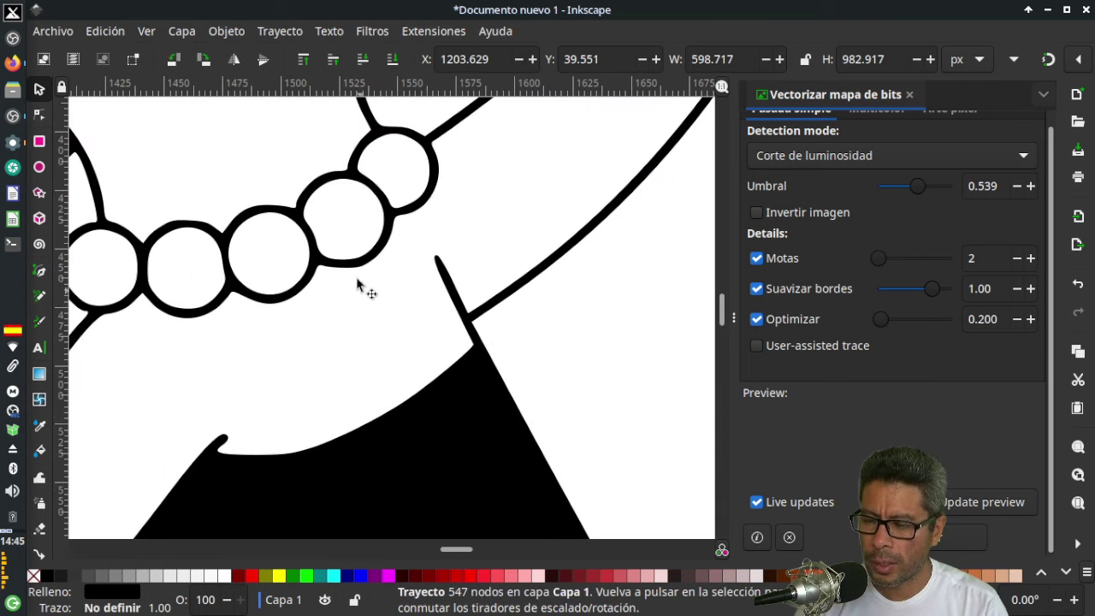
scroll(367, 265, "up", 3, "ctrl")
scroll(372, 254, "up", 3, "ctrl")
scroll(371, 258, "up", 4, "ctrl")
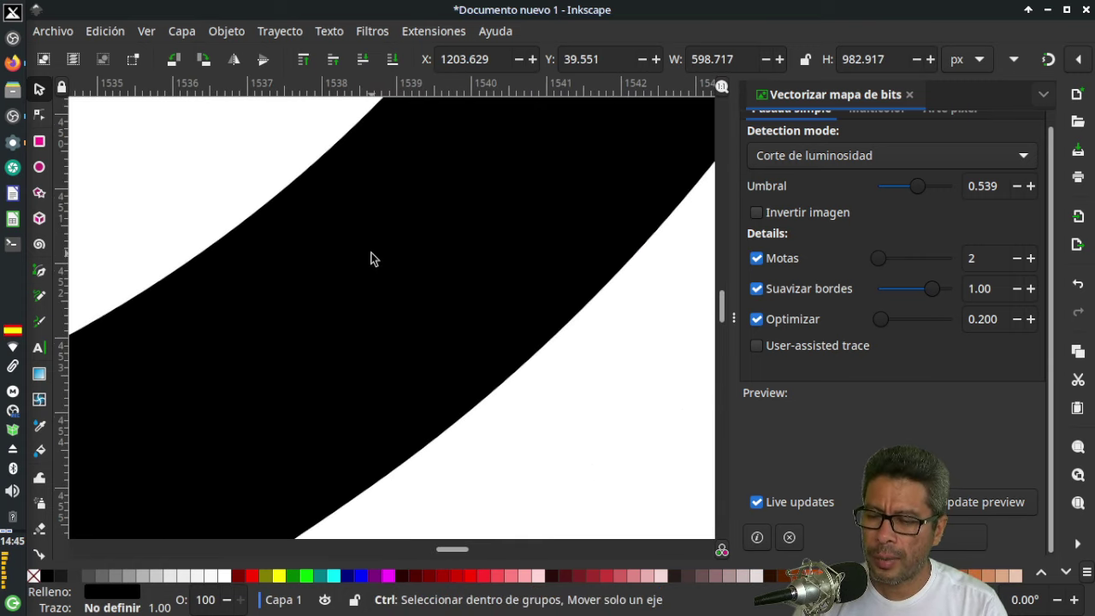
scroll(372, 257, "down", 4, "ctrl")
scroll(376, 261, "down", 4, "ctrl")
scroll(379, 264, "down", 3, "ctrl")
scroll(380, 263, "down", 3, "ctrl")
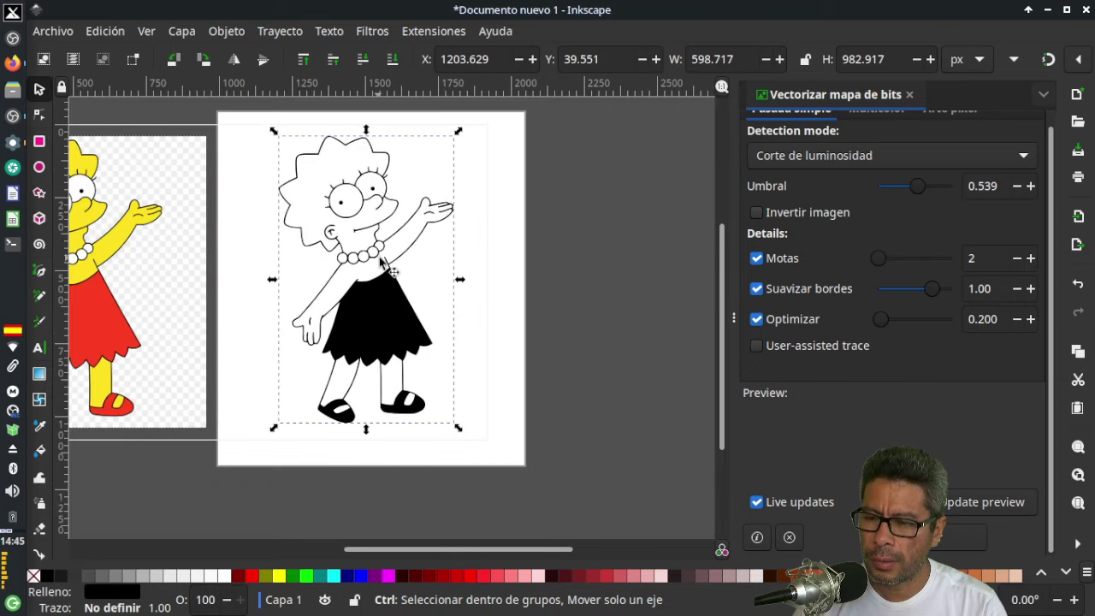
mouse_move(502, 548)
left_mouse_down()
mouse_move(455, 552)
mouse_move(466, 554)
left_mouse_up()
scroll(726, 342, "up", 2)
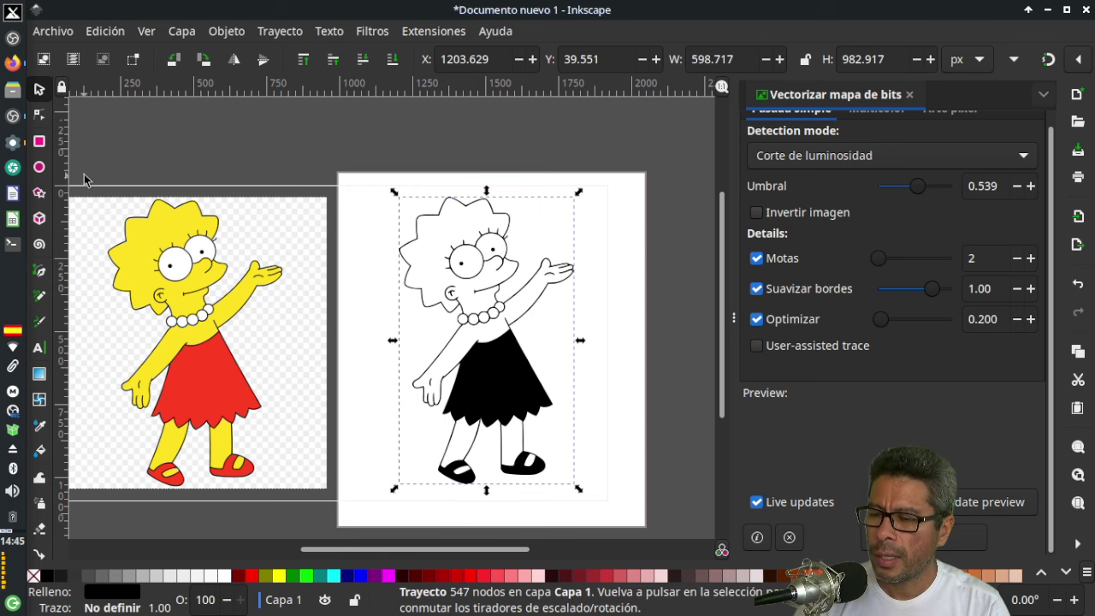
Drag two shoulder nodes so a black wedge fills the gap between Lisa's raised arm and dress.
left_click(38, 117)
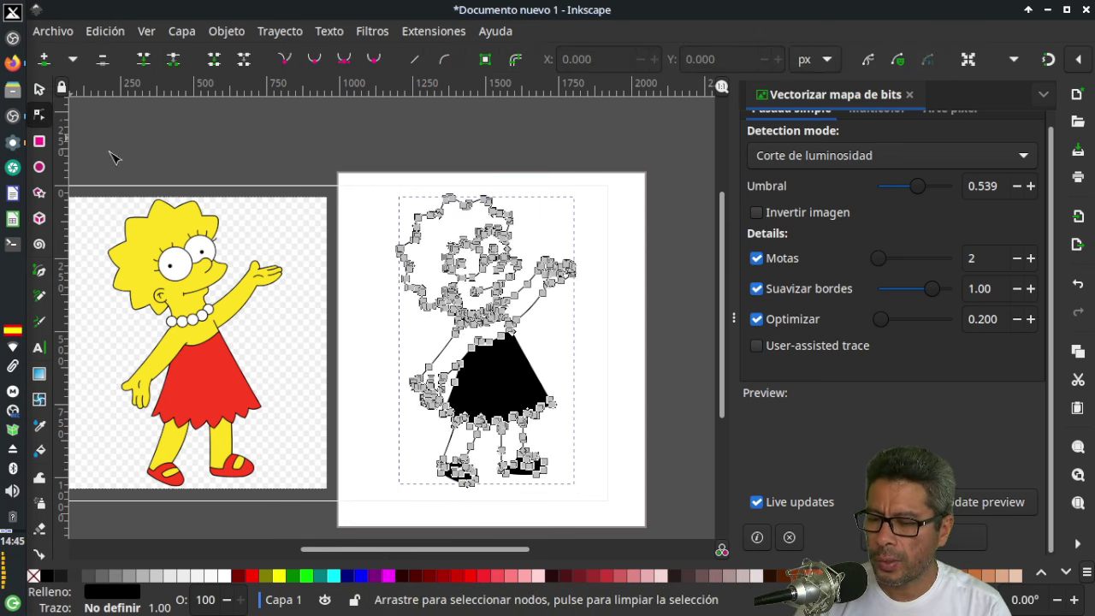
scroll(533, 314, "up", 2)
scroll(533, 316, "up", 2)
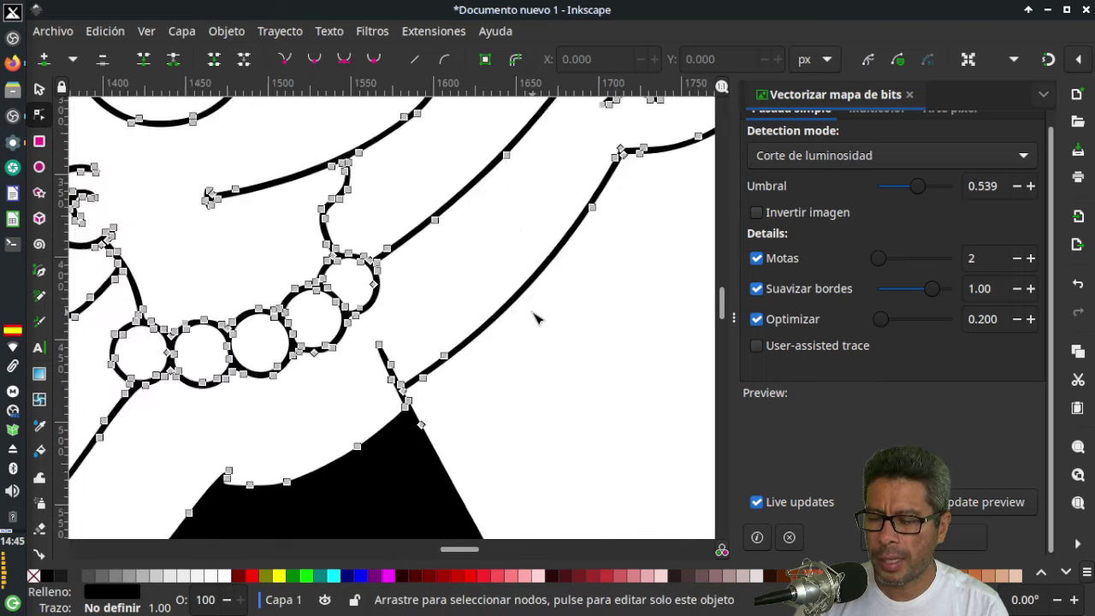
scroll(522, 319, "up", 2)
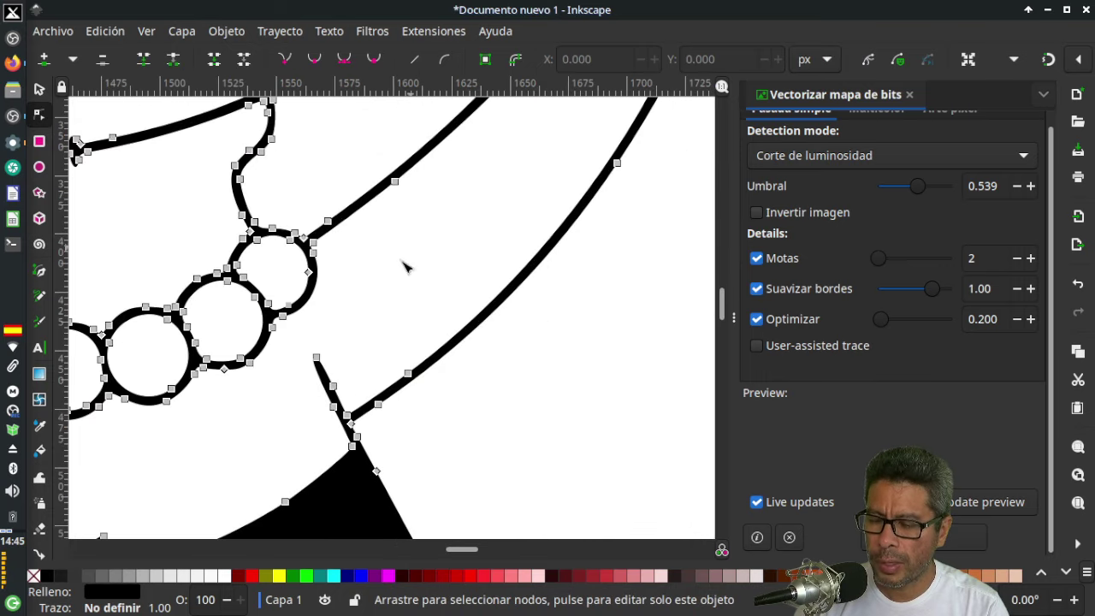
left_click_drag(407, 374, 413, 294)
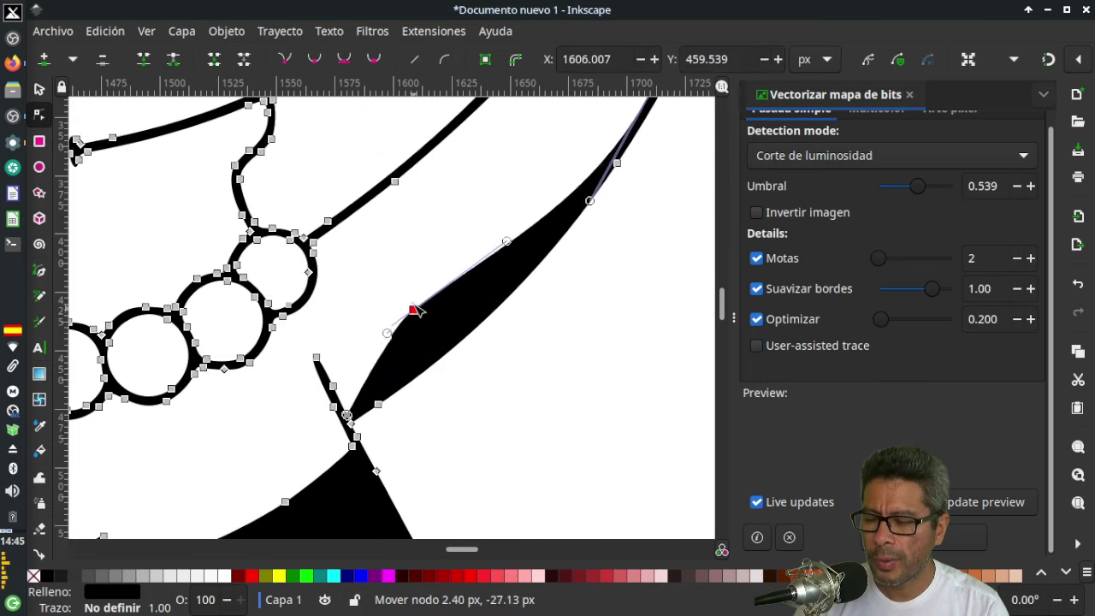
left_click_drag(378, 403, 454, 423)
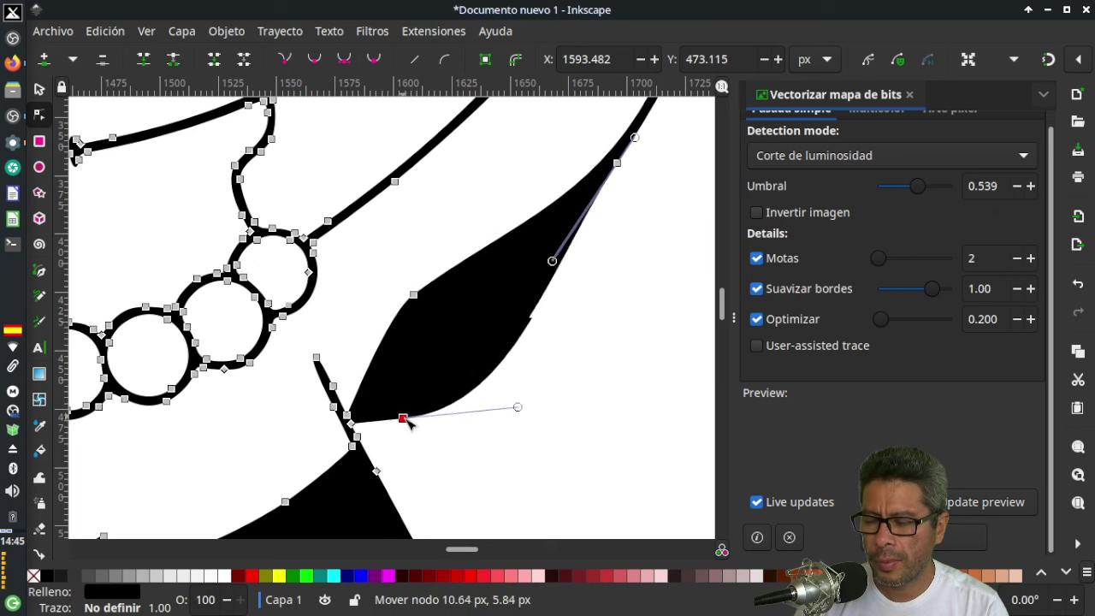
scroll(390, 300, "up", 2)
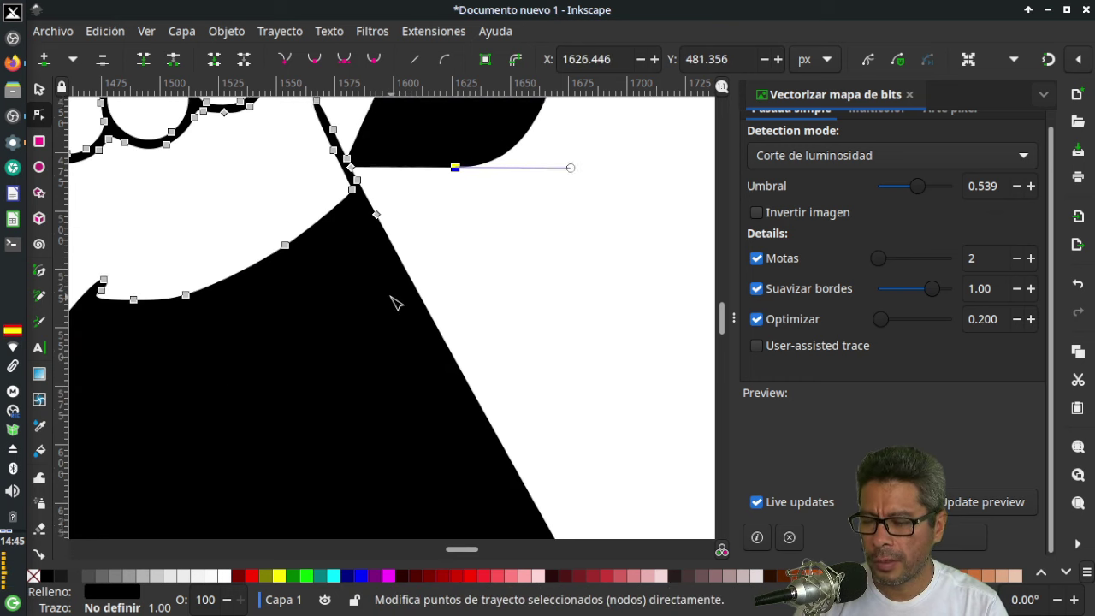
scroll(390, 300, "down", 2)
scroll(390, 300, "down", 3)
scroll(395, 301, "up", 2)
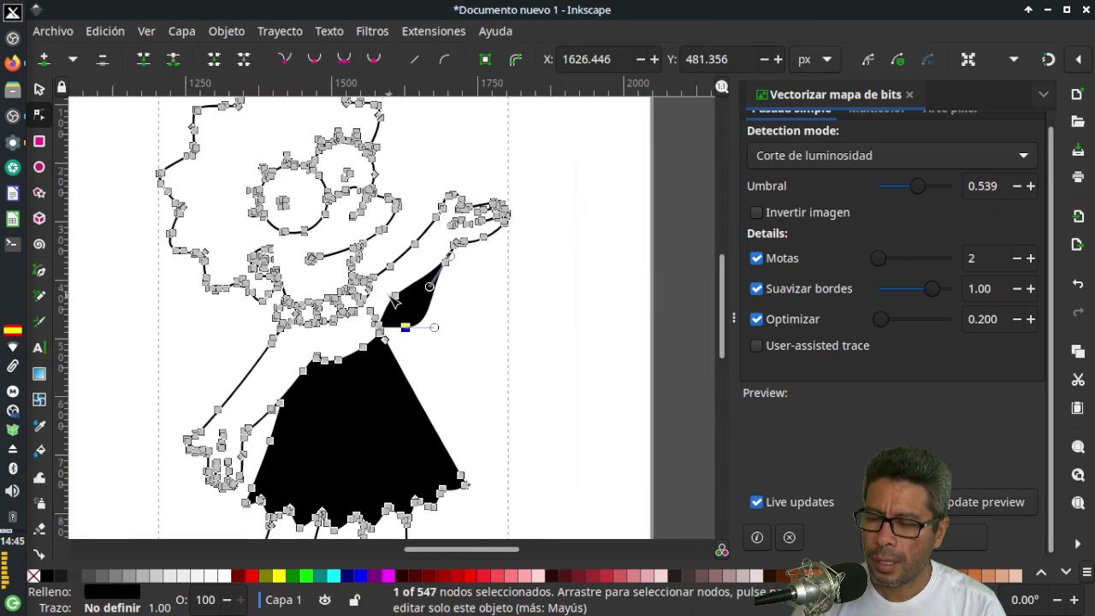
scroll(394, 300, "down", 1)
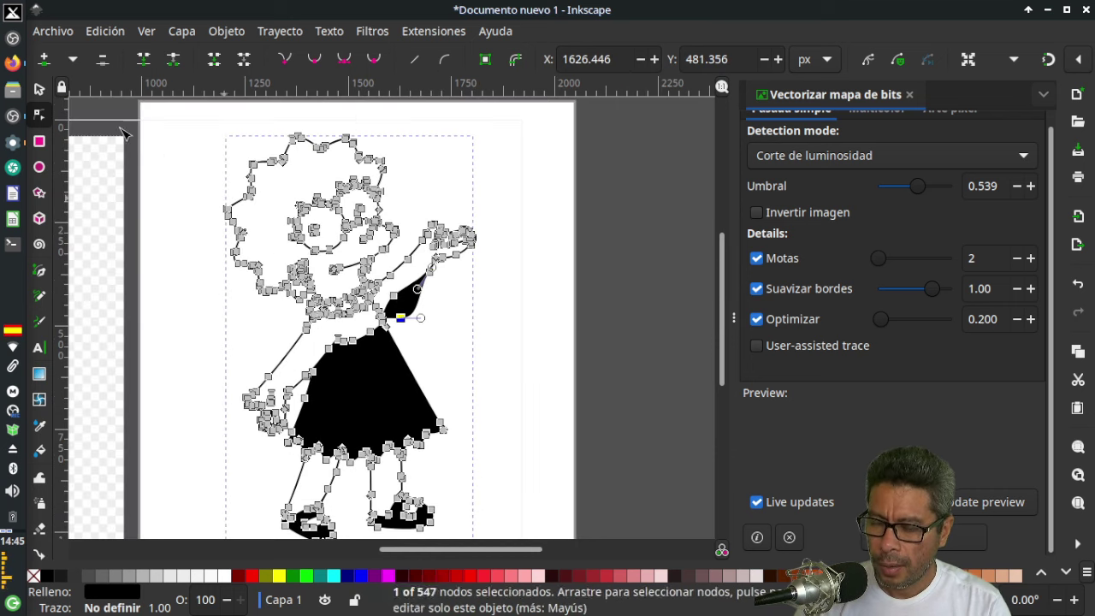
left_click(39, 91)
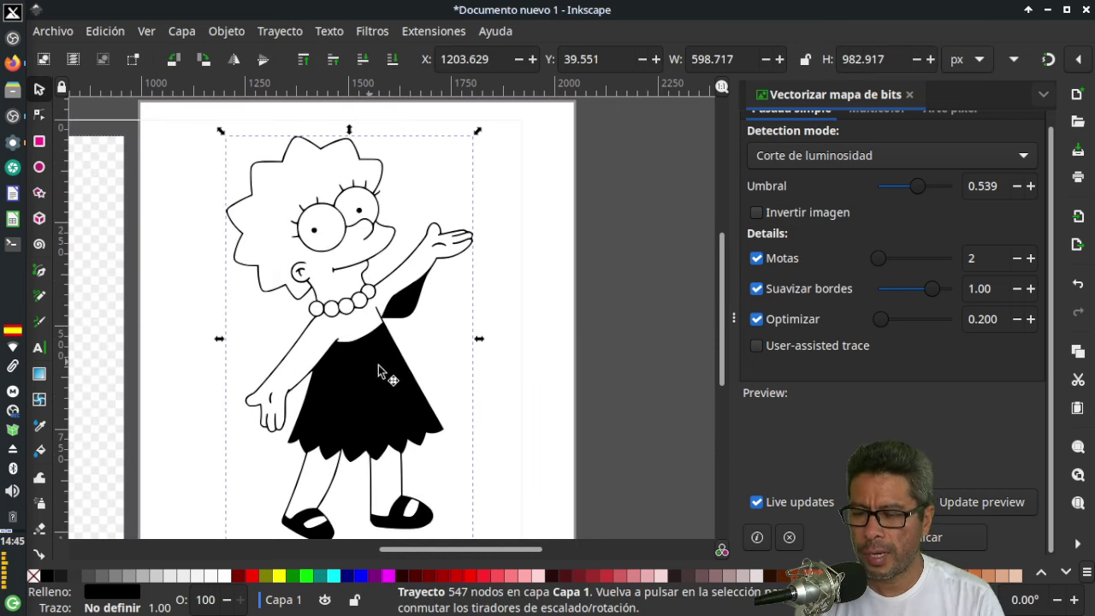
Shift the traced Lisa path right to X 1254.964, Y 30.268, centred on its white rectangle.
left_click_drag(469, 557, 431, 557)
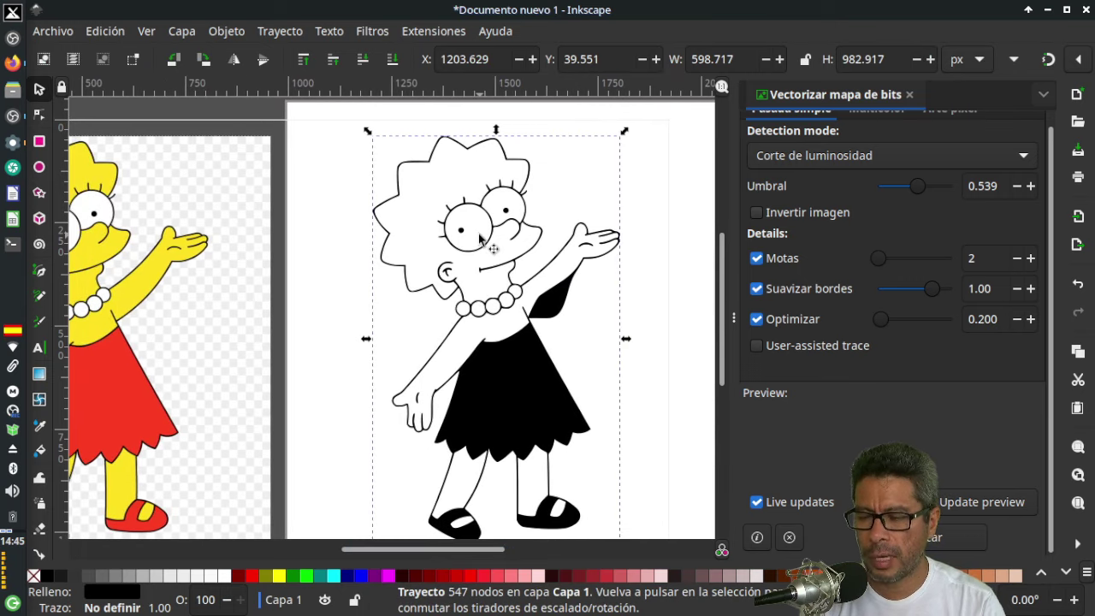
left_click_drag(502, 378, 500, 368)
key("ctrl+shift+g")
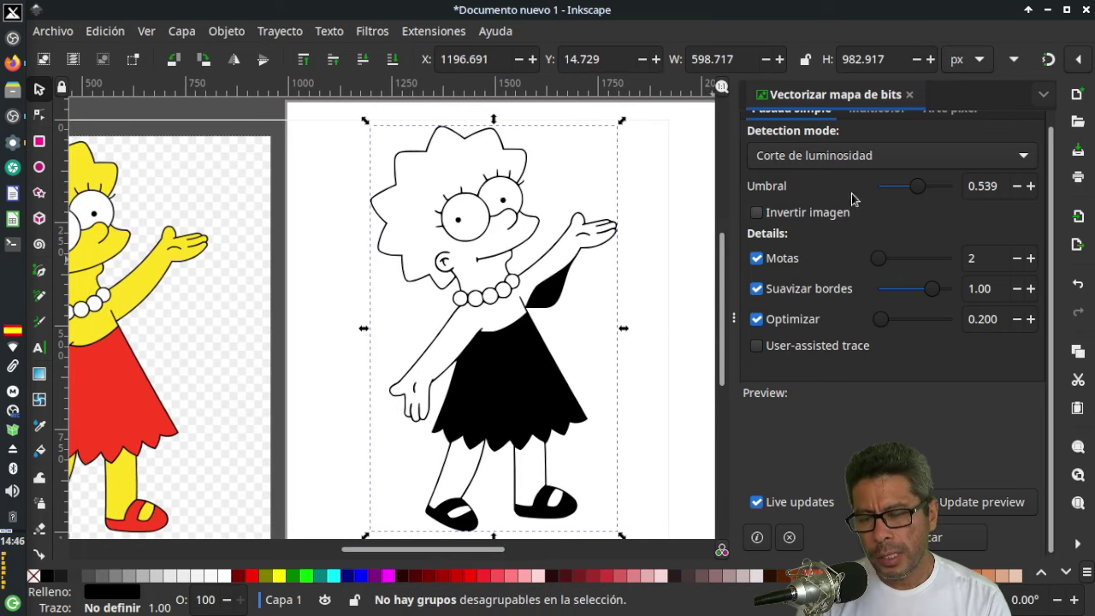
left_click(505, 345)
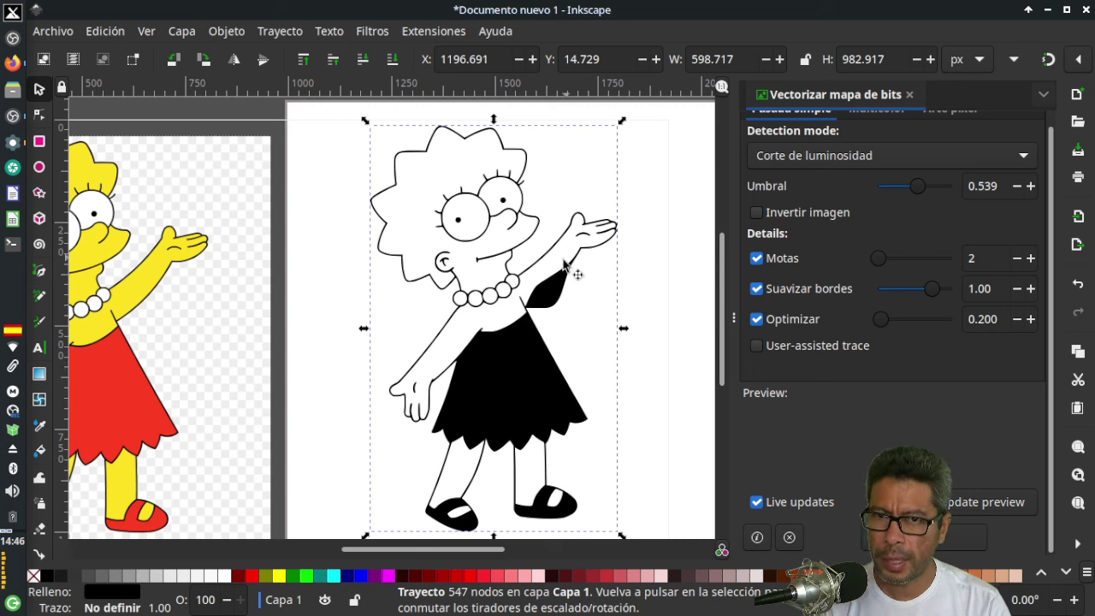
mouse_move(510, 374)
left_mouse_down()
mouse_move(538, 376)
mouse_move(532, 371)
left_mouse_up()
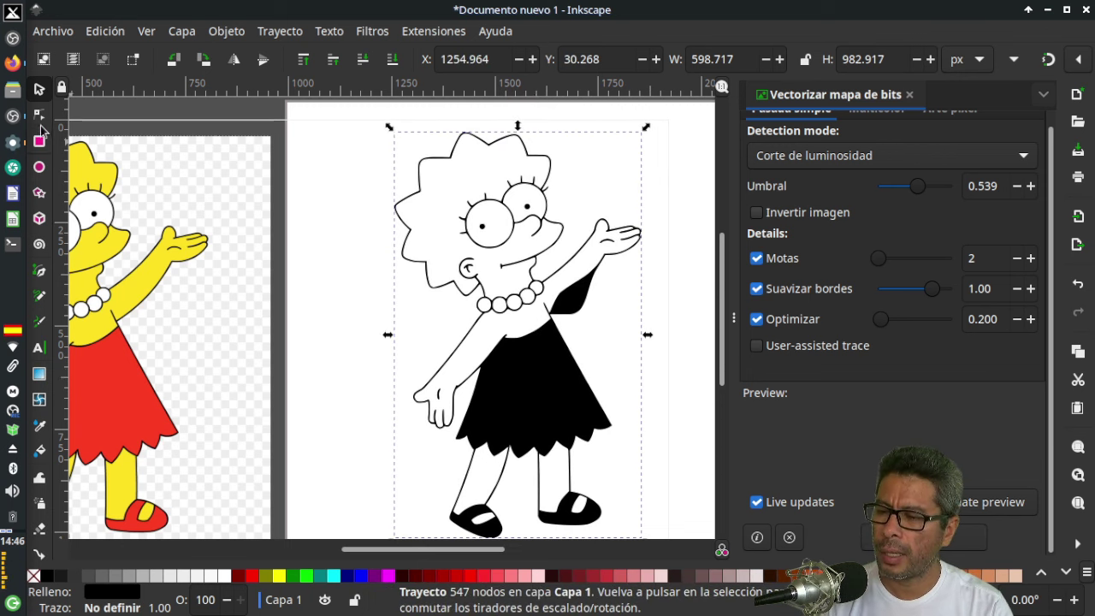
Drag four nodes of the small black blob near the hair to reshape it.
left_click(39, 114)
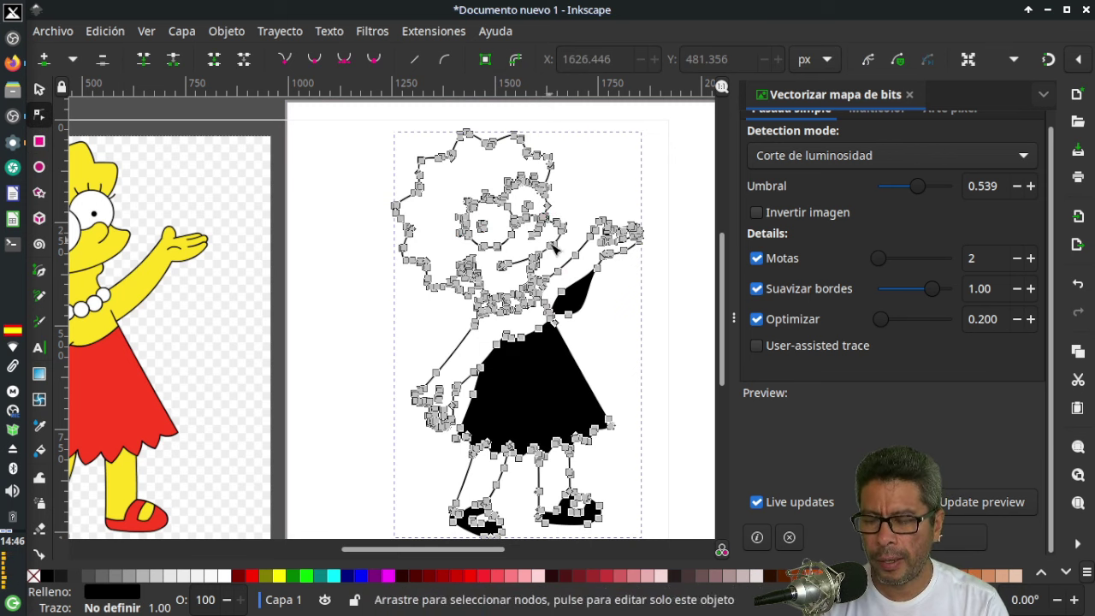
scroll(547, 242, "up", 2, "ctrl")
scroll(548, 240, "up", 2, "ctrl")
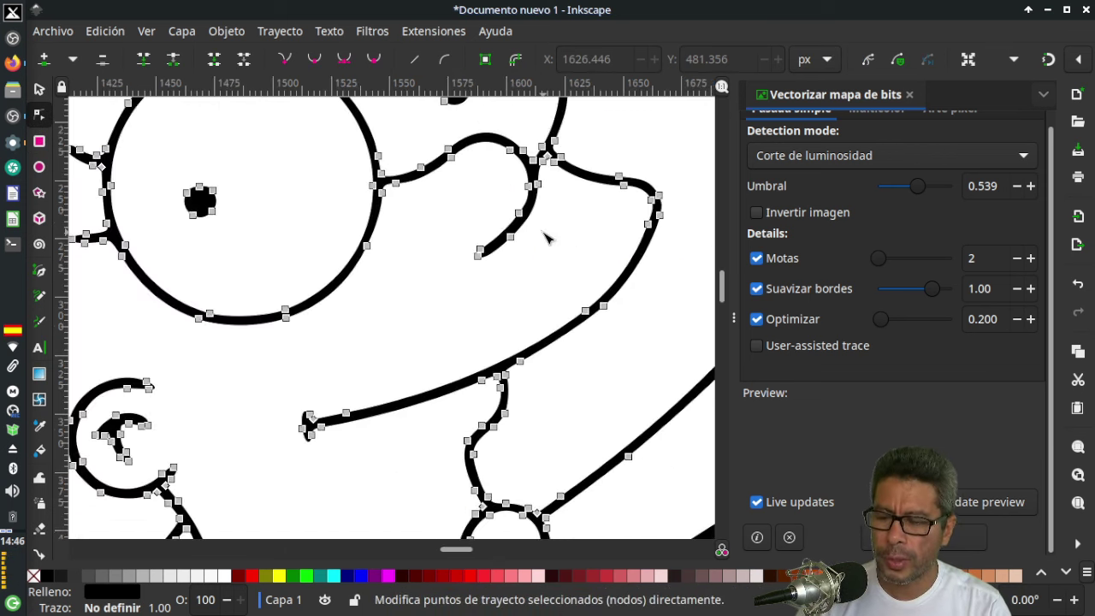
scroll(547, 239, "up", 2, "ctrl")
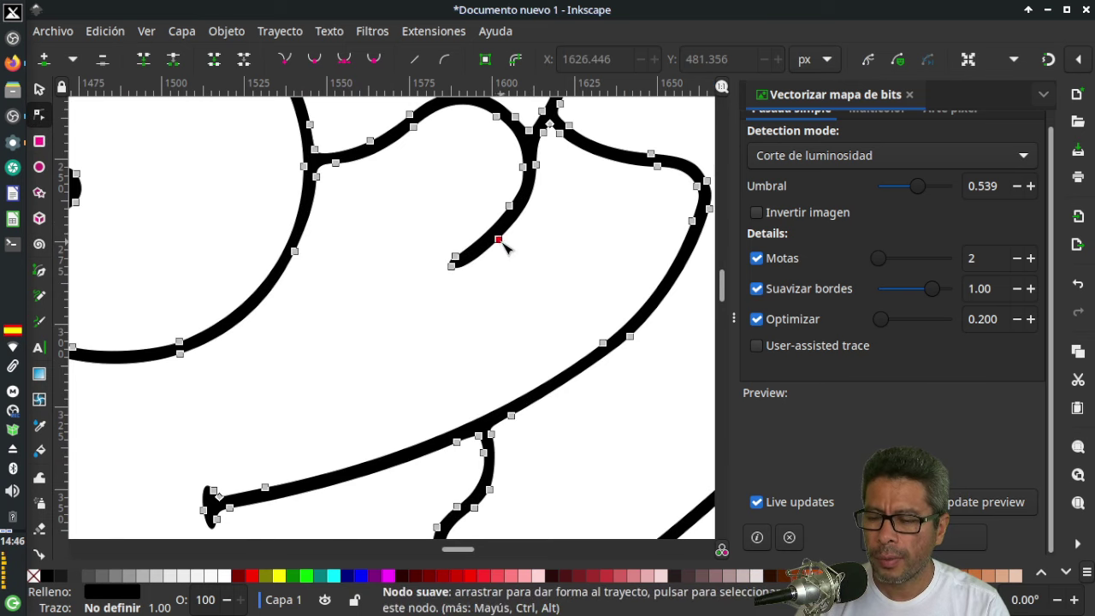
left_click_drag(500, 242, 554, 297)
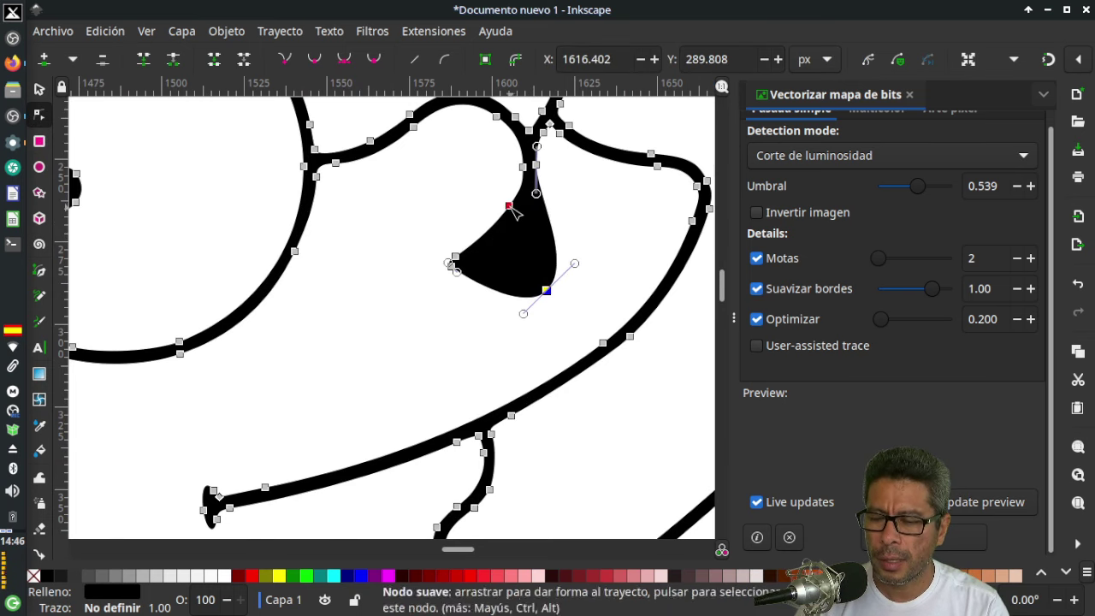
left_click_drag(510, 207, 533, 274)
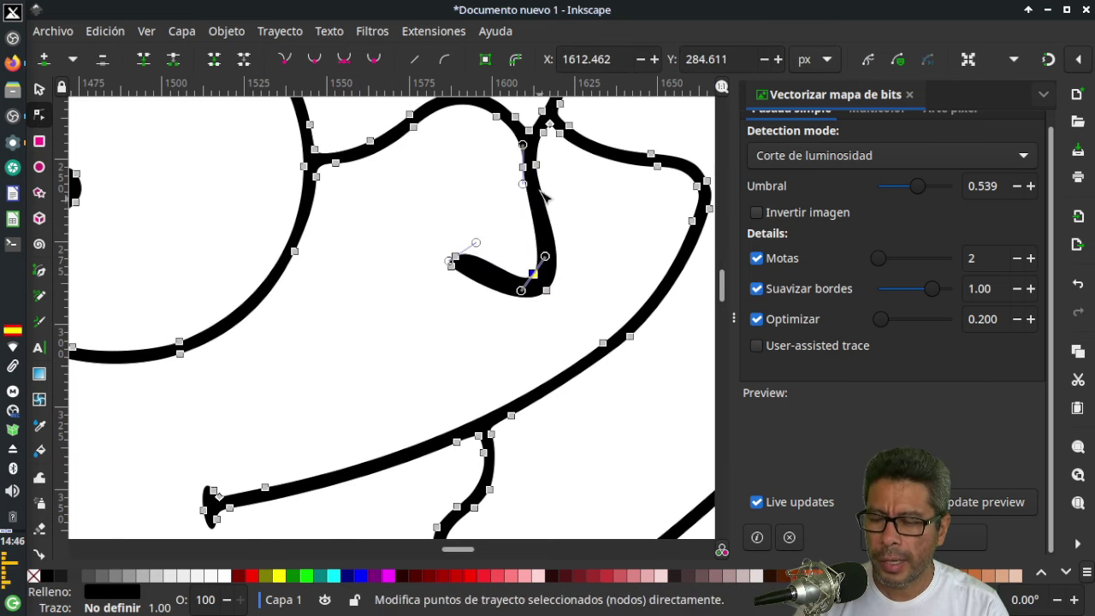
mouse_move(536, 164)
left_mouse_down()
mouse_move(578, 183)
mouse_move(565, 193)
left_mouse_up()
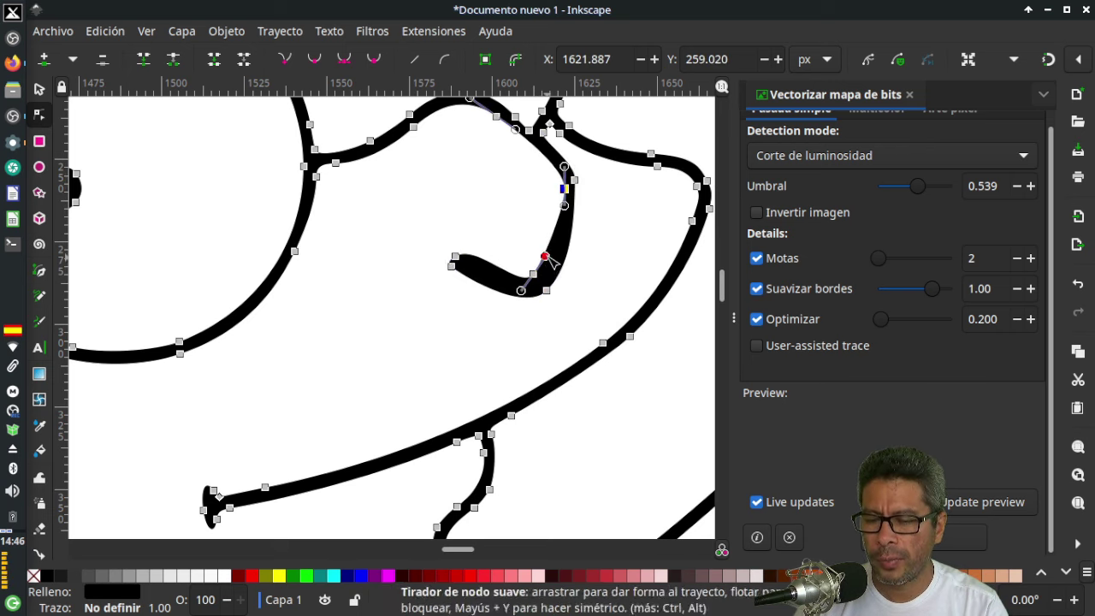
left_click_drag(545, 256, 557, 275)
Zoom back out and select the whole traced path as one object.
scroll(575, 319, "up", 6)
scroll(575, 319, "up", 3)
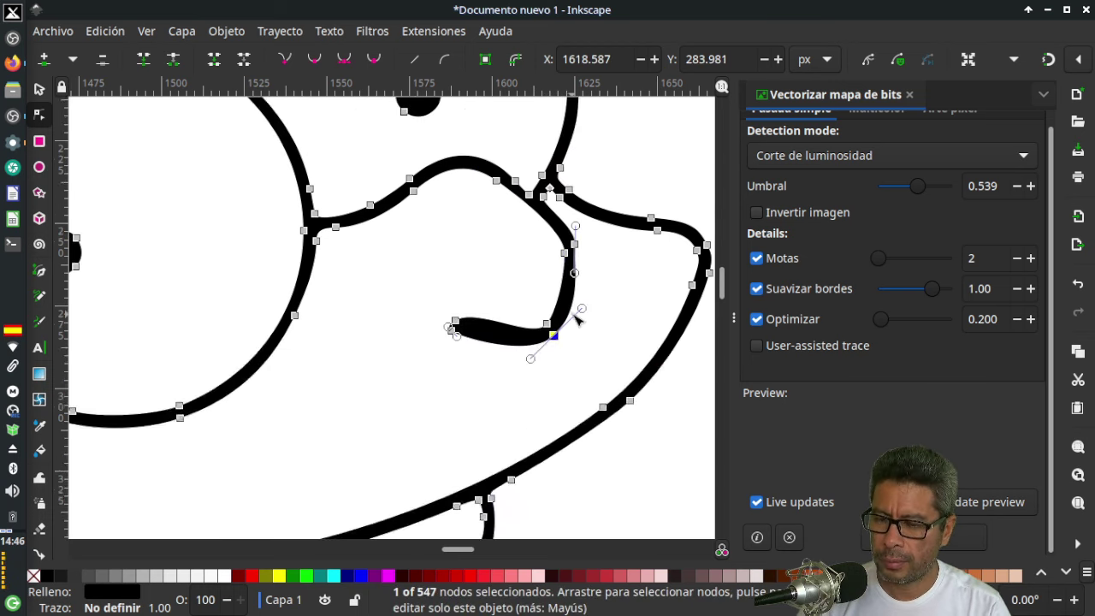
scroll(575, 319, "up", 3, "ctrl")
scroll(574, 319, "down", 8, "ctrl")
scroll(574, 319, "down", 2, "ctrl")
left_click(573, 314)
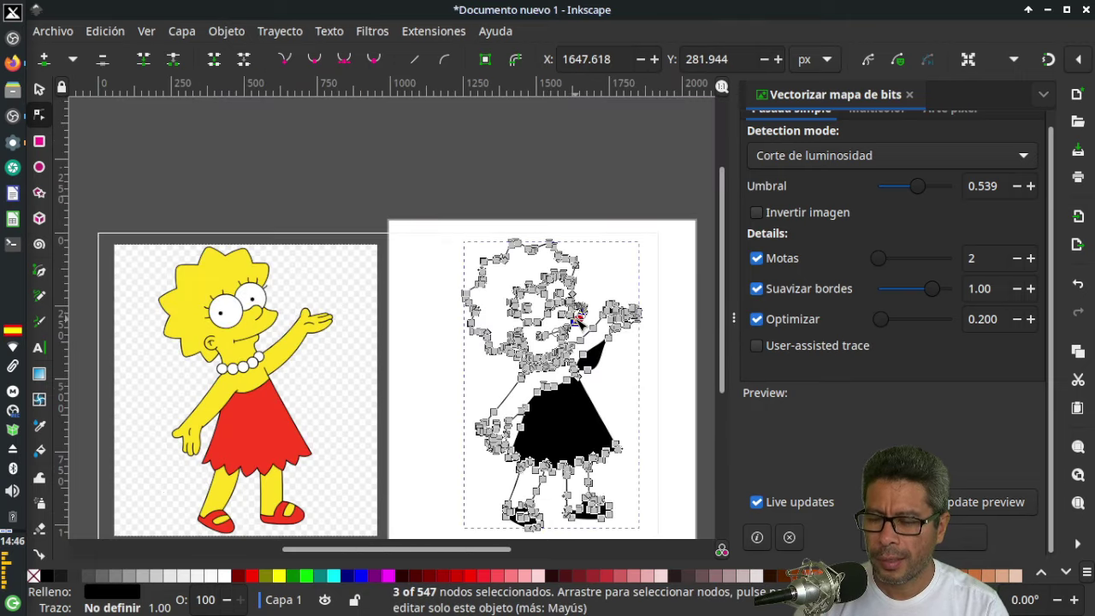
left_click(39, 88)
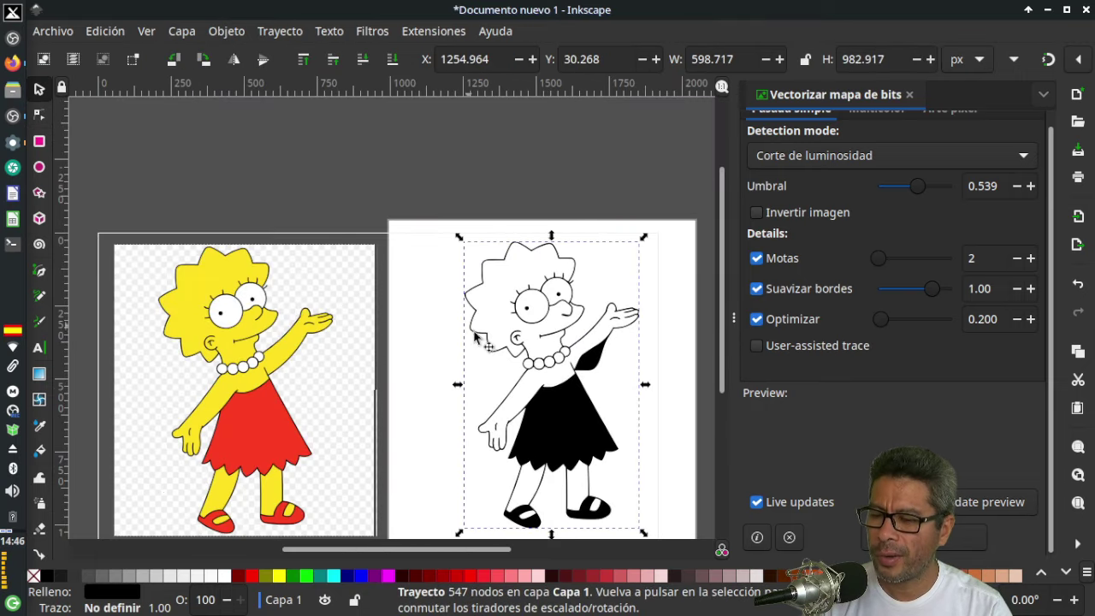
scroll(535, 337, "down", 2)
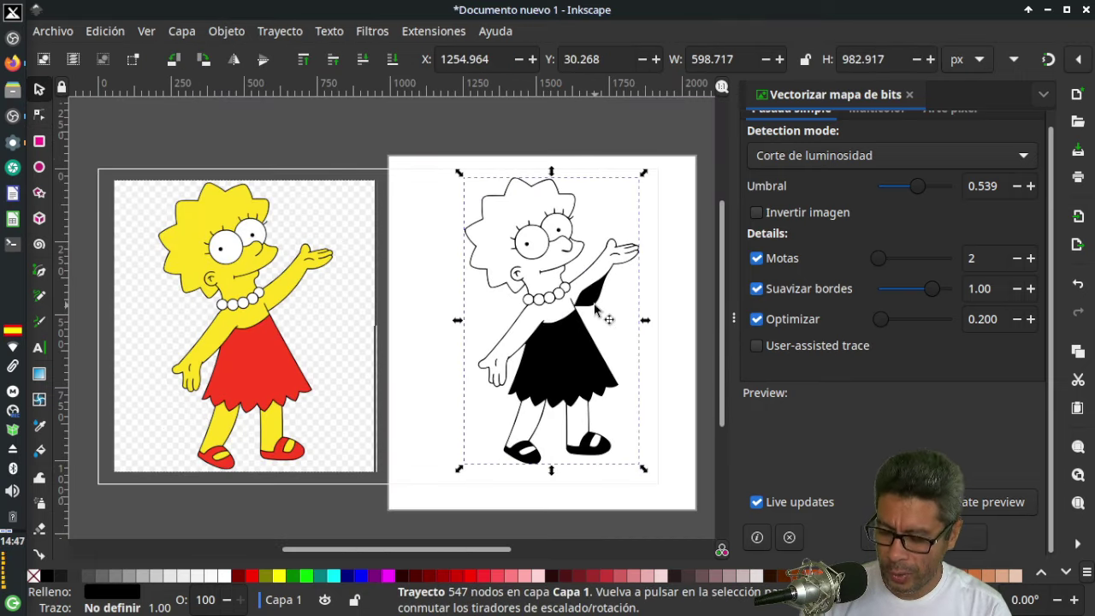
scroll(596, 310, "up", 2, "ctrl")
scroll(596, 310, "down", 2, "ctrl")
scroll(596, 310, "down", 1, "ctrl")
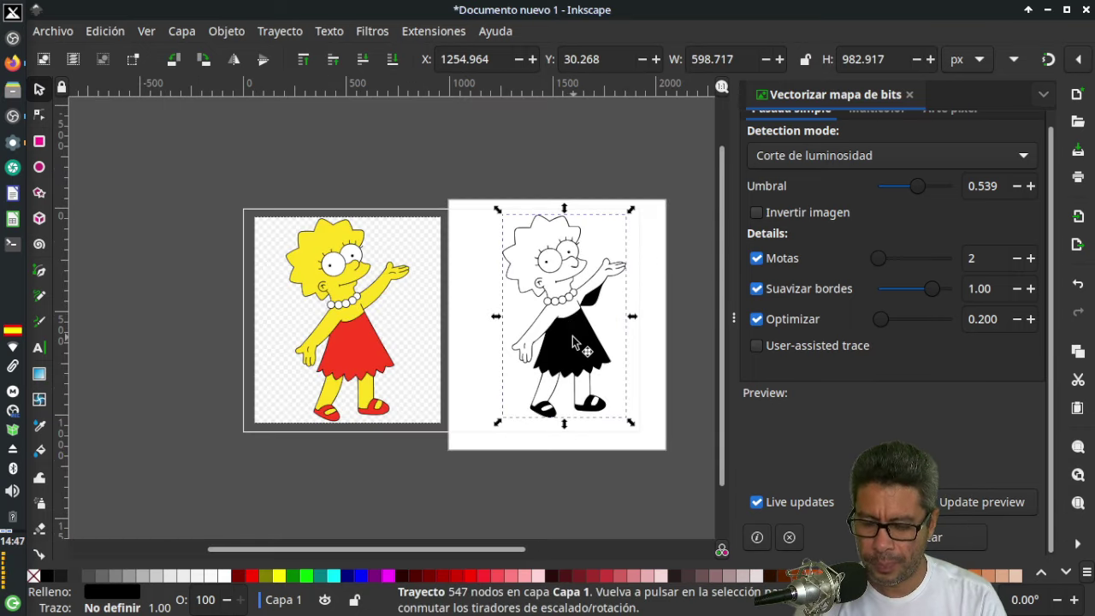
Delete the traced path and set the bitmap's detection mode to Detección de bordes.
key("Delete")
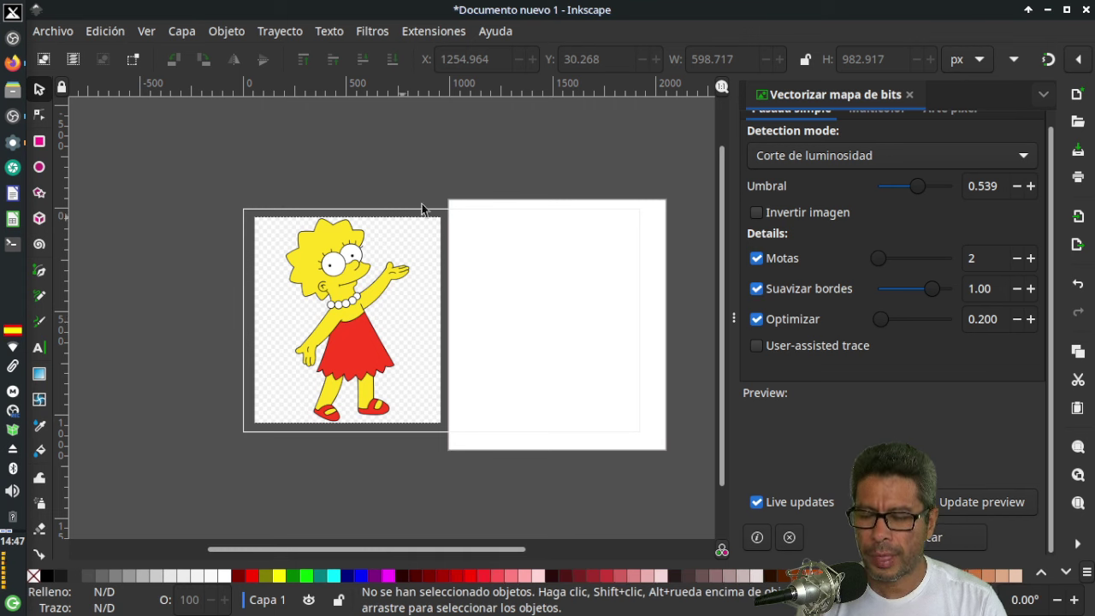
left_click(359, 306)
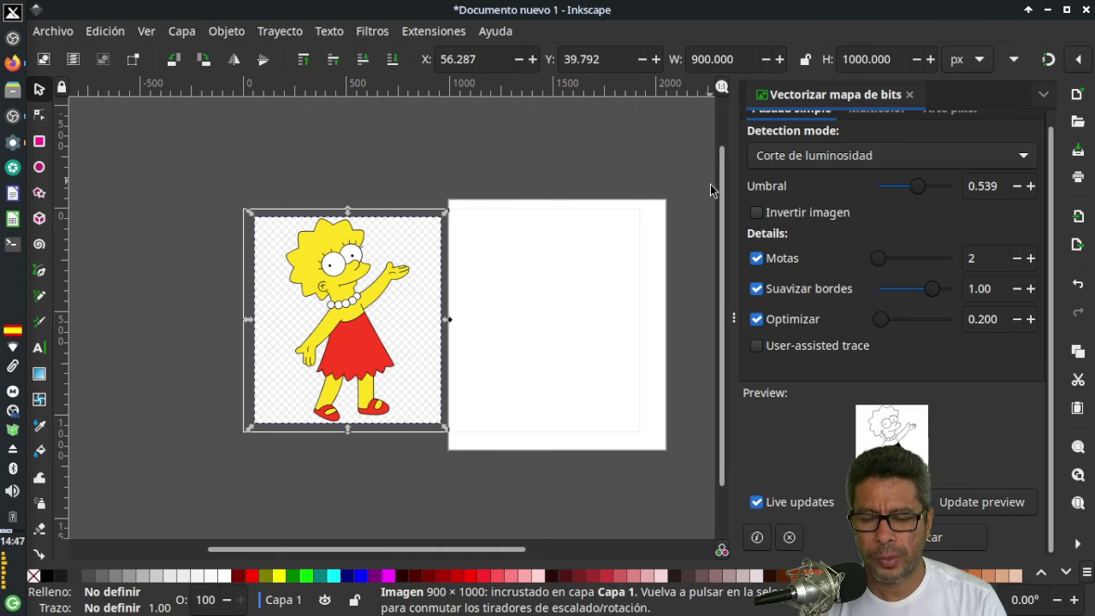
left_click(1021, 159)
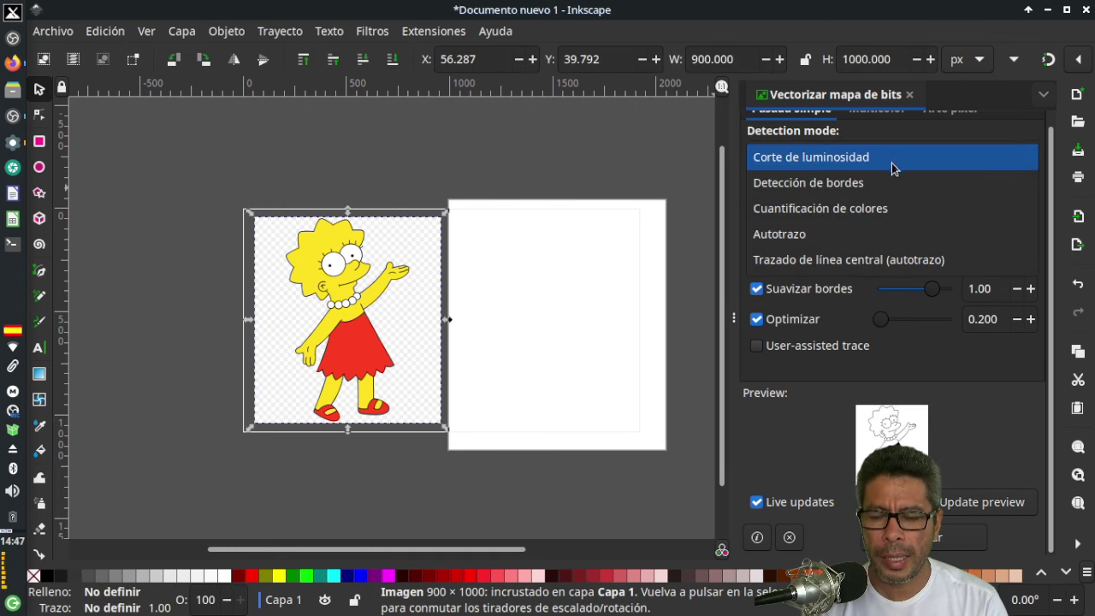
left_click(861, 188)
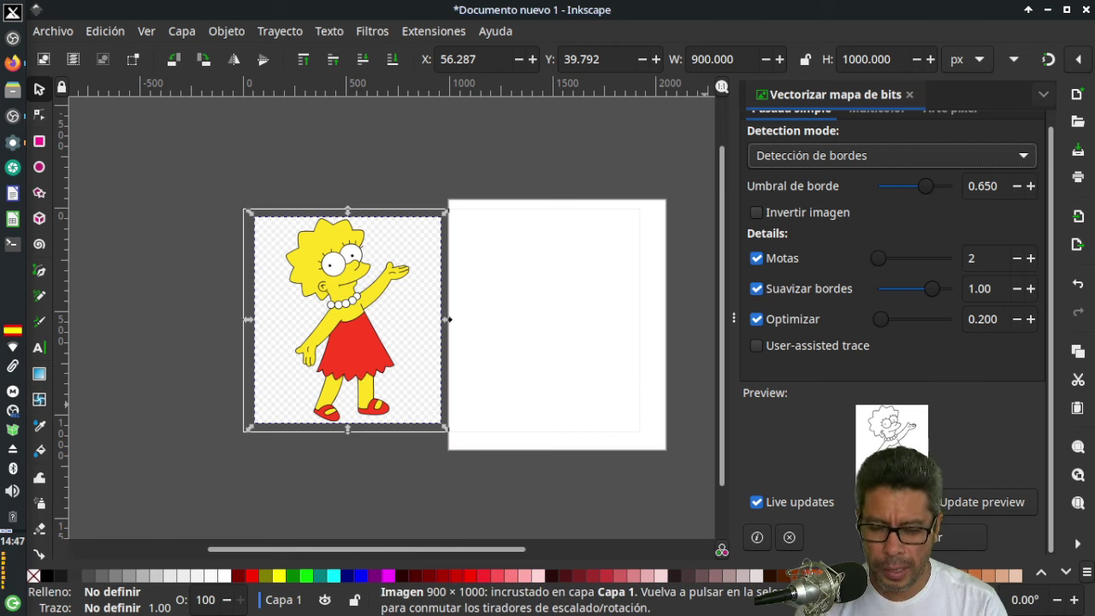
Apply the edge-detection trace, move it onto the white page, then delete it.
left_click(936, 548)
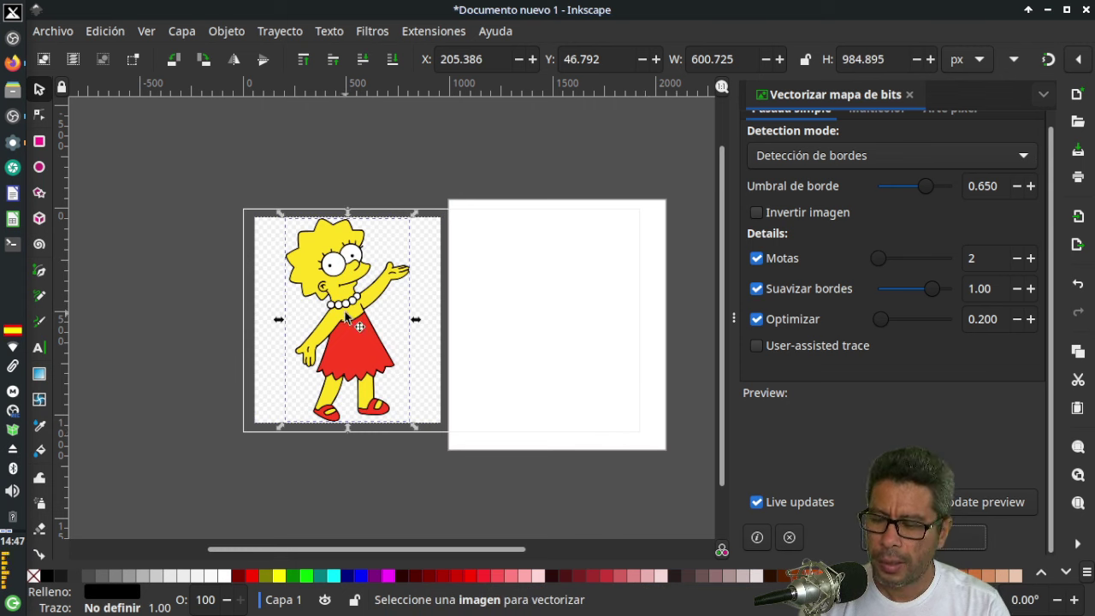
left_click_drag(345, 309, 596, 323)
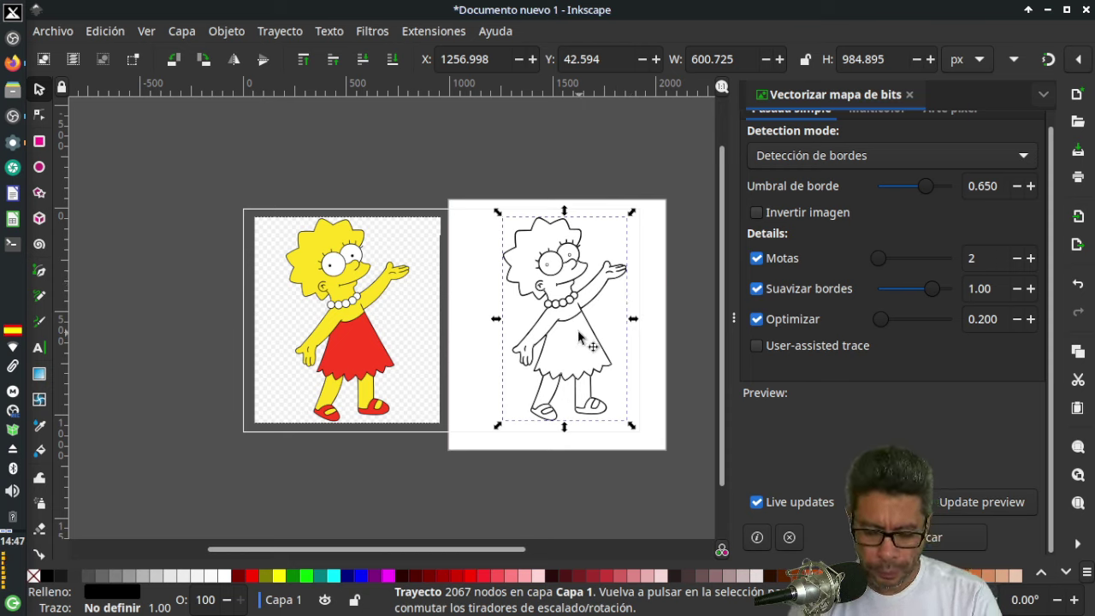
key("Delete")
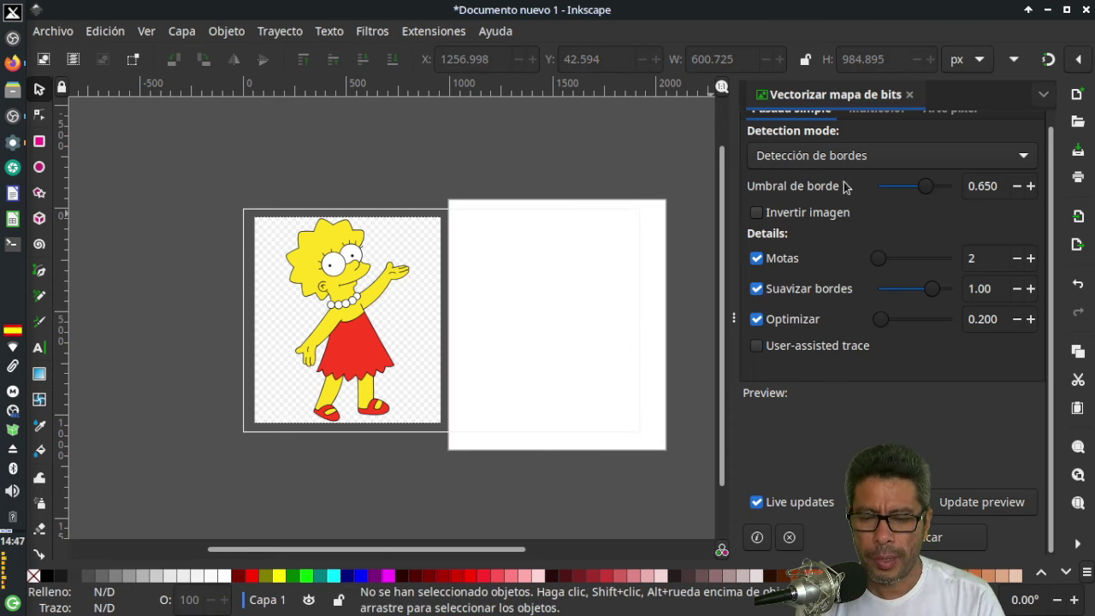
Trace the Lisa bitmap using Cuantificación de colores at 8 colours.
left_click(912, 164)
left_click(912, 164)
left_click(899, 169)
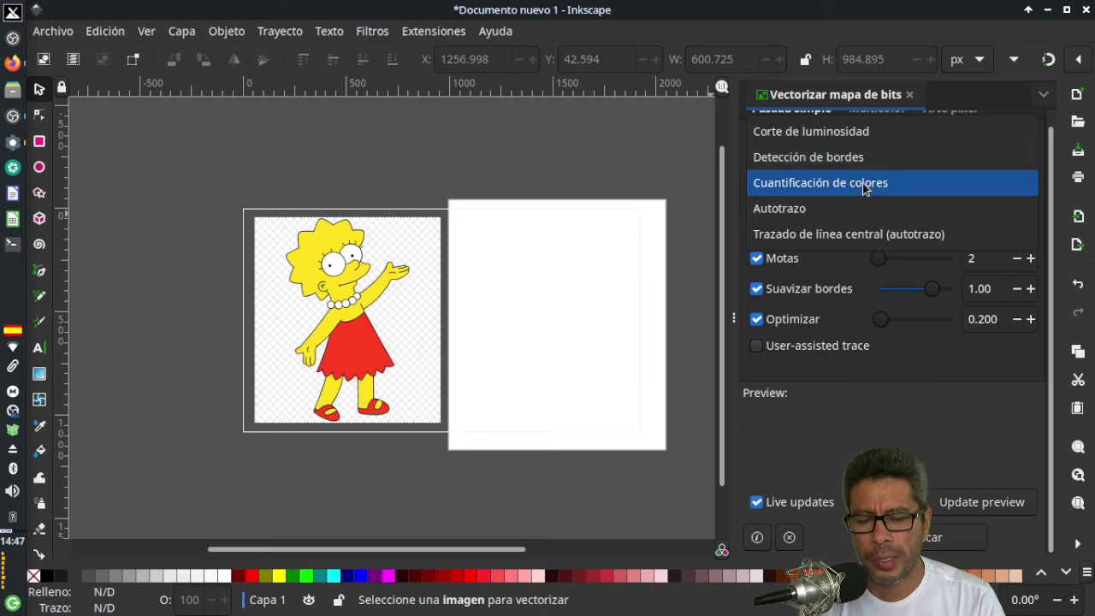
left_click(865, 183)
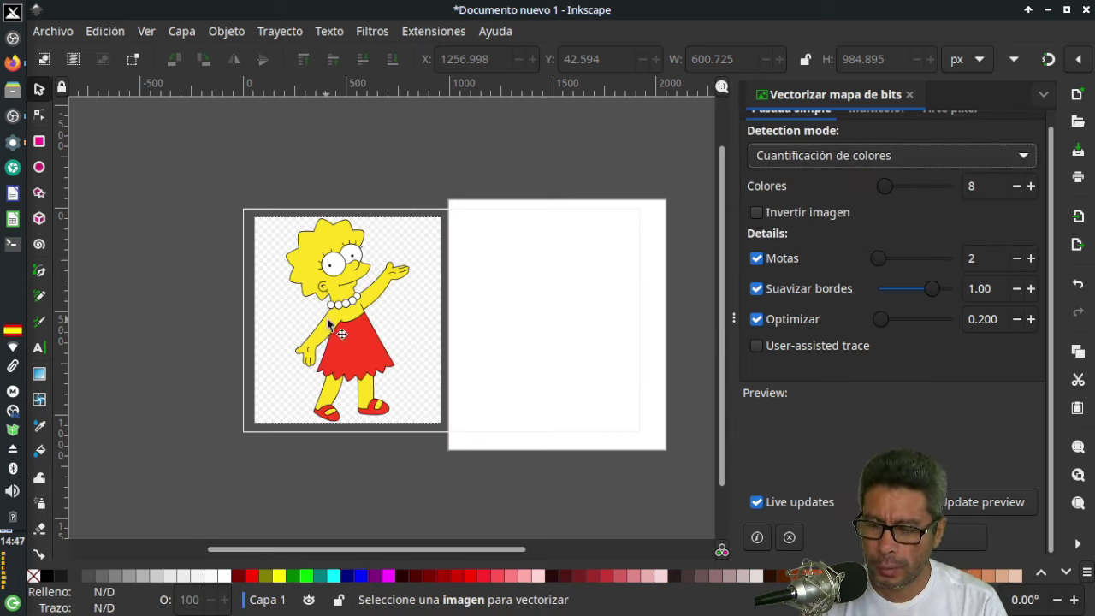
left_click(349, 343)
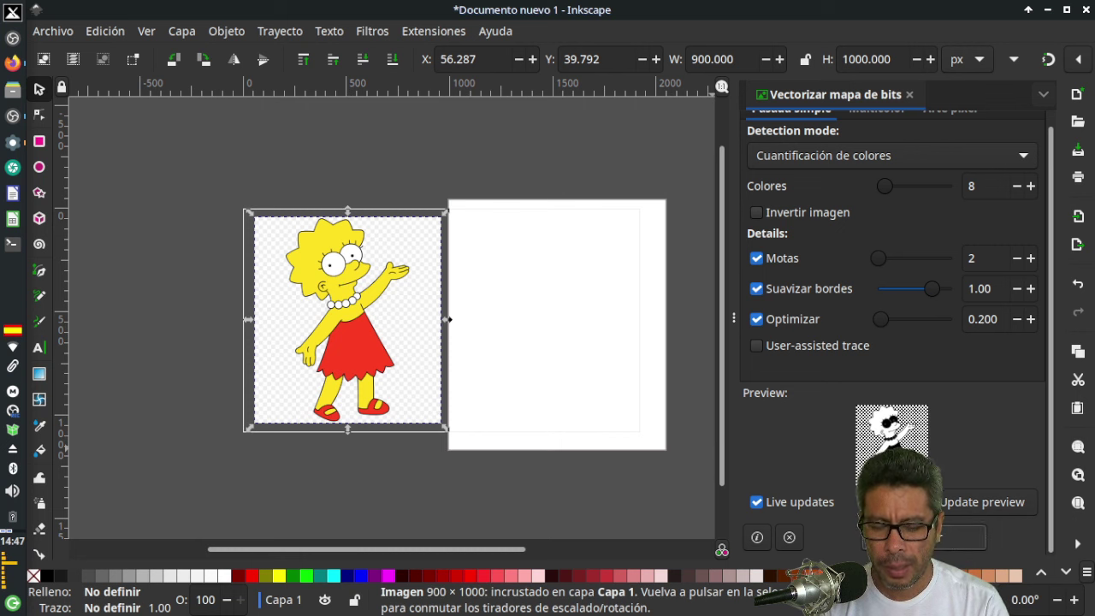
left_click(984, 537)
Move the 6944-node colour-quantisation trace onto the white page and inspect it.
left_click_drag(344, 337, 561, 344)
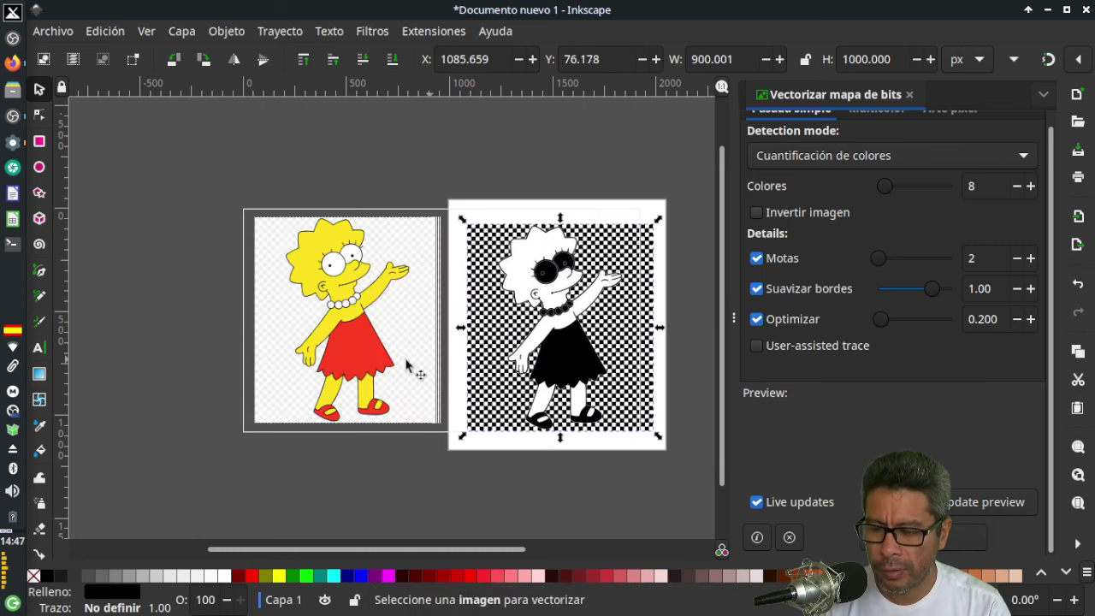
scroll(390, 329, "up", 1, "ctrl")
scroll(390, 329, "up", 2, "ctrl")
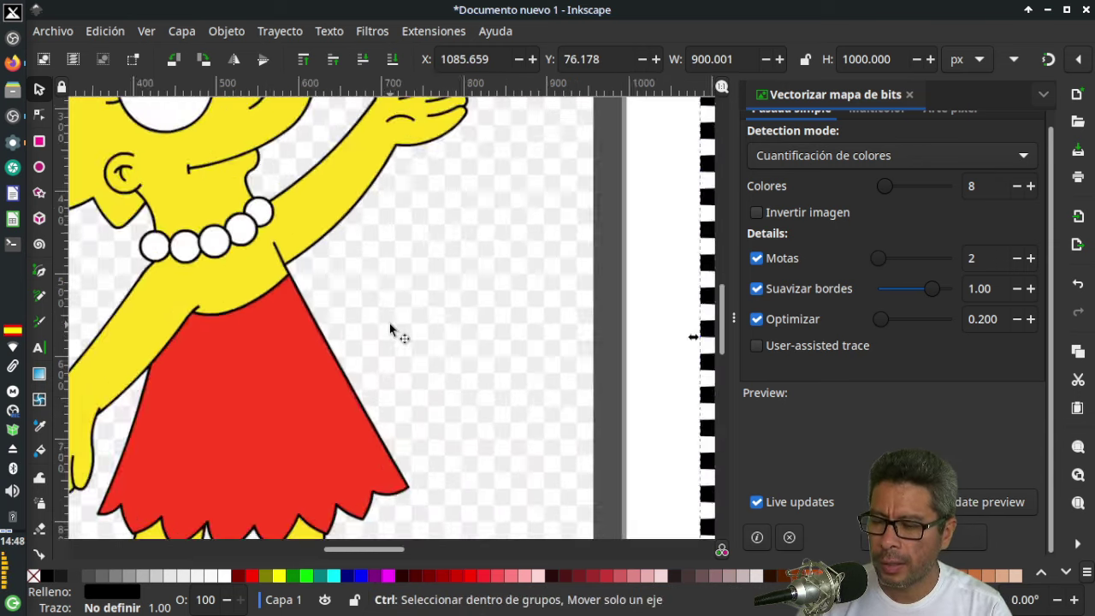
scroll(391, 331, "up", 1, "ctrl")
scroll(402, 325, "up", 1, "ctrl")
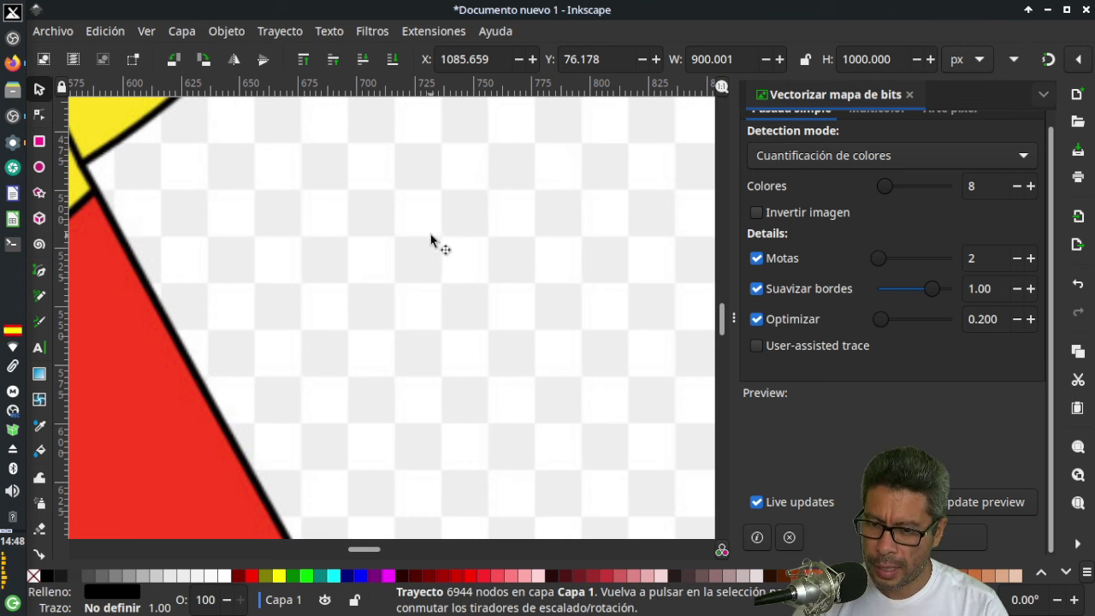
scroll(484, 283, "down", 2, "ctrl")
scroll(484, 282, "down", 2, "ctrl")
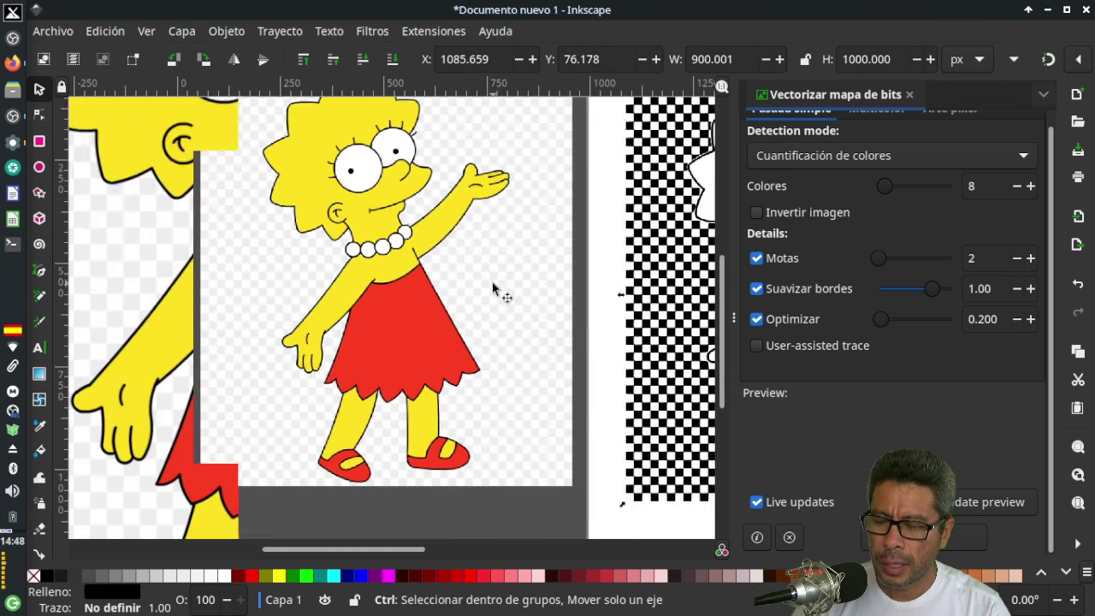
scroll(496, 289, "down", 1, "ctrl")
left_click_drag(389, 552, 469, 553)
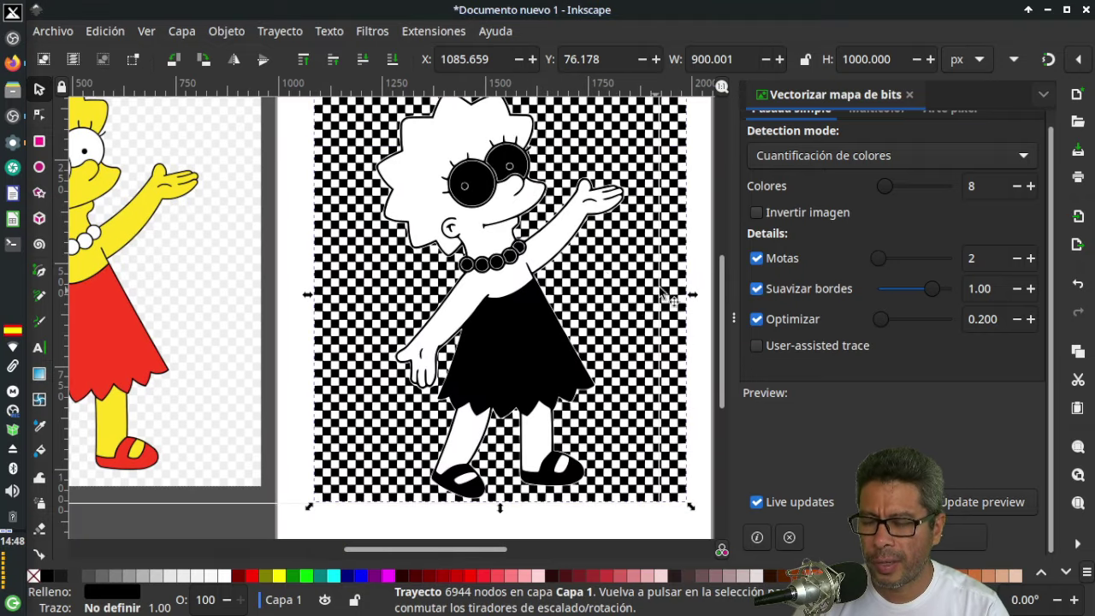
scroll(633, 307, "up", 2)
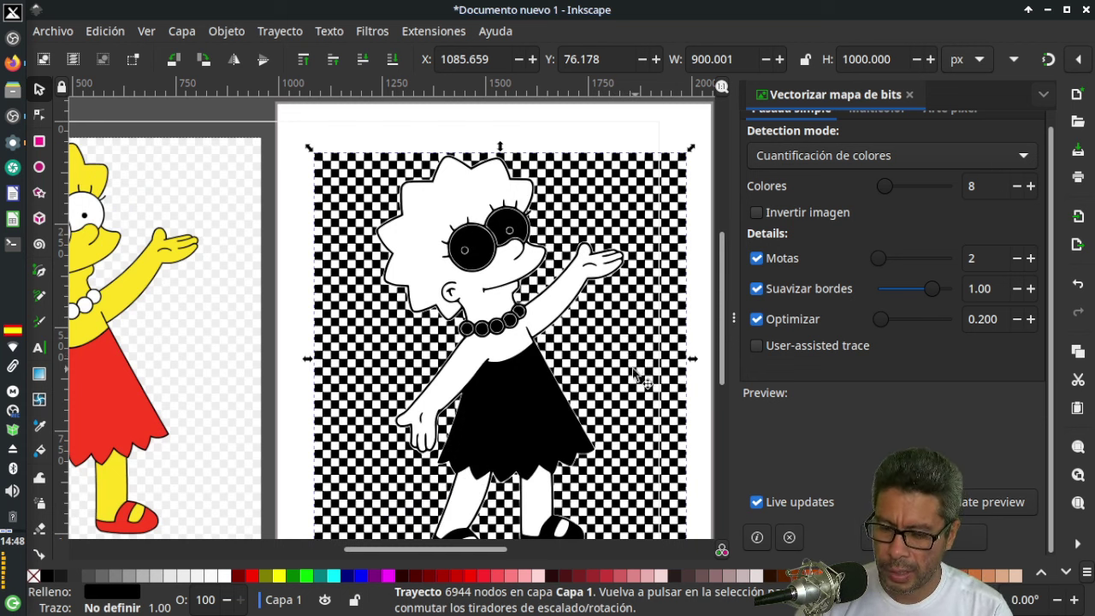
Inspect the 6944-node colour-quantisation trace's nodes, then delete the whole trace.
scroll(634, 358, "up", 1)
scroll(637, 349, "up", 1)
scroll(637, 349, "up", 1)
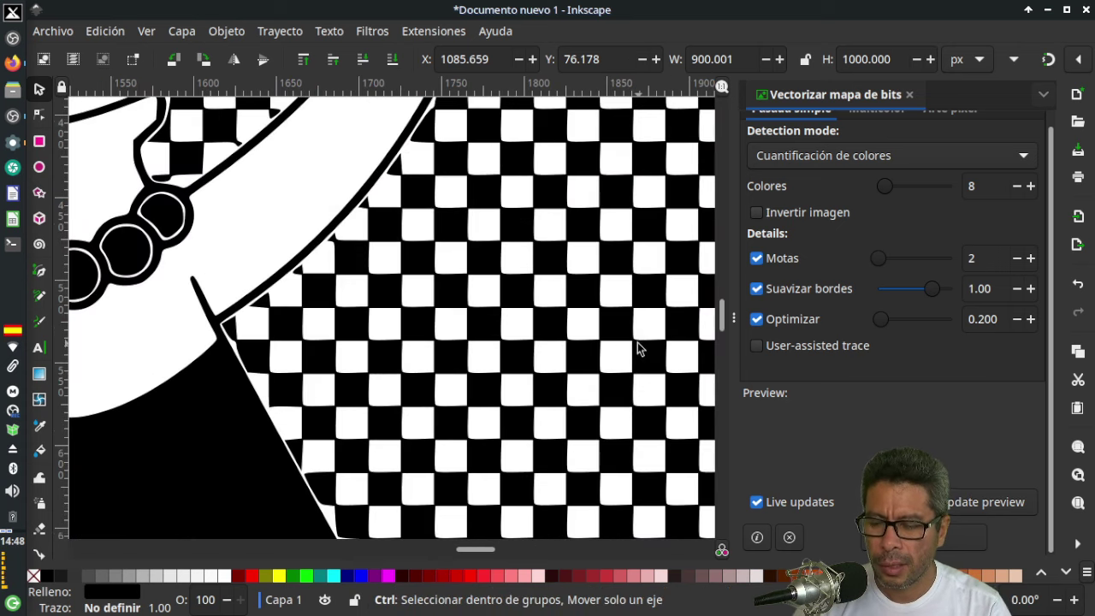
left_click(38, 117)
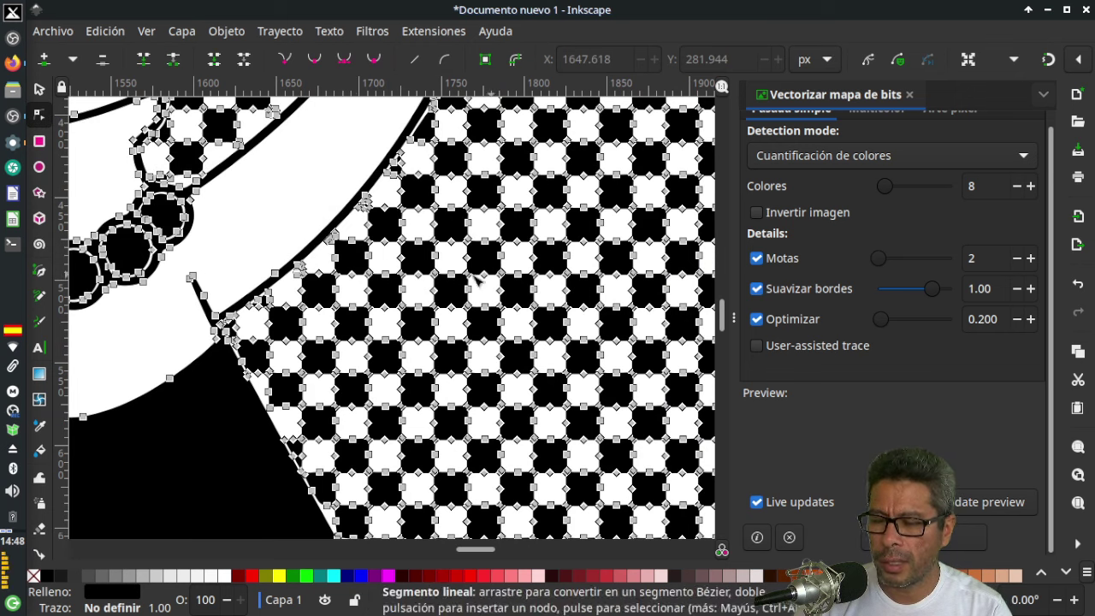
scroll(428, 299, "down", 3)
scroll(444, 299, "down", 4)
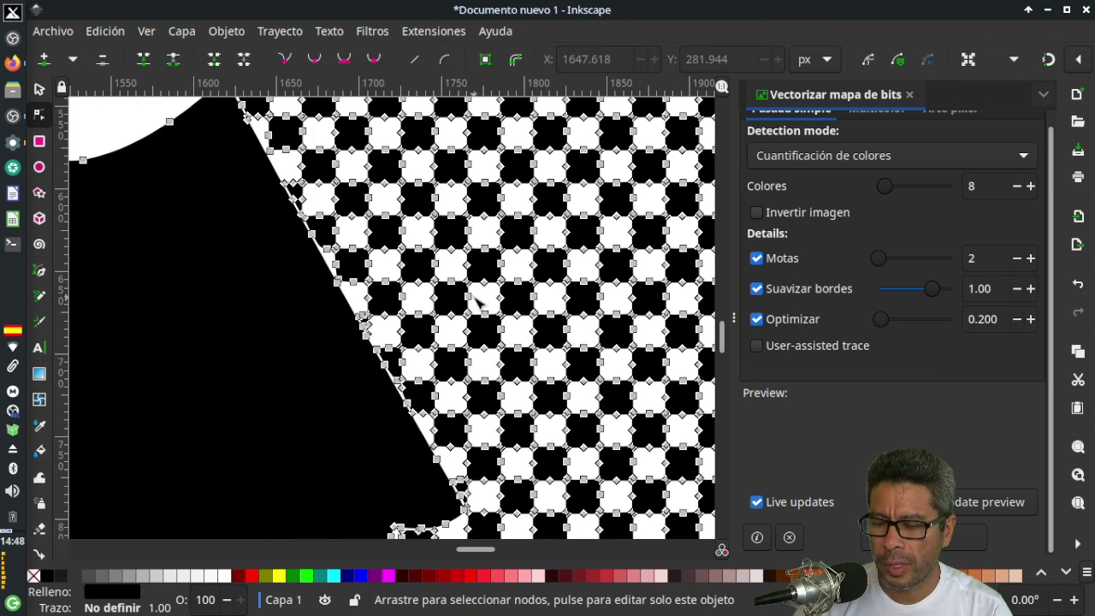
scroll(471, 298, "up", 3)
scroll(476, 299, "up", 1)
scroll(476, 300, "up", 2)
scroll(476, 302, "up", 1)
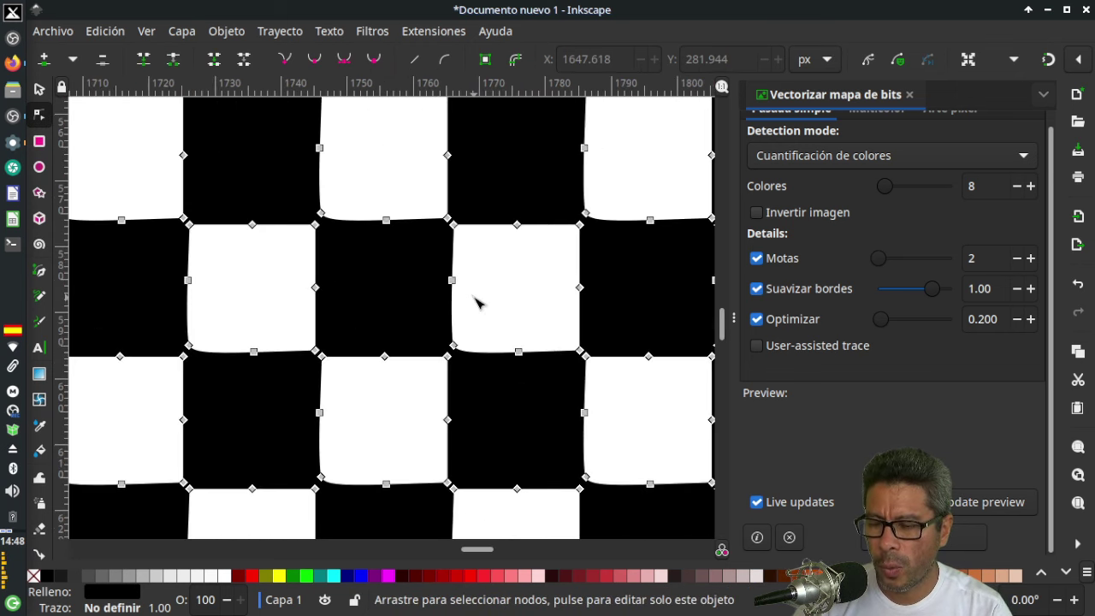
scroll(476, 302, "down", 3)
scroll(477, 302, "down", 2)
scroll(477, 302, "down", 2)
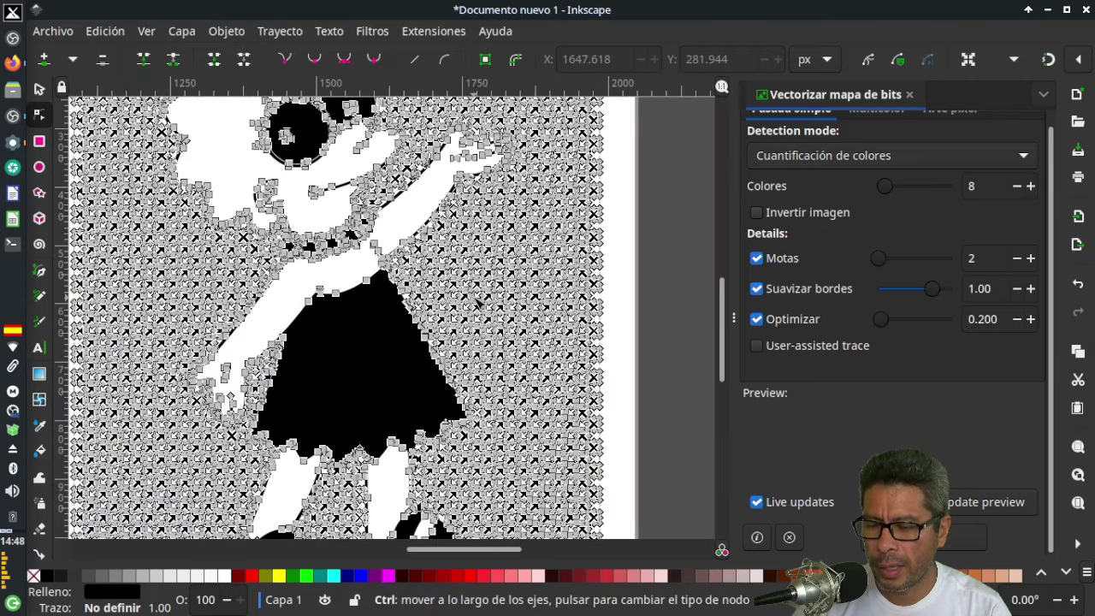
scroll(476, 302, "down", 1)
scroll(477, 302, "down", 1)
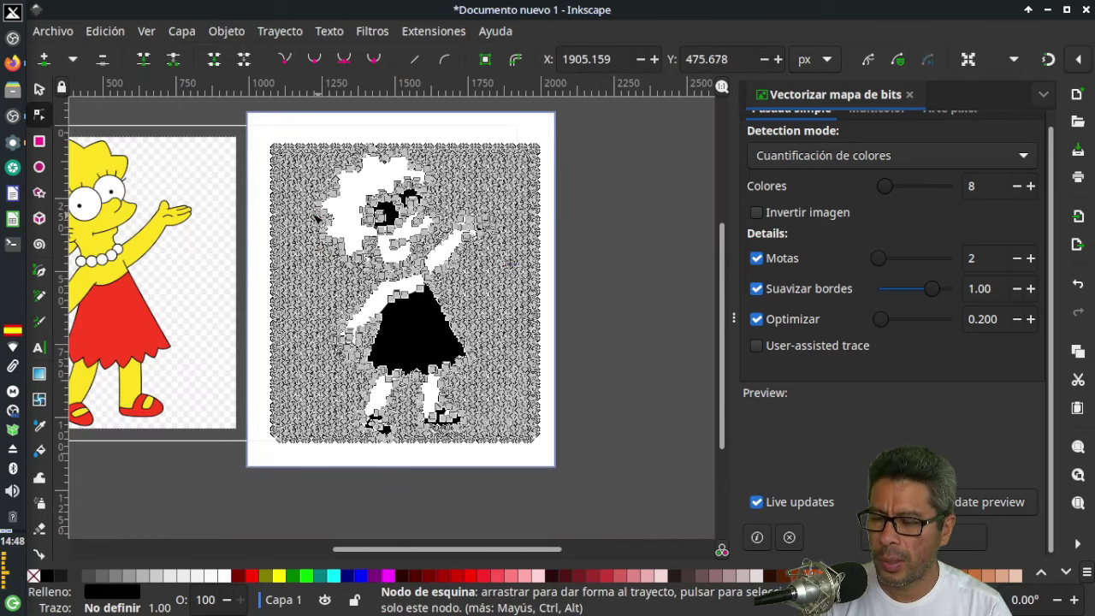
left_click(39, 89)
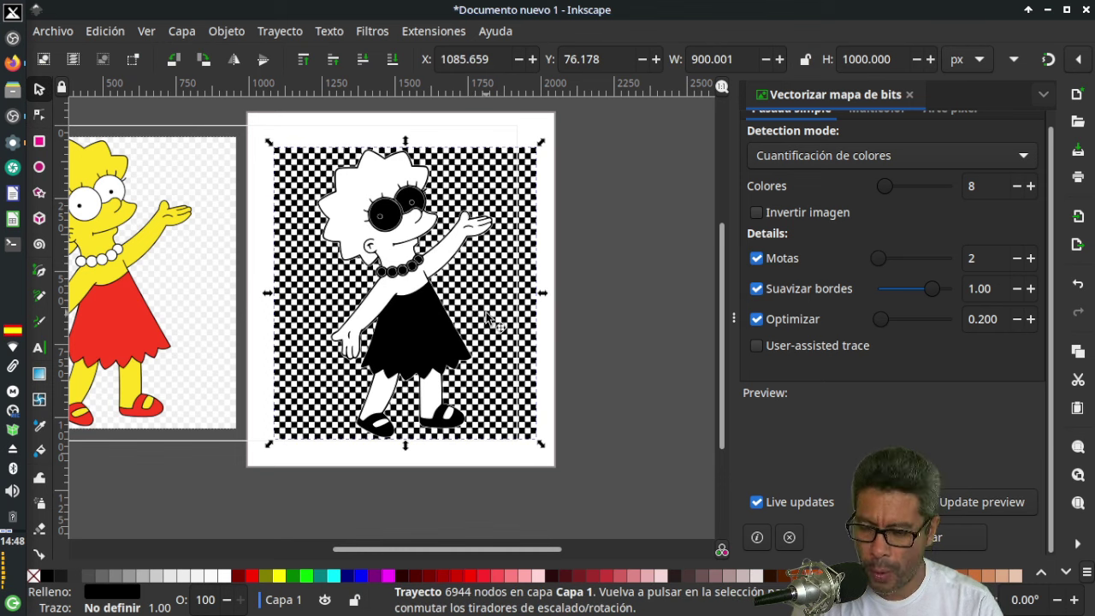
key("Delete")
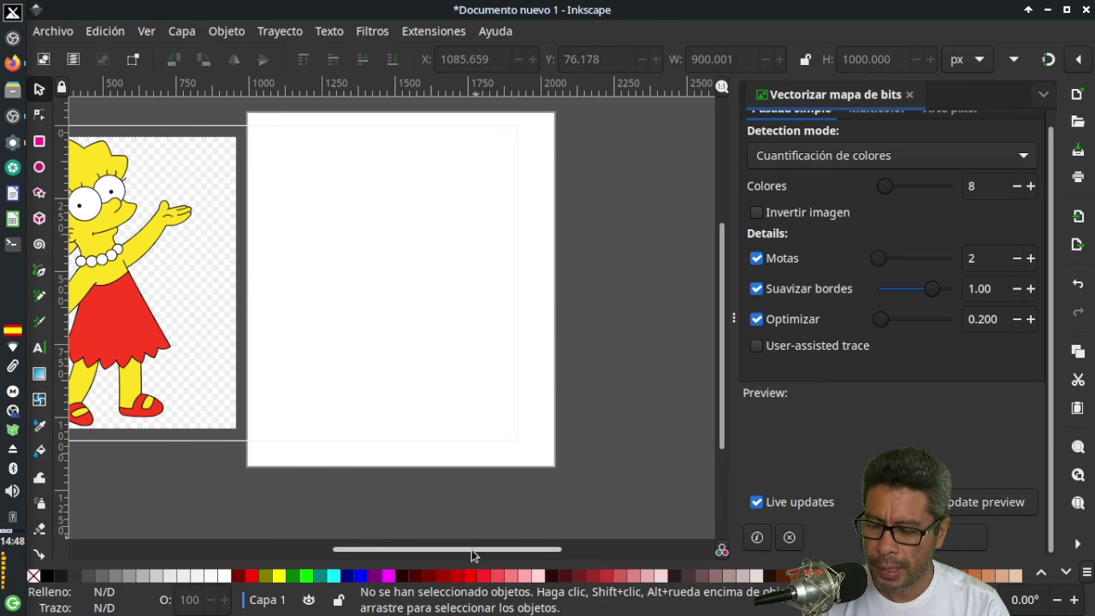
left_click_drag(471, 549, 440, 549)
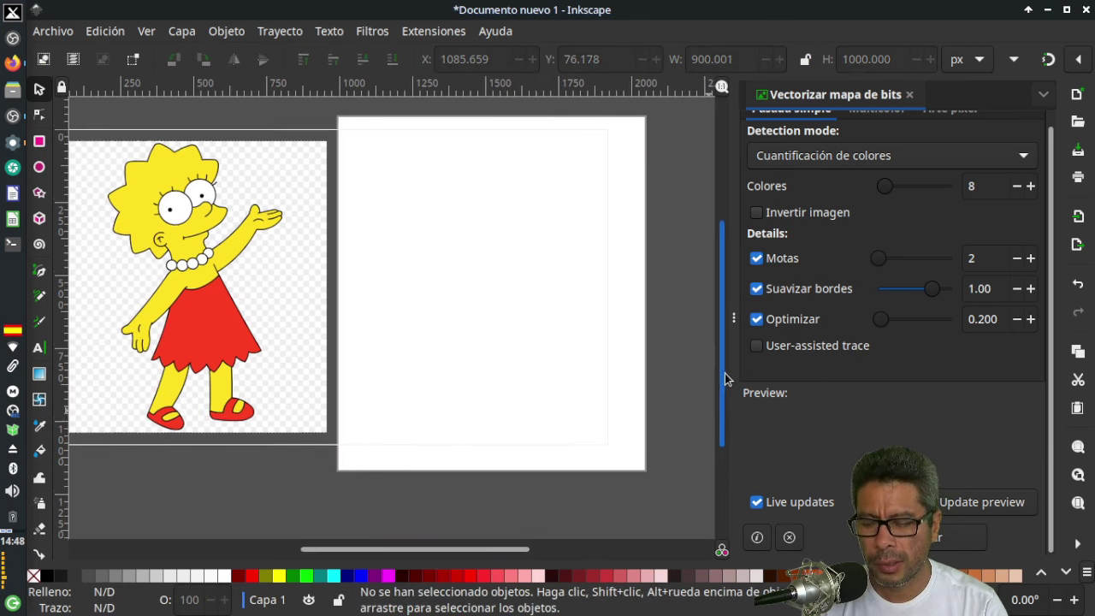
left_click_drag(724, 373, 725, 353)
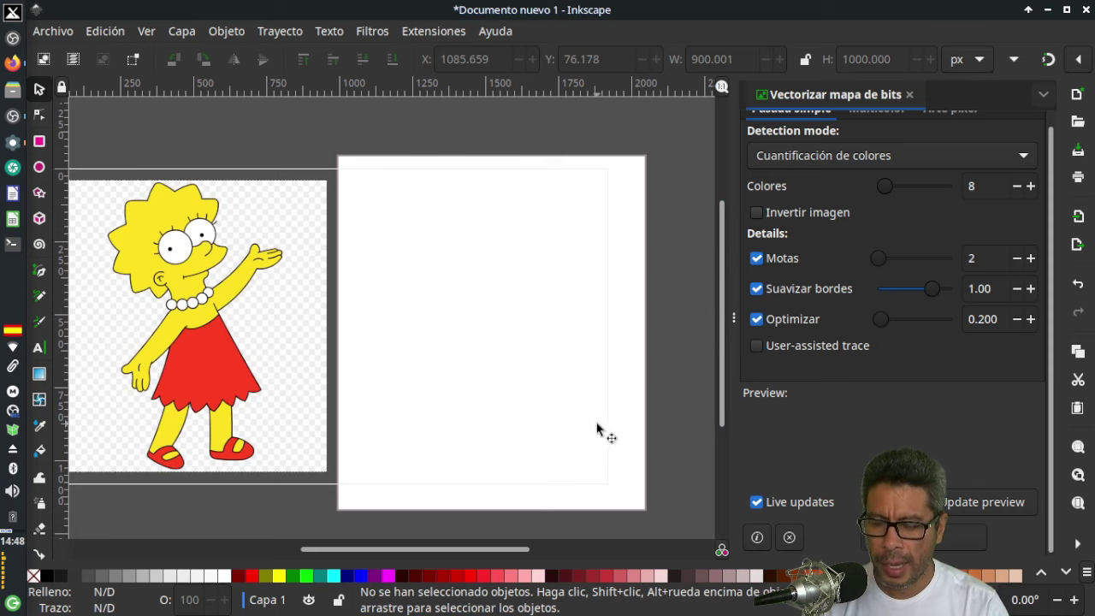
left_click_drag(417, 549, 402, 549)
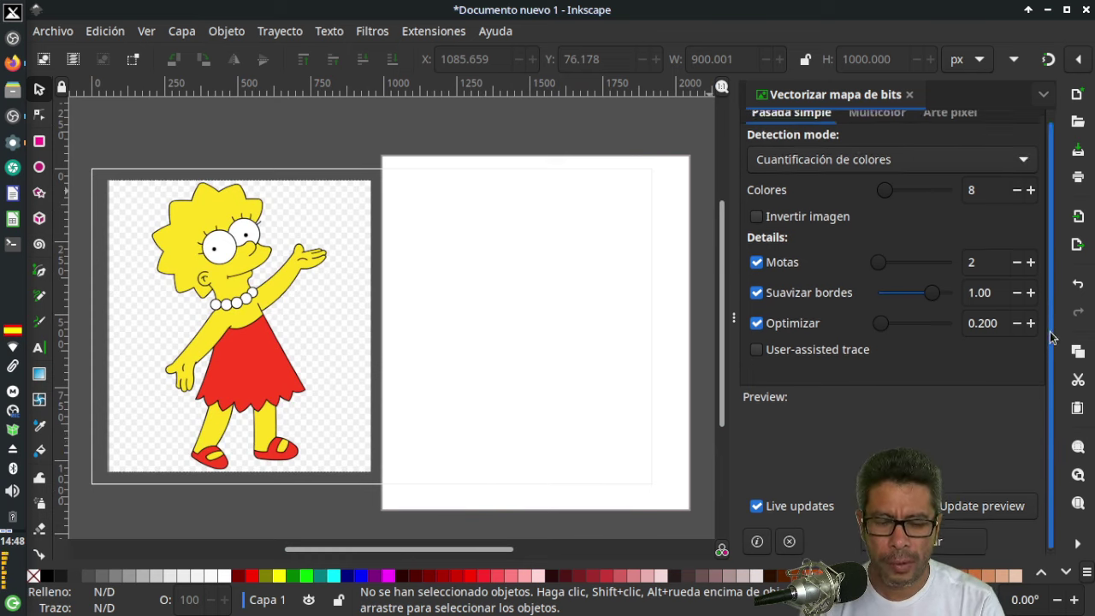
scroll(1051, 334, "up", 1)
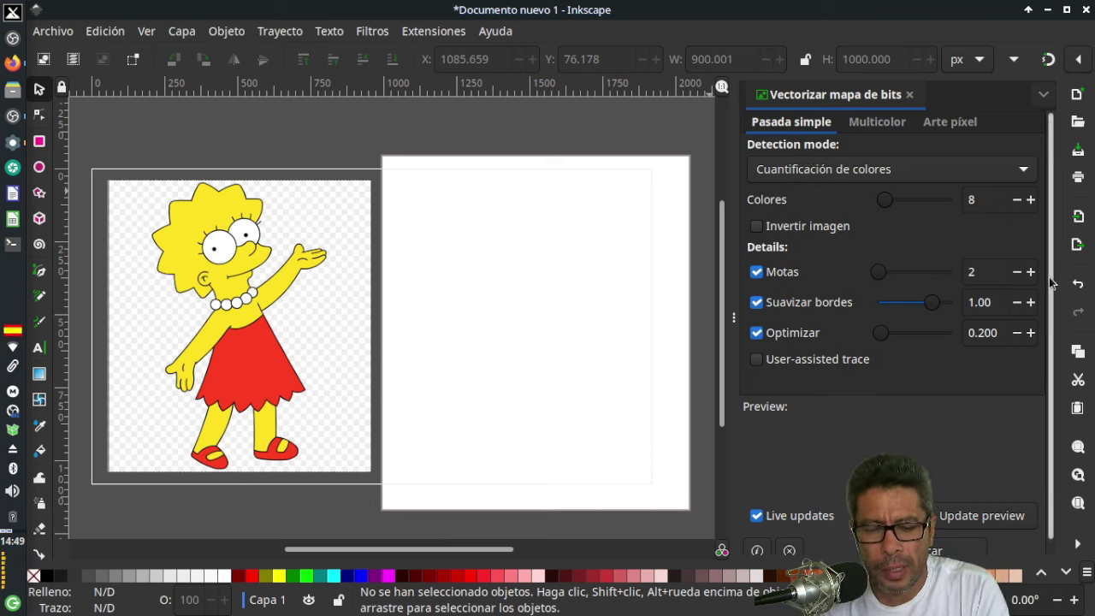
Tick Invertir imagen and trace the Lisa image with inversion on.
left_click(229, 318)
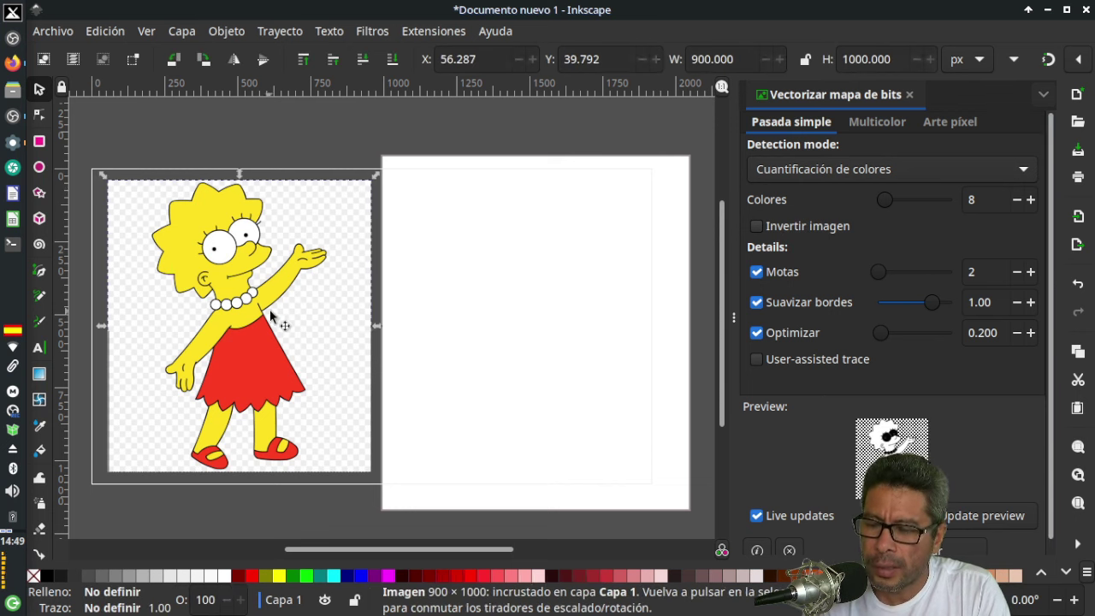
left_click(758, 227)
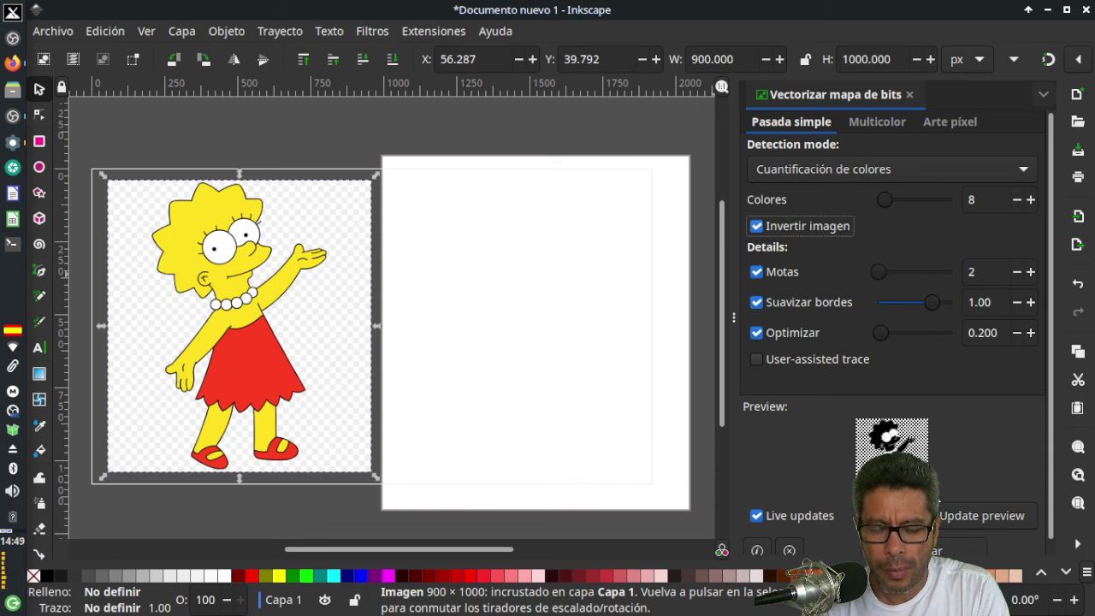
scroll(941, 513, "down", 1)
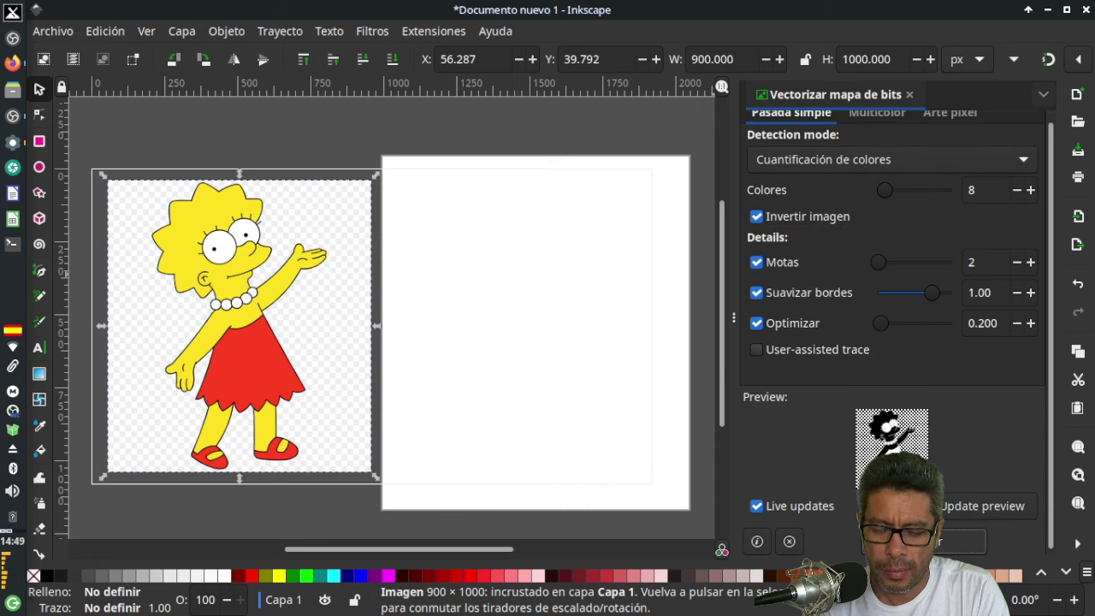
left_click(962, 540)
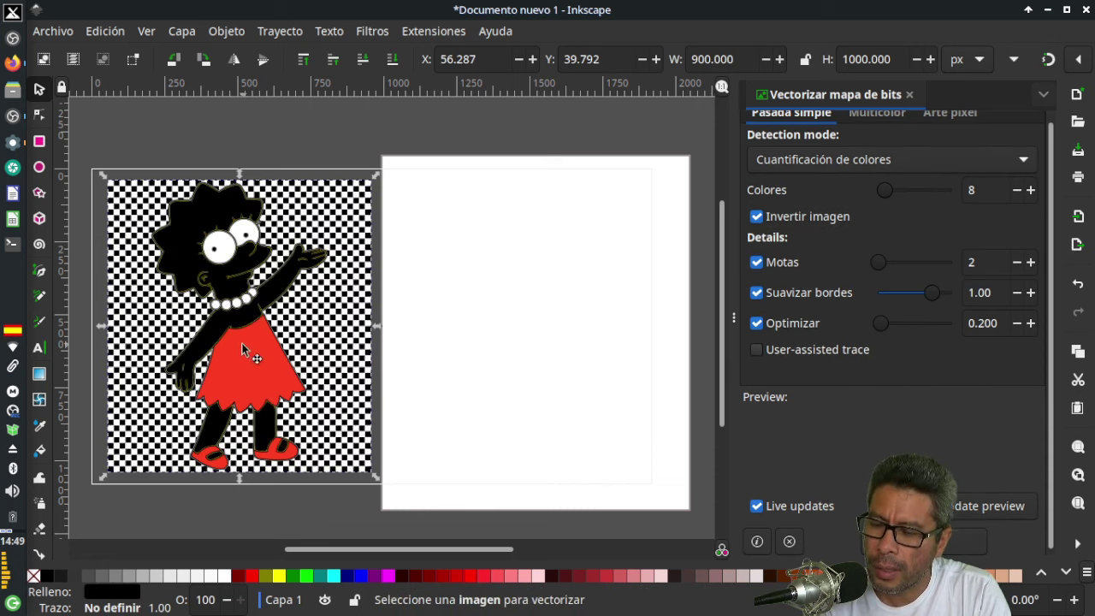
Compare by moving and undoing, then move the 6966-node inverted trace onto the page and delete it.
left_click_drag(242, 349, 567, 340)
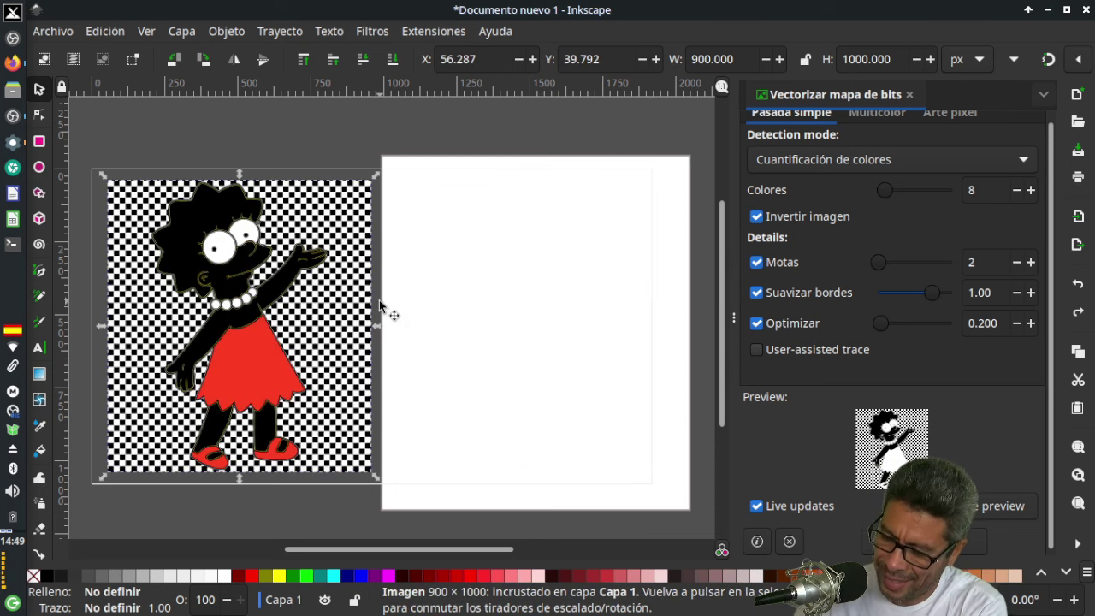
key("ctrl+z")
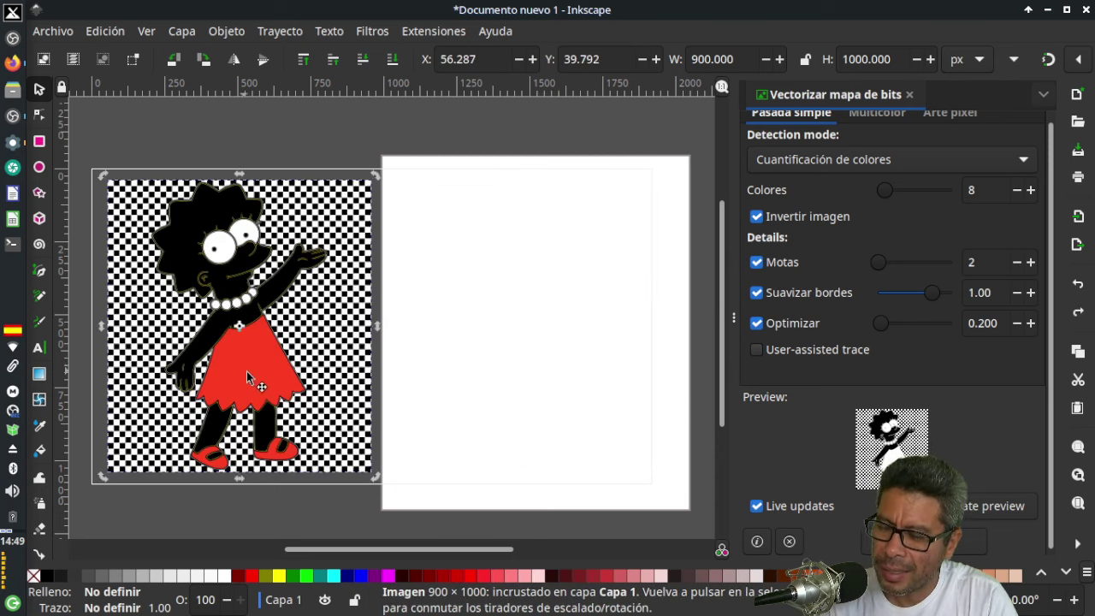
left_click_drag(253, 355, 568, 382)
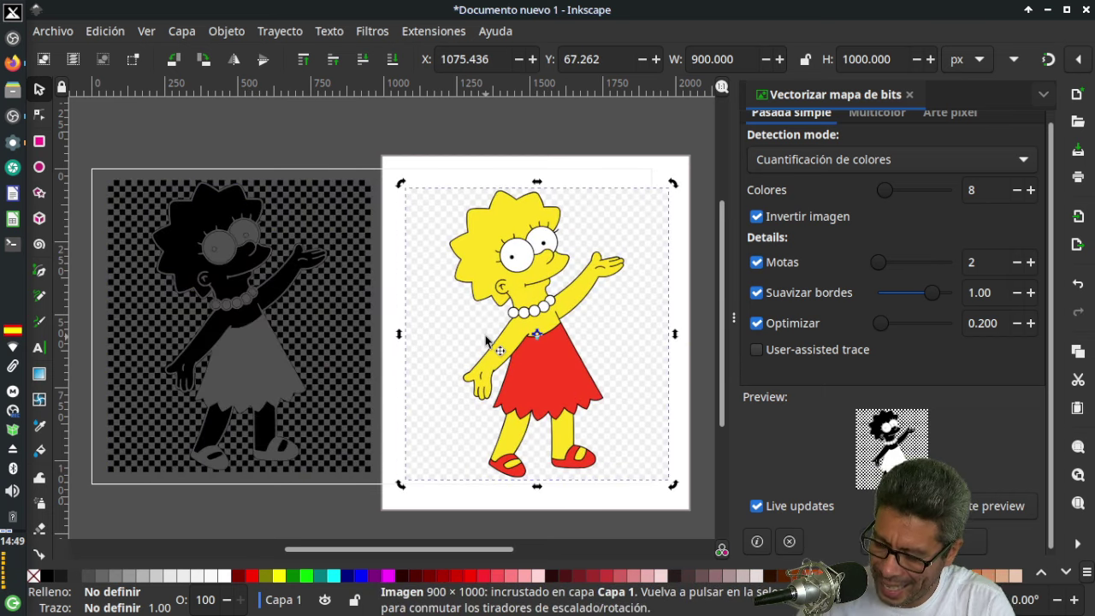
key("ctrl+z")
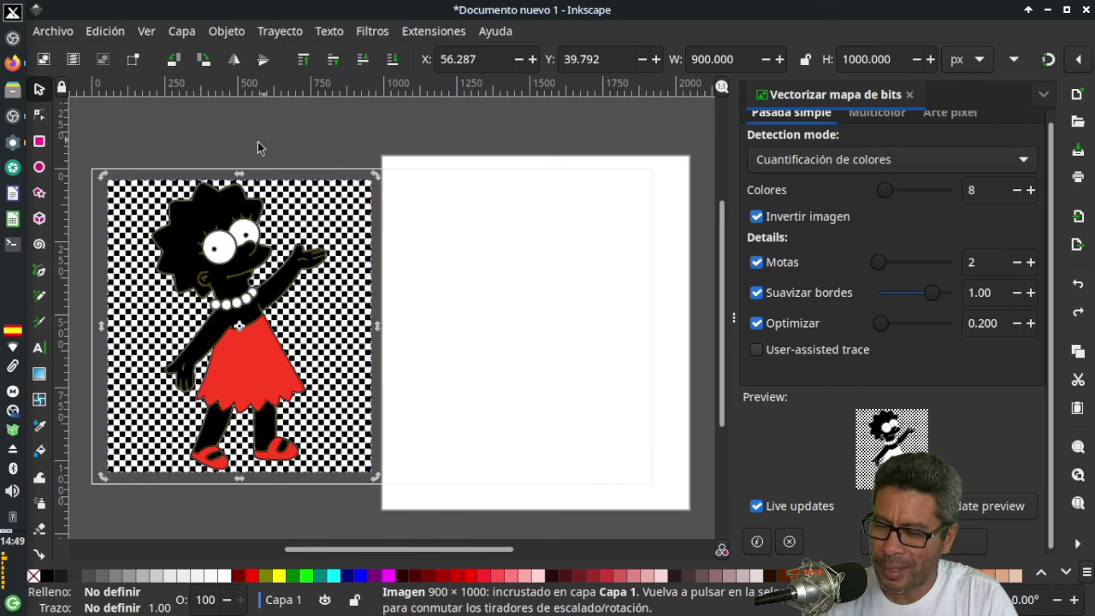
left_click_drag(205, 209, 509, 212)
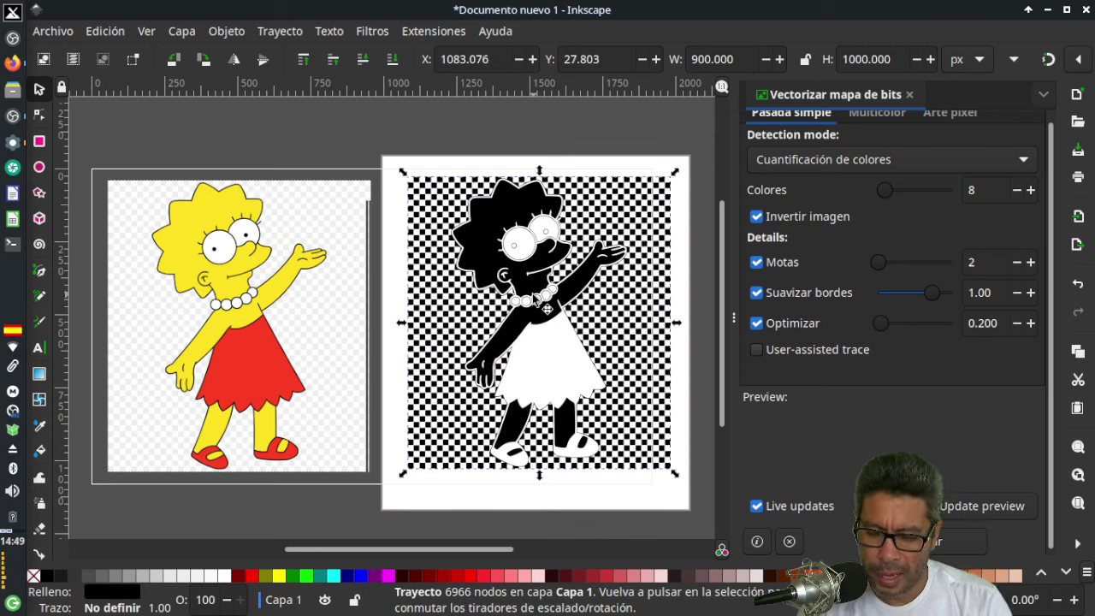
key("Delete")
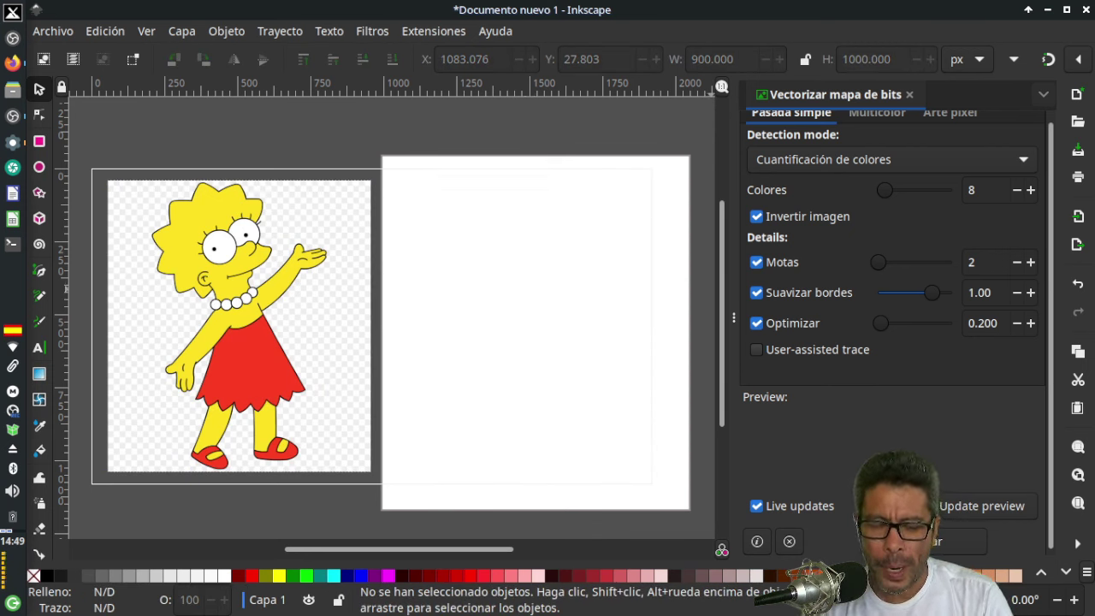
On the Lisa bitmap, set Motas 0, Suavizar bordes 1.34 and Optimizar 0.000.
scroll(1050, 366, "up", 1)
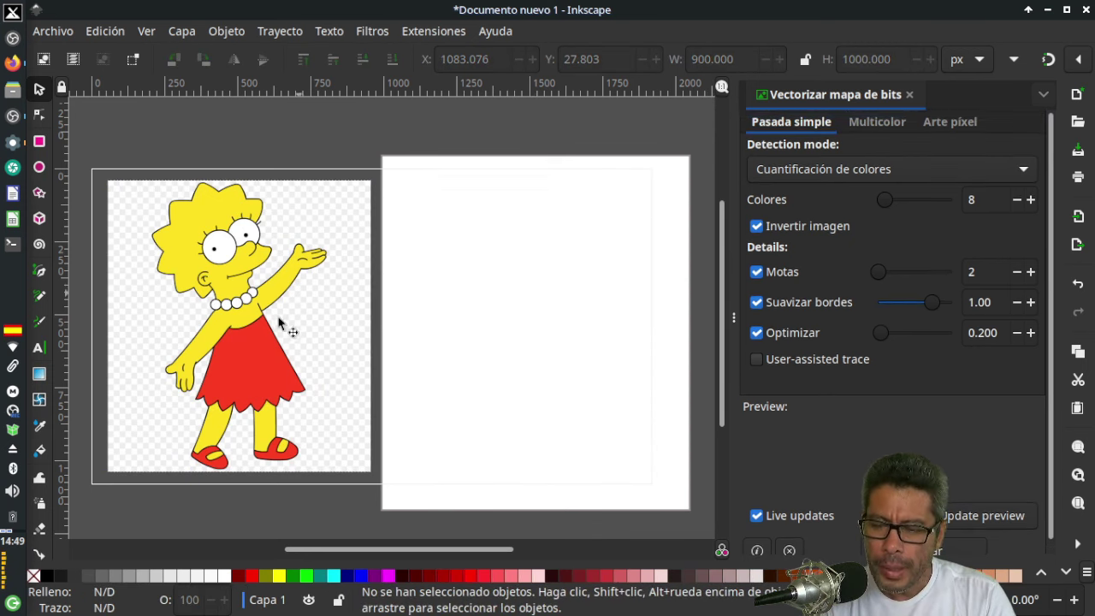
left_click(245, 370)
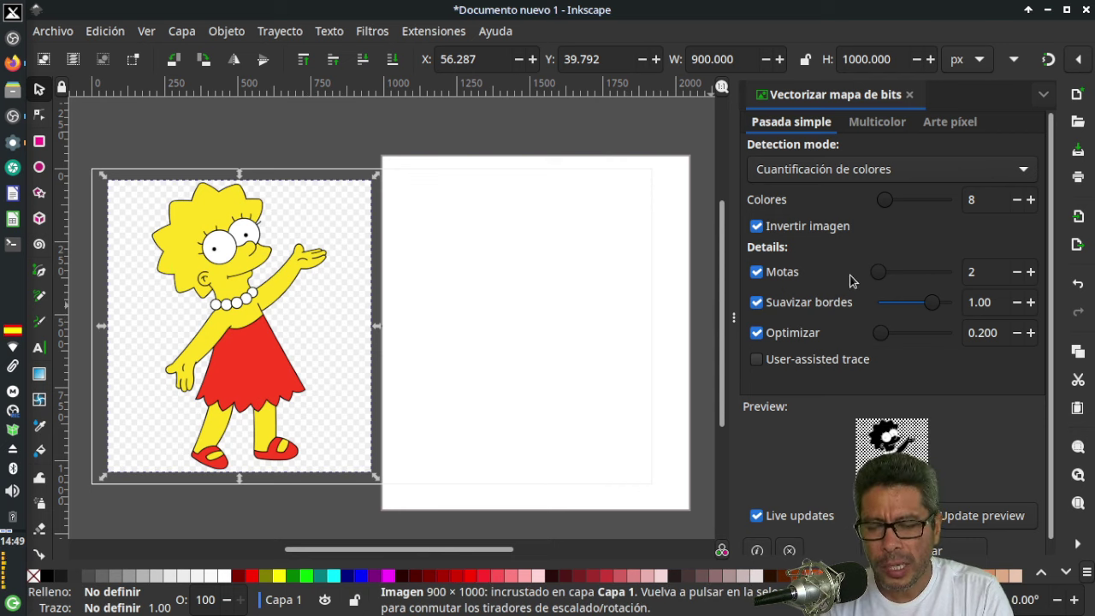
left_click_drag(876, 275, 891, 278)
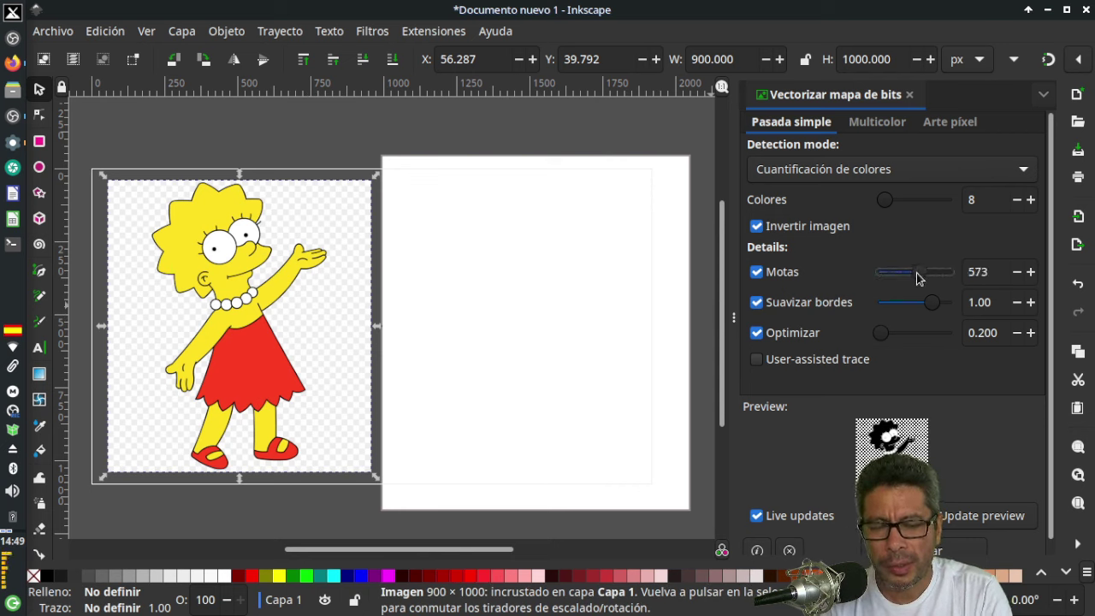
left_click_drag(917, 274, 905, 276)
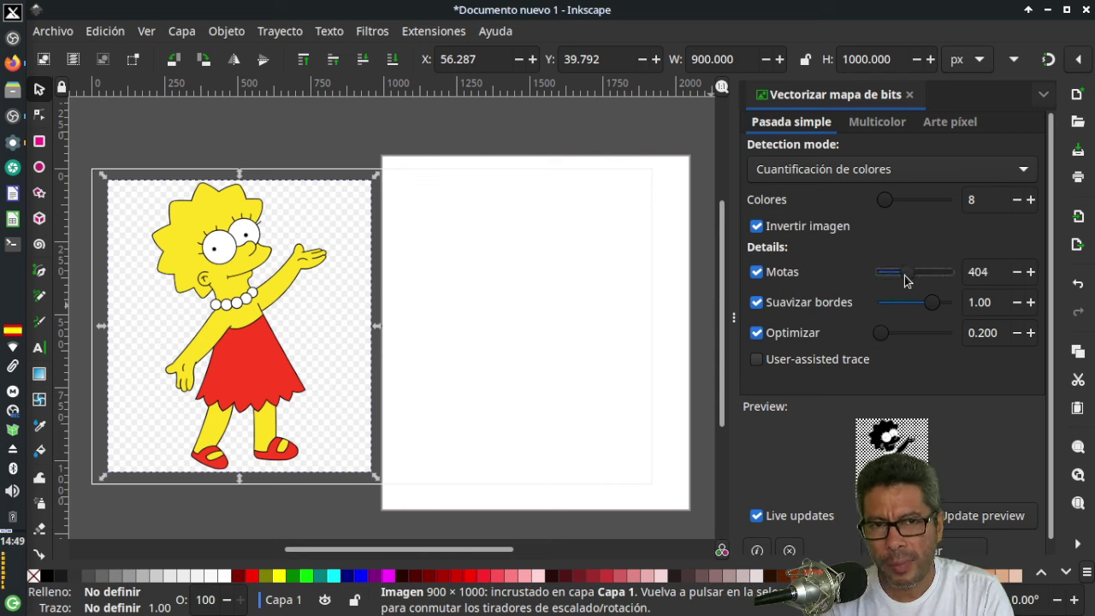
left_click_drag(907, 280, 879, 276)
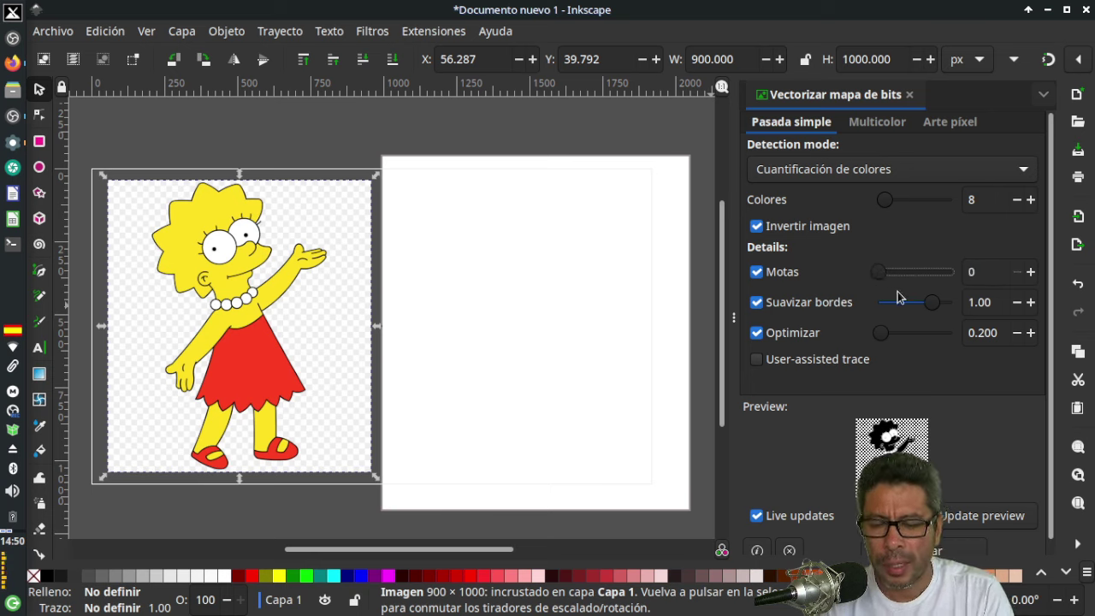
mouse_move(933, 305)
left_mouse_down()
mouse_move(919, 304)
mouse_move(953, 304)
left_mouse_up()
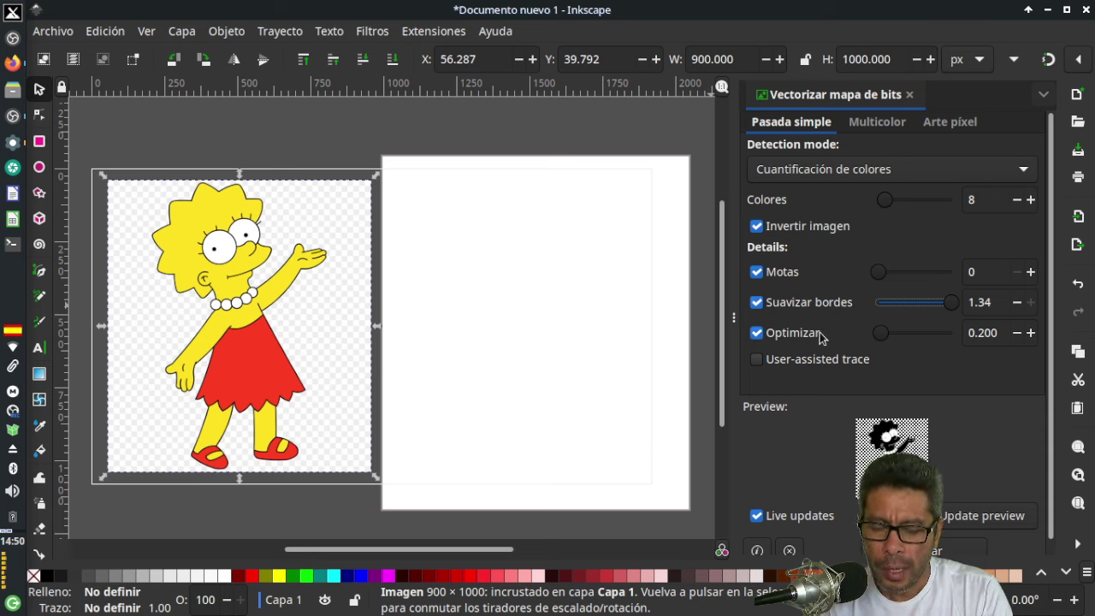
mouse_move(880, 332)
left_mouse_down()
mouse_move(900, 339)
mouse_move(875, 339)
left_mouse_up()
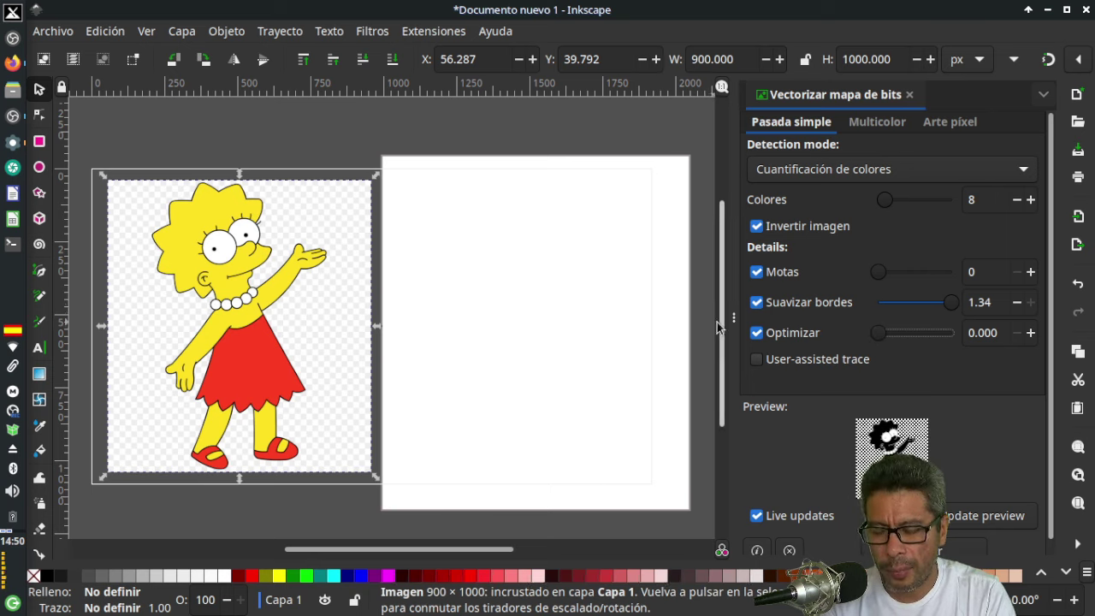
mouse_move(878, 332)
left_mouse_down()
mouse_move(895, 333)
mouse_move(867, 339)
left_mouse_up()
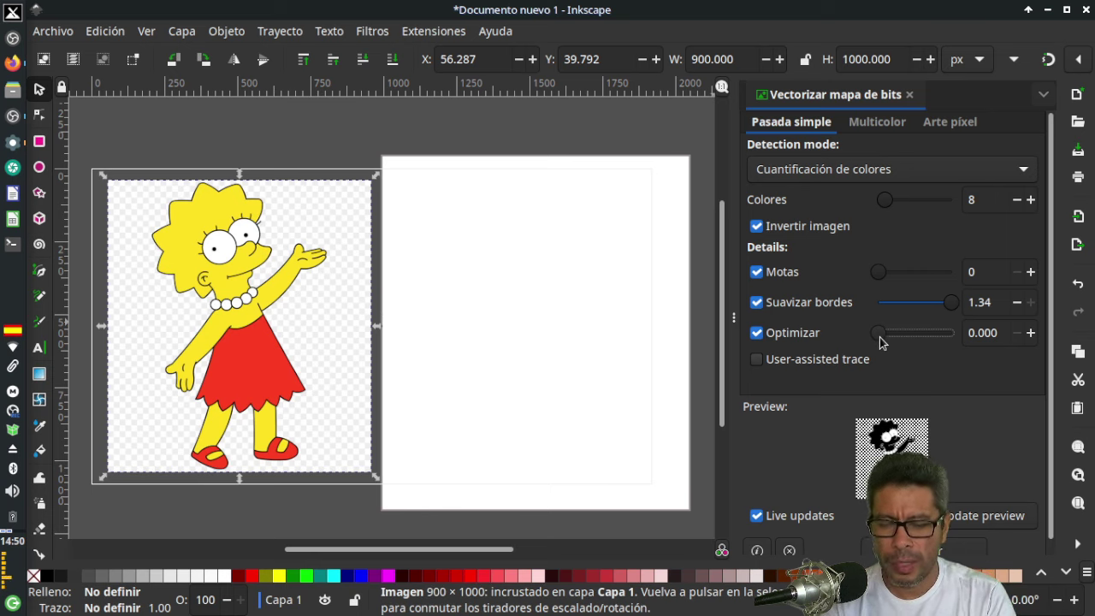
mouse_move(886, 337)
left_mouse_down()
mouse_move(916, 340)
mouse_move(875, 339)
left_mouse_up()
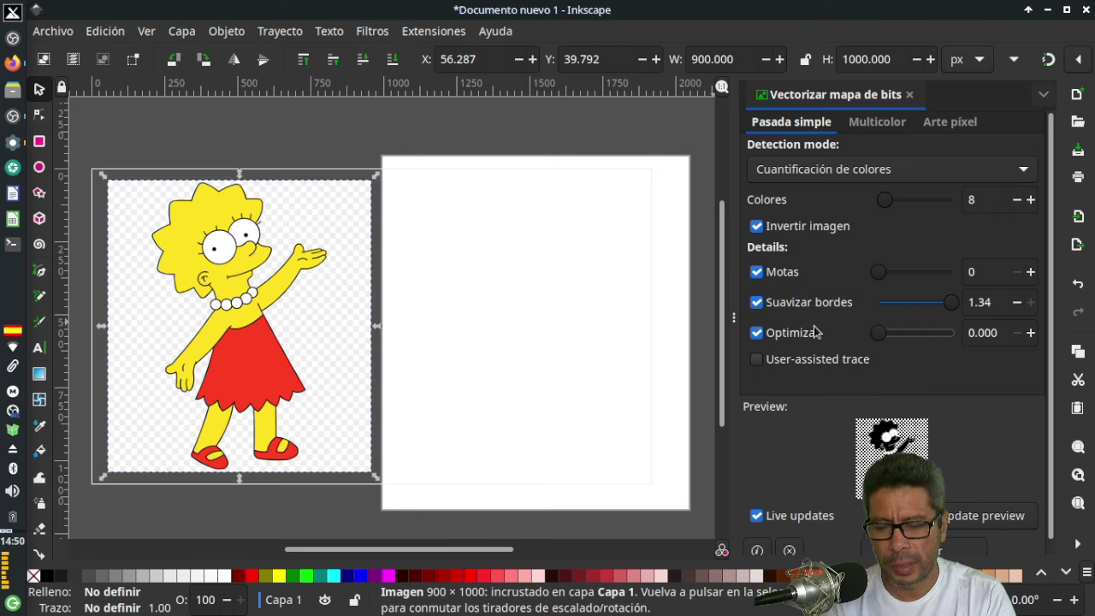
Run a multicolour Pasos de claridad trace with 4 Pasadas, producing a 4-object group.
left_click(876, 125)
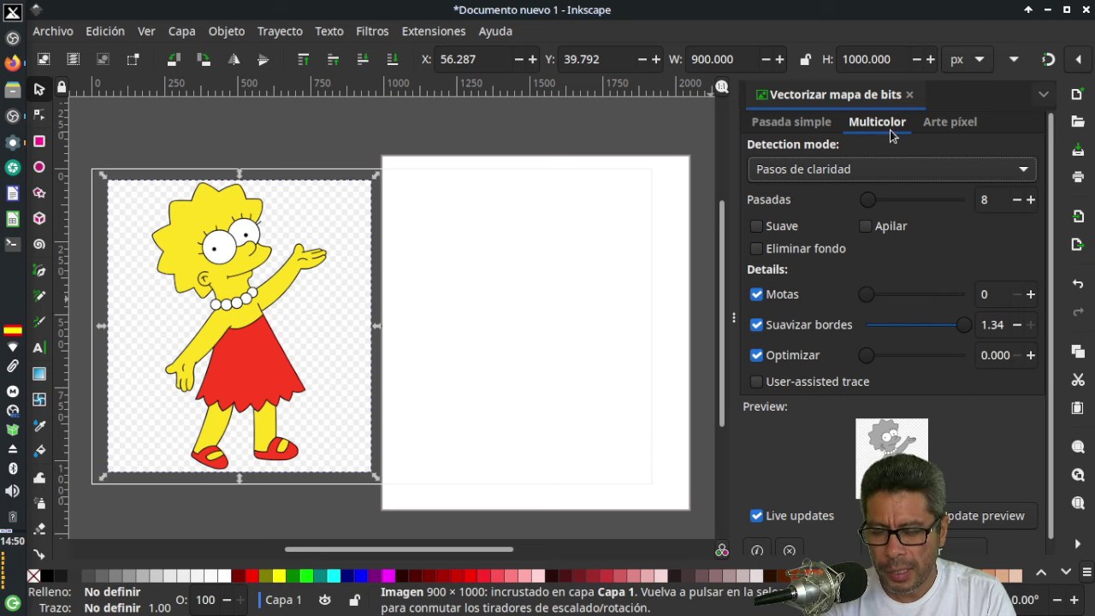
left_click(820, 126)
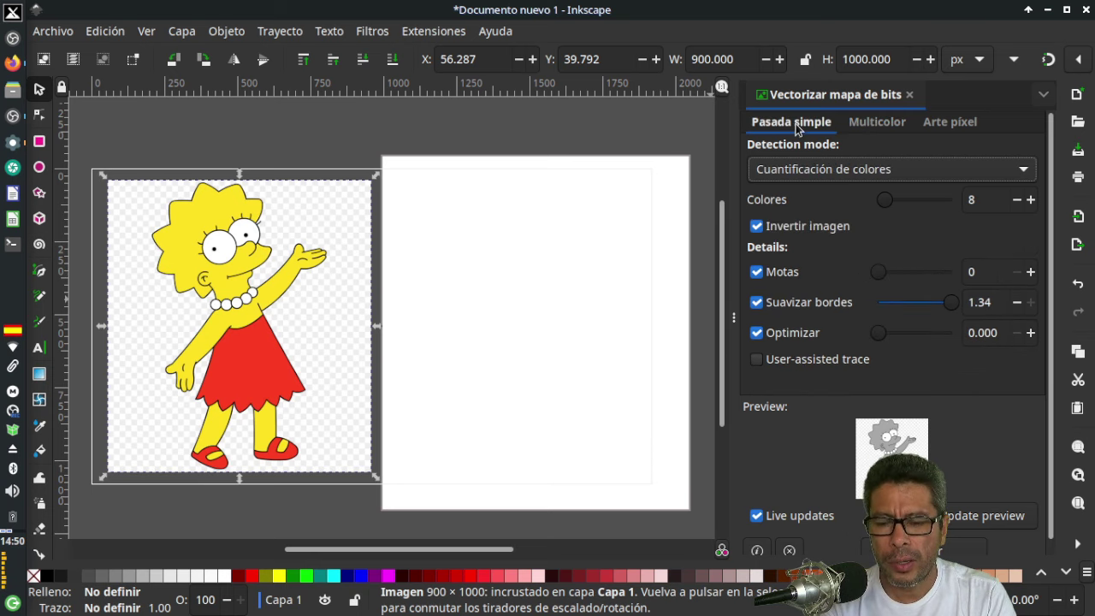
left_click(878, 124)
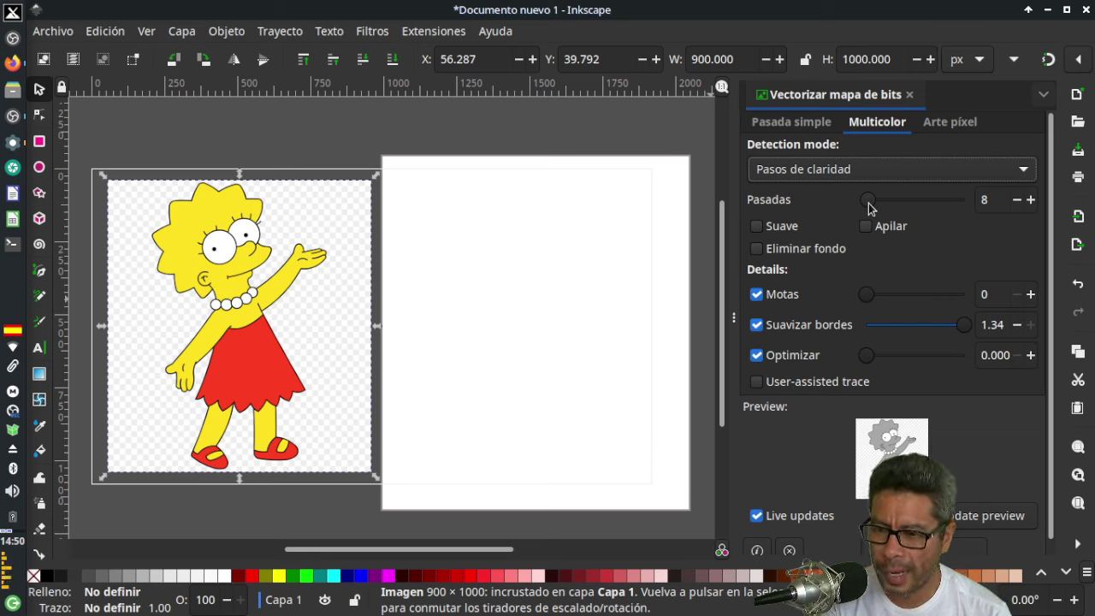
left_click(1016, 200)
left_click(1016, 200)
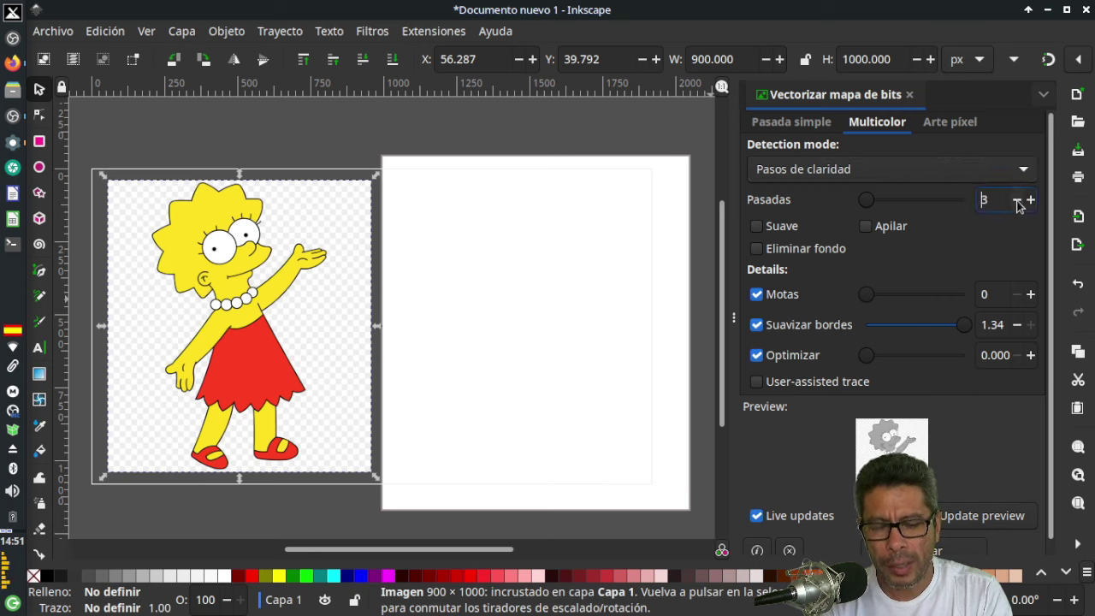
left_click(1029, 200)
key("Return")
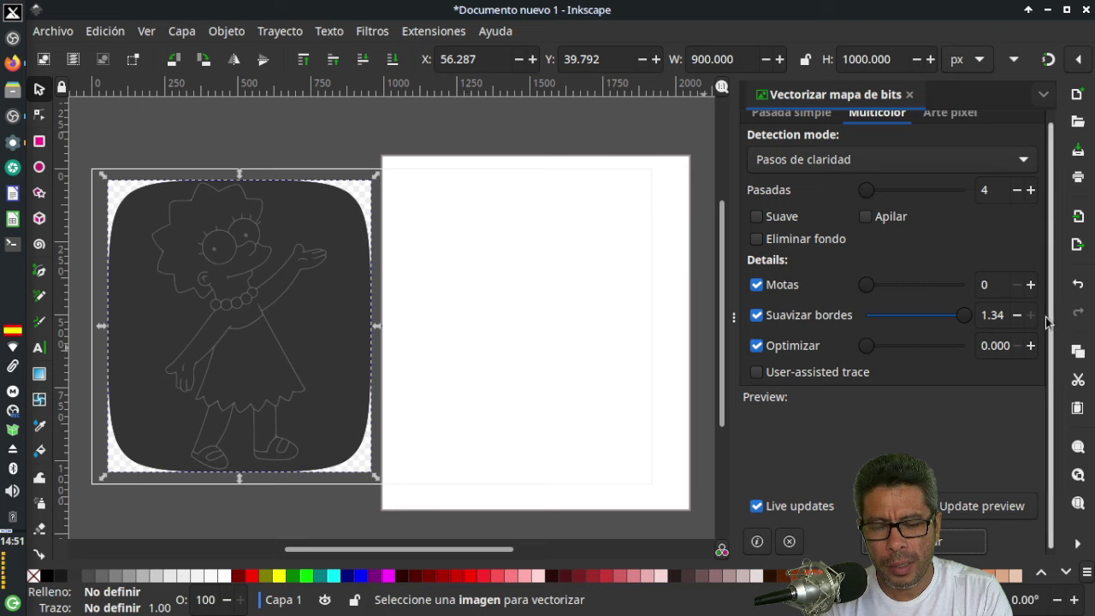
scroll(1051, 332, "up", 1)
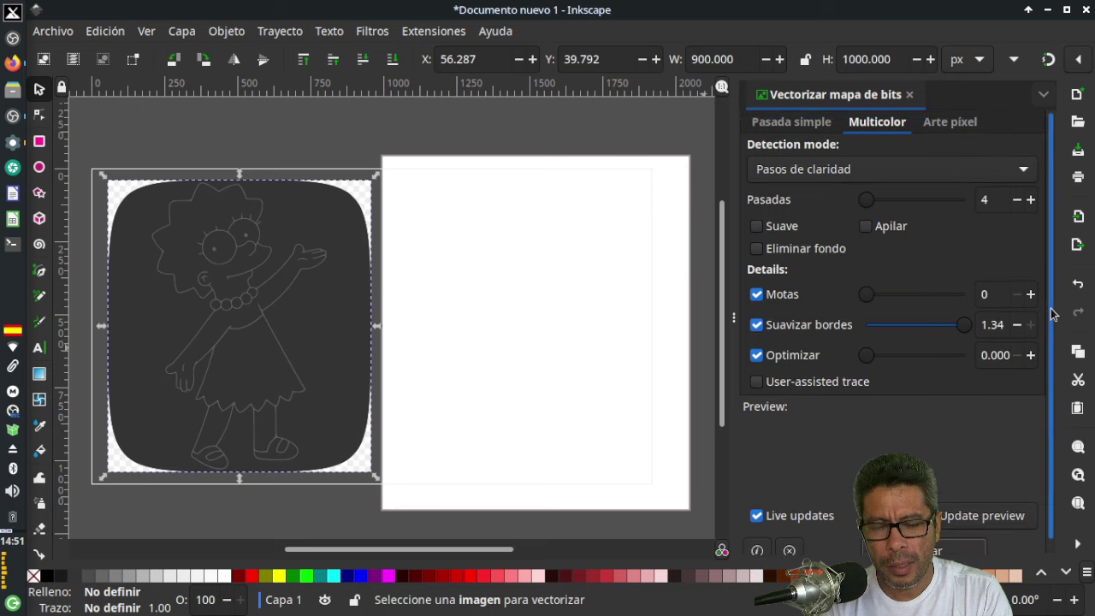
Move the dark traced group to the white page, untick Invertir imagen, and remove the trace.
left_click(282, 357)
left_click_drag(282, 357, 540, 321)
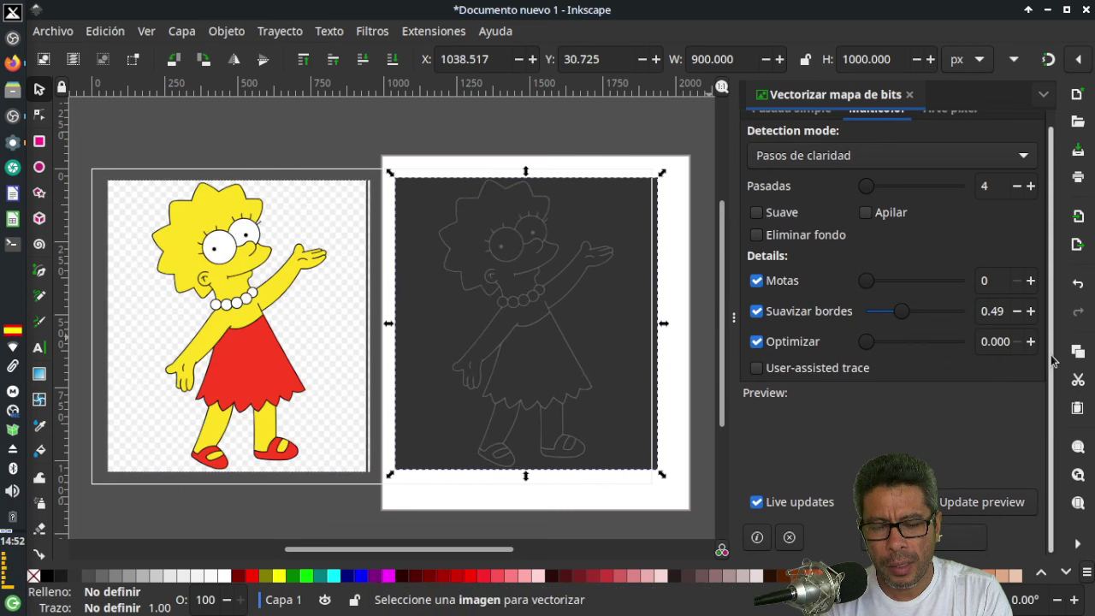
scroll(1052, 363, "up", 1)
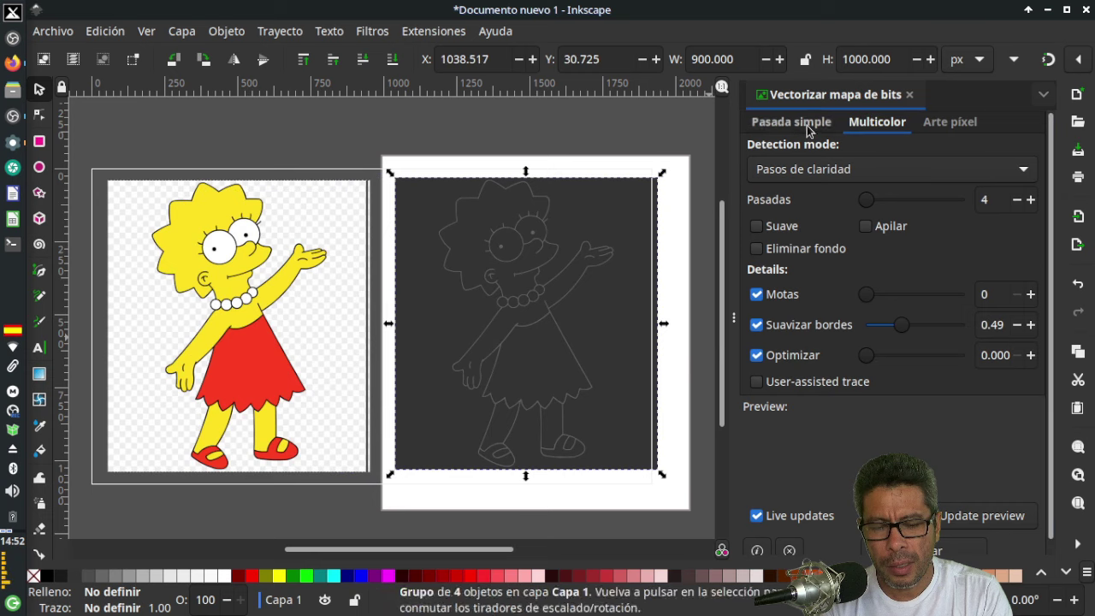
left_click(803, 127)
left_click(764, 229)
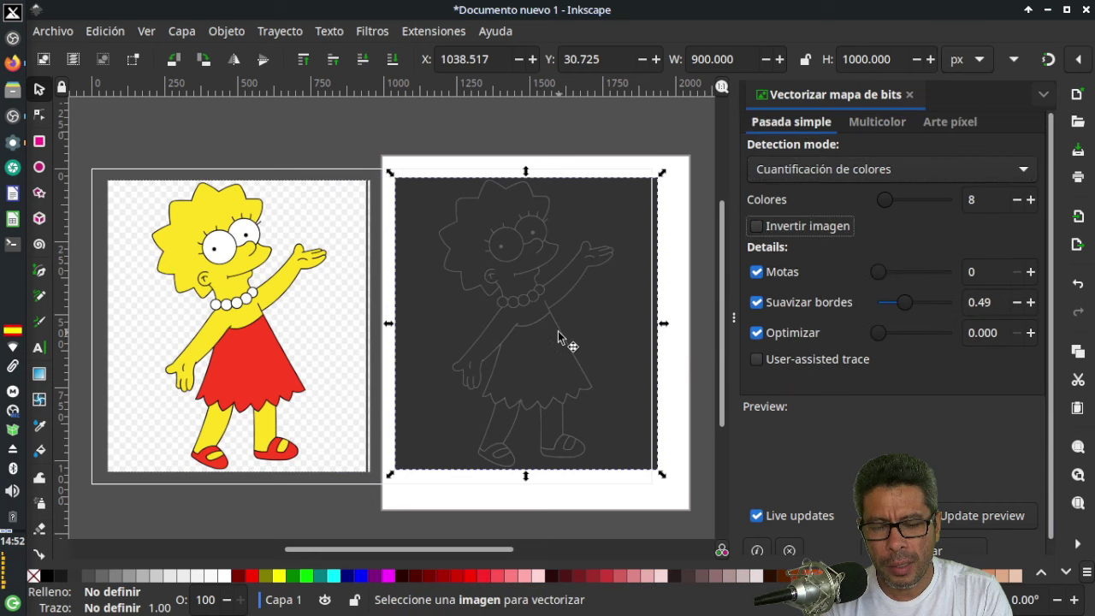
key("Escape")
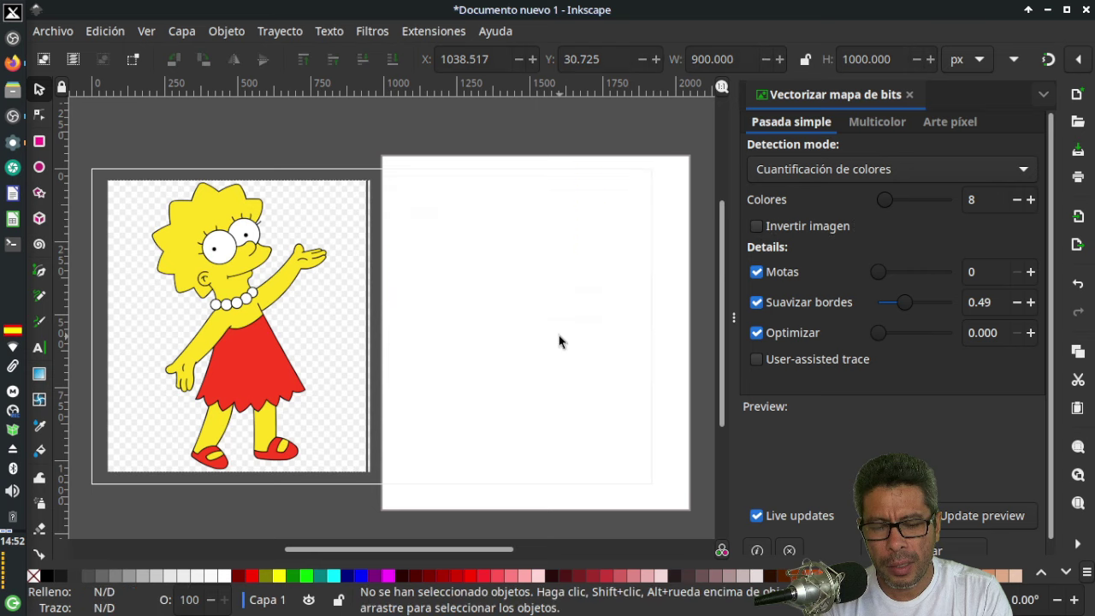
Select the Lisa bitmap and set multicolour tracing to Pasos de claridad.
left_click(239, 366)
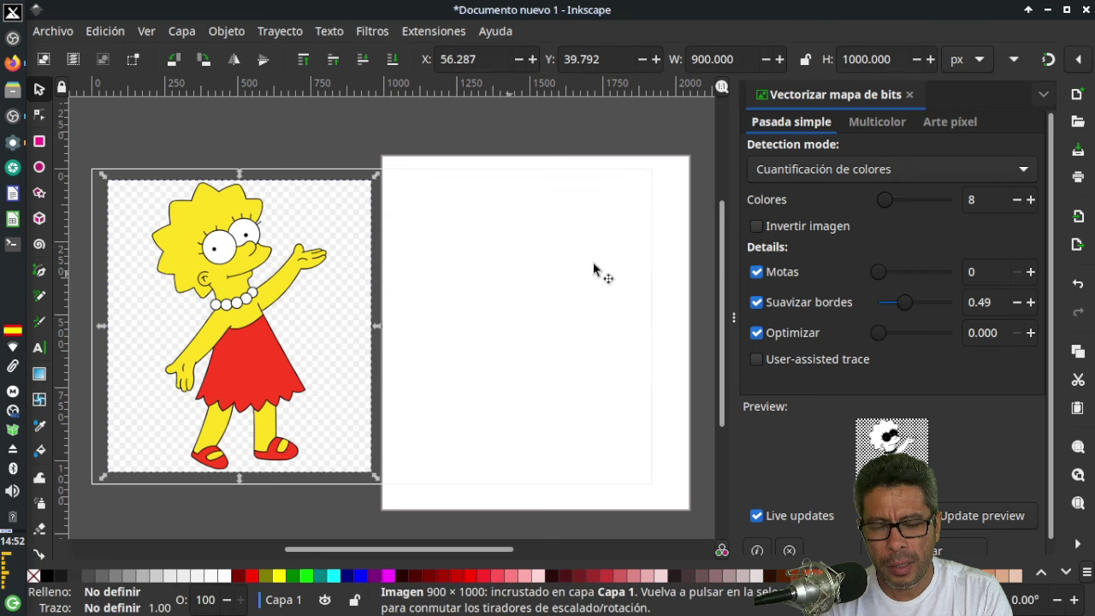
left_click(905, 170)
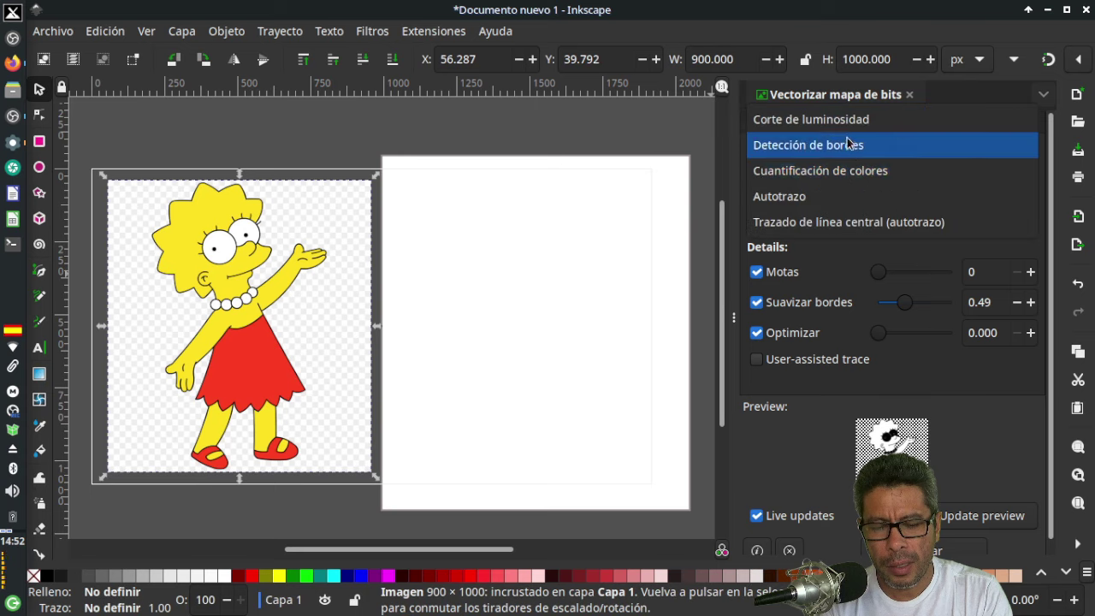
left_click(829, 119)
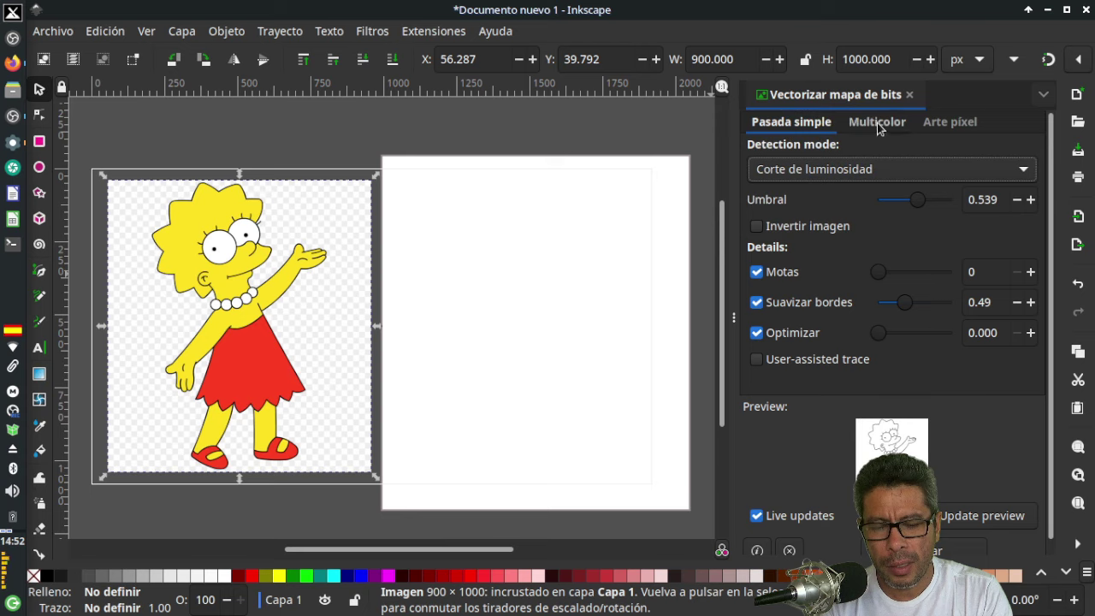
left_click(877, 122)
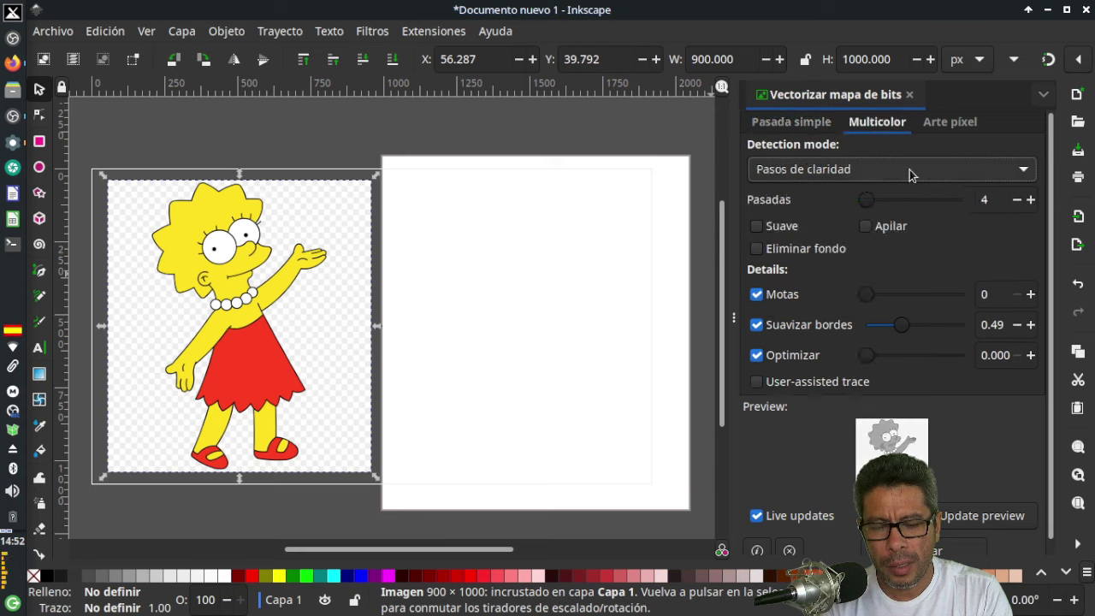
left_click(944, 170)
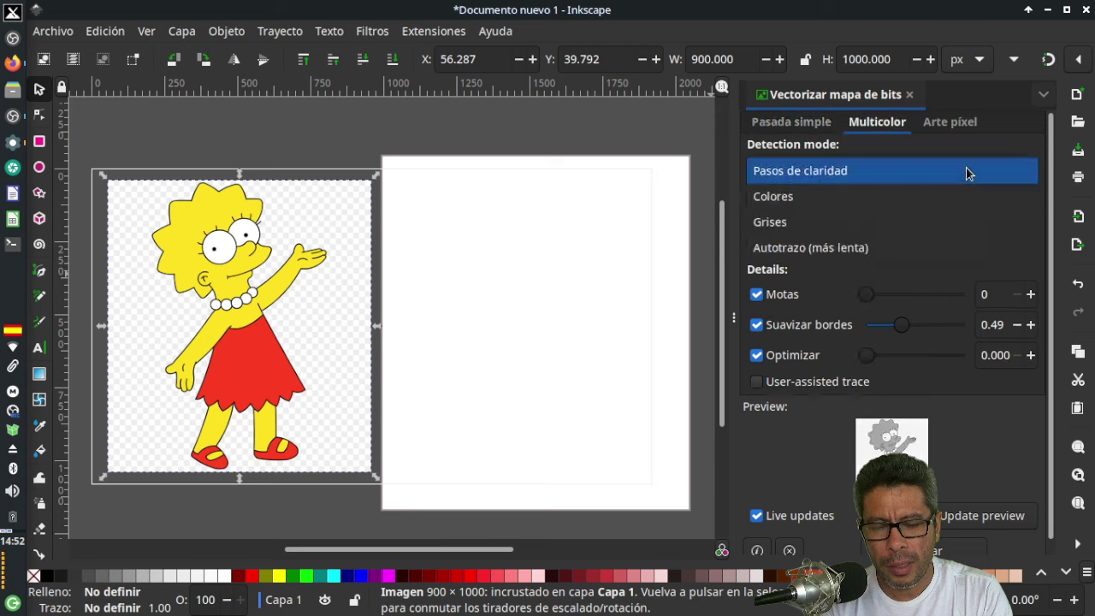
left_click(940, 168)
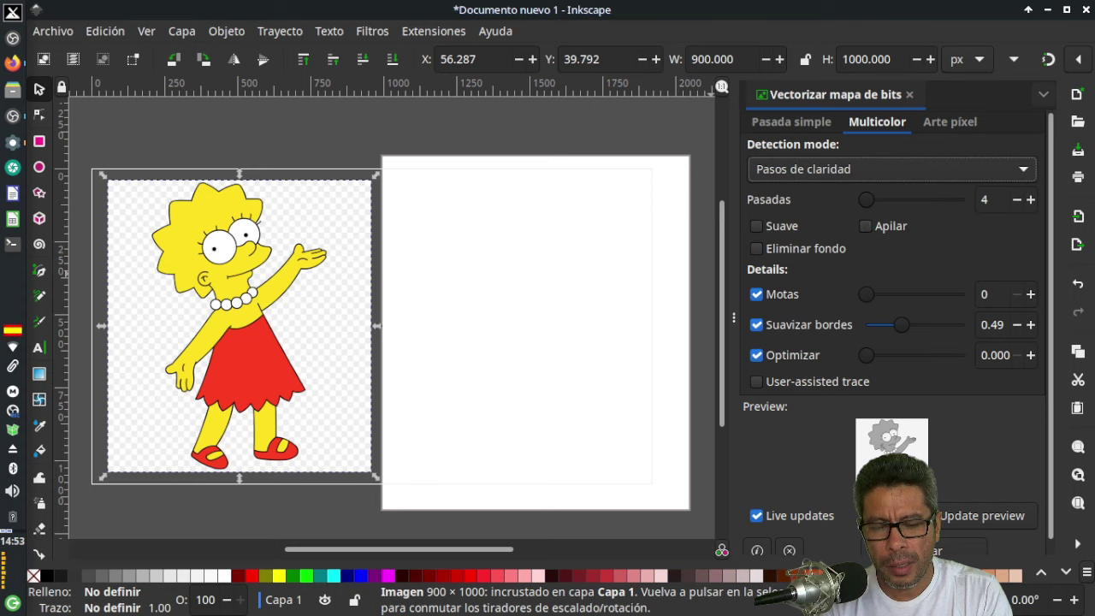
Run the 4-pass grey trace, move it onto the right page and ungroup it.
left_click(950, 549)
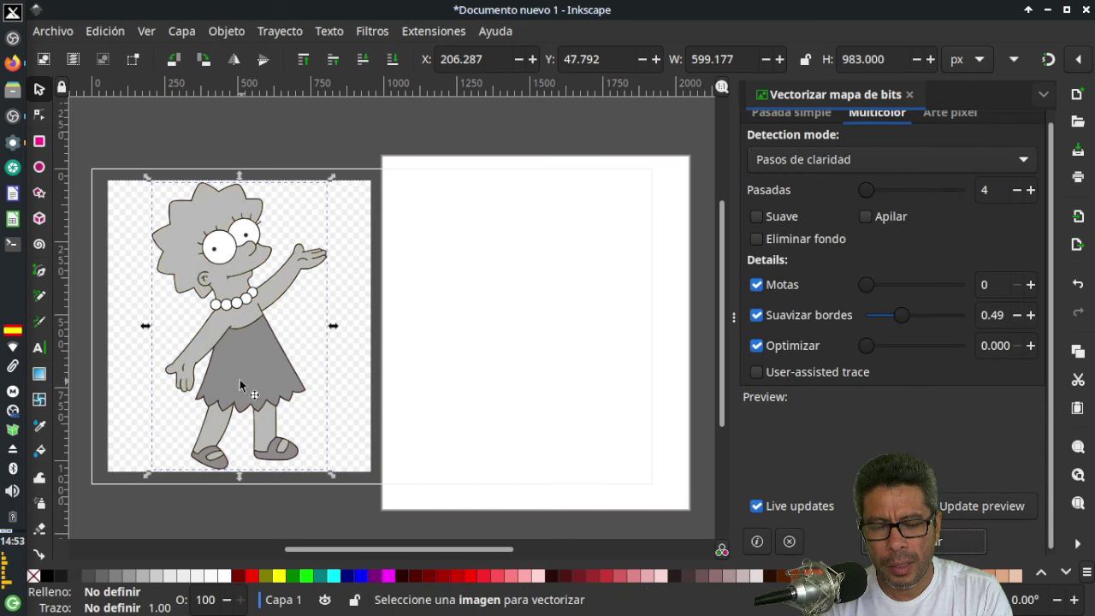
mouse_move(240, 378)
left_mouse_down()
mouse_move(540, 369)
mouse_move(548, 382)
left_mouse_up()
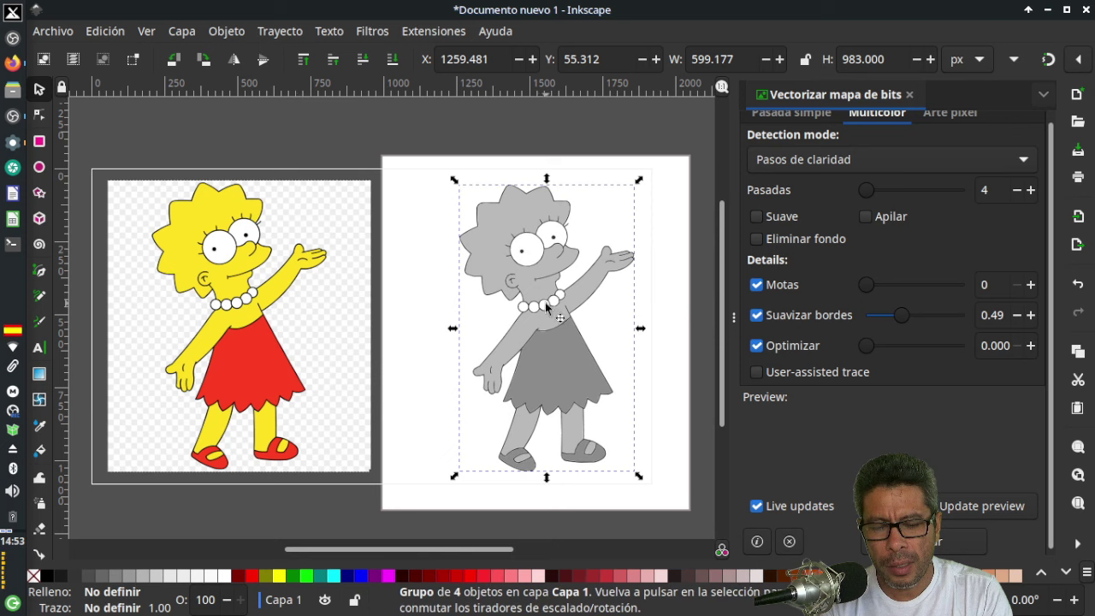
left_click(227, 33)
key("Escape")
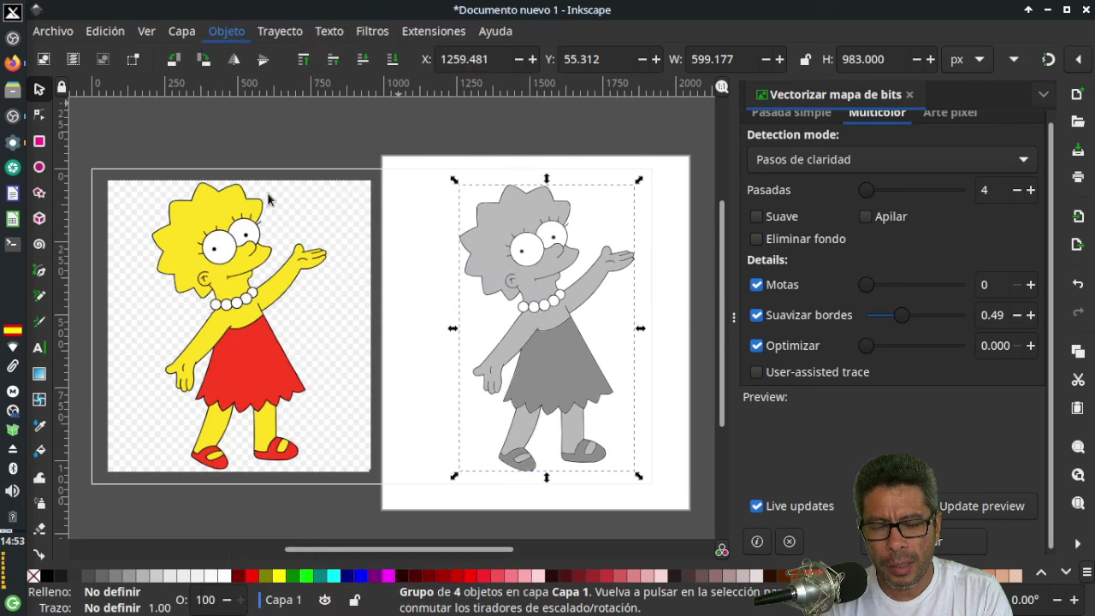
Pull the grey dress and other grey layers away from the outline figure.
left_click(692, 315)
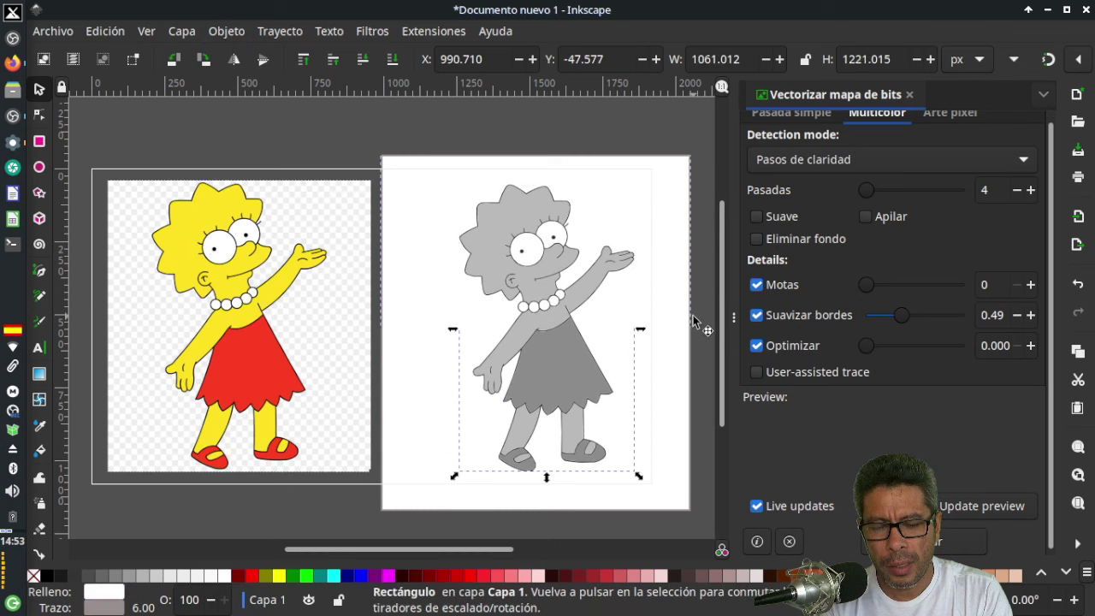
left_click(575, 357)
left_click_drag(567, 377, 650, 367)
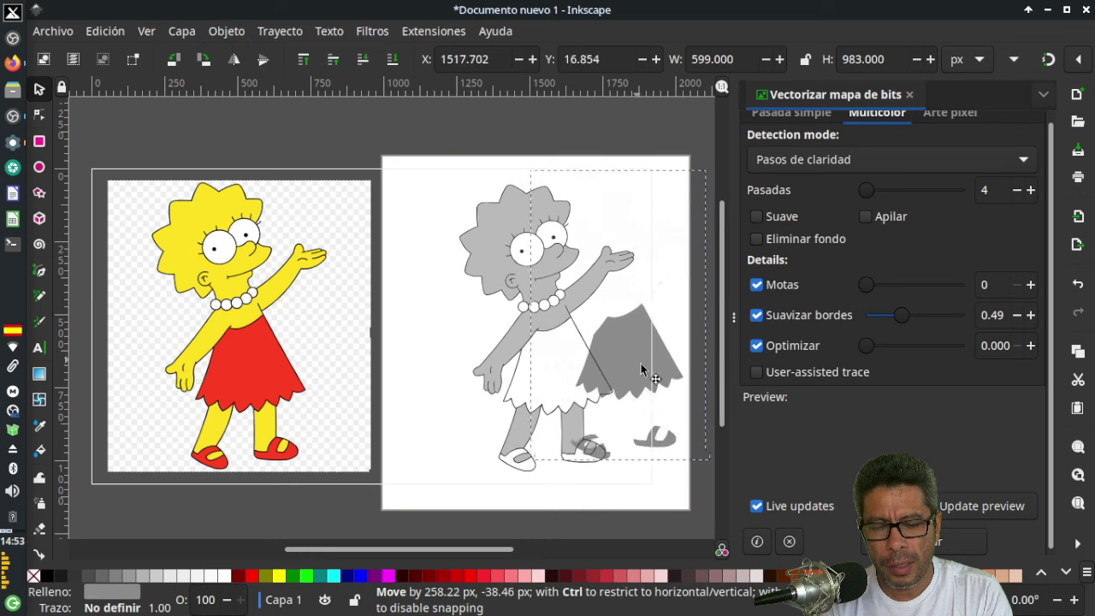
mouse_move(530, 321)
left_mouse_down()
mouse_move(556, 351)
mouse_move(399, 339)
left_mouse_up()
left_click(558, 283)
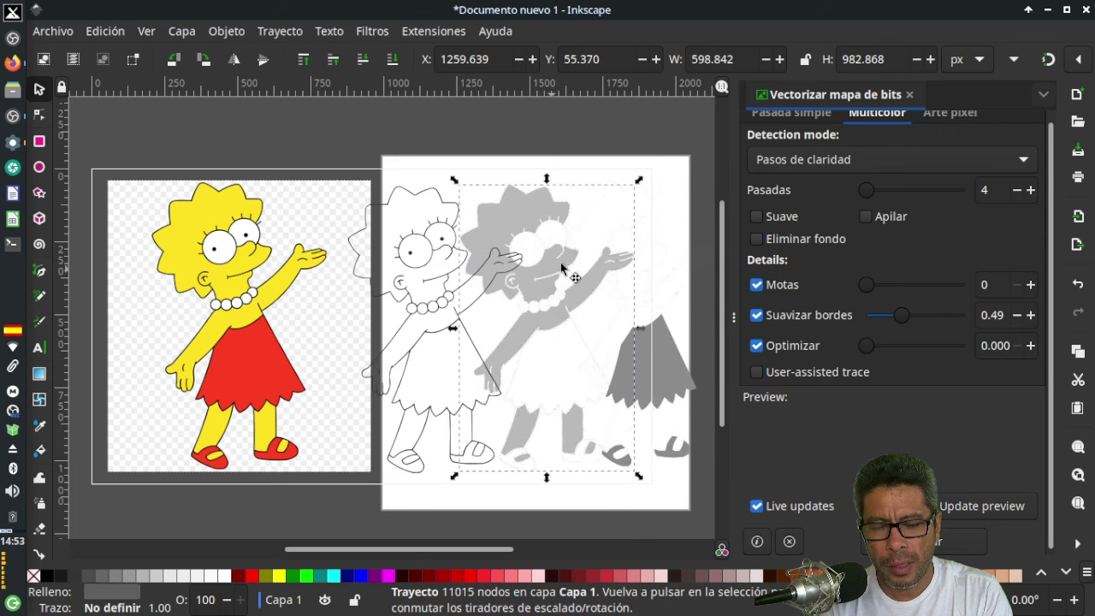
left_click_drag(556, 275, 622, 235)
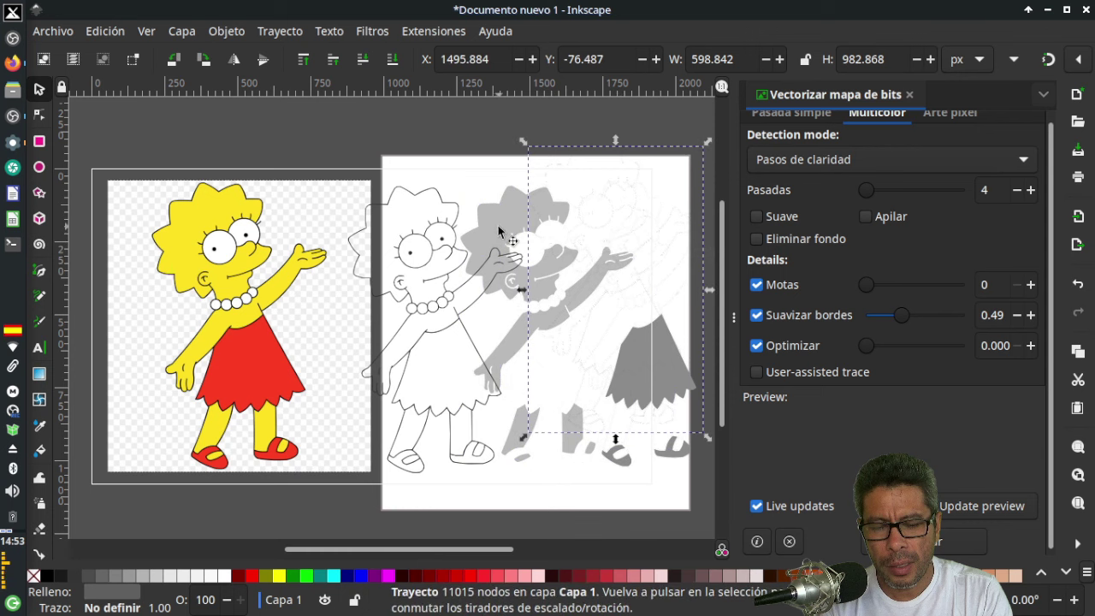
left_click_drag(492, 223, 443, 181)
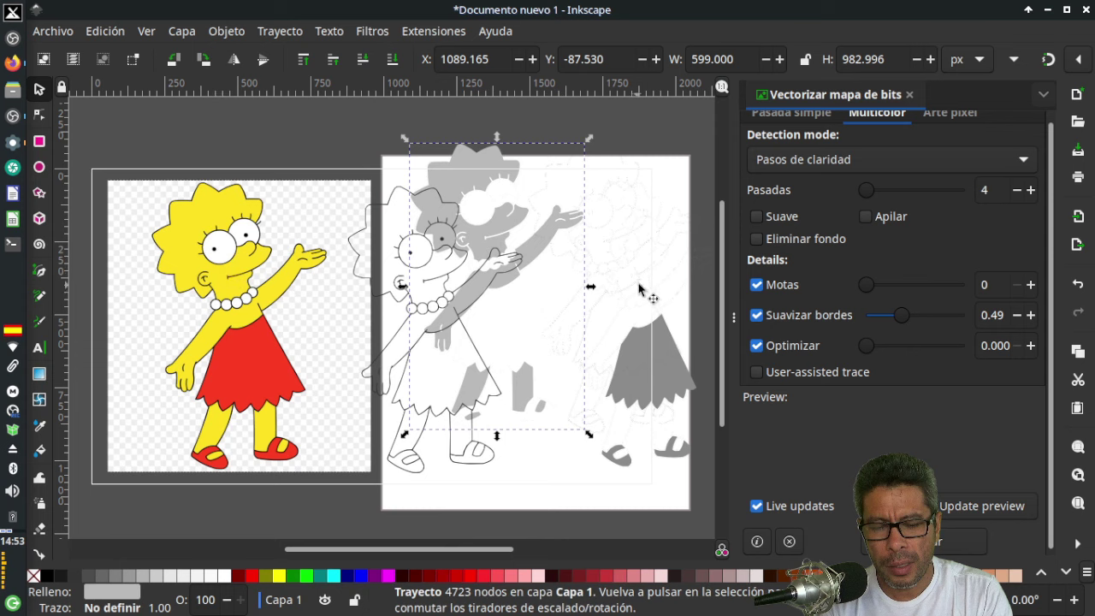
Zoom in to inspect the separated grey trace layers, then zoom back out.
scroll(652, 275, "up", 1, "ctrl")
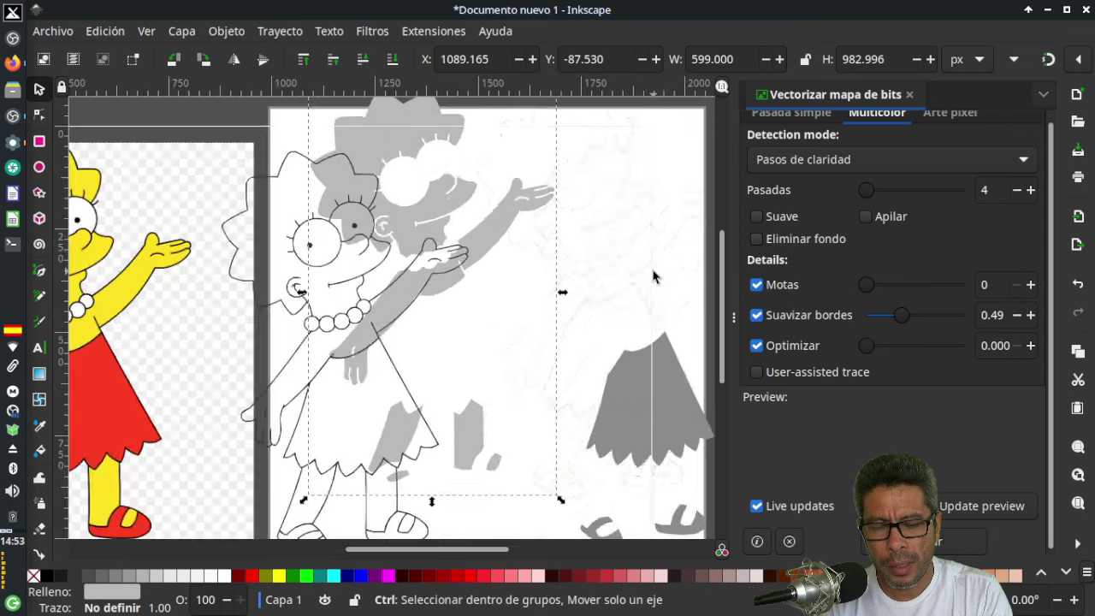
scroll(652, 275, "up", 2)
scroll(528, 279, "up", 2)
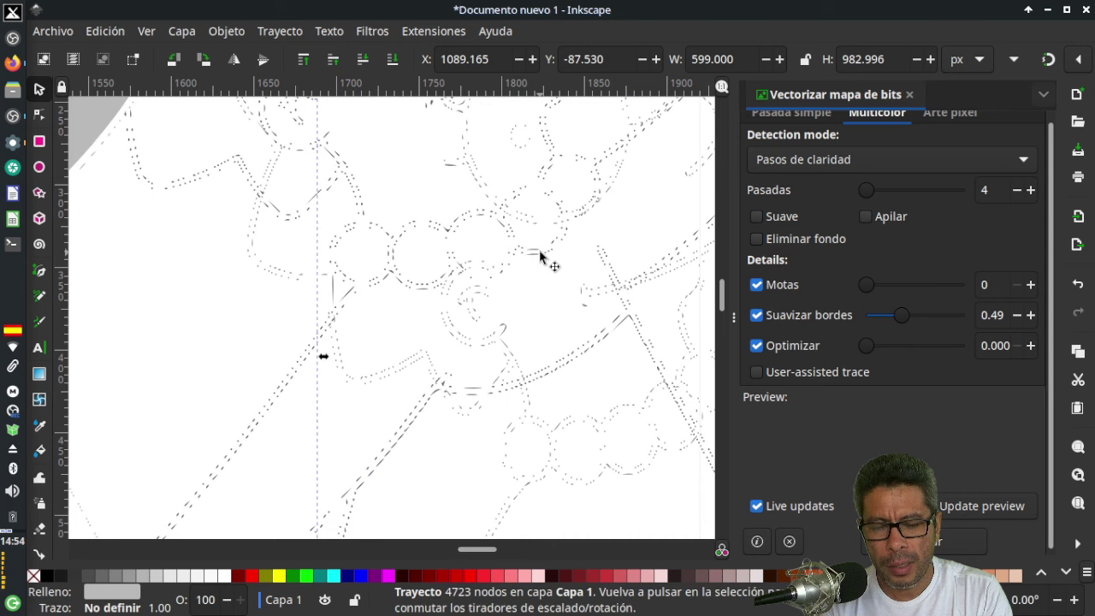
scroll(540, 254, "down", 1)
scroll(541, 254, "down", 1)
scroll(541, 254, "down", 2)
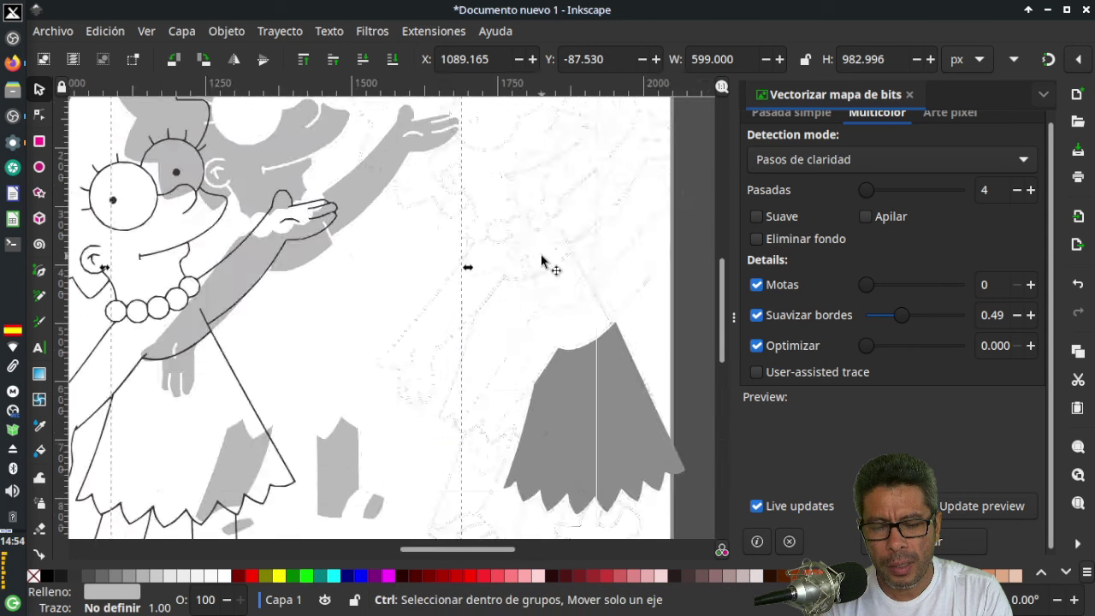
scroll(540, 254, "down", 2)
scroll(541, 261, "up", 1)
left_click(542, 240)
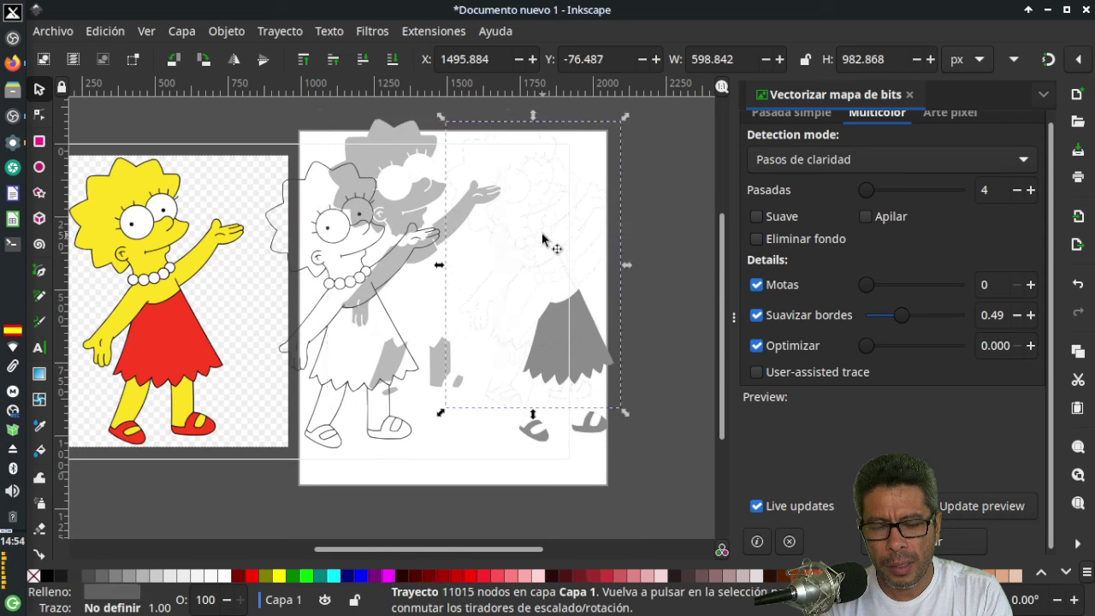
key("Escape")
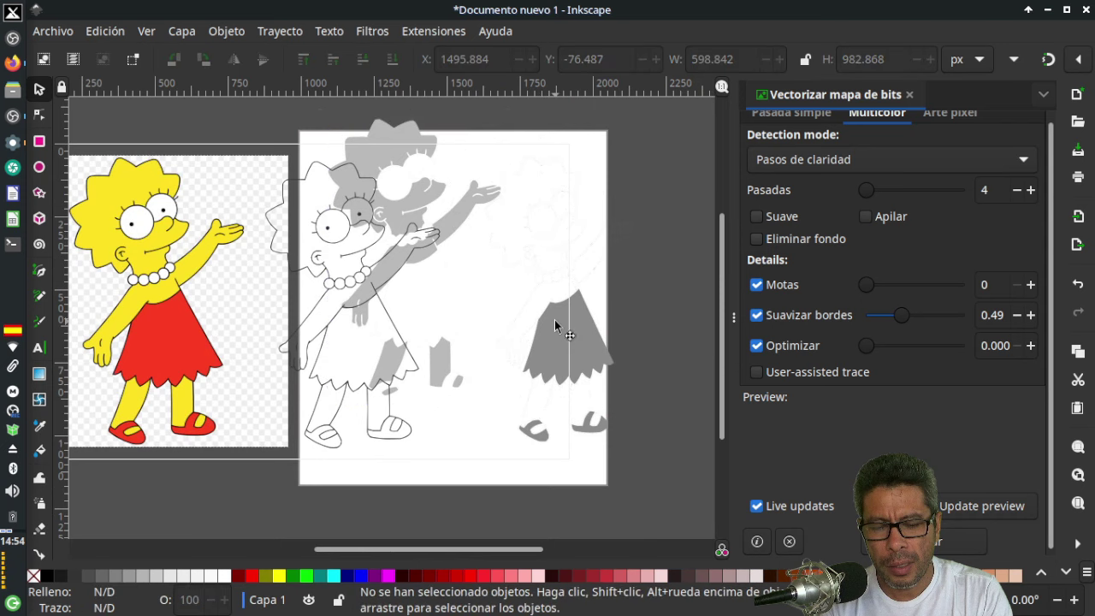
Delete the grey dress, outline and remaining grey trace layers.
left_click(554, 326)
key("Delete")
left_click(441, 239)
key("Delete")
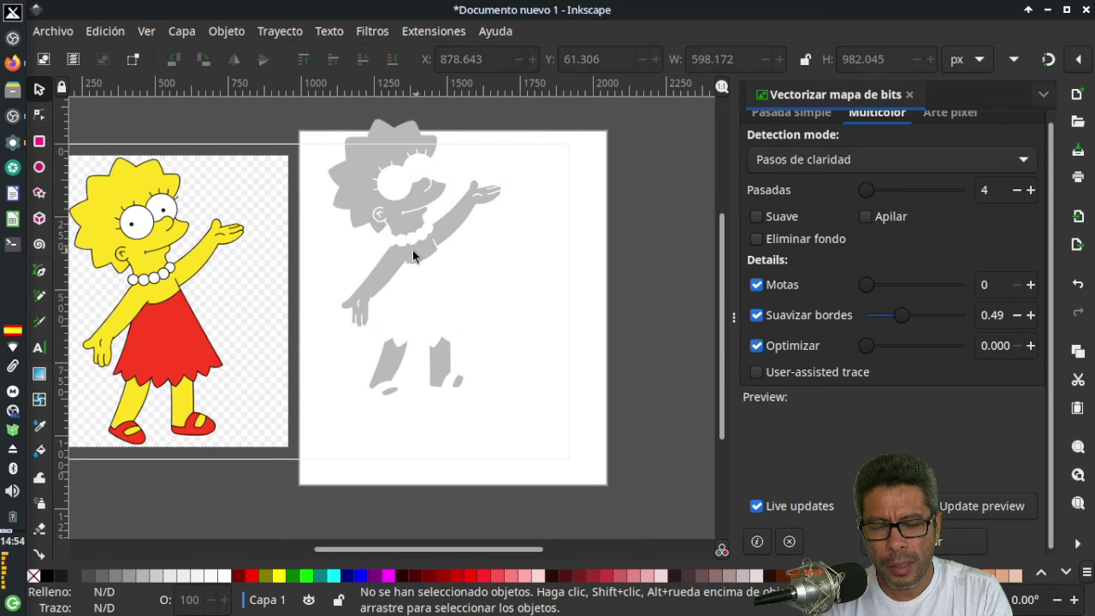
left_click(410, 243)
key("Delete")
Set speckle suppression (Motas) to 500 and retrace the Lisa bitmap.
left_click(162, 350)
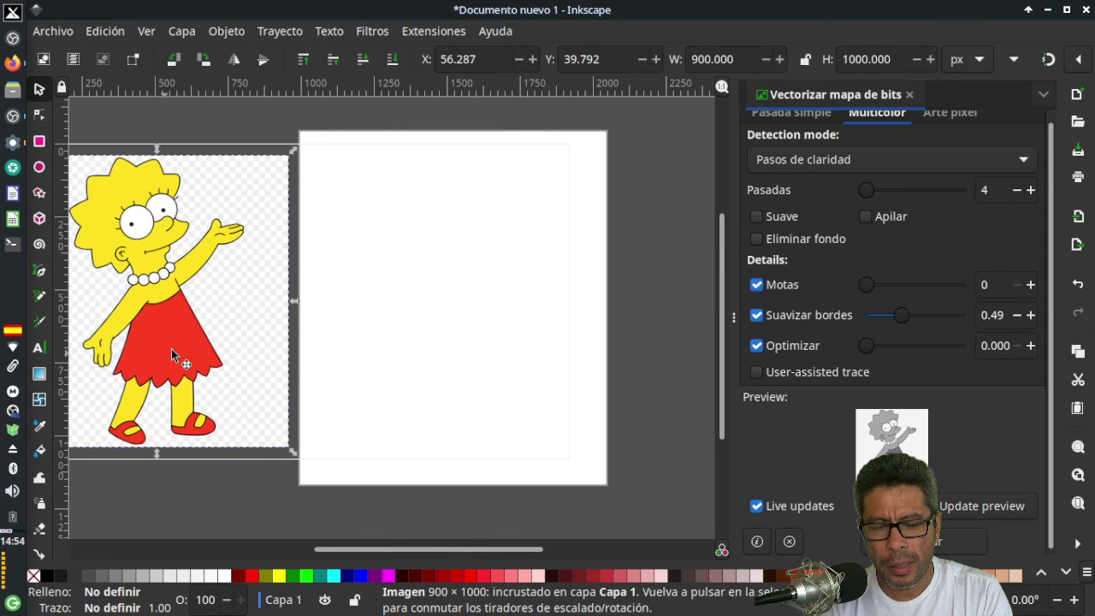
left_click_drag(867, 290, 909, 287)
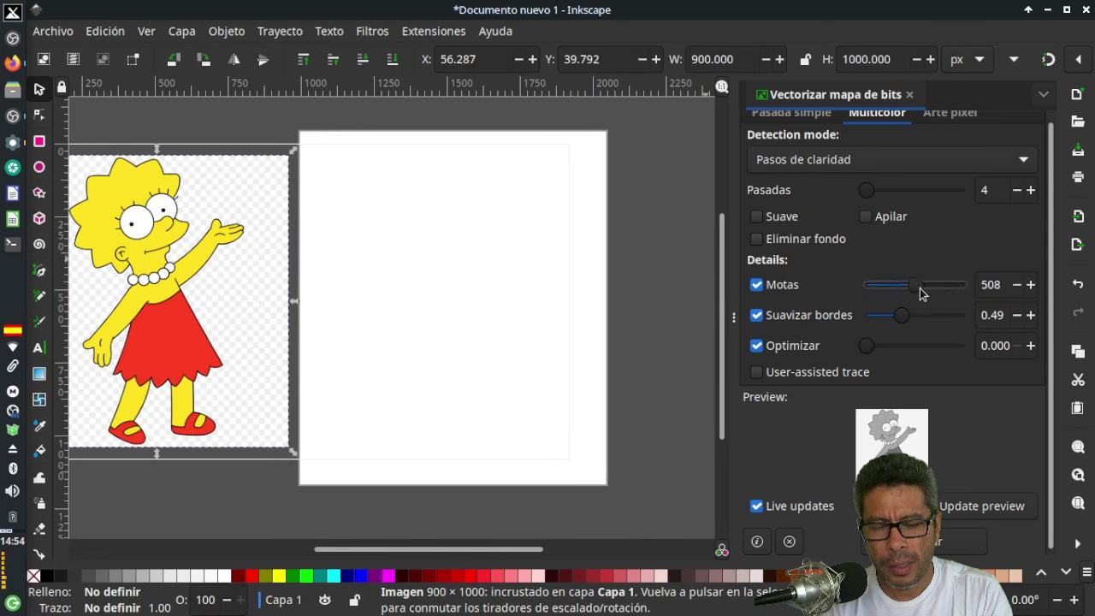
left_click_drag(920, 288, 919, 288)
left_click(165, 348)
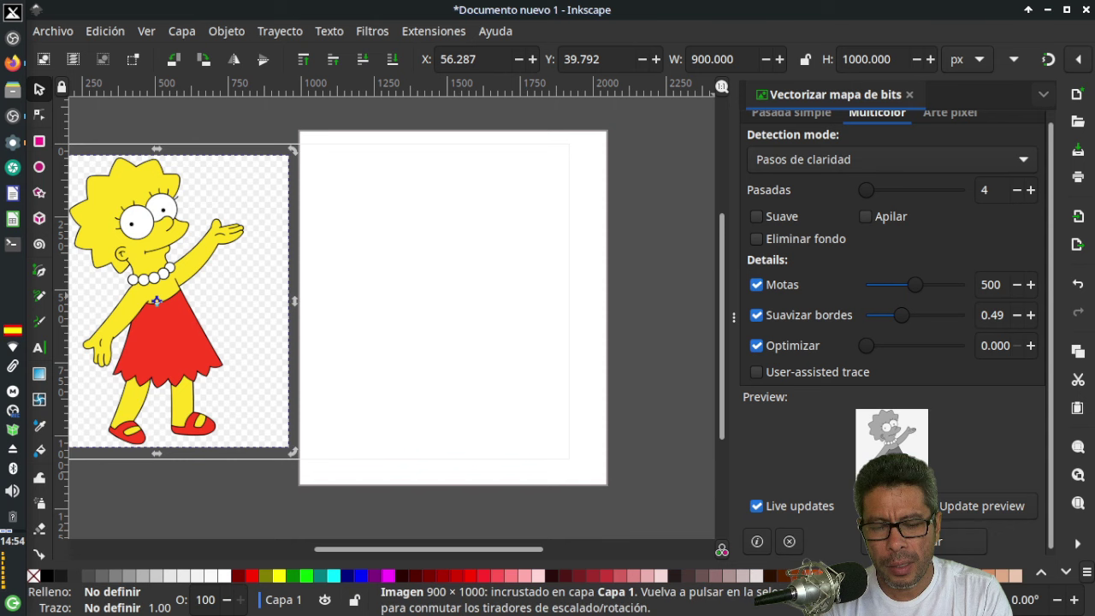
left_click(923, 540)
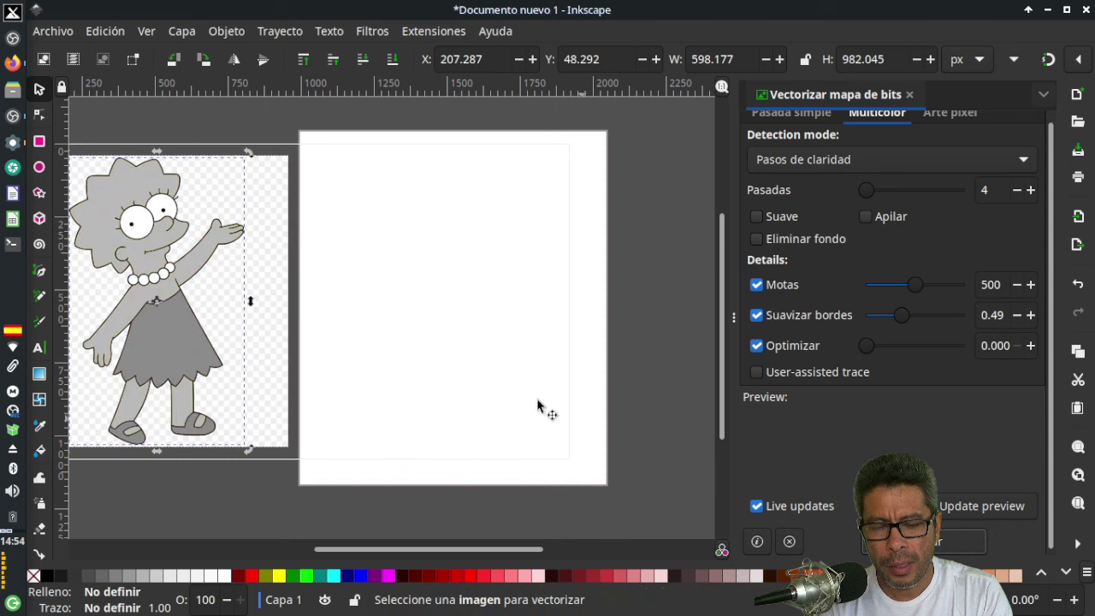
Move the new grey trace onto the right page and ungroup it.
left_click_drag(165, 347, 453, 344)
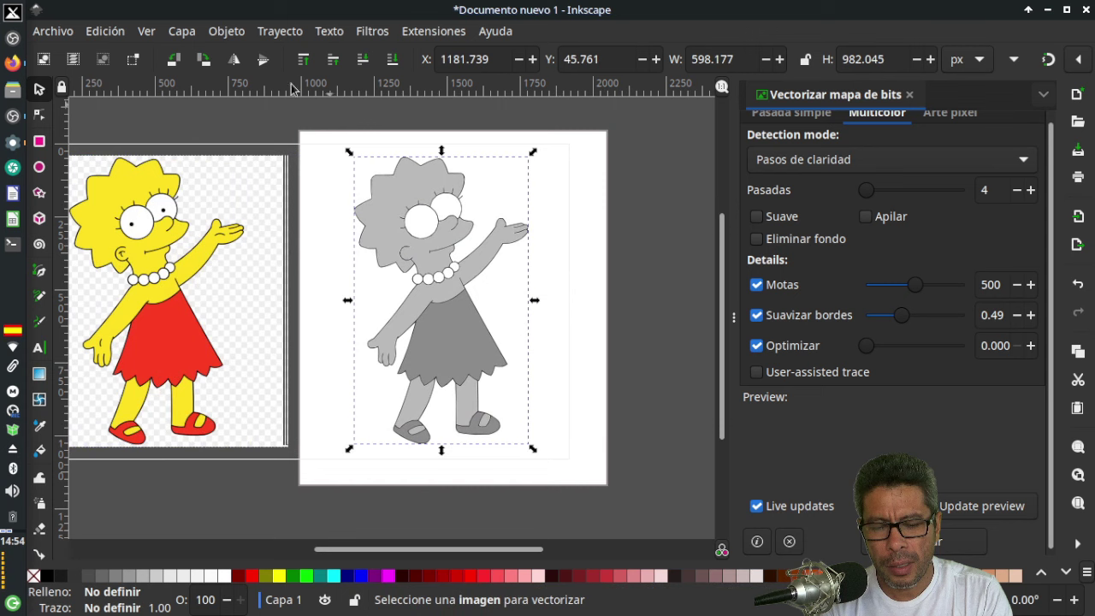
left_click(224, 31)
left_click(258, 195)
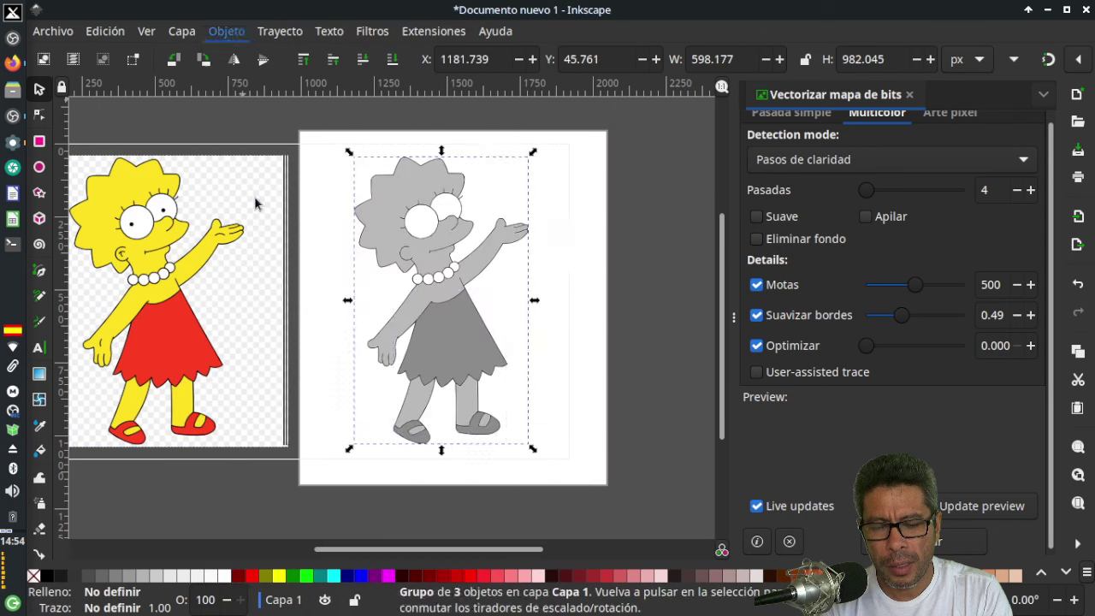
left_click(602, 288)
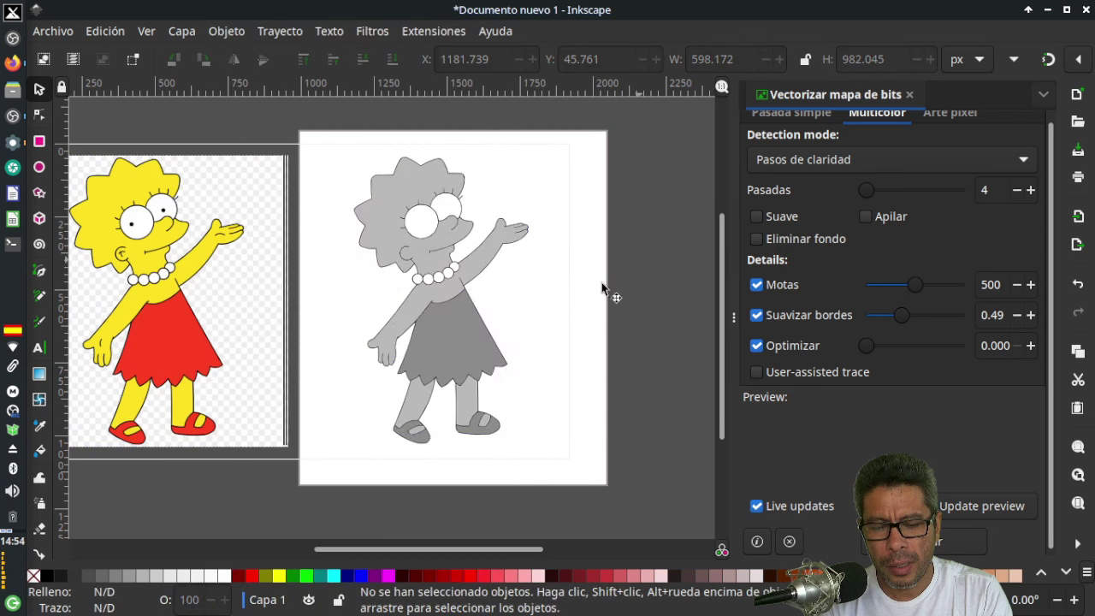
Move the dress and grey body layers aside and shift the 1364-node outline slightly lower.
left_click(448, 348)
left_click_drag(448, 349, 568, 301)
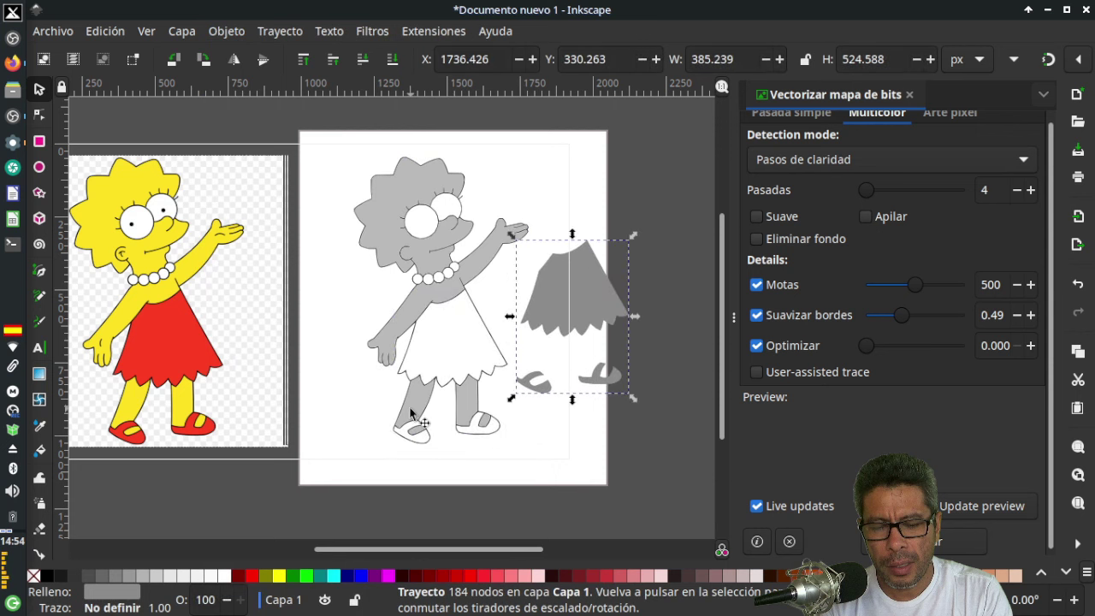
left_click_drag(411, 414, 316, 370)
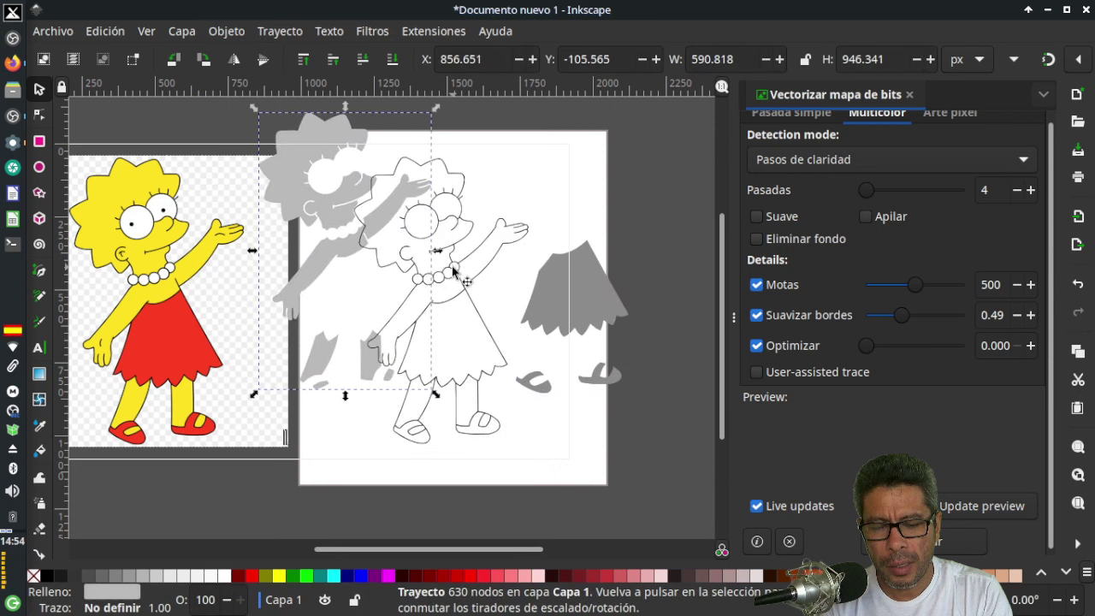
mouse_move(453, 272)
left_mouse_down()
mouse_move(508, 240)
mouse_move(478, 254)
left_mouse_up()
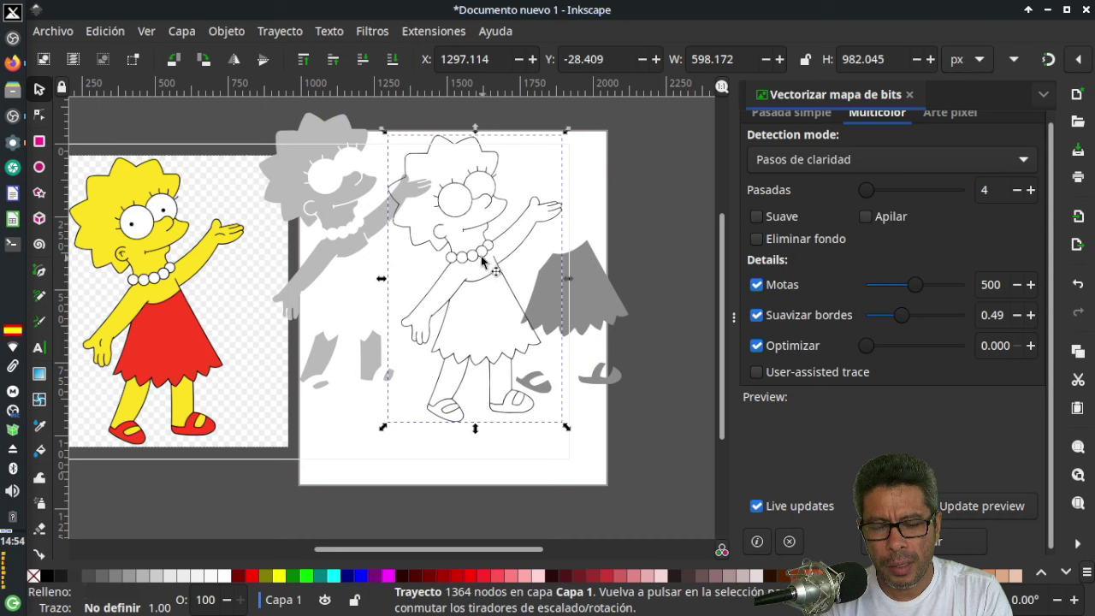
mouse_move(482, 267)
left_mouse_down()
mouse_move(484, 306)
mouse_move(482, 268)
left_mouse_up()
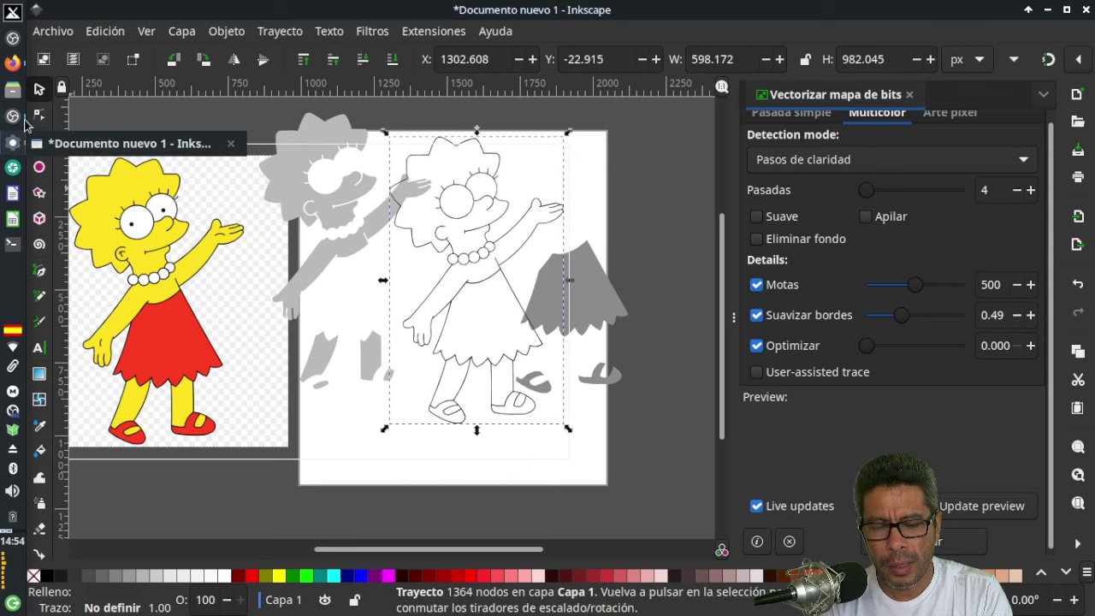
left_click(46, 114)
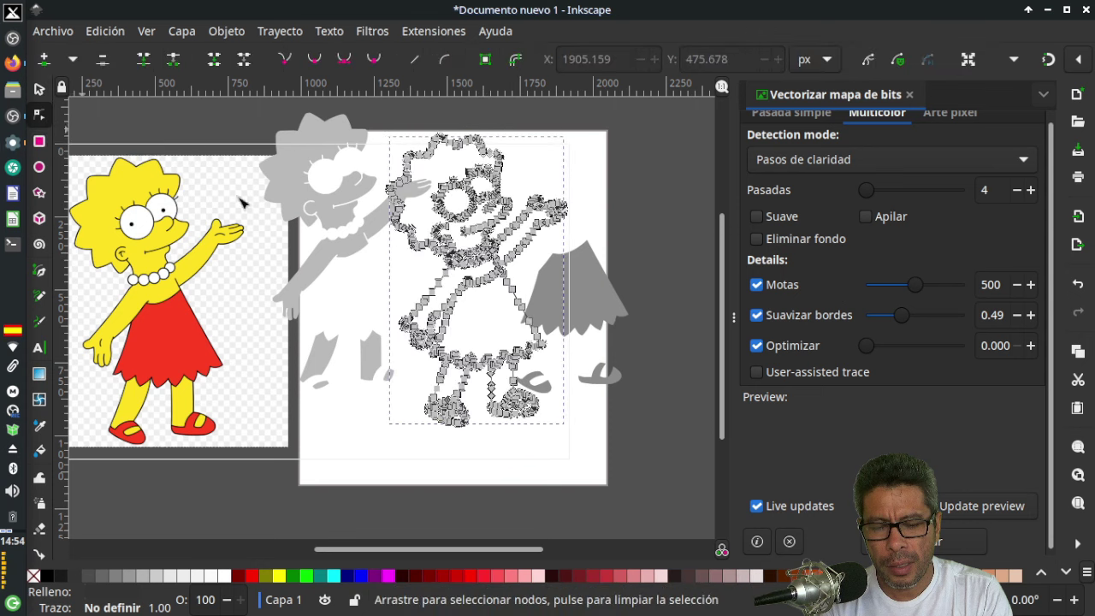
left_click(500, 267)
left_click(496, 259, "shift")
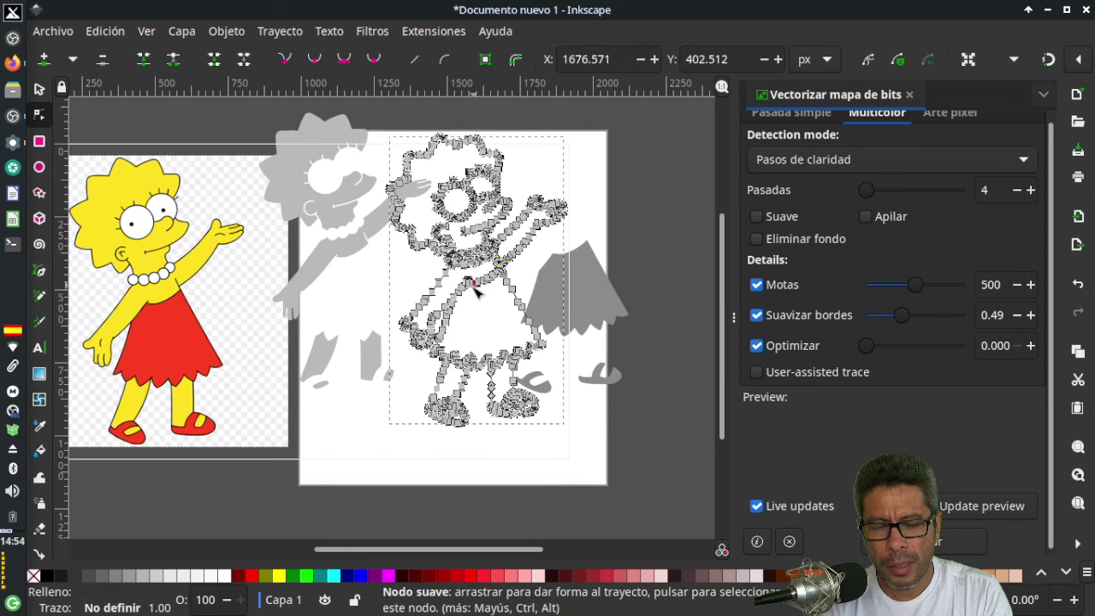
left_click(39, 91)
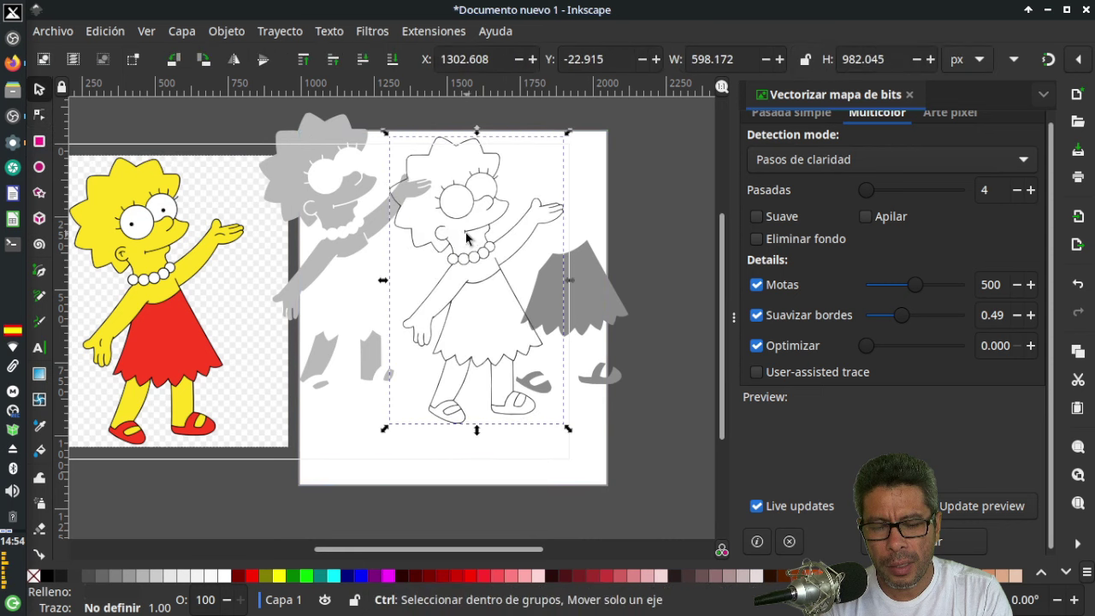
scroll(425, 247, "up", 5, "ctrl")
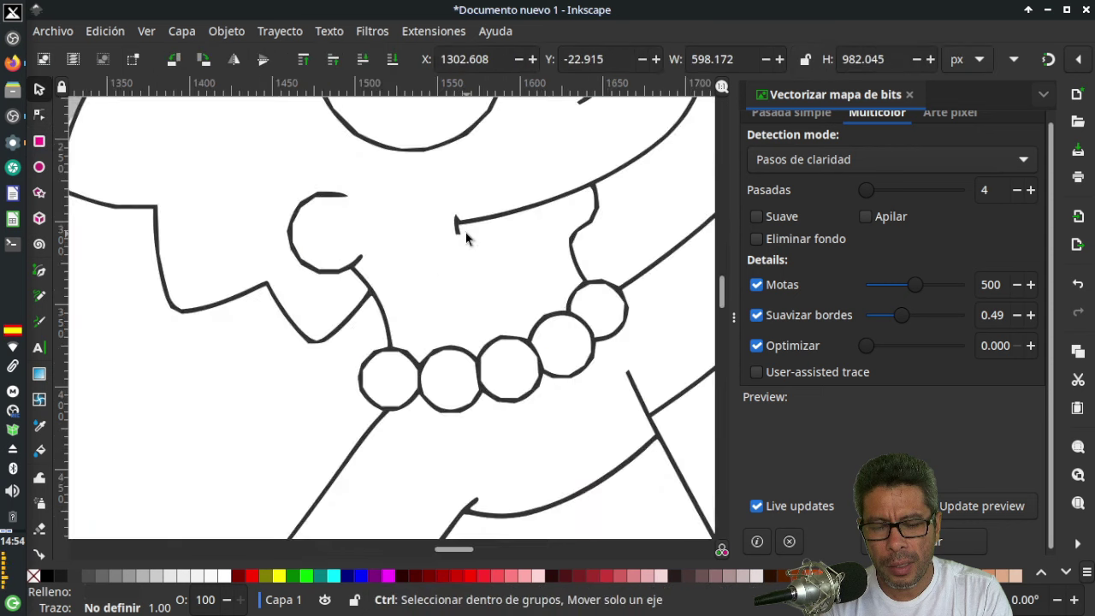
left_click(40, 116)
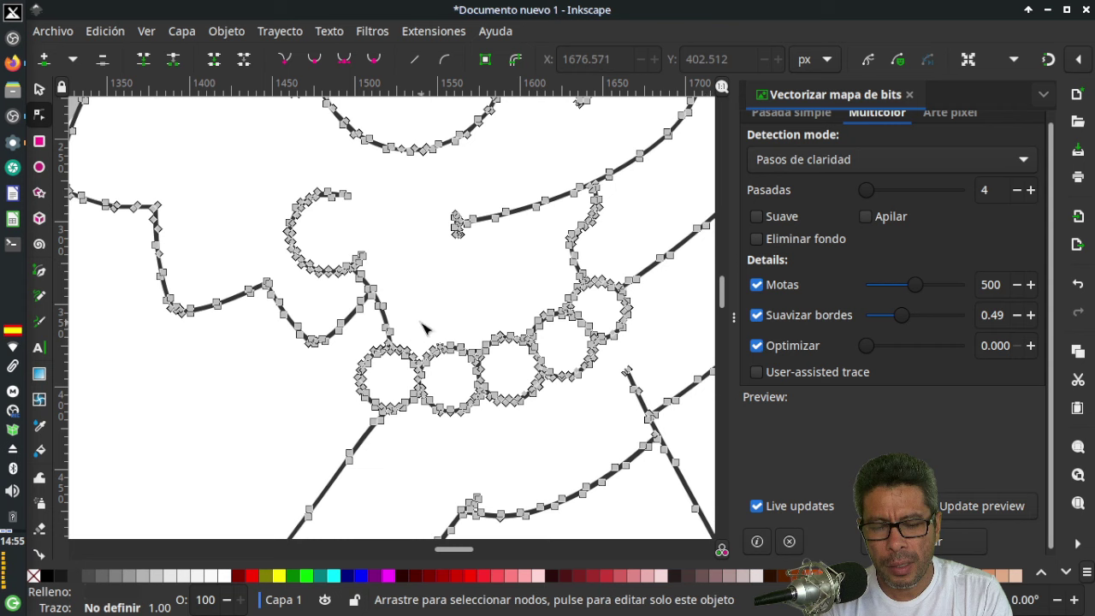
scroll(419, 349, "down", 1)
scroll(385, 359, "down", 2)
scroll(338, 376, "down", 1)
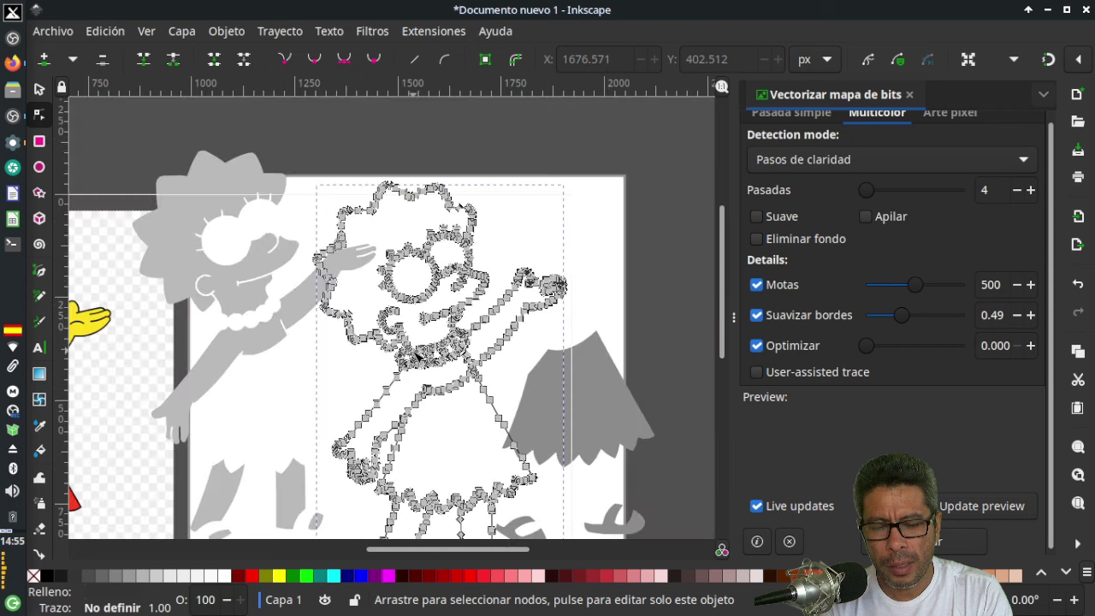
scroll(337, 376, "down", 2)
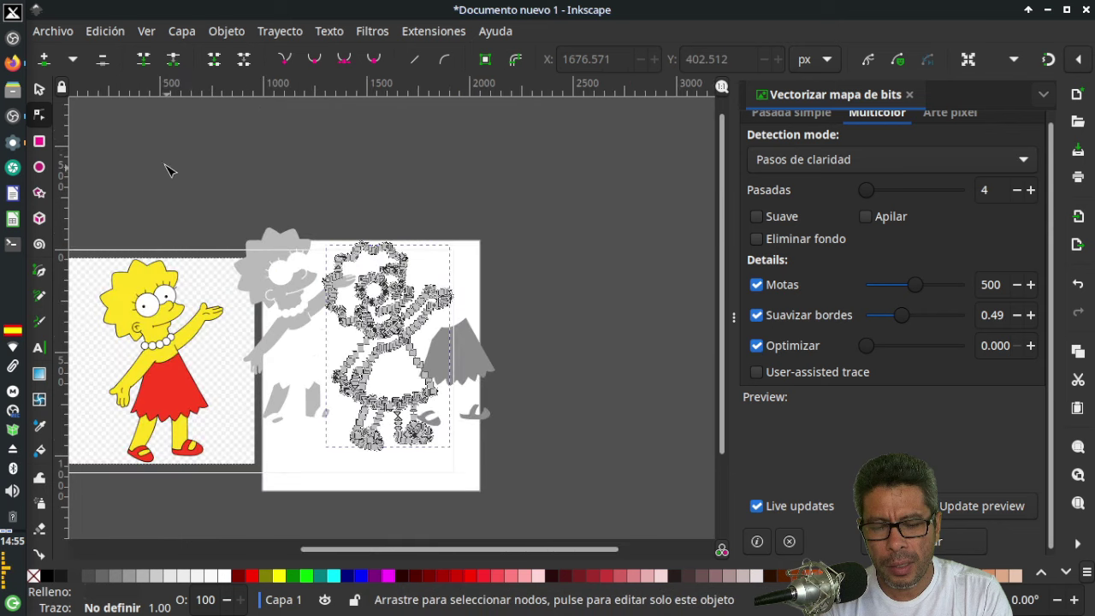
left_click(39, 89)
Delete the old grey skirt piece, line-art outline and grey silhouette.
left_click(466, 369)
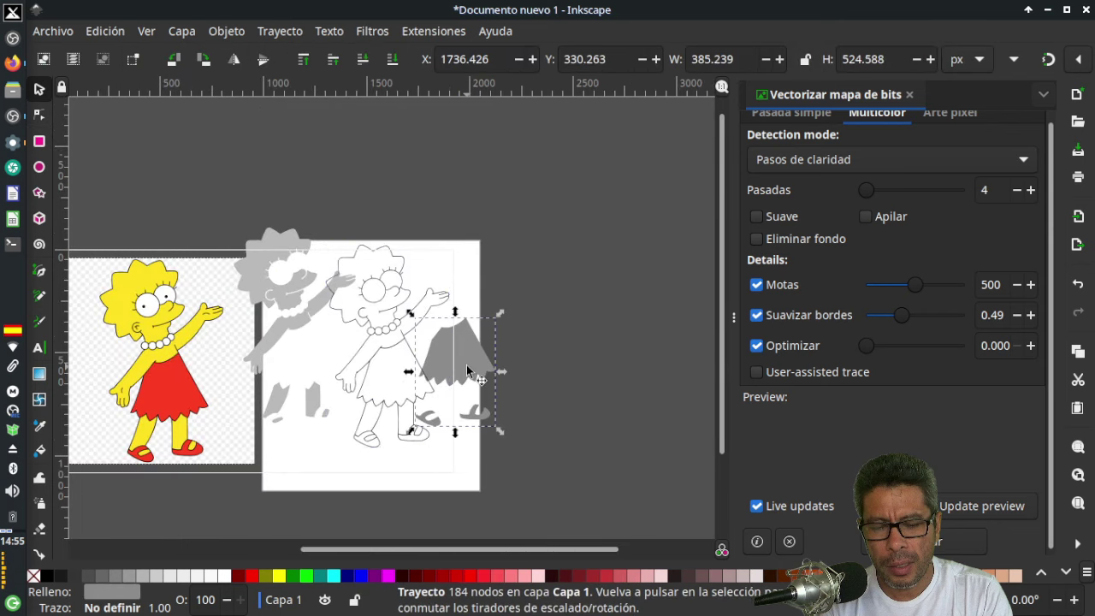
key("Delete")
left_click(426, 374)
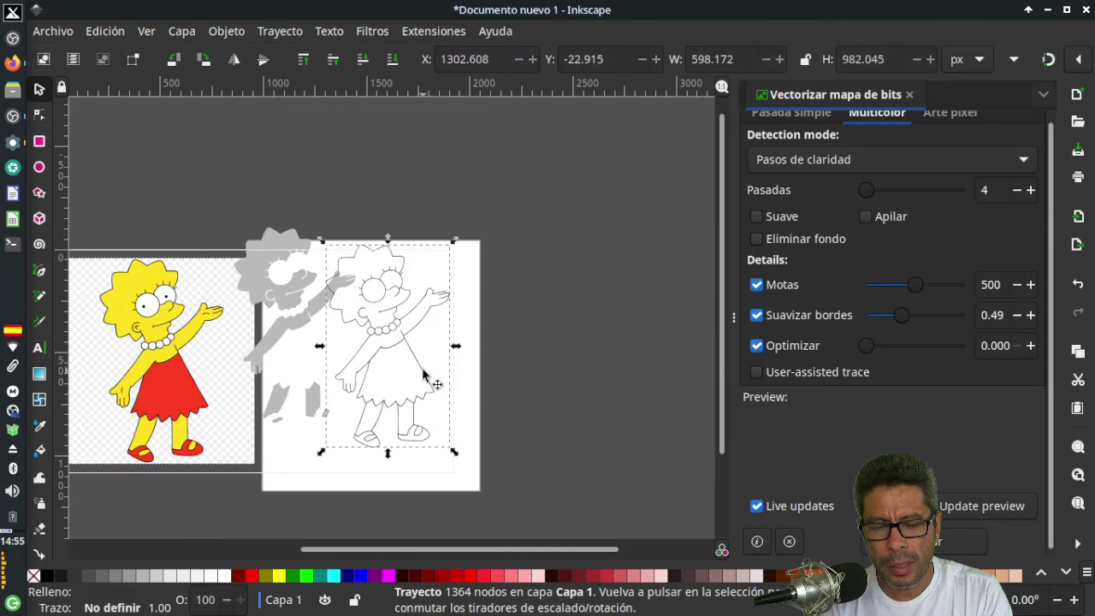
key("Delete")
left_click(322, 318)
key("Delete")
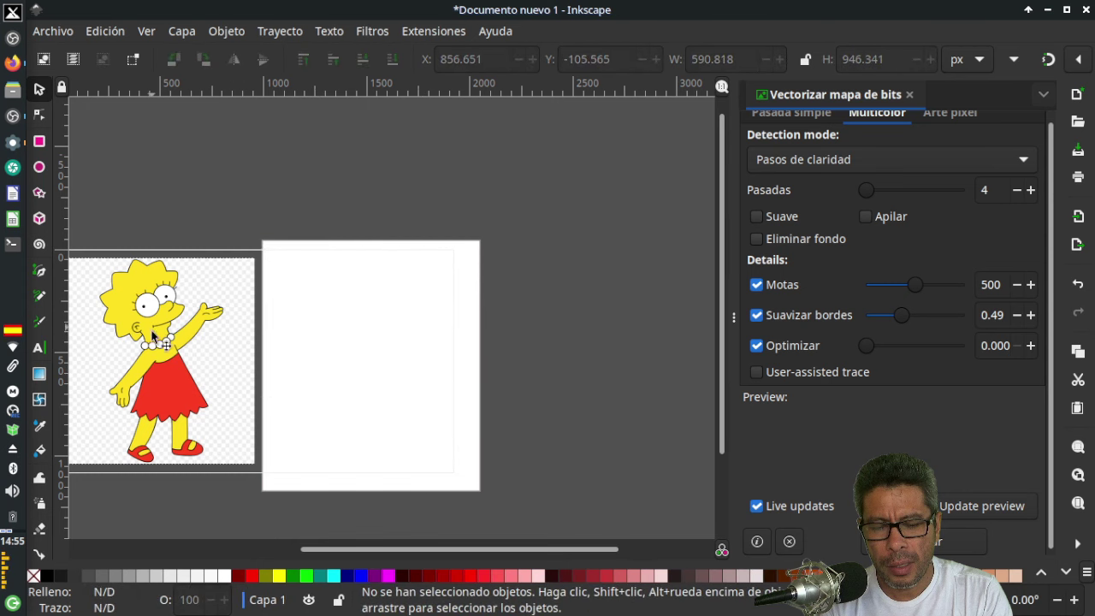
Retrace Lisa with optimisation 2.708 and smoothing 0.71, and move the result onto the page.
left_click(161, 367)
scroll(251, 392, "up", 1, "ctrl")
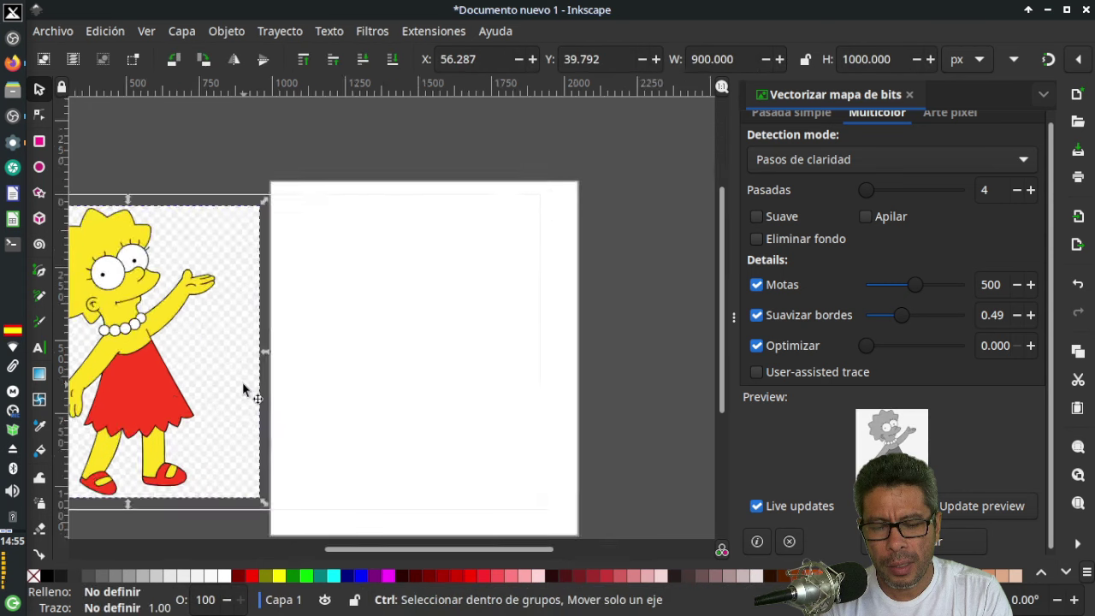
scroll(243, 391, "up", 1, "ctrl")
scroll(244, 391, "down", 2)
scroll(245, 391, "down", 1, "ctrl")
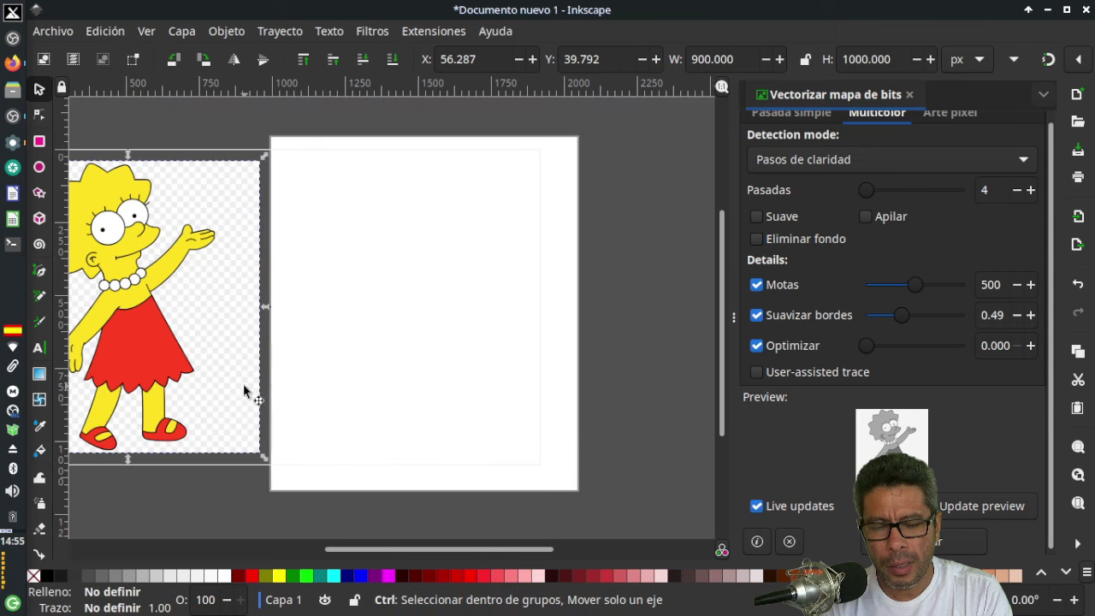
left_click_drag(412, 547, 387, 548)
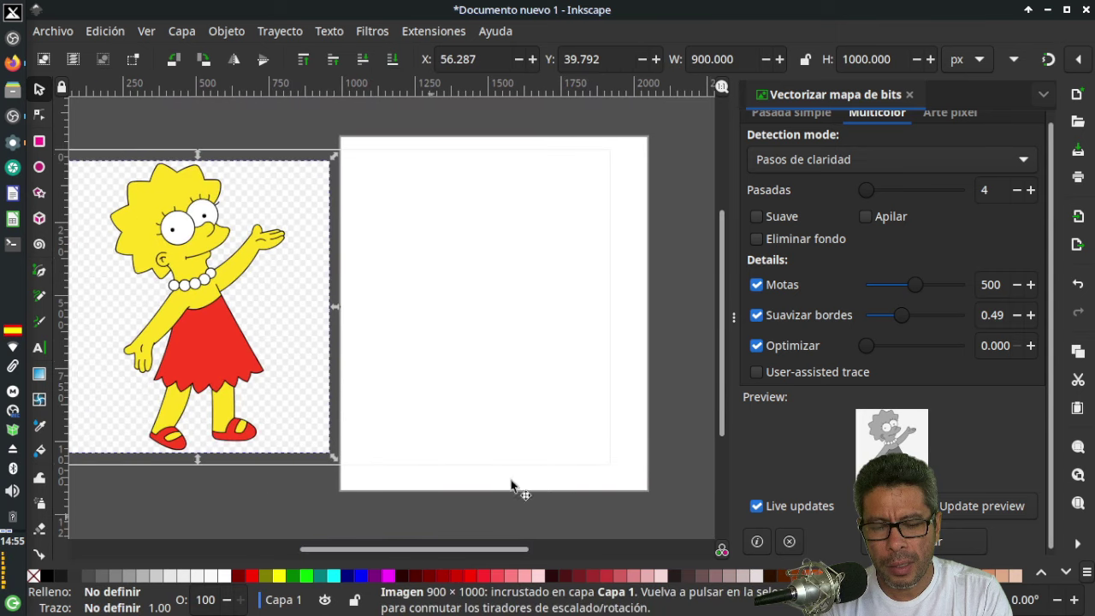
left_click_drag(865, 350, 923, 349)
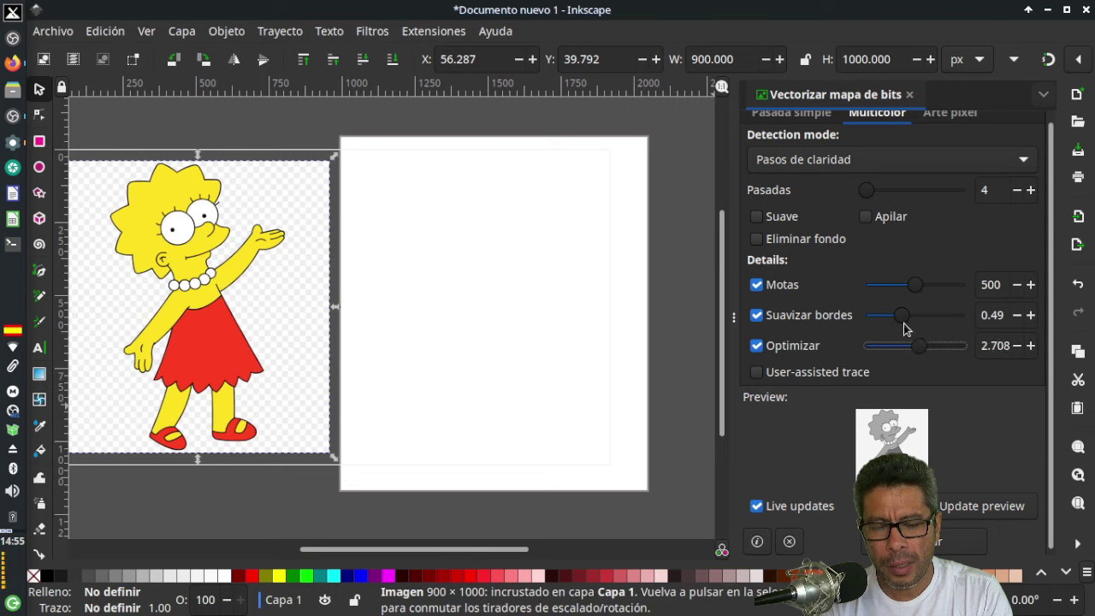
left_click_drag(903, 323, 918, 322)
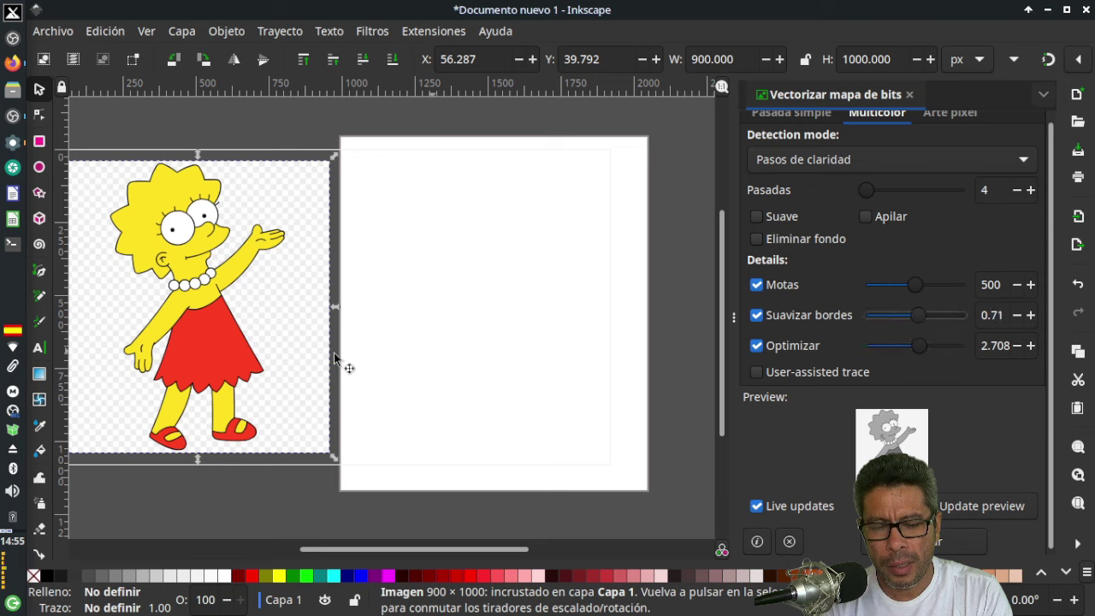
left_click(936, 546)
mouse_move(215, 351)
left_mouse_down()
mouse_move(457, 353)
mouse_move(522, 342)
left_mouse_up()
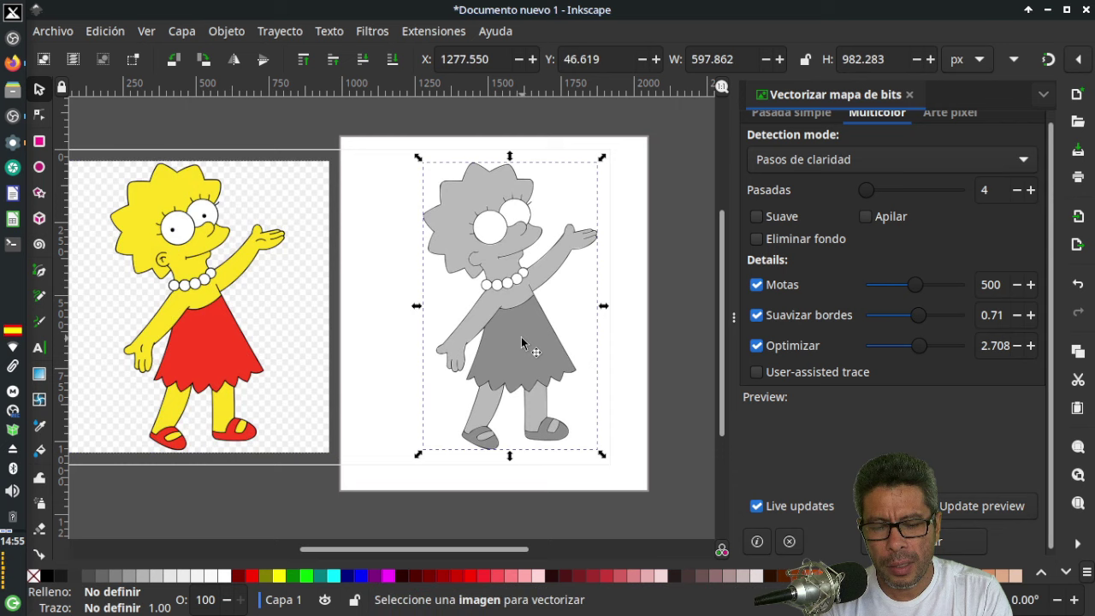
Ungroup the new trace, moving the dress piece right and the grey body left.
left_click(227, 32)
left_click(291, 196)
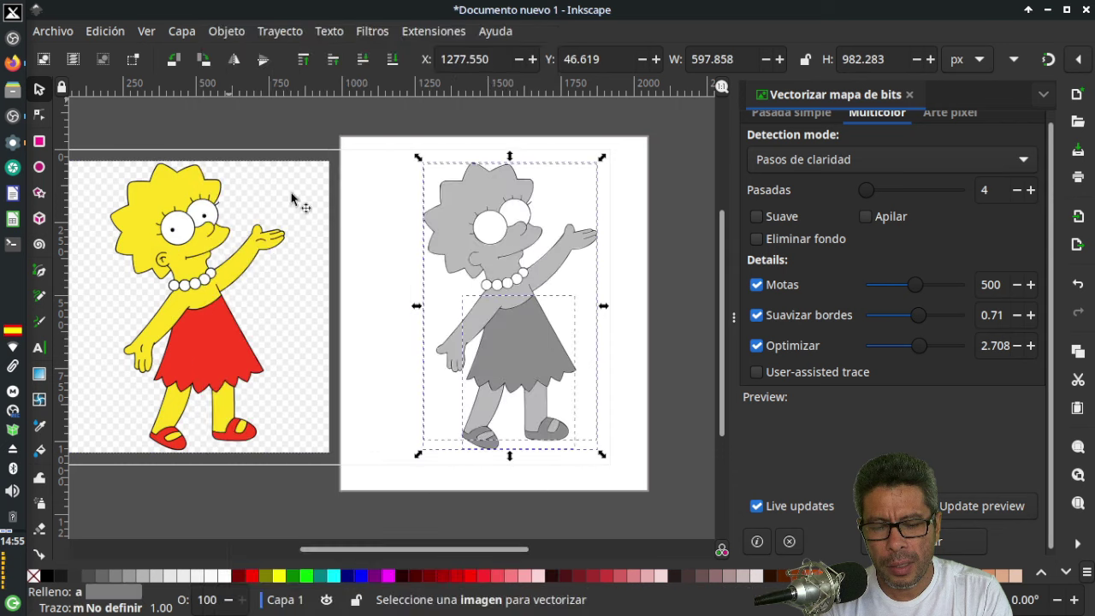
left_click(661, 264)
left_click_drag(518, 348, 636, 335)
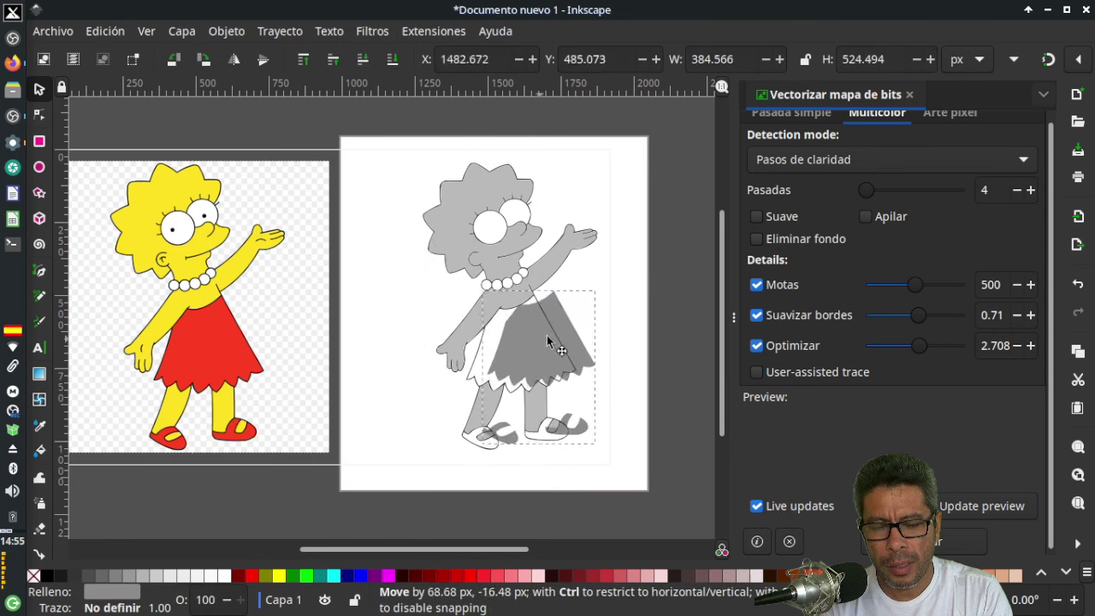
left_click_drag(517, 313, 389, 330)
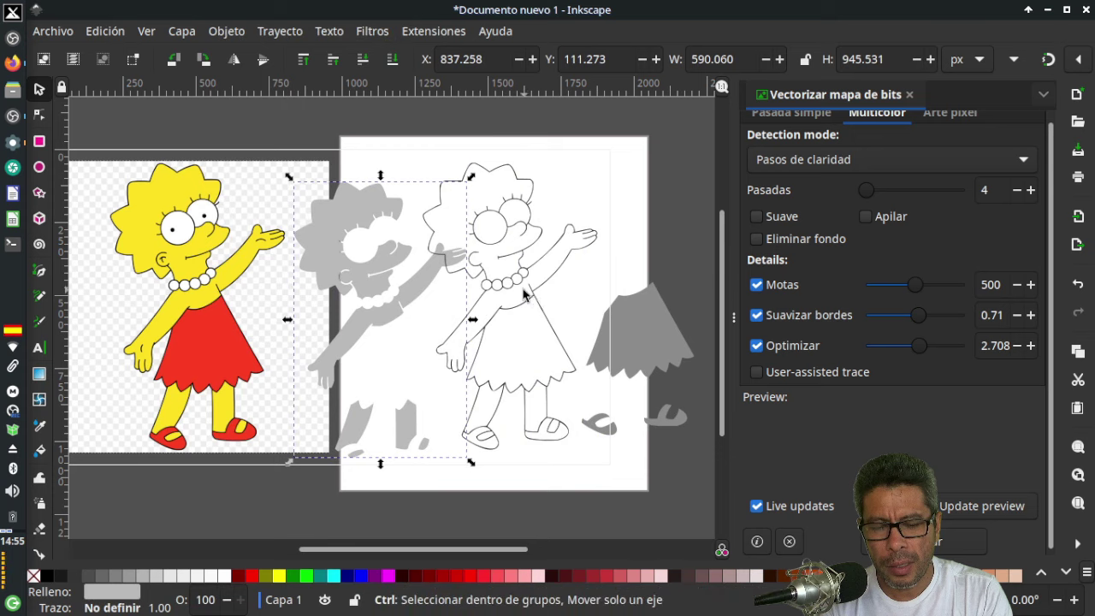
Zoom in and inspect the 686-node outline's nodes with the Node tool.
scroll(523, 295, "up", 1)
scroll(513, 296, "up", 1)
scroll(500, 297, "up", 1)
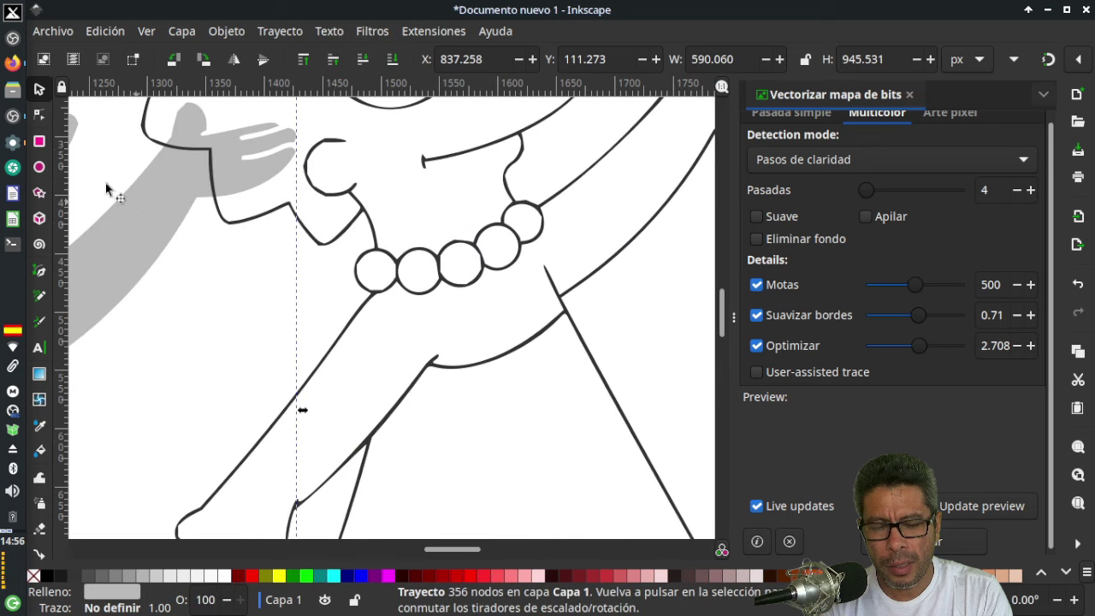
left_click(37, 117)
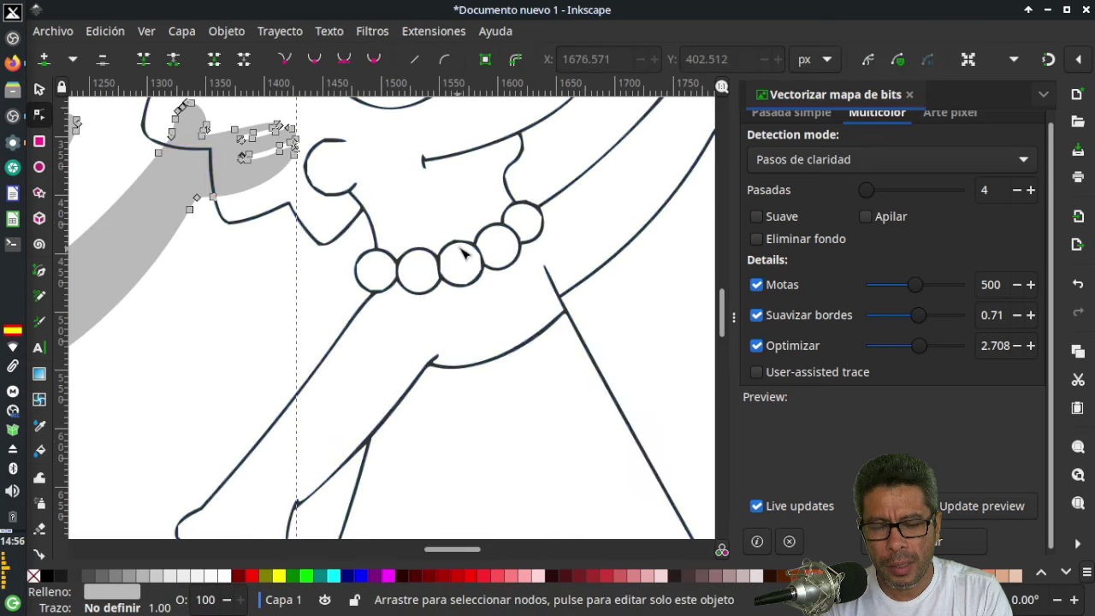
scroll(494, 246, "up", 1)
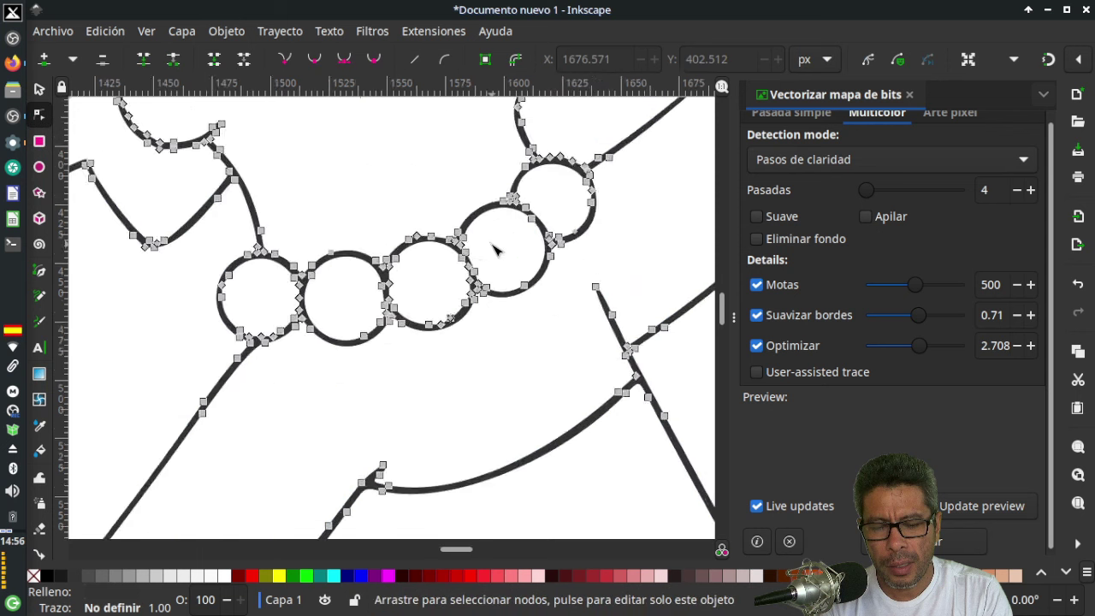
scroll(494, 249, "up", 1)
scroll(492, 272, "down", 1)
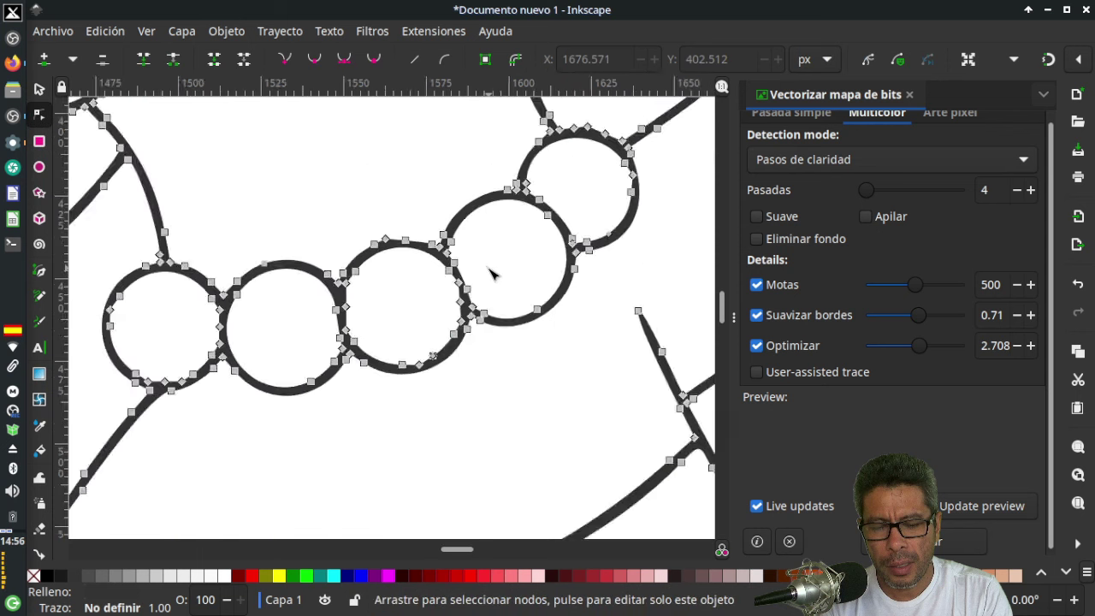
scroll(492, 272, "down", 2)
scroll(493, 272, "down", 2)
scroll(493, 272, "down", 1)
scroll(494, 272, "up", 2)
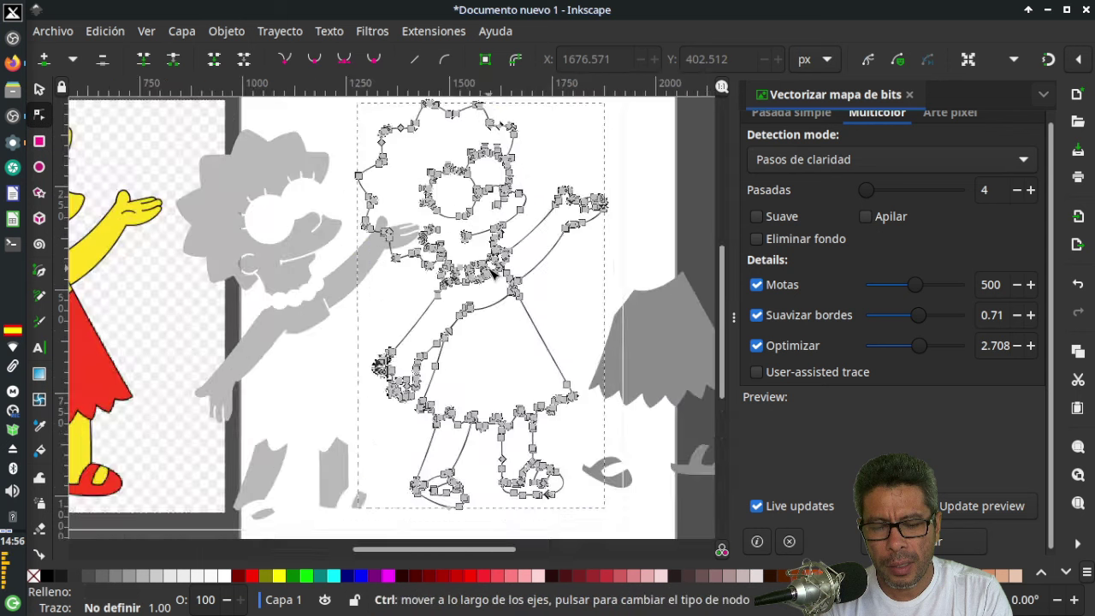
scroll(494, 275, "down", 1)
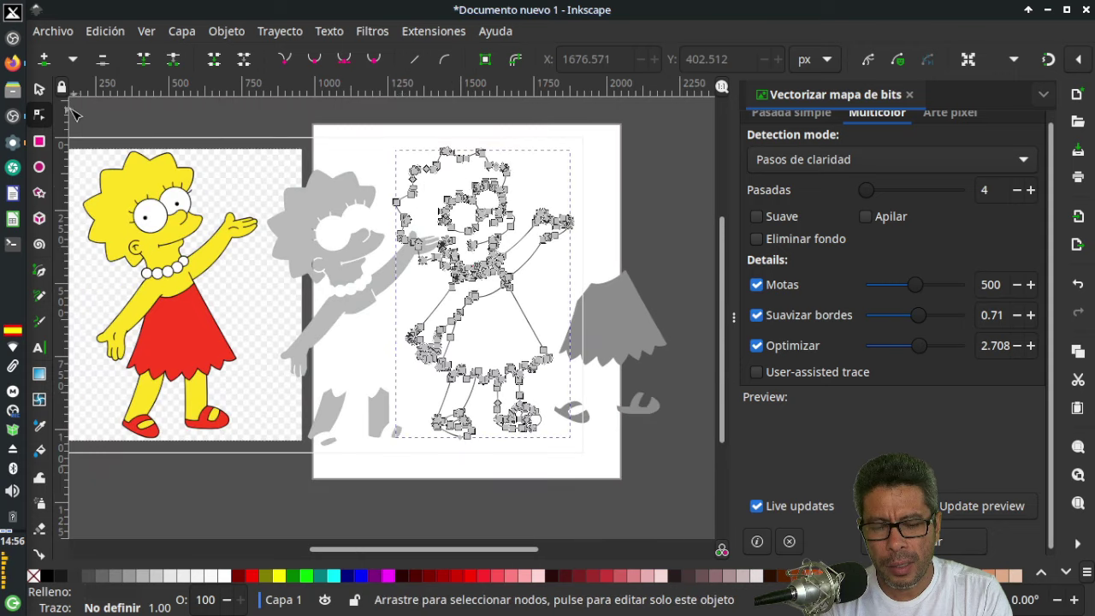
left_click(38, 90)
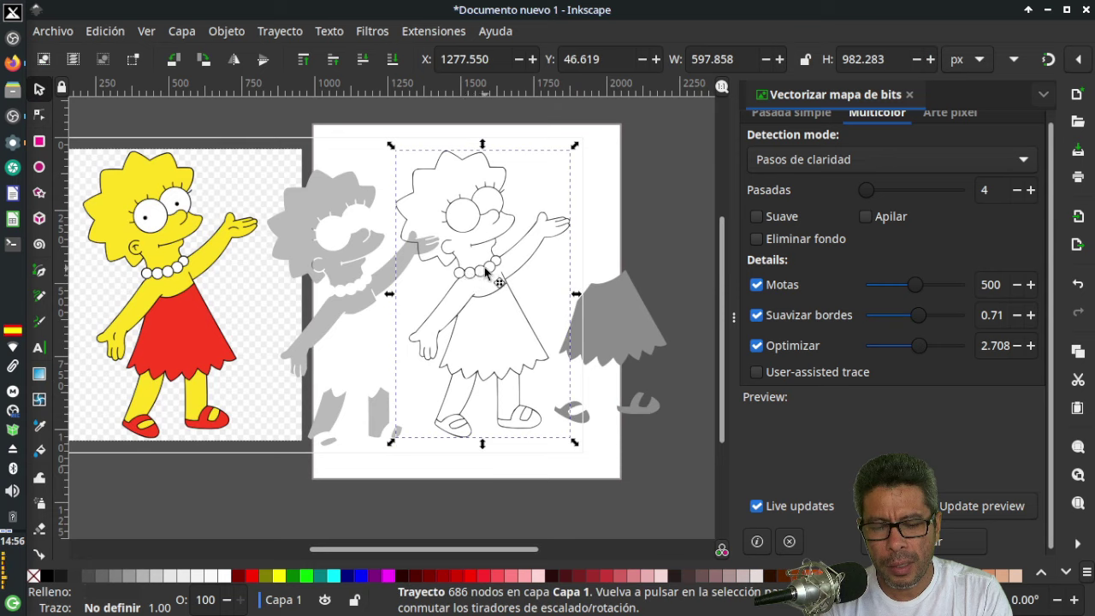
Delete the 686-node outline, grey skirt piece and grey silhouette.
key("Delete")
left_click(605, 325)
key("Delete")
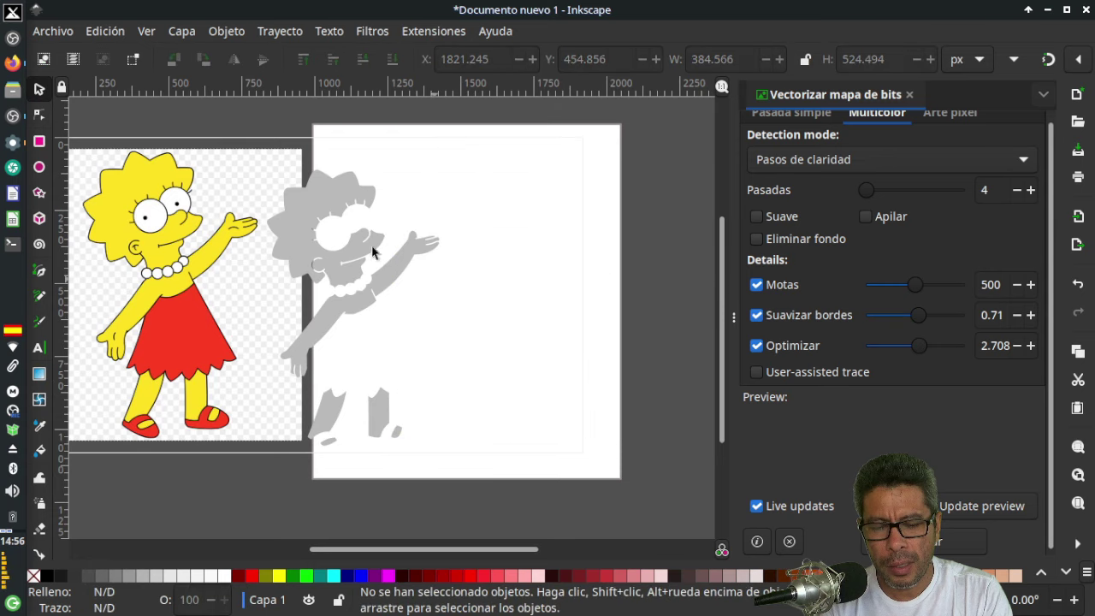
left_click(309, 256)
key("Delete")
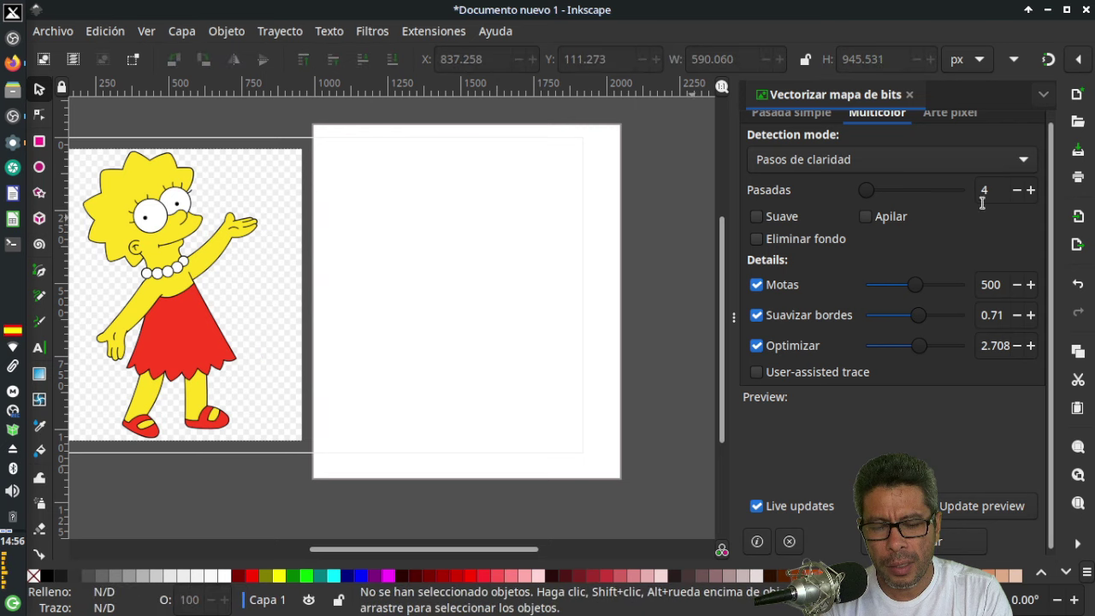
Switch the detection mode to Colores and trace the Lisa bitmap.
scroll(1055, 232, "up", 1)
left_click(915, 173)
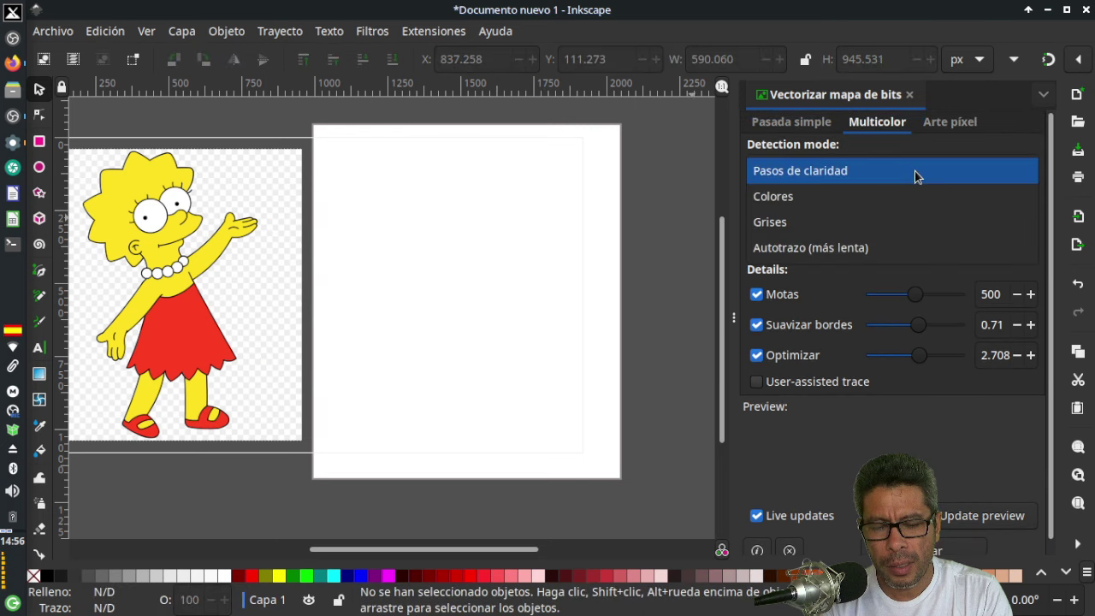
left_click(858, 197)
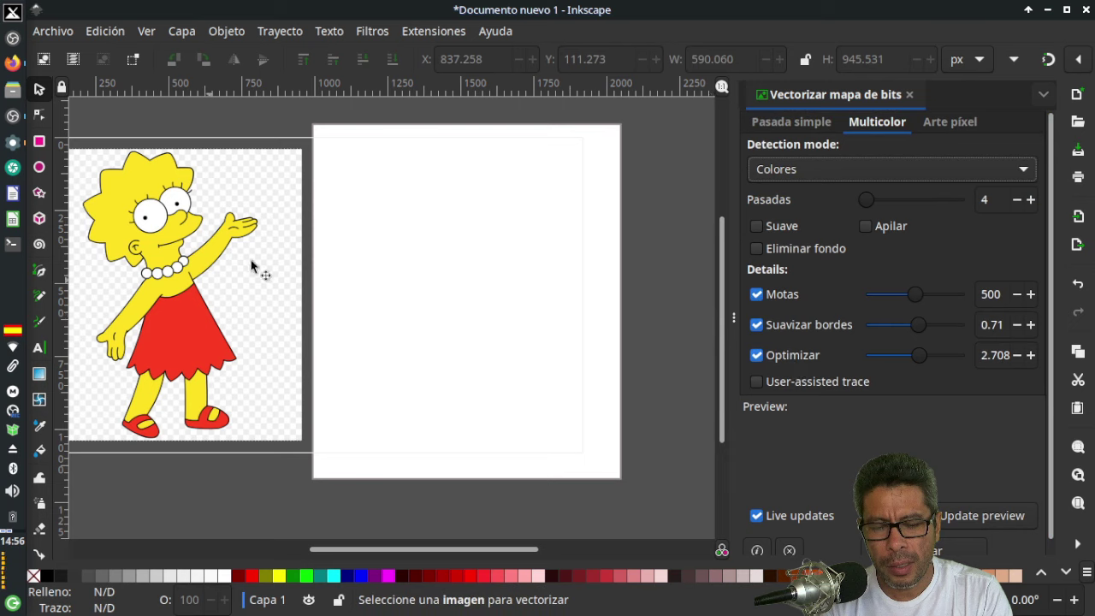
left_click(164, 313)
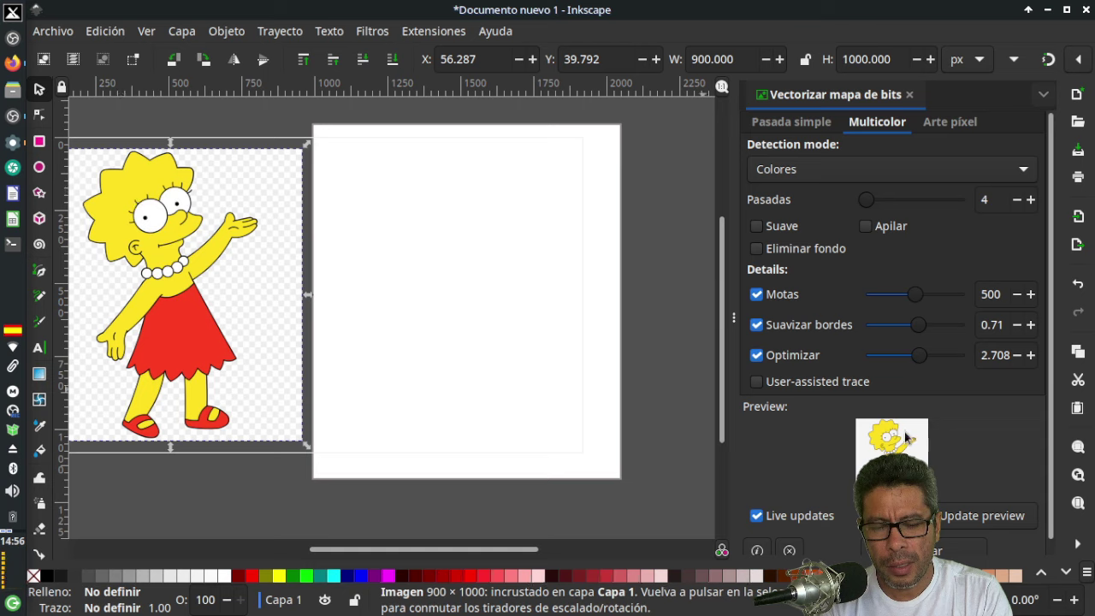
left_click(962, 546)
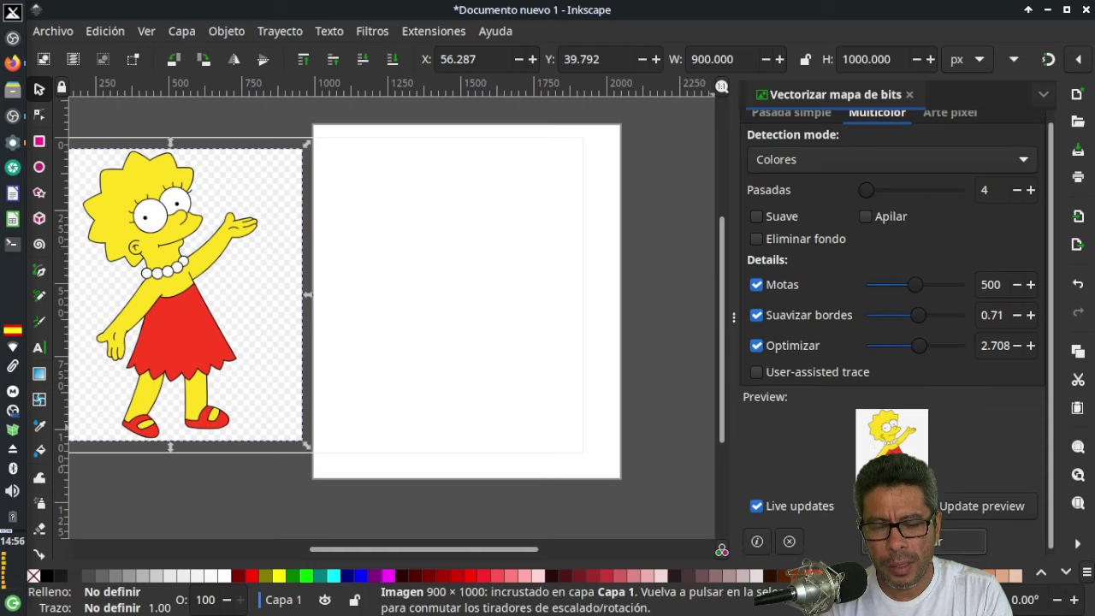
Move the colour trace onto the page, ungroup it and spread its red, black, yellow and grey layers apart.
left_click_drag(184, 336, 488, 332)
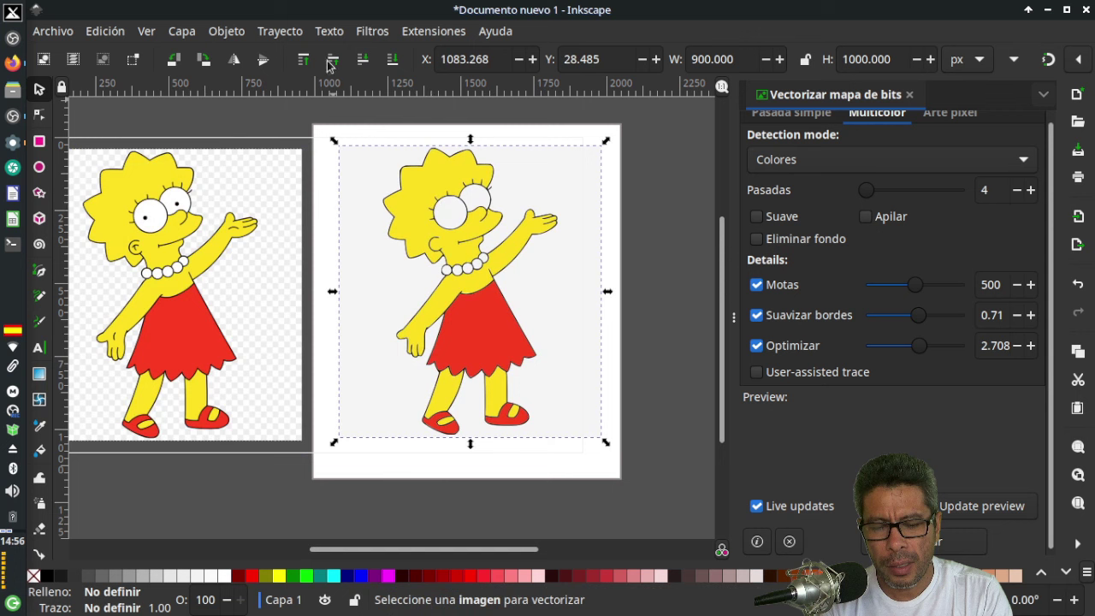
left_click(242, 33)
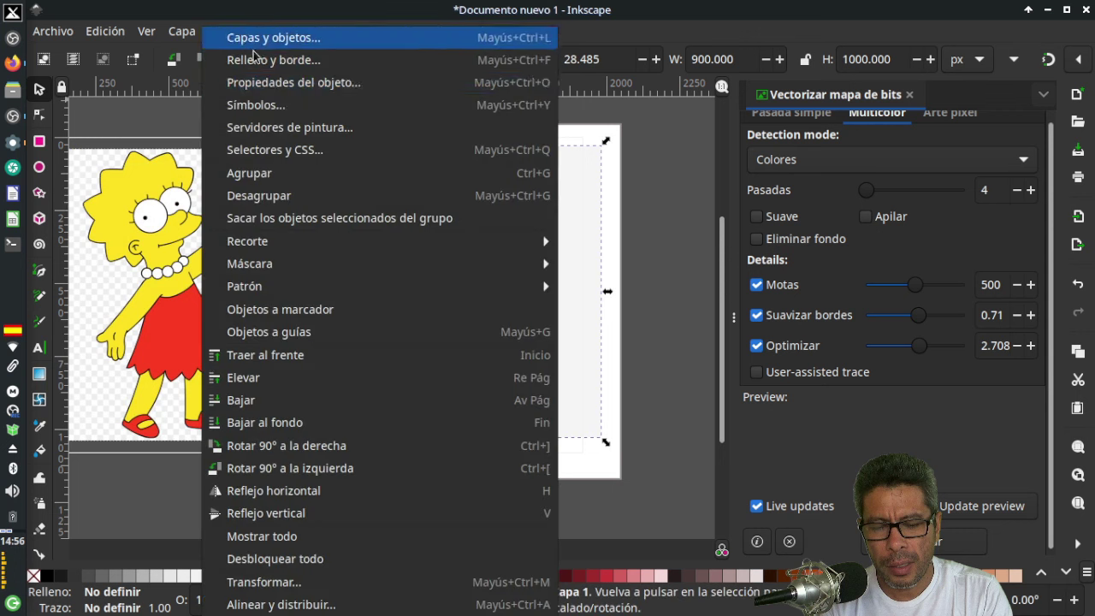
left_click(282, 195)
left_click(652, 220)
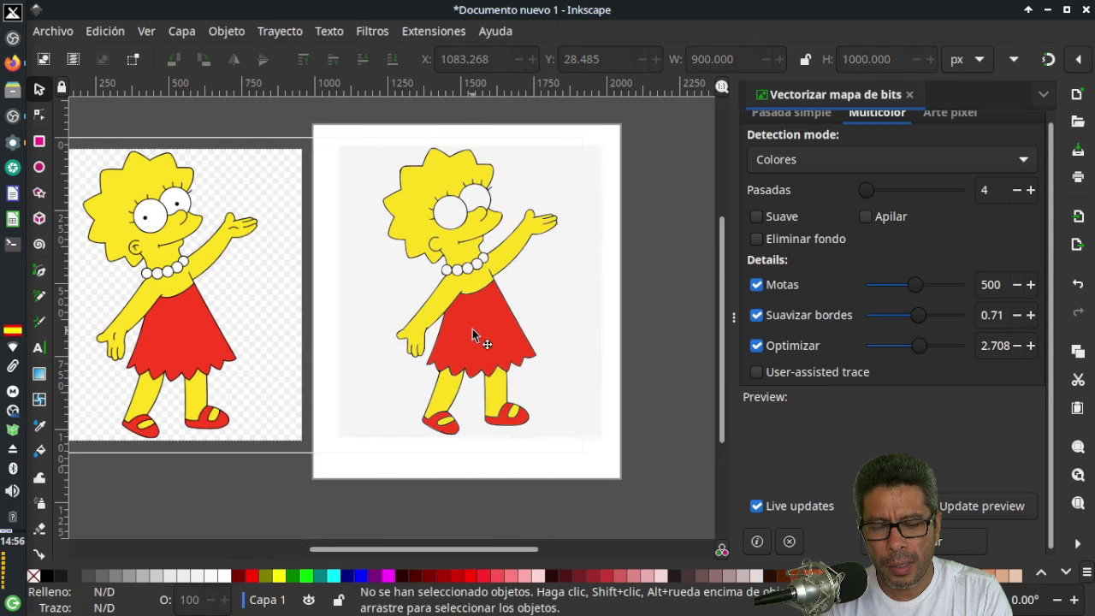
left_click_drag(489, 324, 570, 291)
left_click_drag(454, 297, 365, 275)
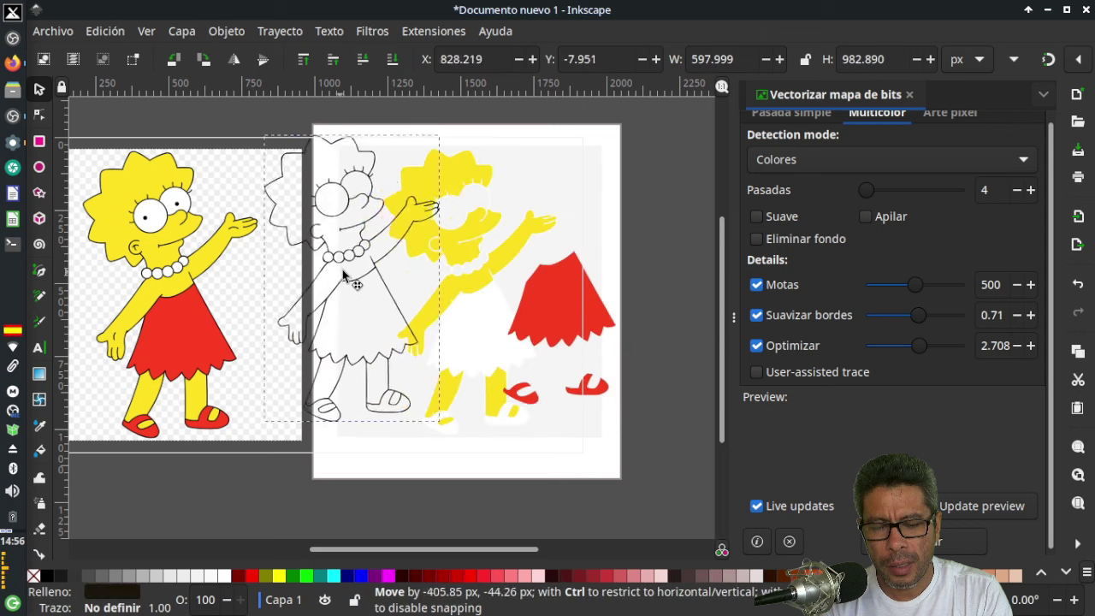
left_click_drag(437, 168, 493, 145)
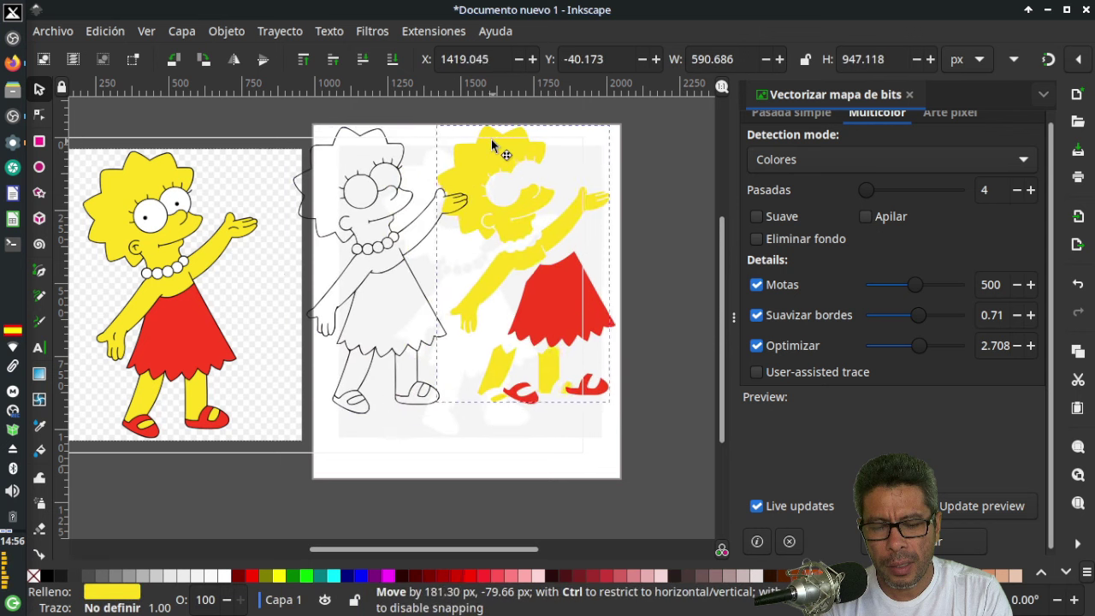
mouse_move(463, 435)
left_mouse_down()
mouse_move(610, 394)
mouse_move(332, 411)
left_mouse_up()
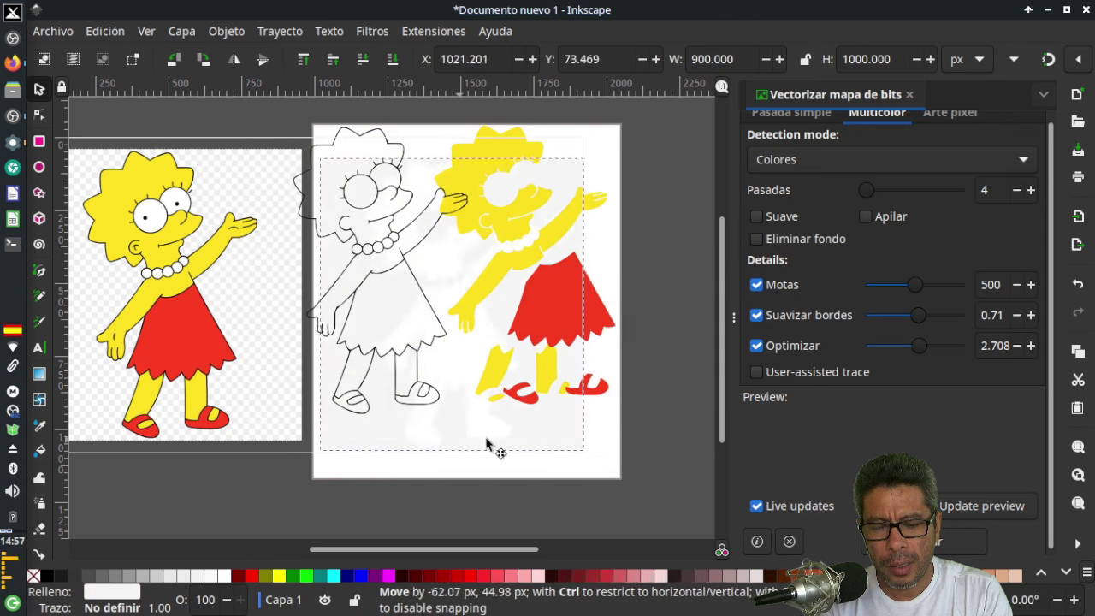
left_click_drag(330, 409, 607, 414)
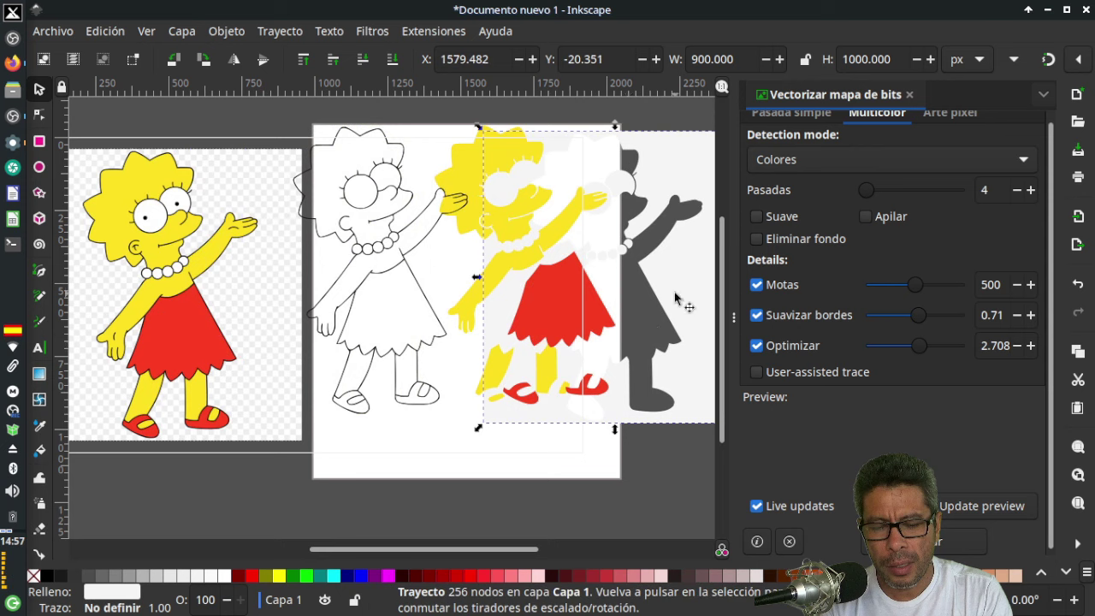
Delete the grey background, red dress, yellow fill and black outline pieces.
key("Delete")
left_click(603, 319)
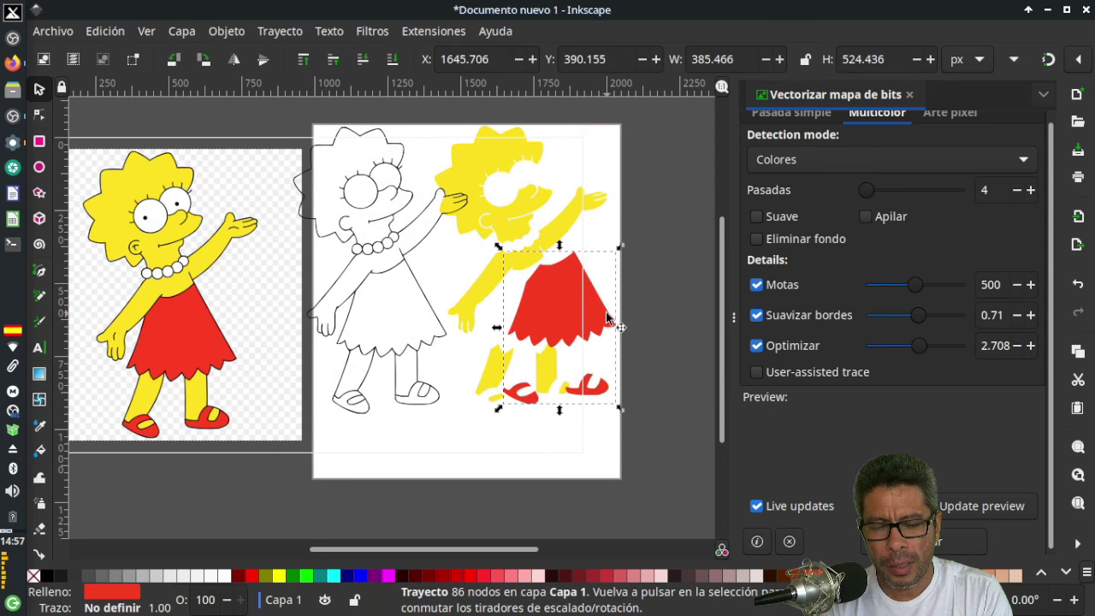
key("Delete")
left_click(514, 272)
key("Delete")
left_click(381, 304)
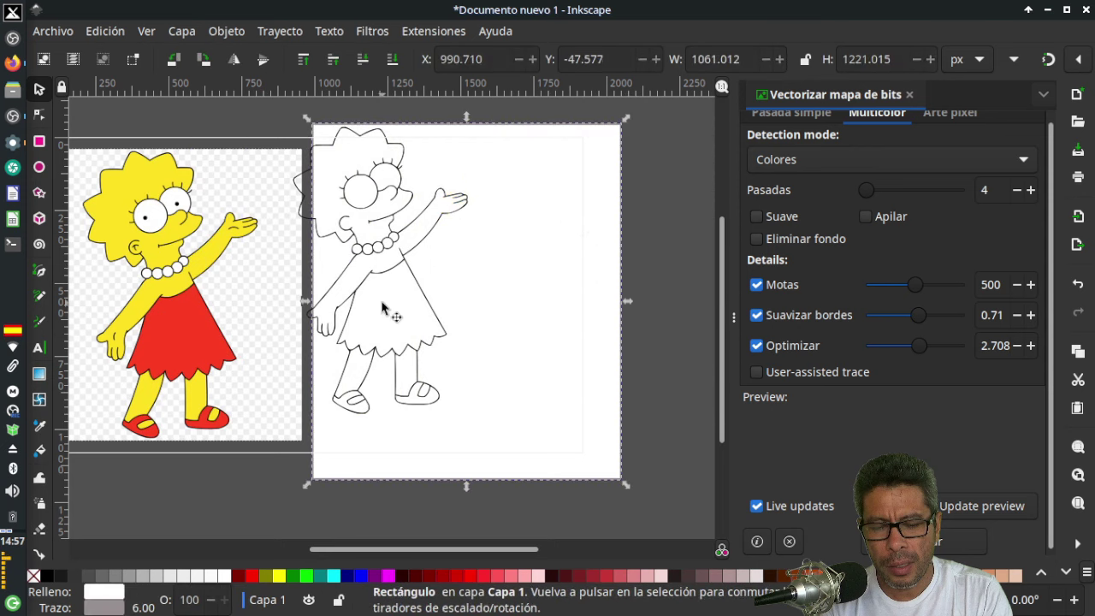
left_click(381, 276)
key("Delete")
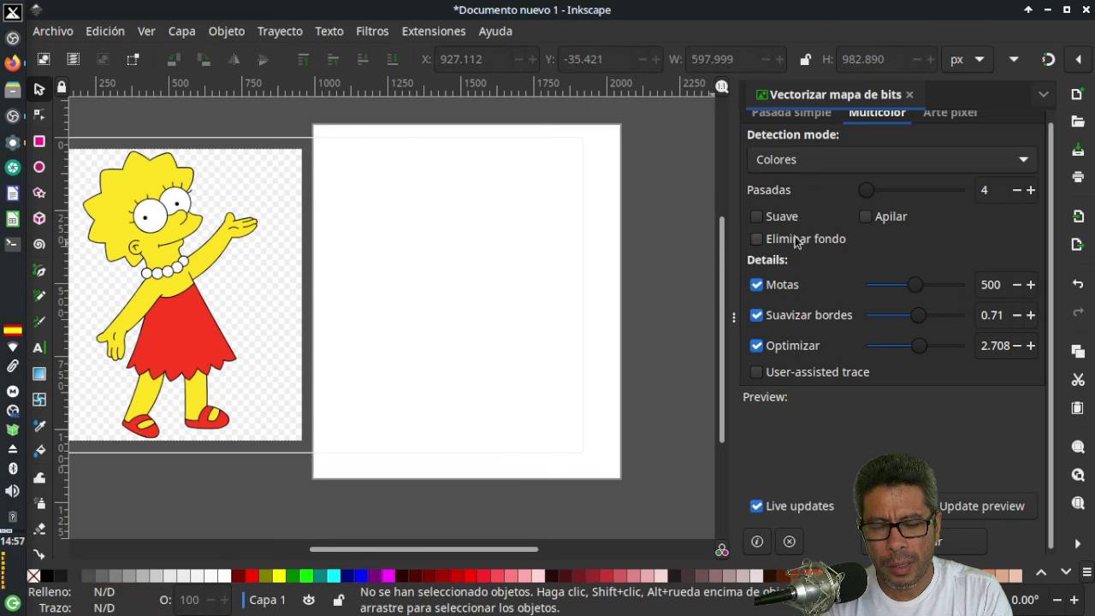
Tick Eliminar fondo, make a test trace of Lisa on the page, then delete it.
left_click(757, 240)
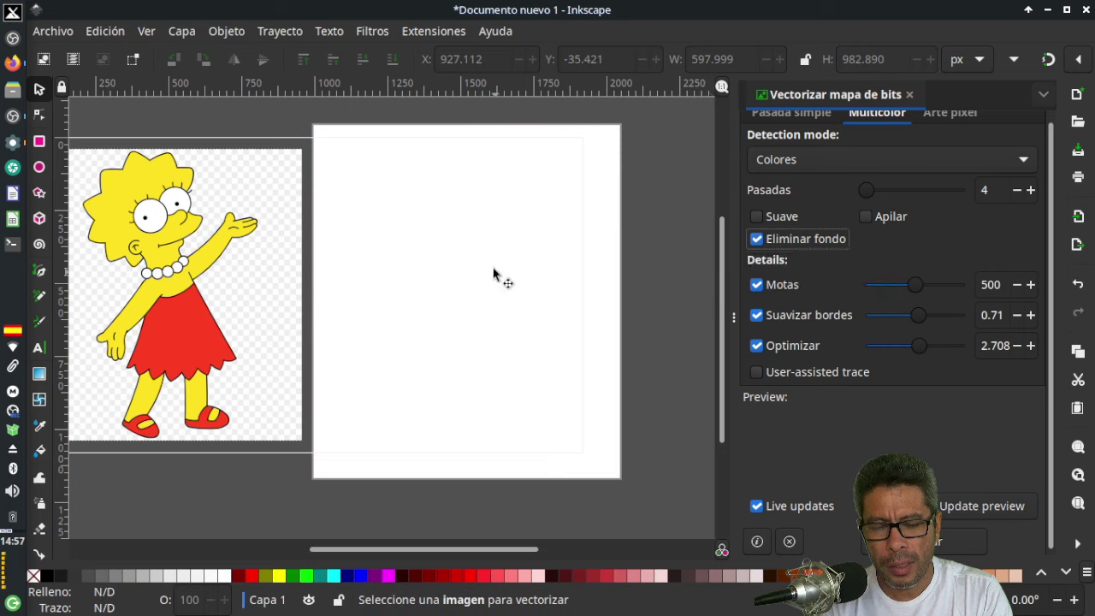
left_click(240, 294)
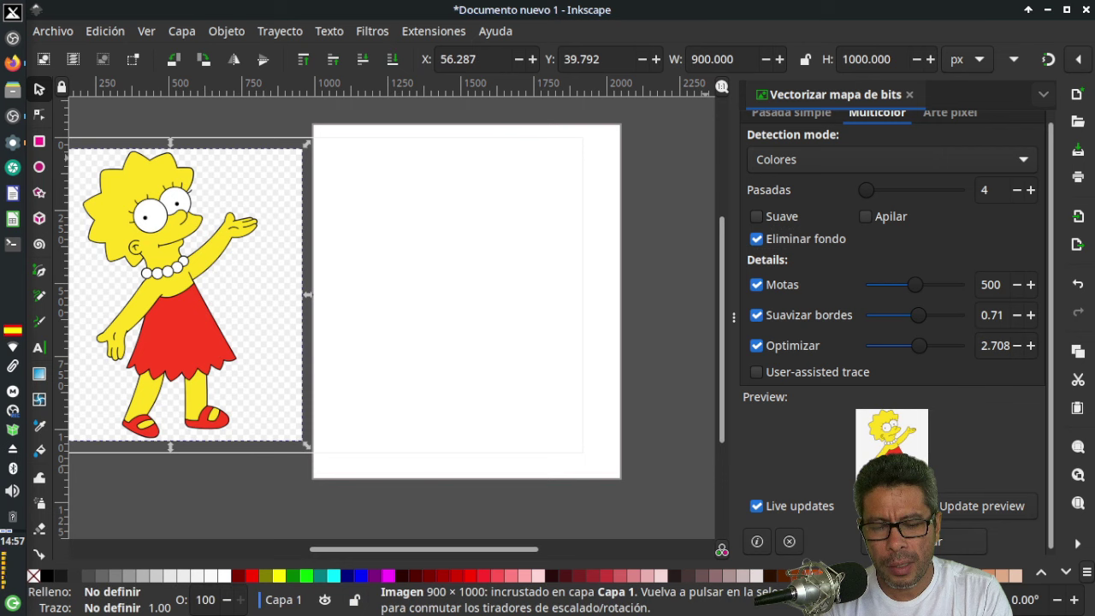
left_click(958, 541)
mouse_move(196, 318)
left_mouse_down()
mouse_move(341, 350)
mouse_move(496, 336)
left_mouse_up()
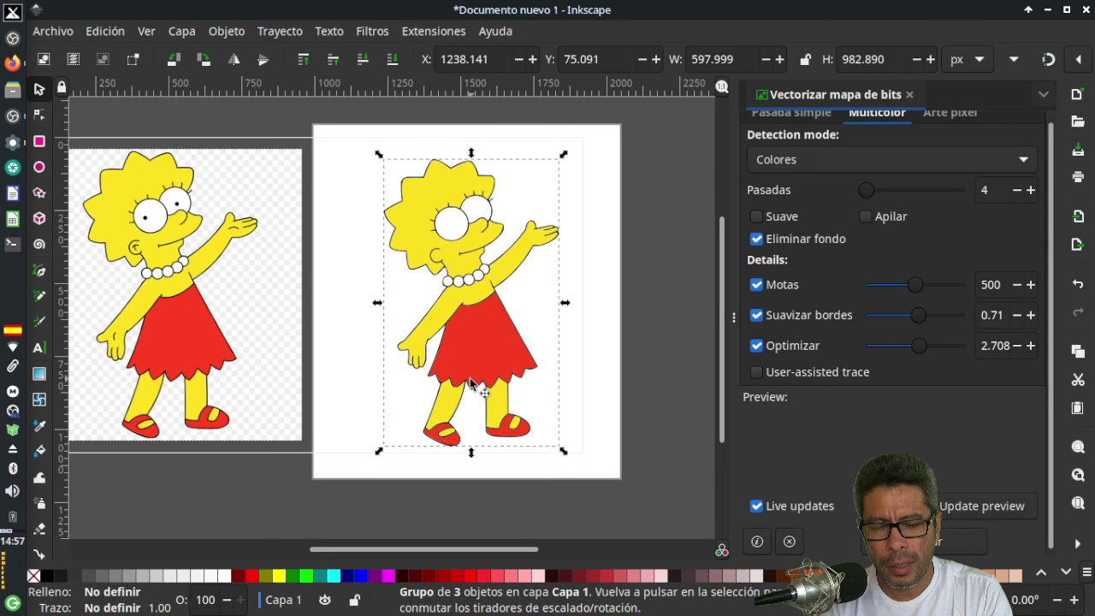
key("Delete")
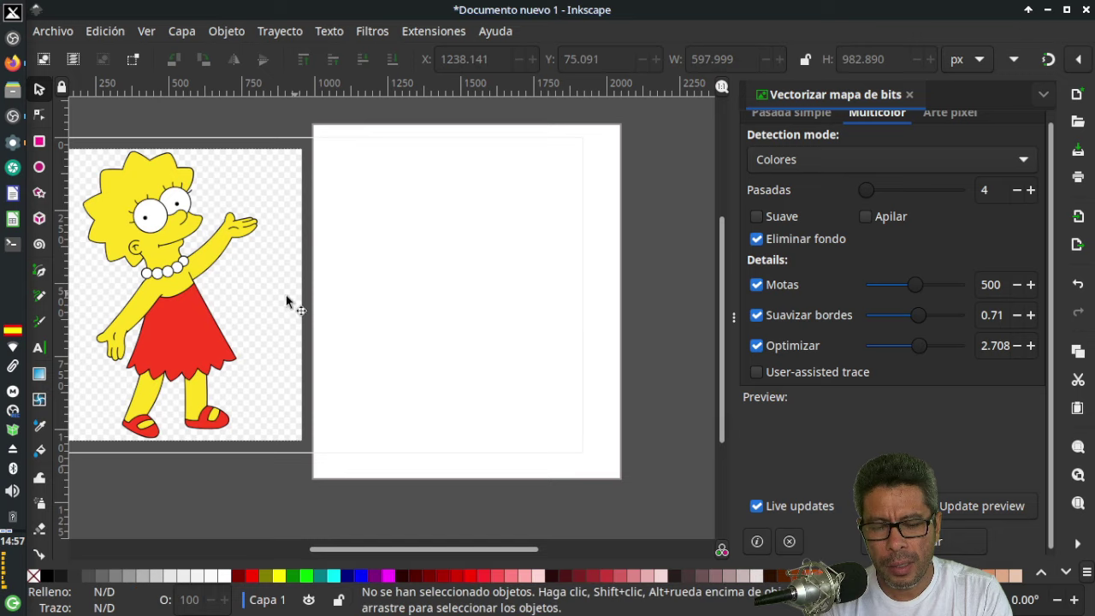
Retrace the Lisa bitmap in colour, move it onto the page and ungroup it.
left_click(194, 334)
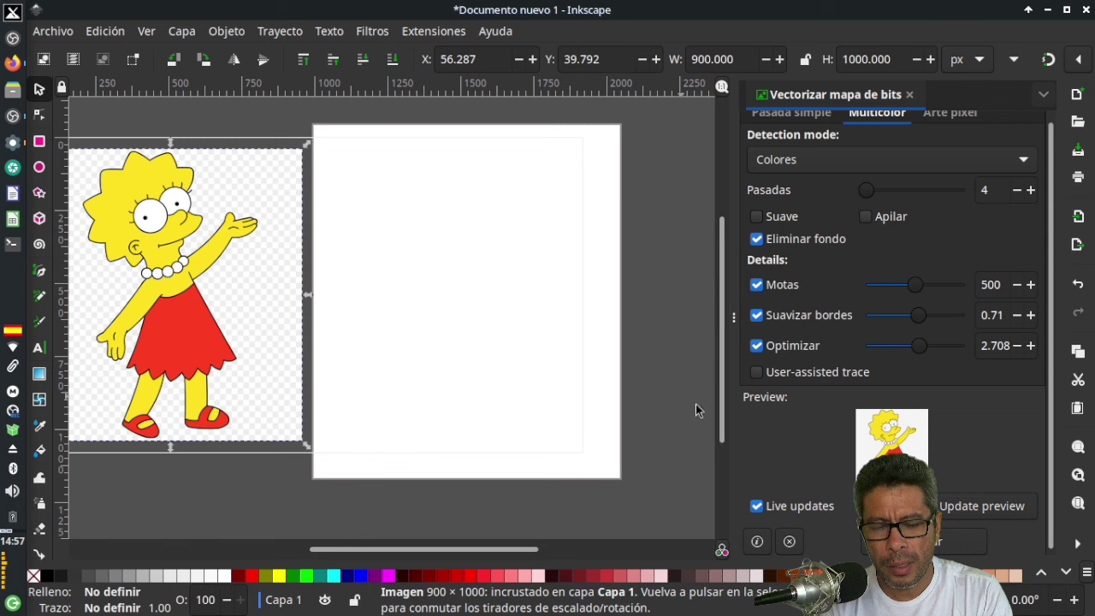
left_click(958, 540)
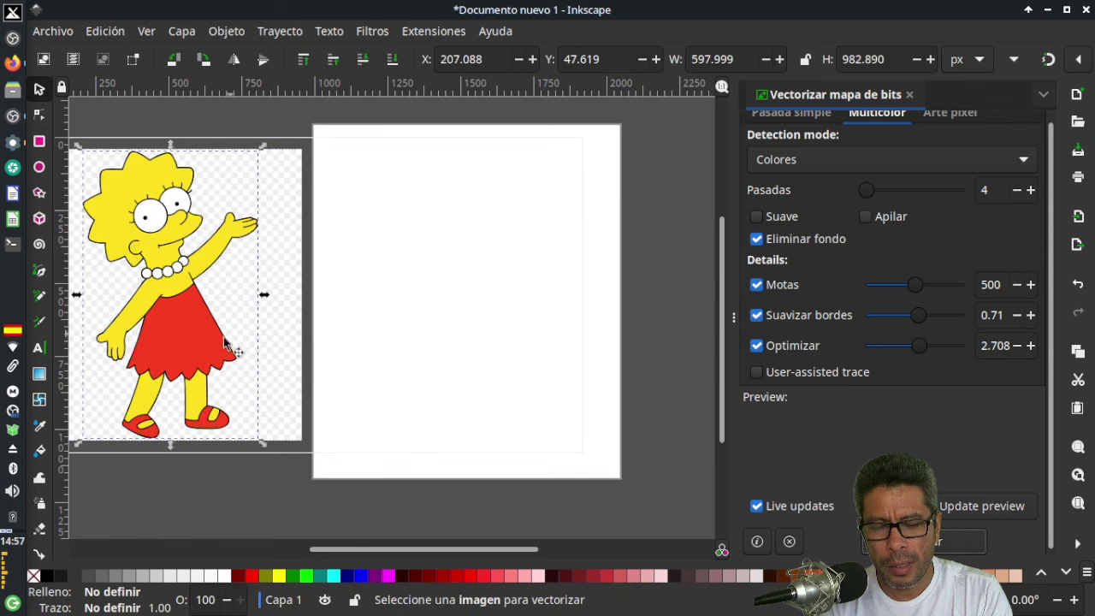
left_click_drag(210, 337, 523, 322)
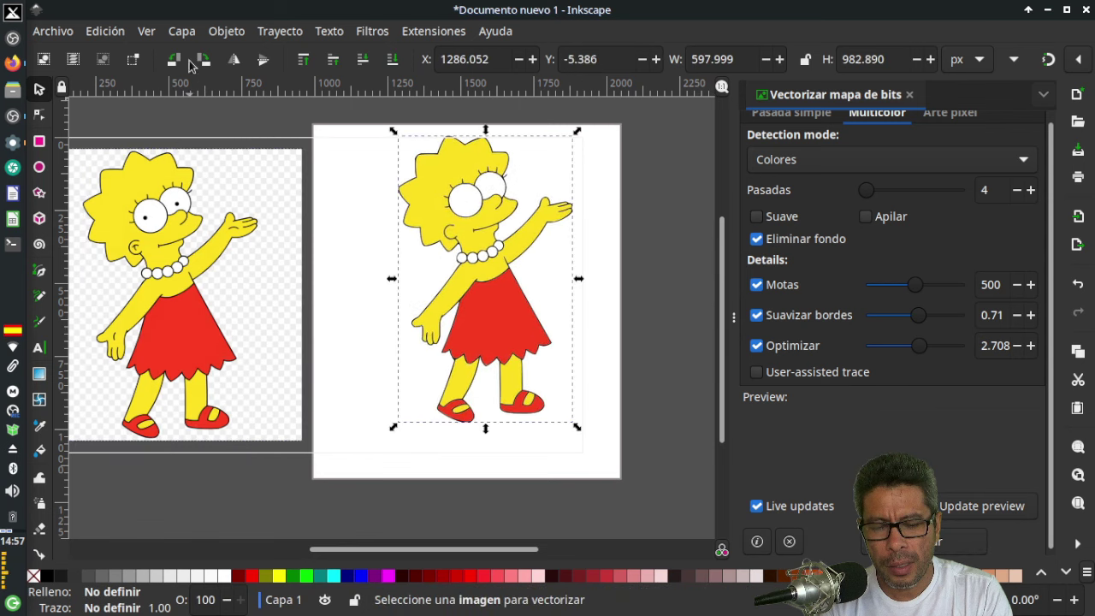
left_click(227, 32)
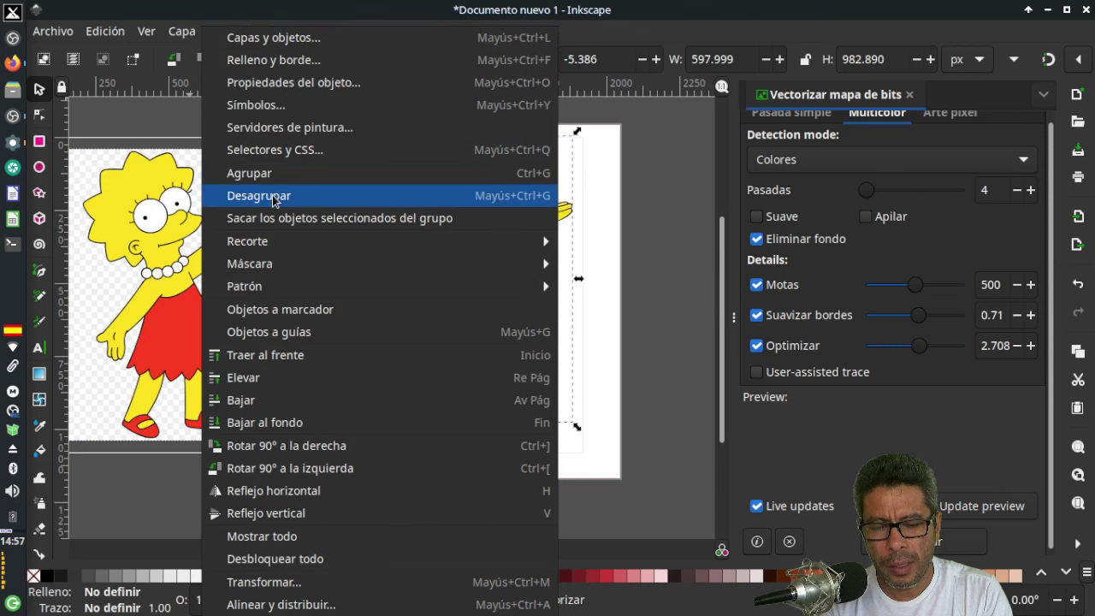
left_click(273, 198)
Pull the red dress, black outline and yellow fill pieces apart.
left_click(606, 295)
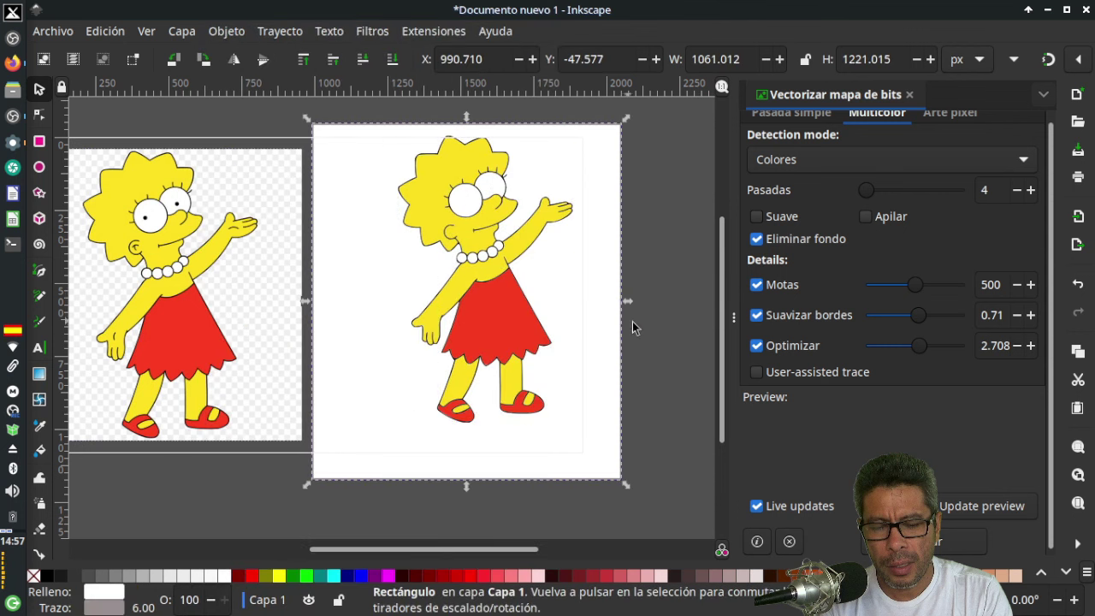
key("Escape")
left_click(482, 329)
left_click_drag(496, 328, 622, 302)
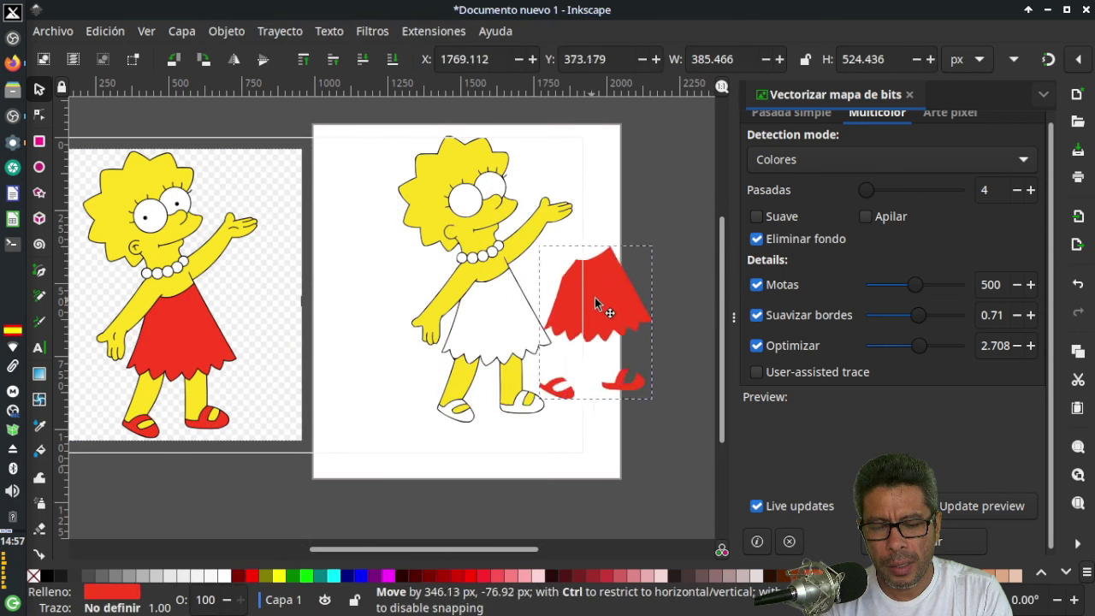
left_click_drag(482, 275, 370, 288)
mouse_move(453, 190)
left_mouse_down()
mouse_move(494, 173)
mouse_move(472, 174)
left_mouse_up()
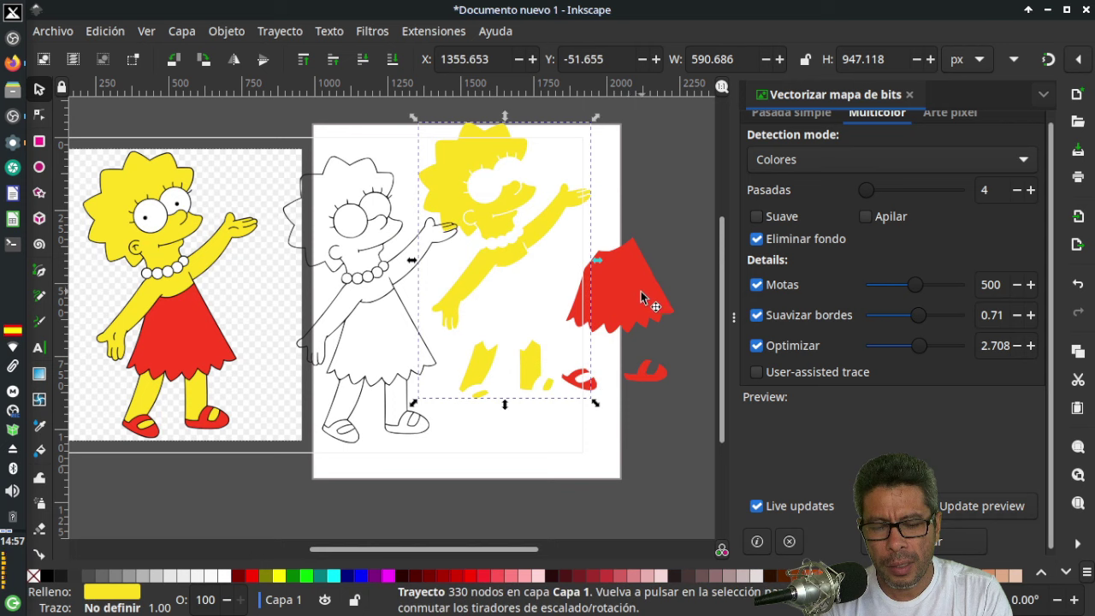
left_click_drag(629, 294, 638, 308)
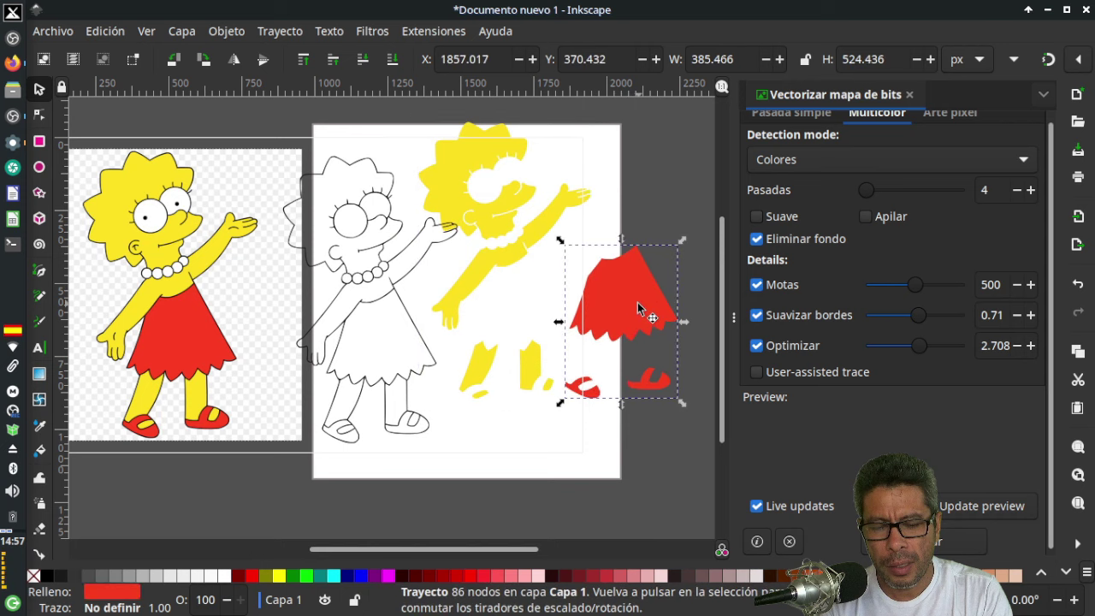
Delete the red, yellow and outline pieces and reselect the Lisa bitmap.
key("Delete")
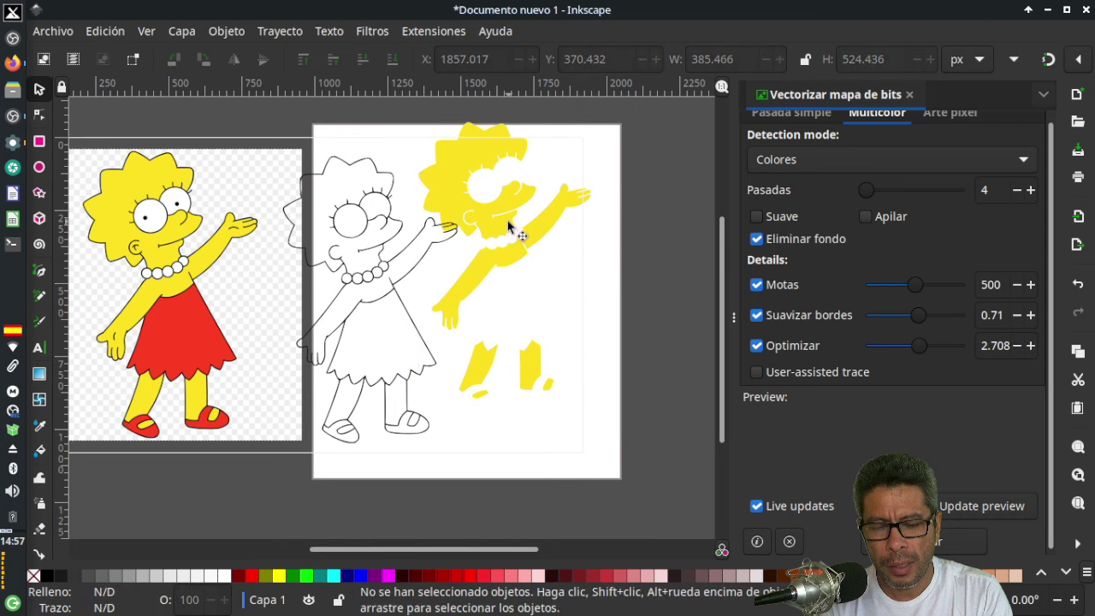
left_click(505, 219)
key("Delete")
left_click(363, 268)
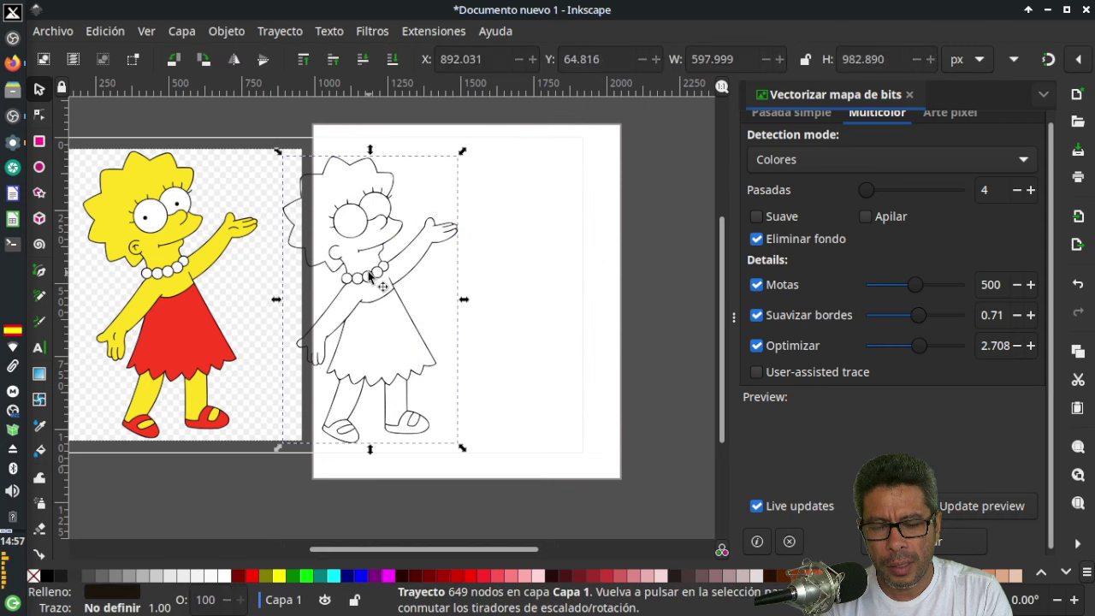
key("Delete")
left_click(176, 315)
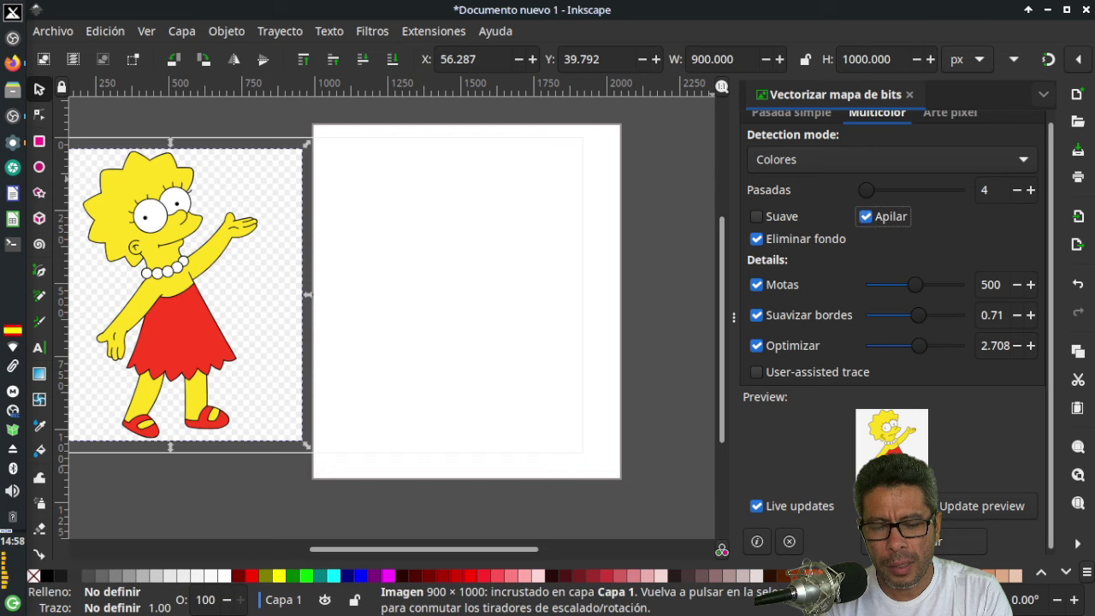
Move the stacked colour trace onto the page and ungroup it into separate layers.
key("ctrl+z")
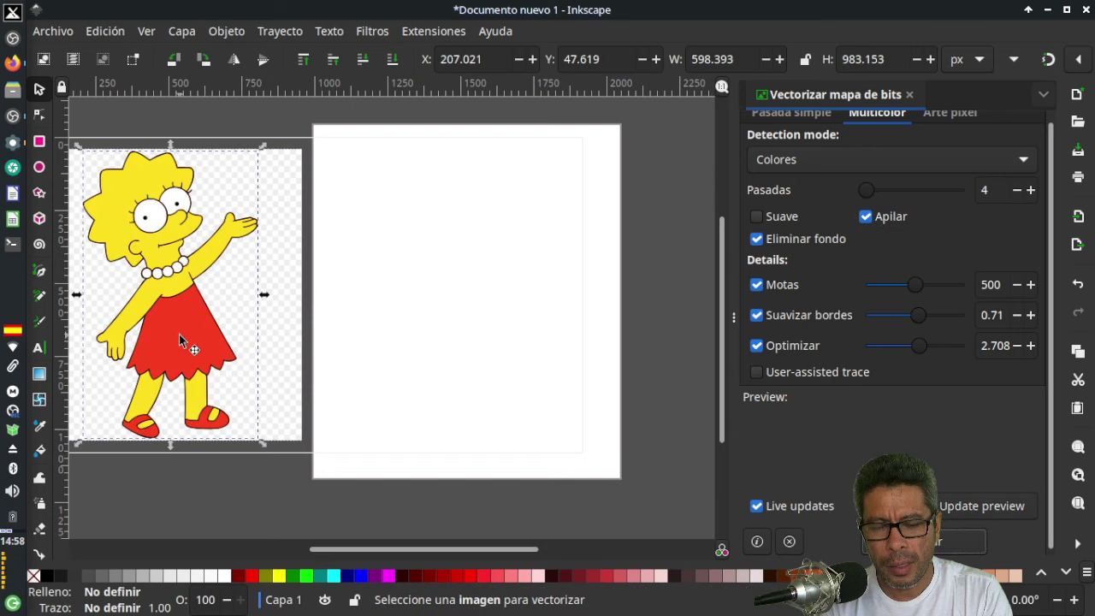
left_click_drag(179, 340, 488, 326)
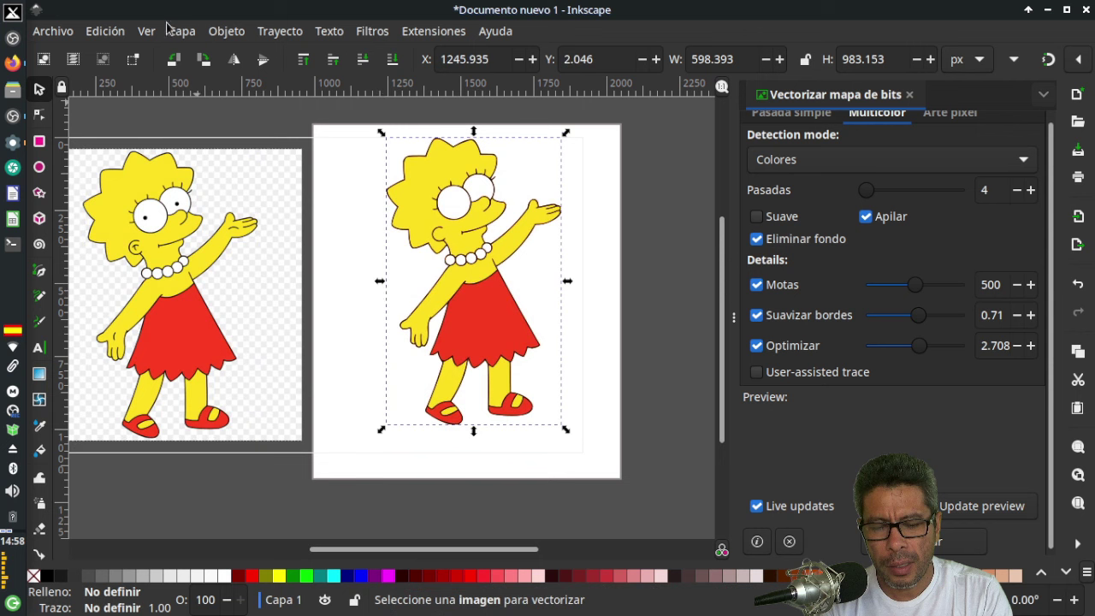
left_click(226, 30)
left_click(248, 197)
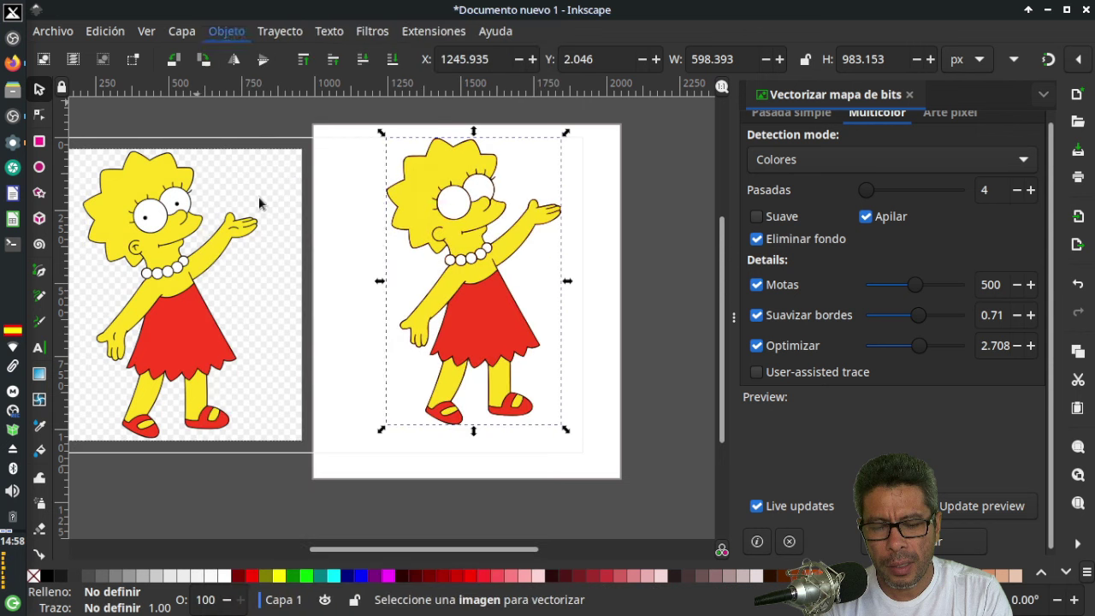
Spread the red dress, yellow fill and black outline layers apart for side-by-side comparison.
left_click(676, 262)
left_click(494, 309)
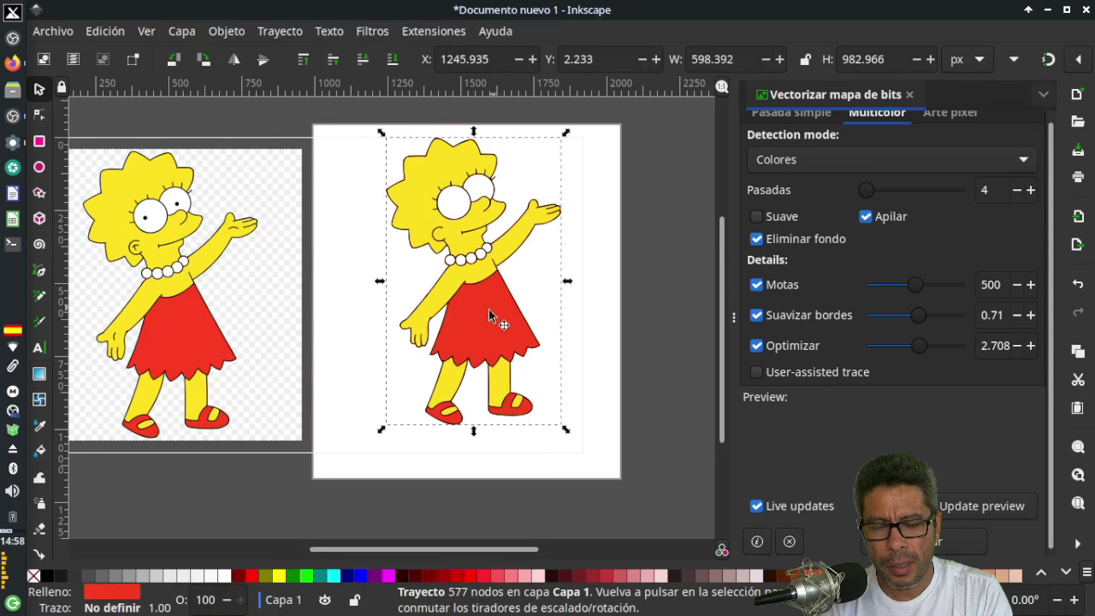
mouse_move(494, 324)
left_mouse_down()
mouse_move(564, 321)
mouse_move(611, 345)
left_mouse_up()
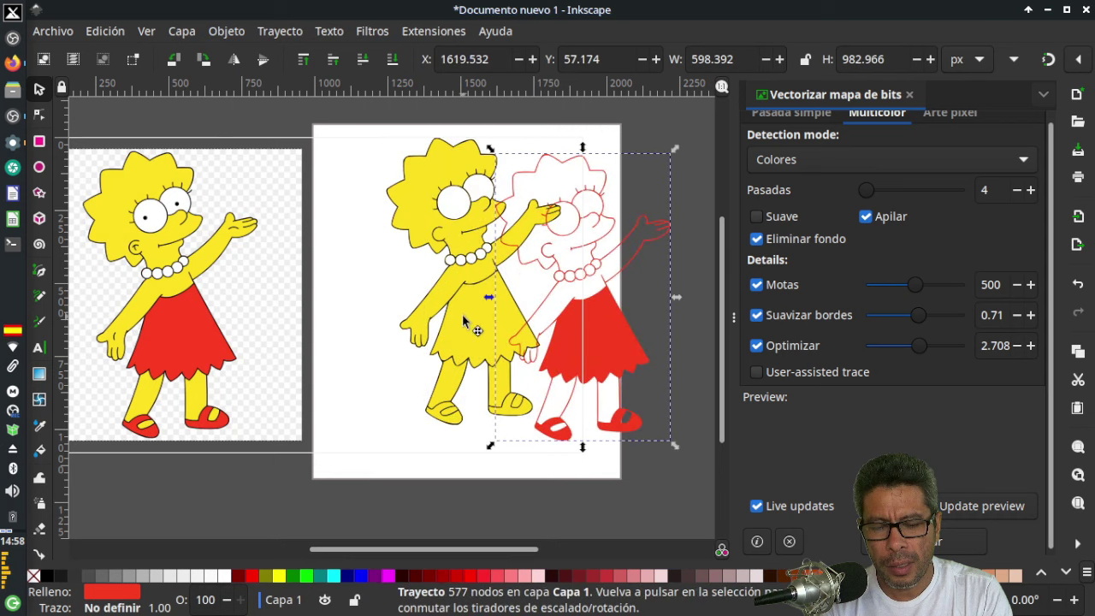
mouse_move(462, 321)
left_mouse_down()
mouse_move(378, 313)
mouse_move(359, 330)
left_mouse_up()
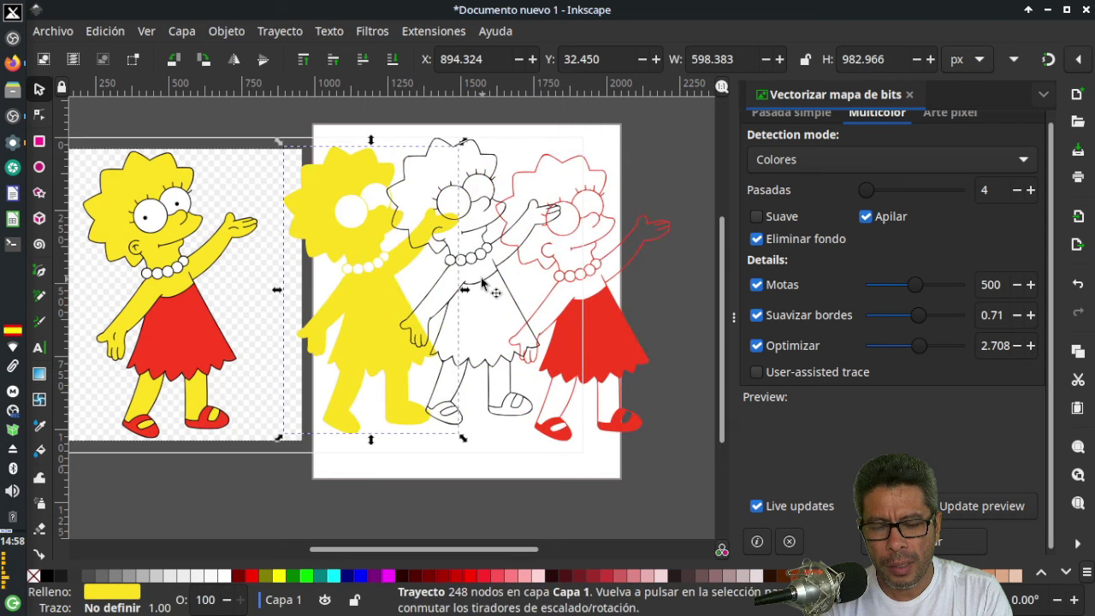
mouse_move(481, 279)
left_mouse_down()
mouse_move(485, 299)
mouse_move(486, 287)
left_mouse_up()
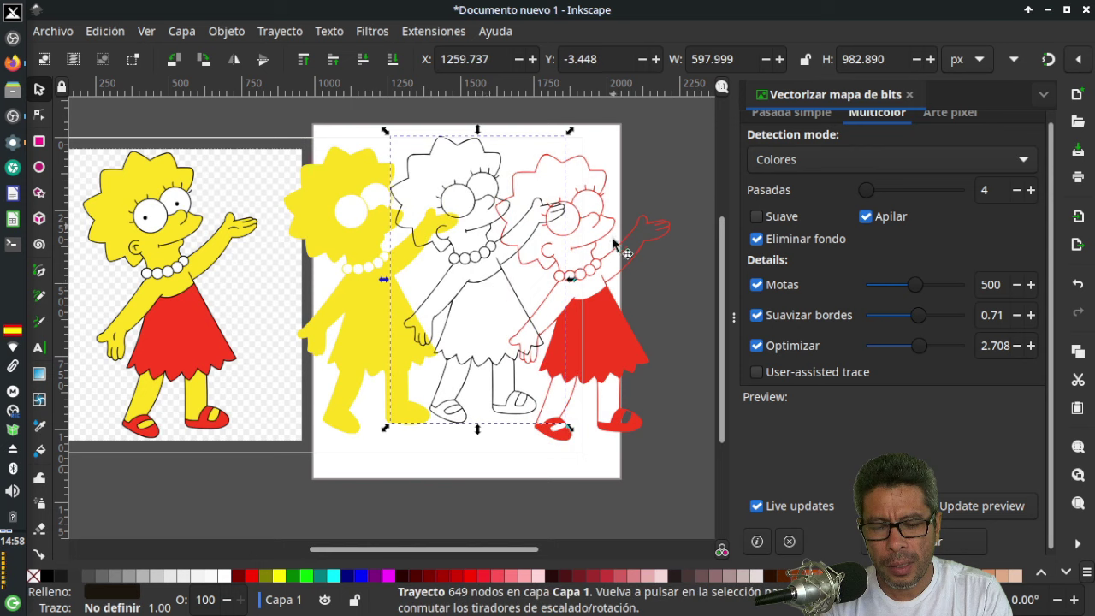
mouse_move(637, 249)
left_mouse_down()
mouse_move(650, 266)
mouse_move(637, 258)
left_mouse_up()
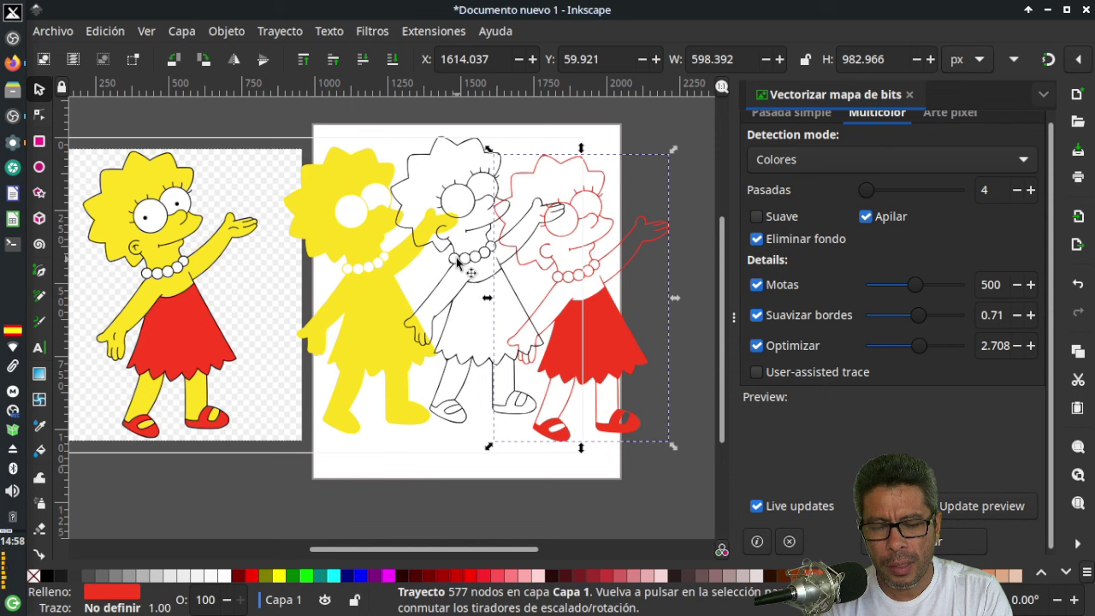
left_click_drag(458, 266, 444, 254)
left_click_drag(334, 241, 321, 246)
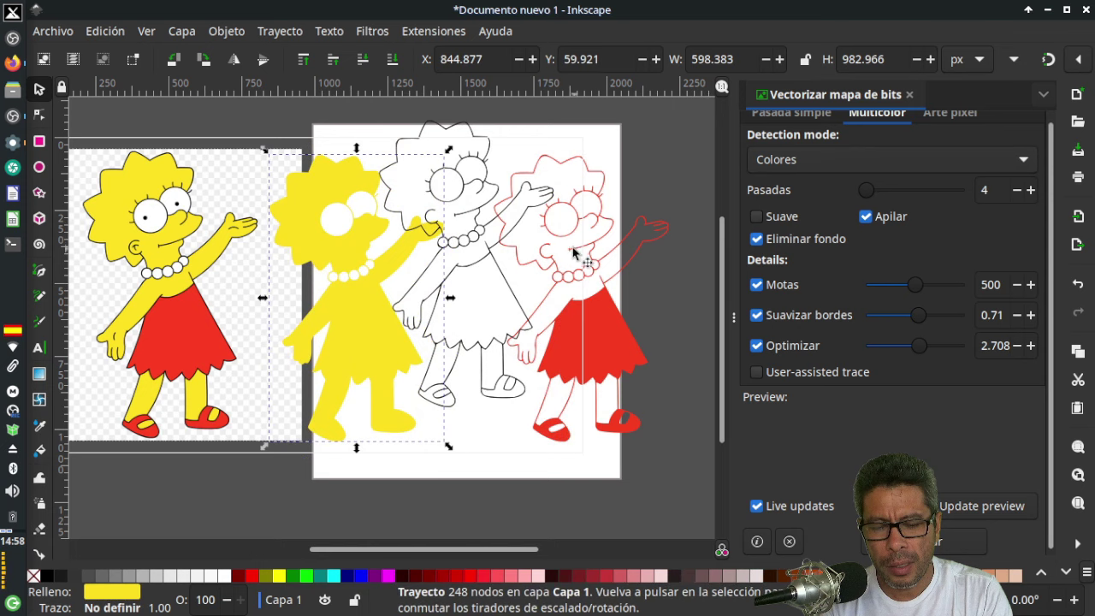
Delete the red, black outline and yellow layers, leaving the page empty.
left_click(645, 245)
key("Delete")
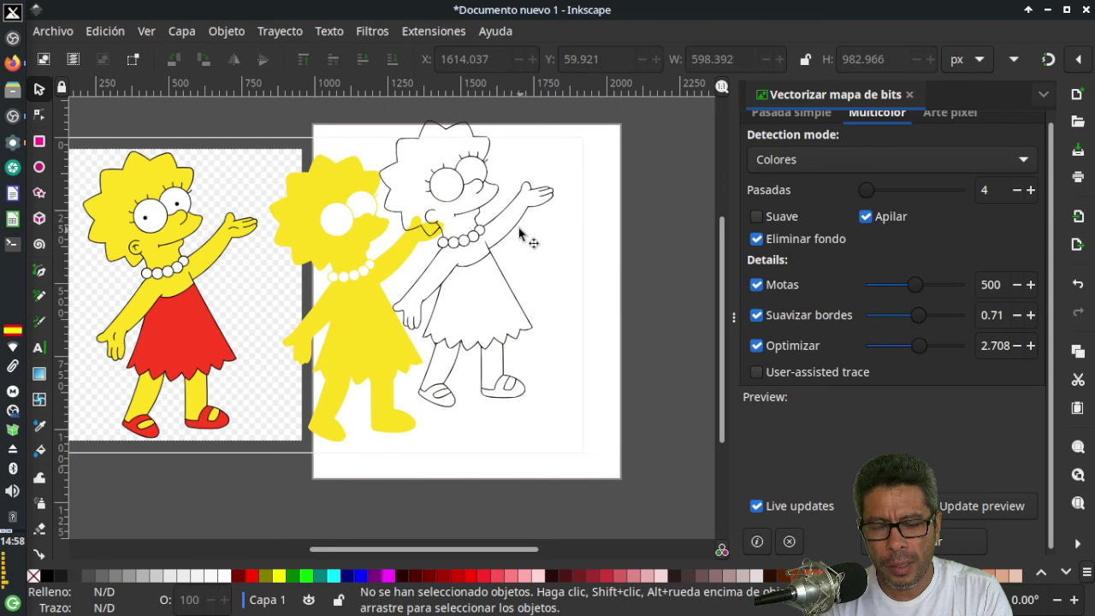
left_click(507, 232)
key("Delete")
left_click(414, 233)
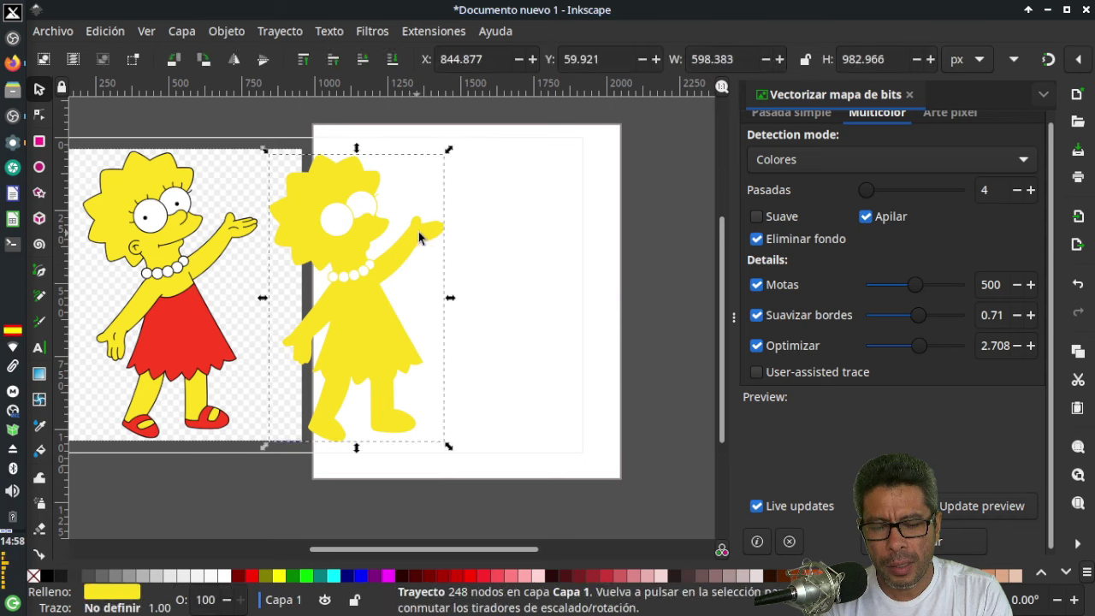
key("Delete")
left_click(913, 163)
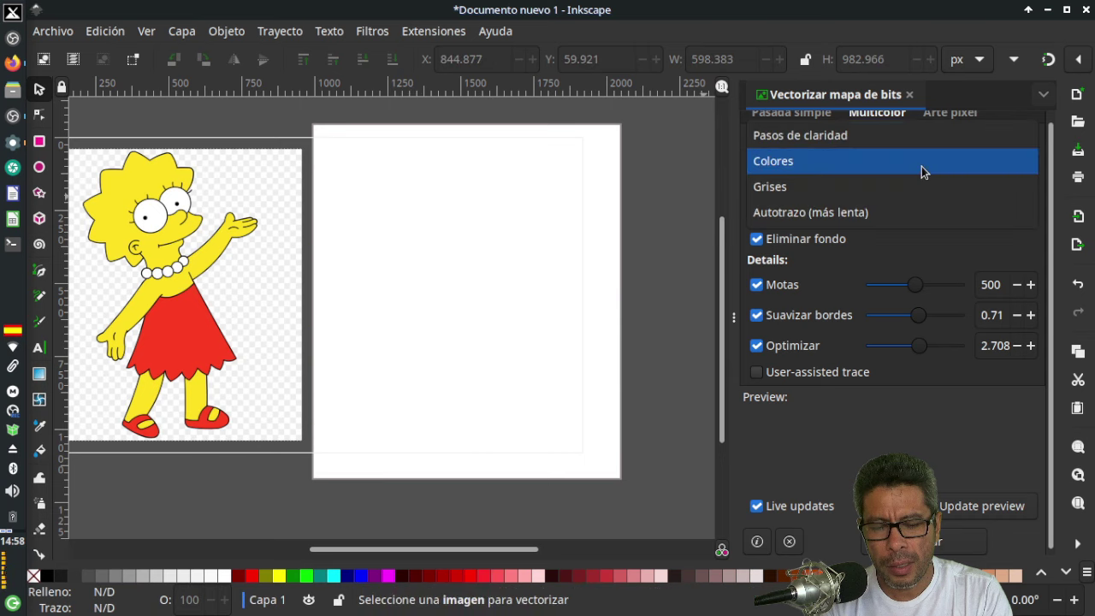
Trace the Lisa bitmap in Grises detection mode and move the grey trace onto the page.
left_click(829, 188)
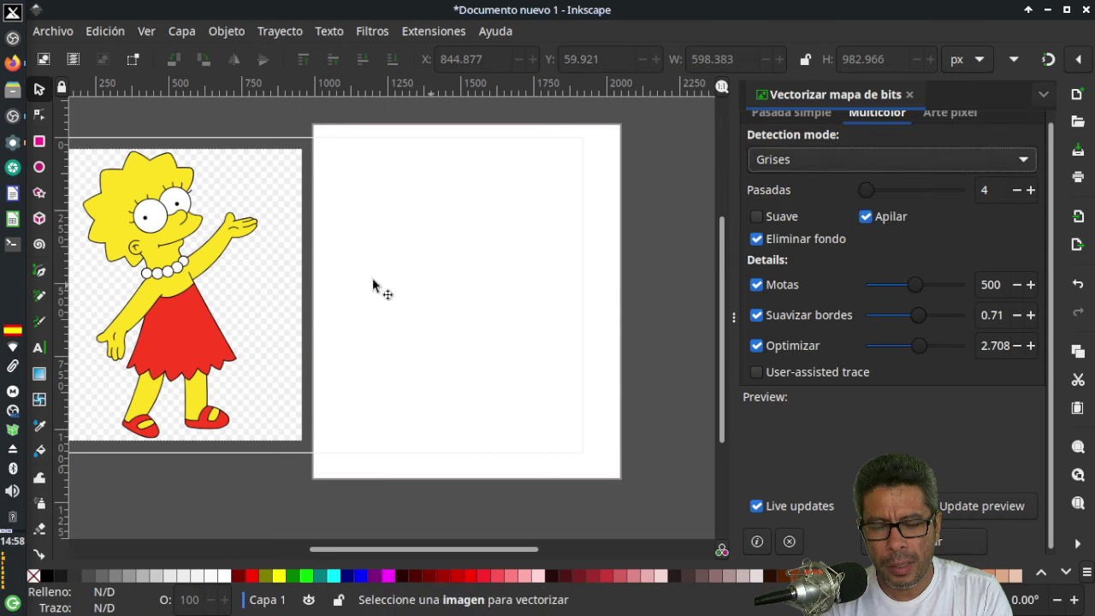
left_click(198, 324)
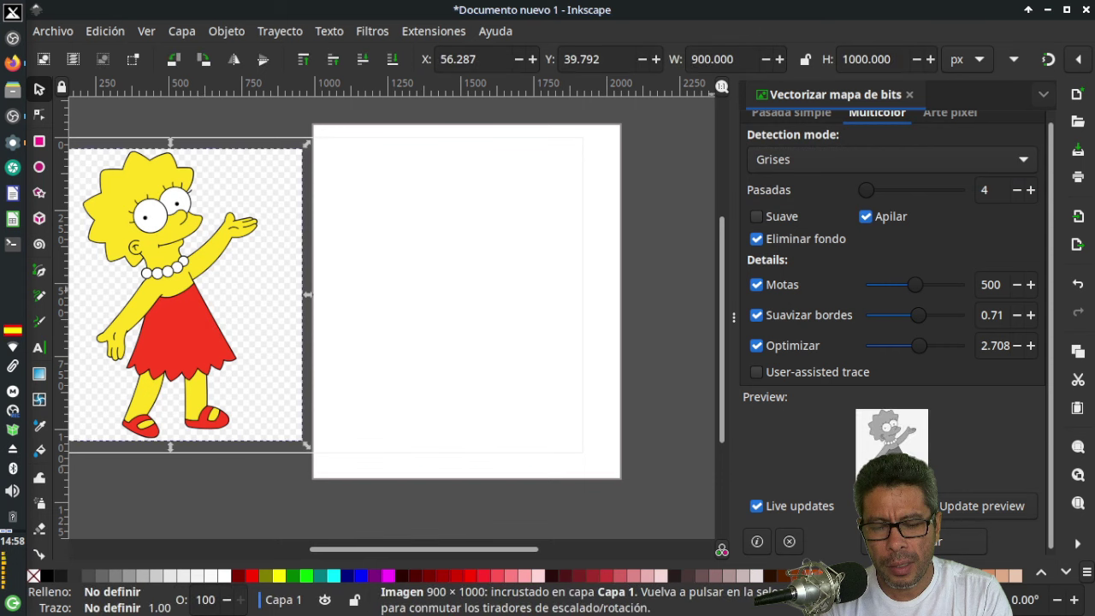
left_click(957, 541)
mouse_move(183, 348)
left_mouse_down()
mouse_move(370, 353)
mouse_move(479, 325)
left_mouse_up()
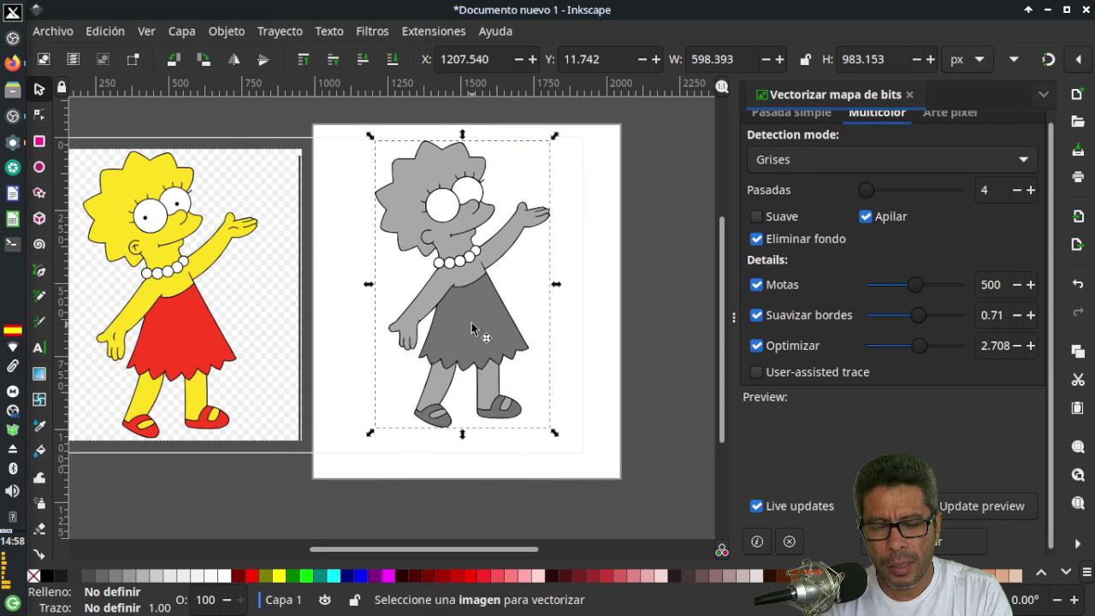
left_click(607, 309)
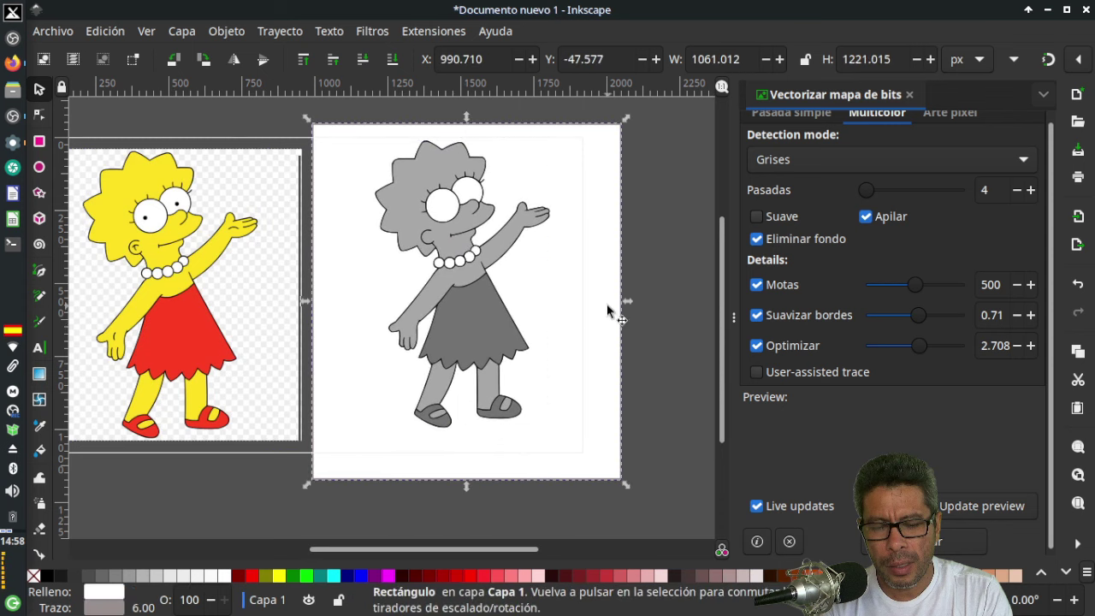
left_click(480, 335)
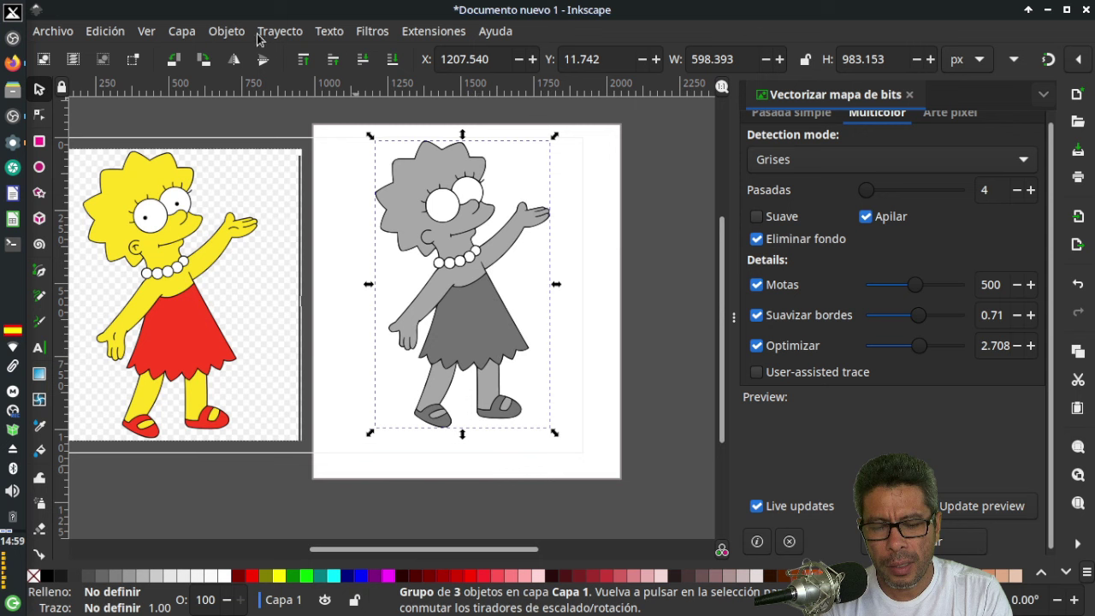
Ungroup the grey trace and drag its dark grey and light grey layers apart.
left_click(227, 30)
left_click(285, 196)
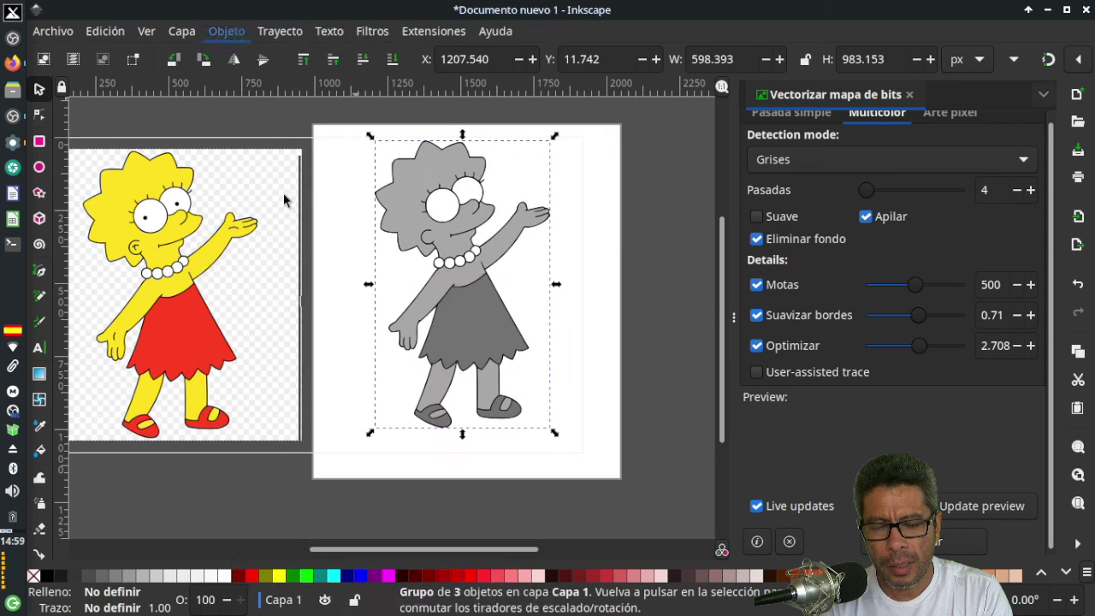
key("Escape")
left_click(469, 327)
left_click_drag(469, 327, 575, 318)
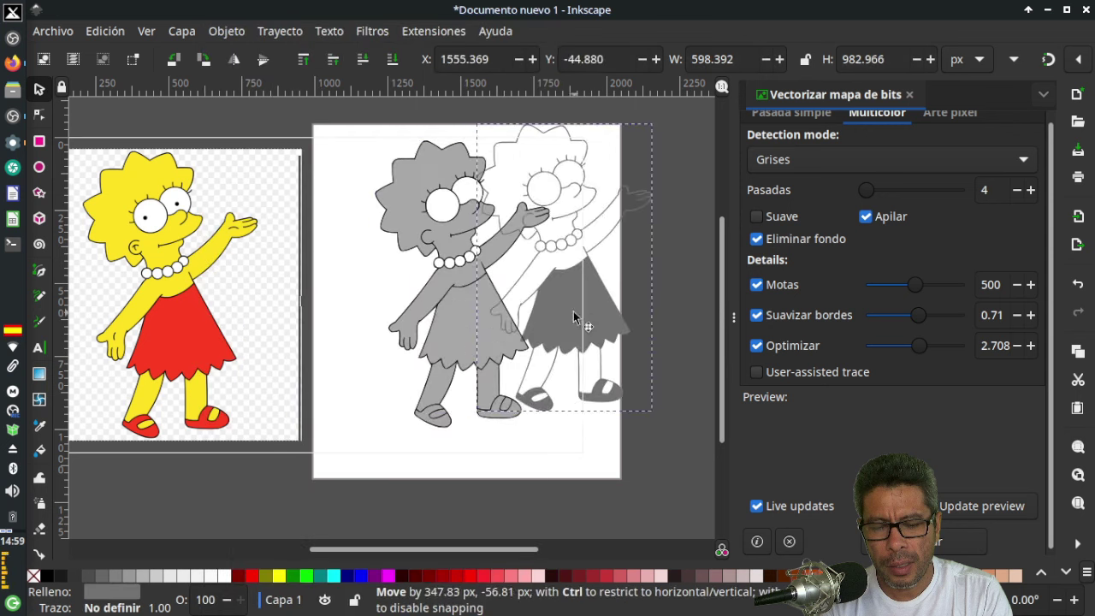
left_click_drag(449, 346, 354, 342)
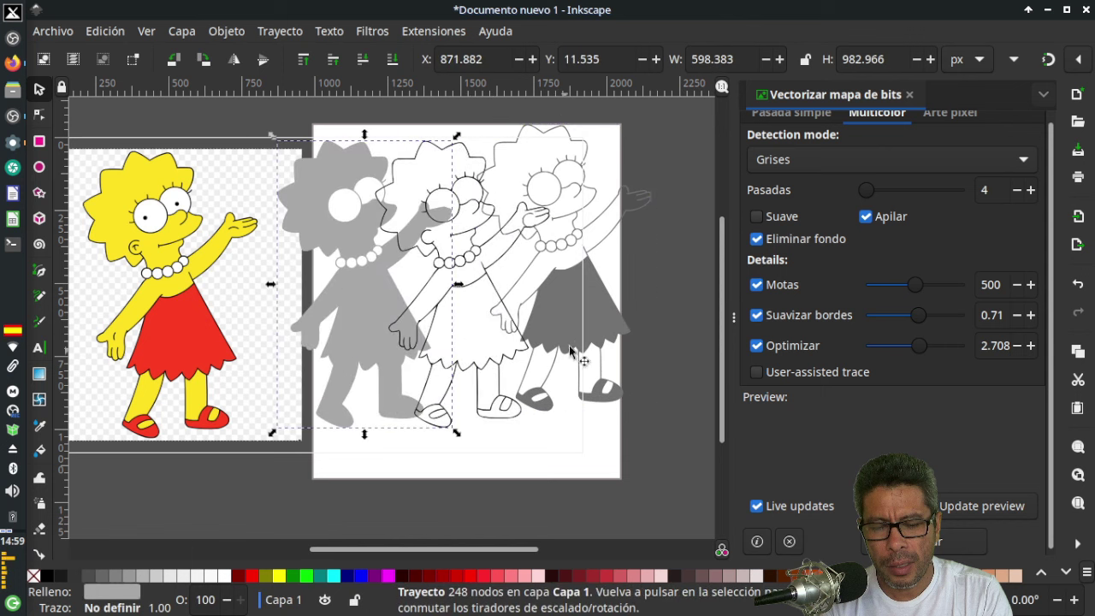
Delete the dark grey, outline and grey silhouette layers.
left_click(600, 322)
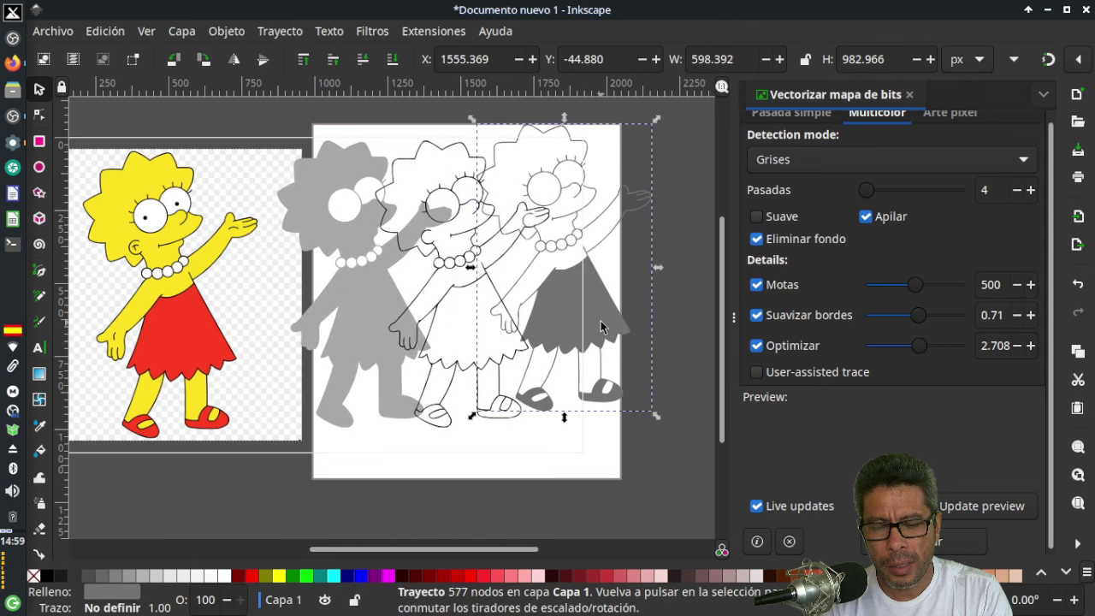
key("Delete")
left_click(495, 333)
key("Delete")
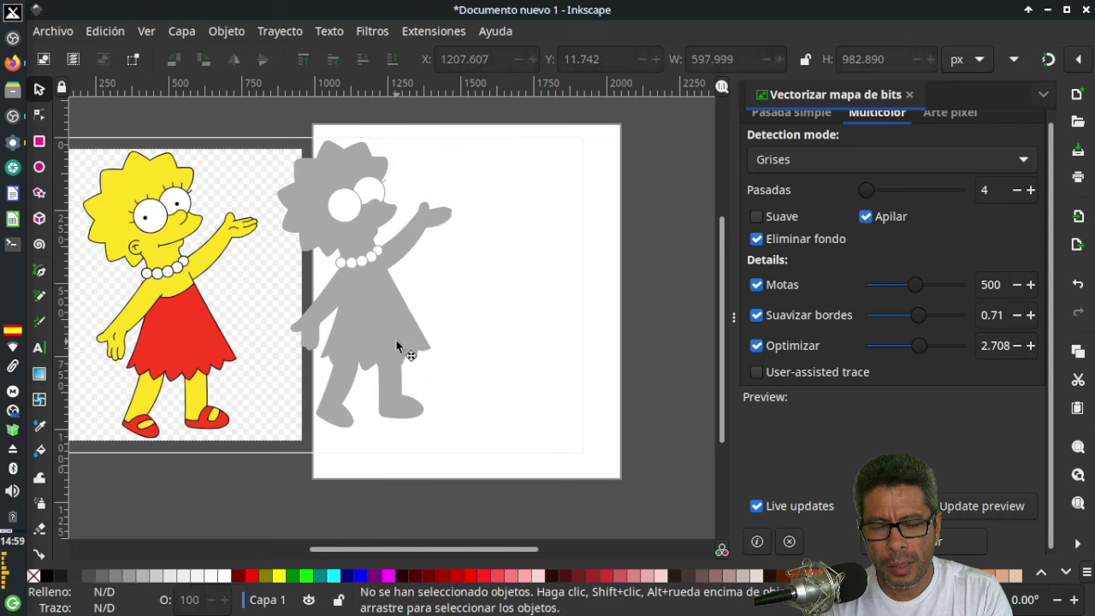
left_click(398, 347)
key("Delete")
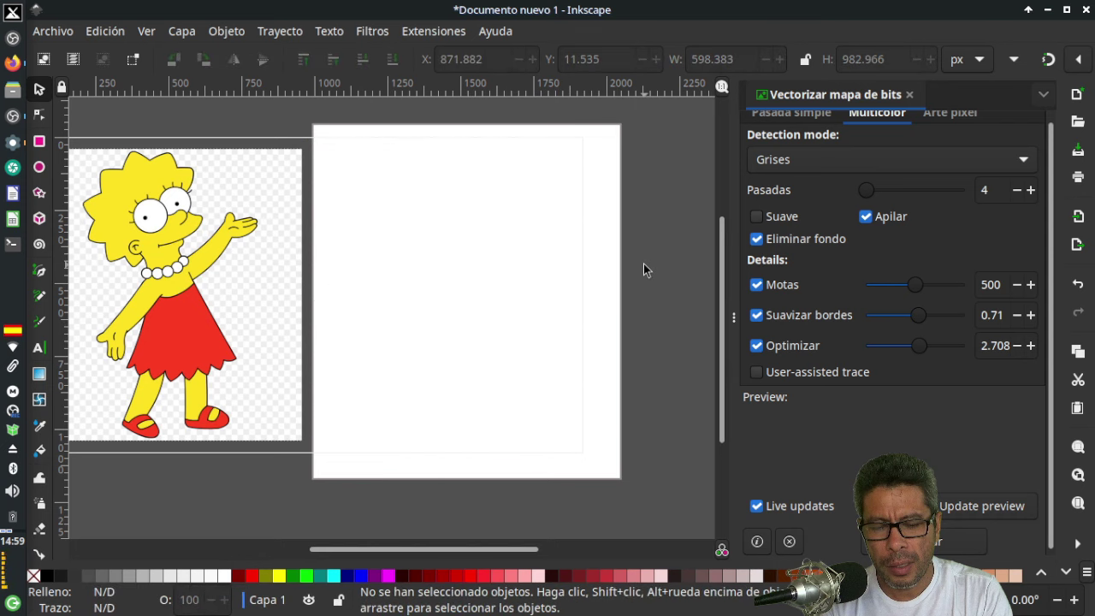
left_click(865, 161)
left_click(892, 161)
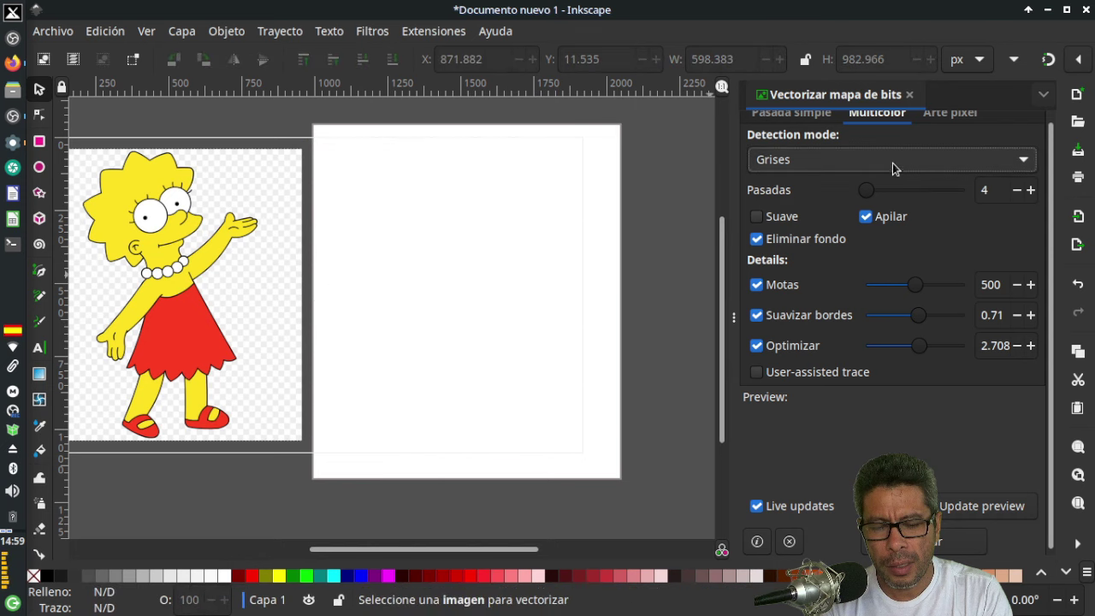
left_click(896, 161)
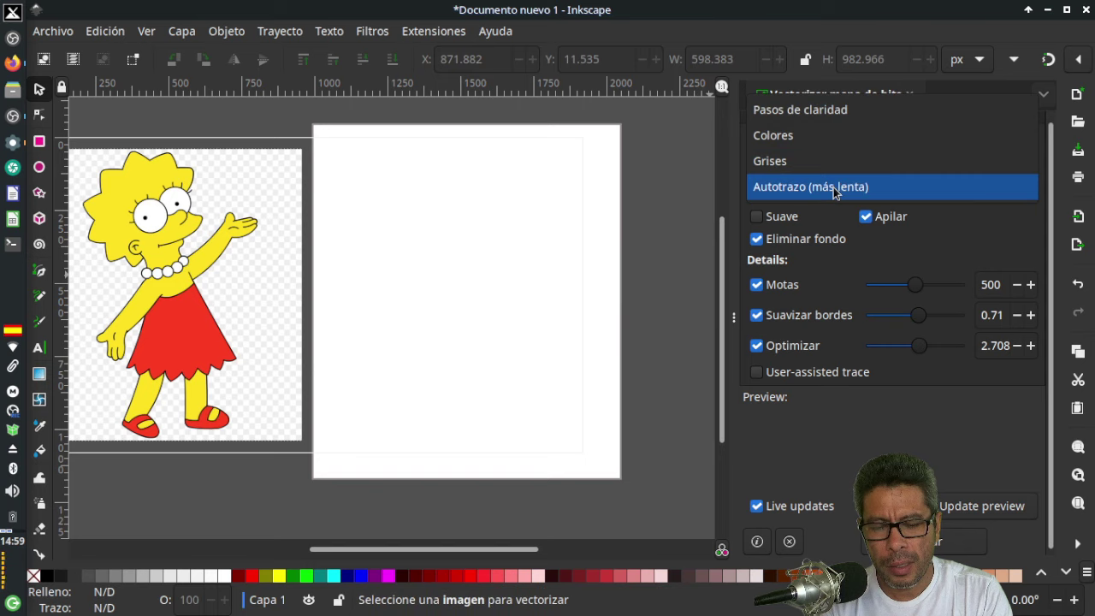
left_click(691, 250)
left_click(691, 251)
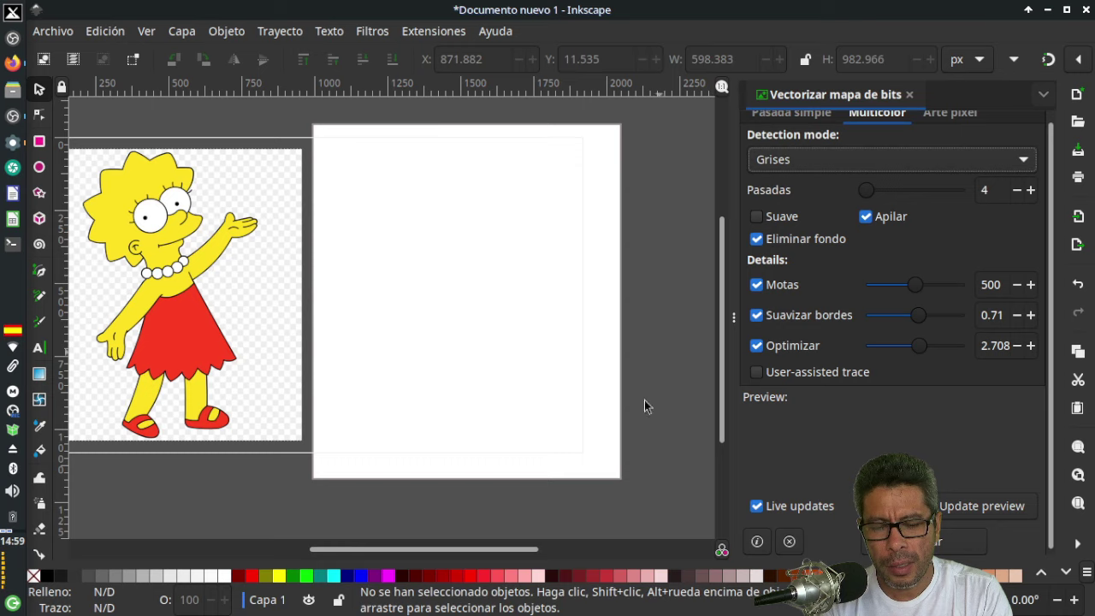
left_click_drag(447, 549, 434, 550)
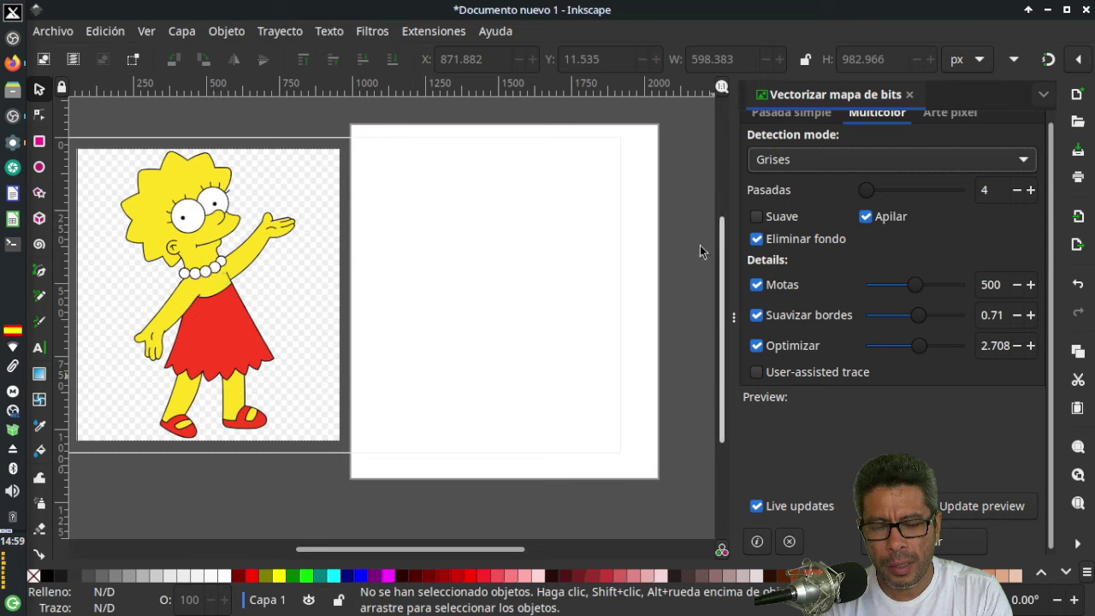
scroll(724, 278, "up", 1)
scroll(724, 279, "down", 1)
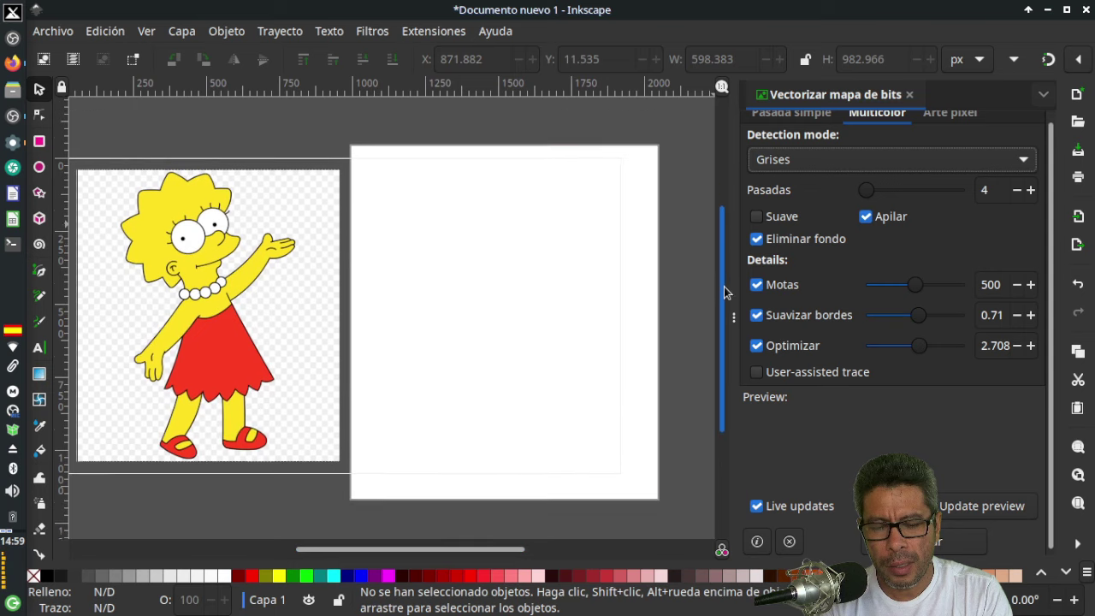
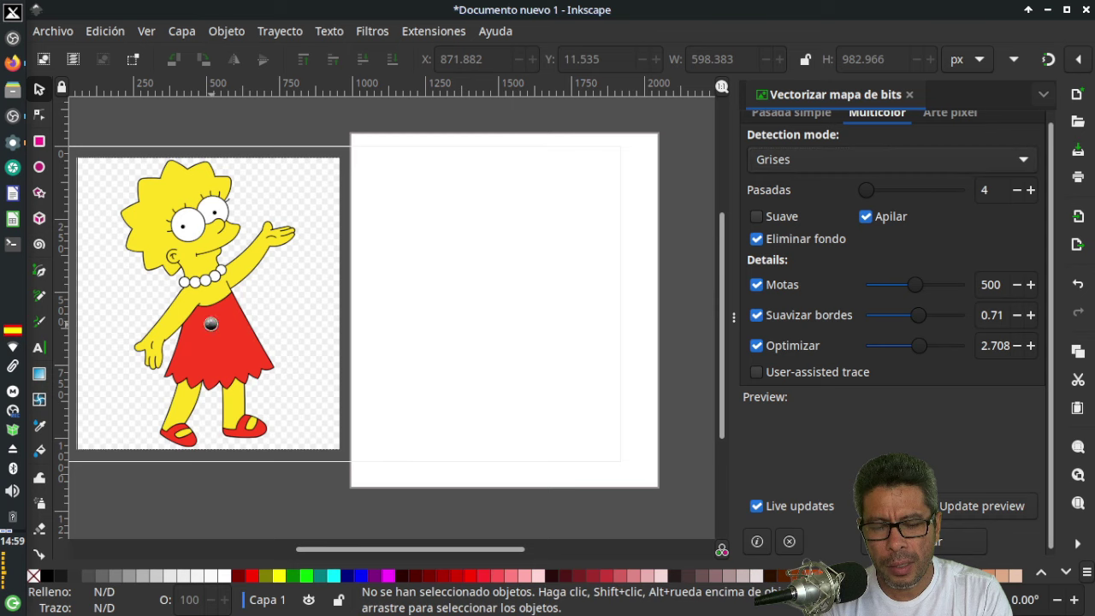
Delete the Lisa Simpson bitmap so the canvas beside the page is empty.
left_click(212, 329)
key("Delete")
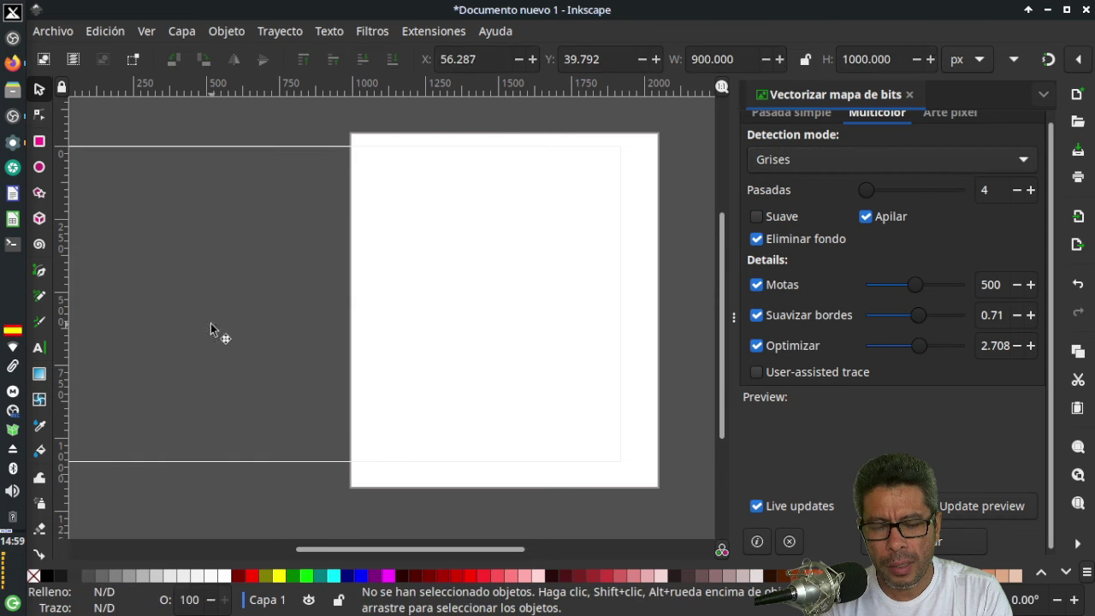
left_click_drag(356, 551, 334, 552)
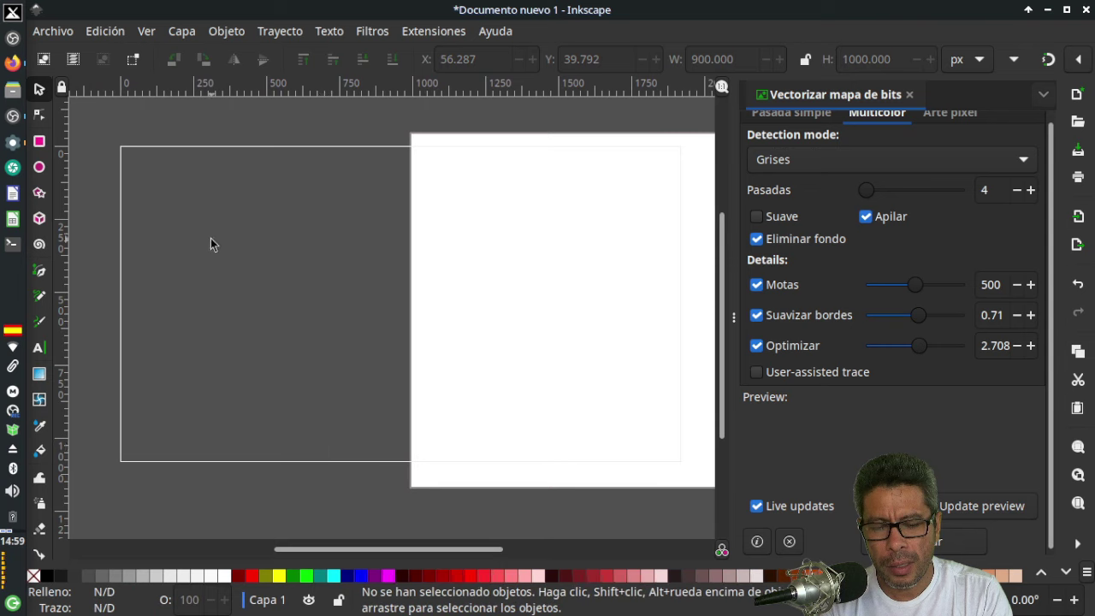
left_click(52, 32)
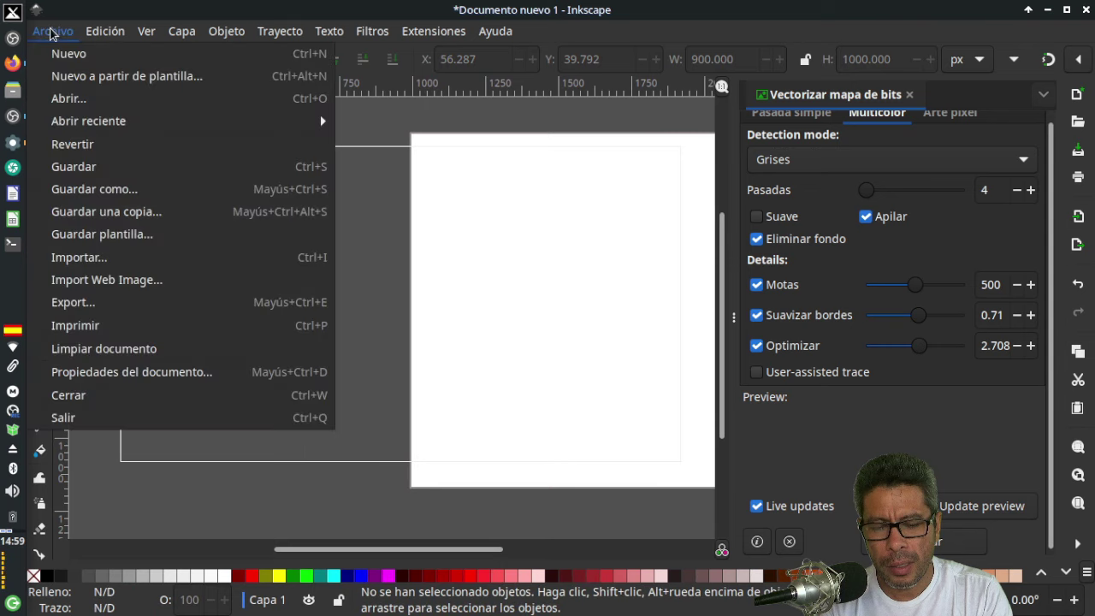
Import H julian.png from MEGA > Imagenes as an embedded image.
left_click(114, 264)
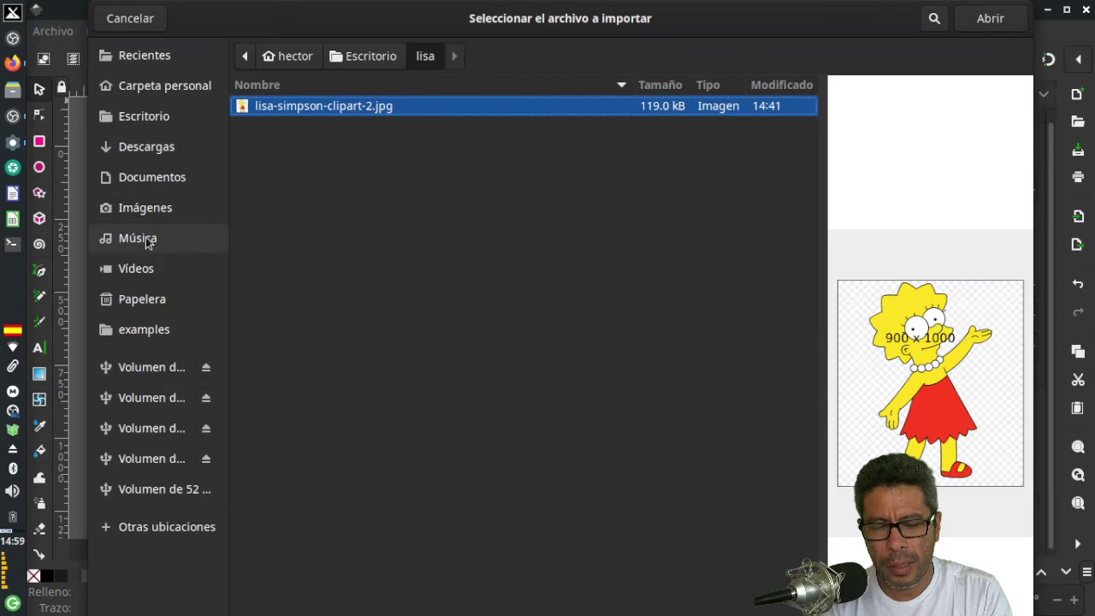
left_click(162, 96)
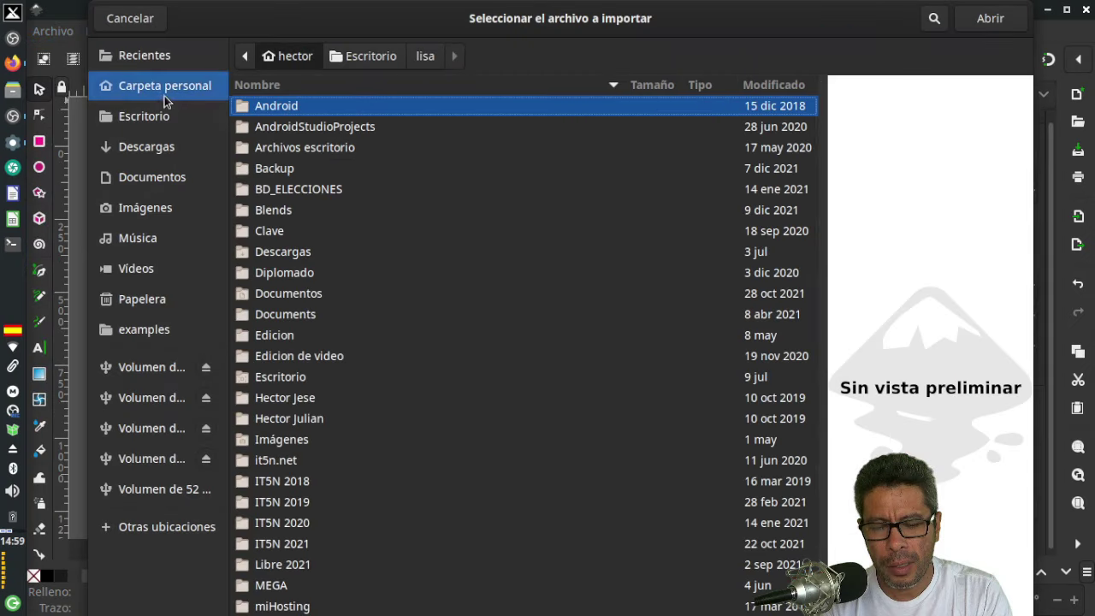
scroll(346, 347, "down", 3)
scroll(346, 346, "down", 1)
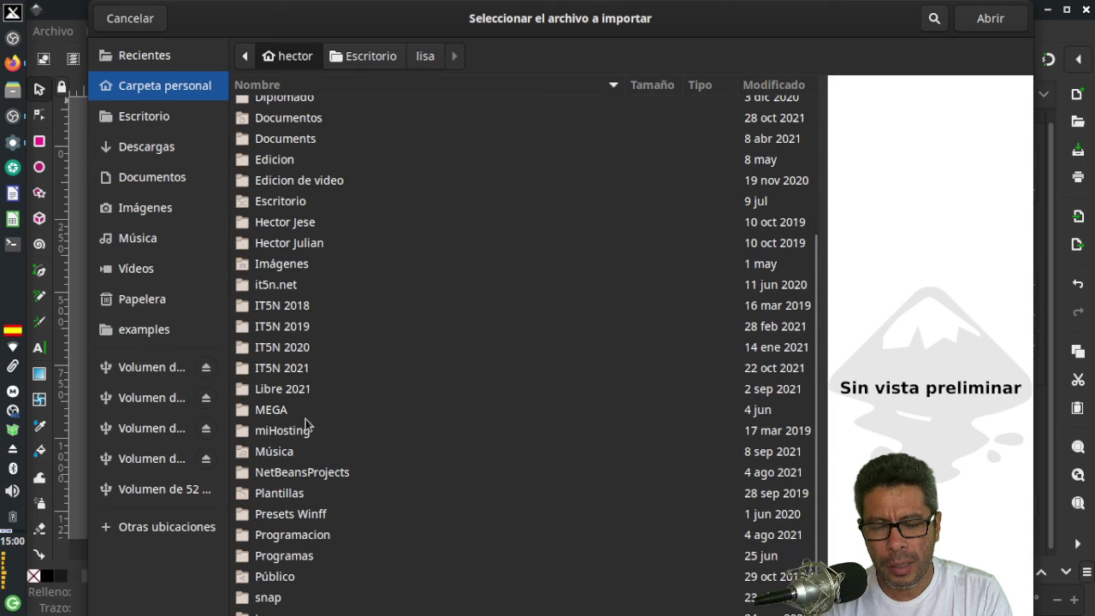
double_click(283, 416)
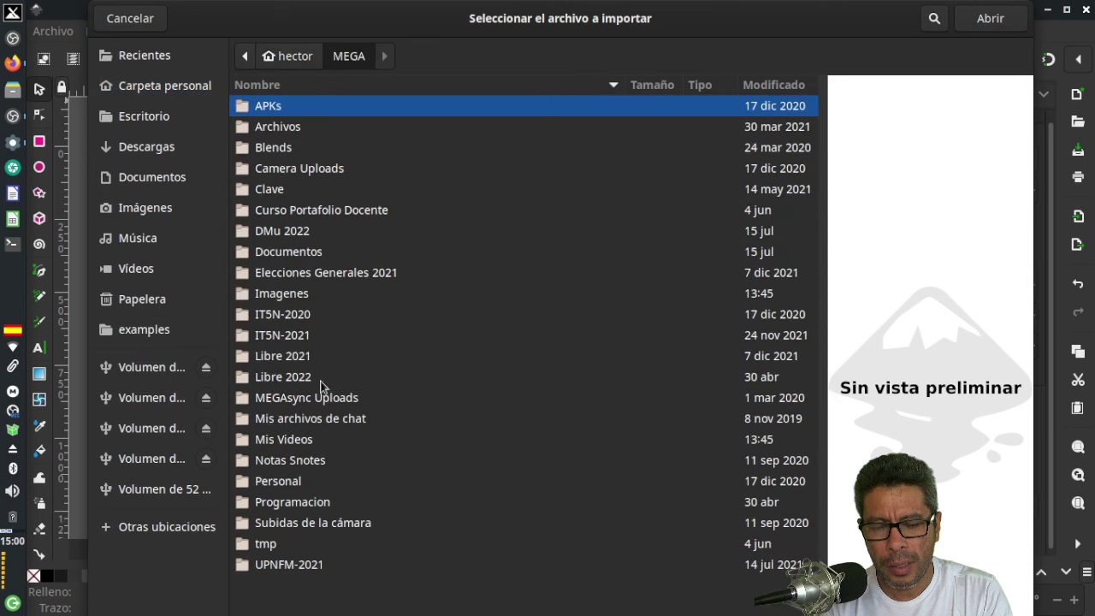
double_click(282, 294)
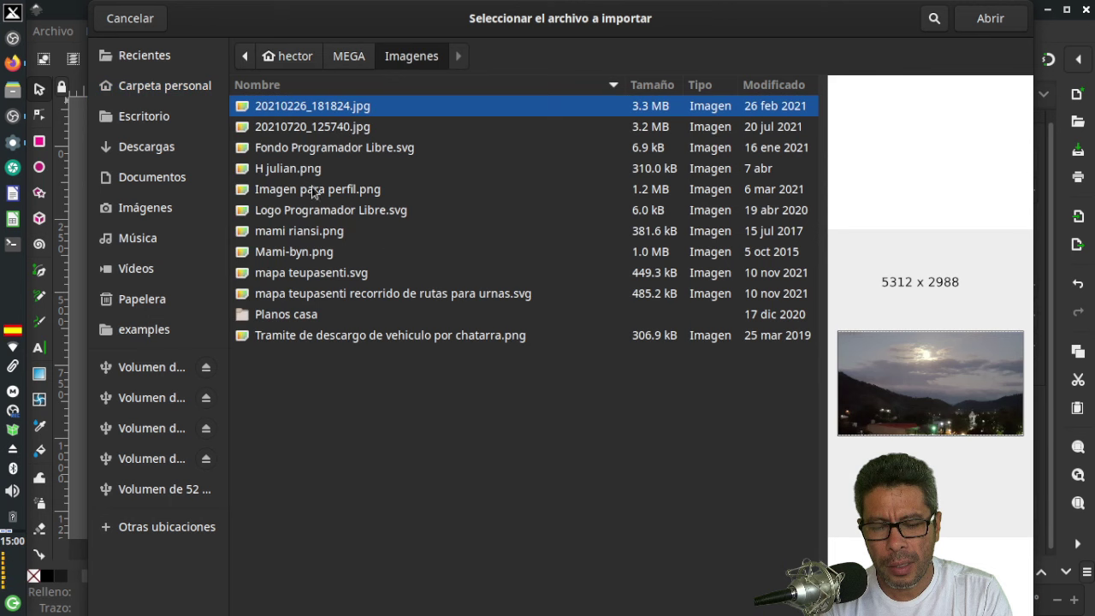
left_click(312, 170)
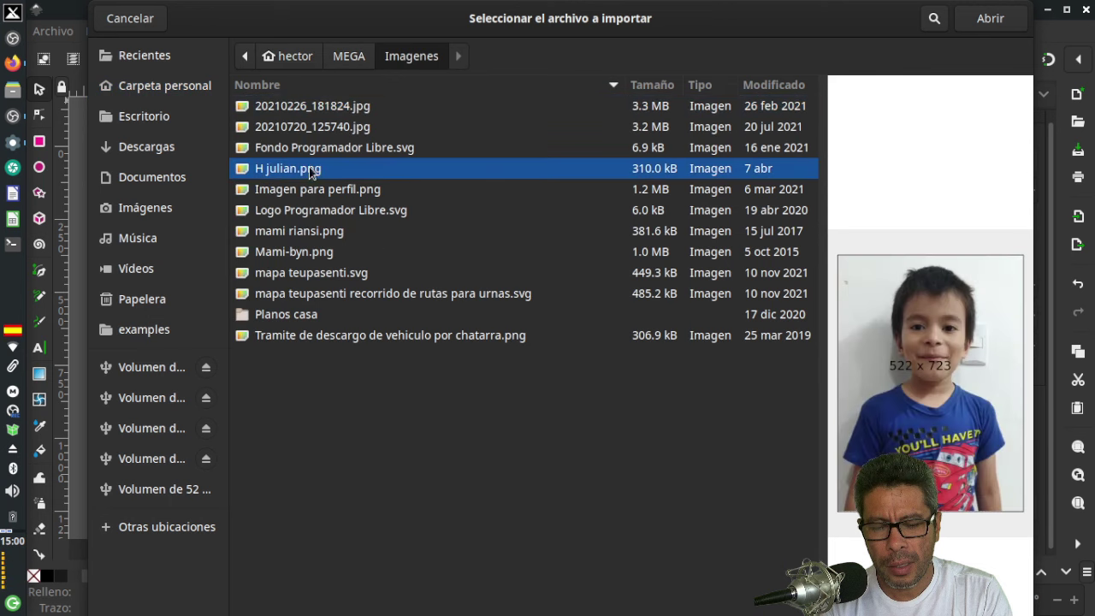
left_click(989, 20)
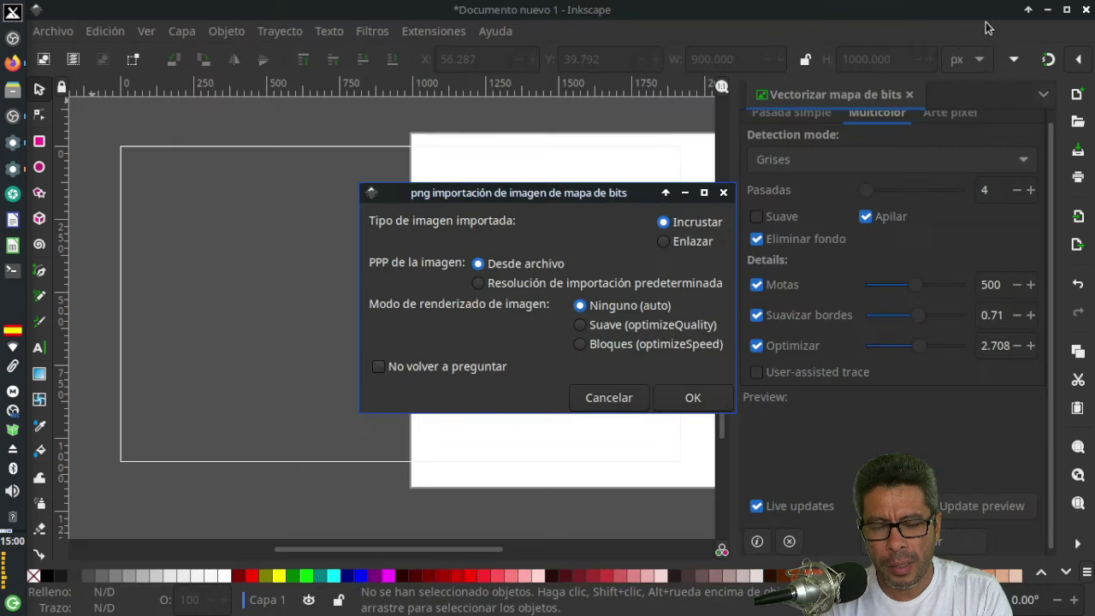
left_click(693, 398)
Enlarge the photo to about 674.8 × 934.6 px and place it left of the page.
mouse_move(391, 318)
left_mouse_down()
mouse_move(272, 265)
mouse_move(260, 285)
mouse_move(404, 472)
left_mouse_up()
left_click_drag(300, 345, 246, 318)
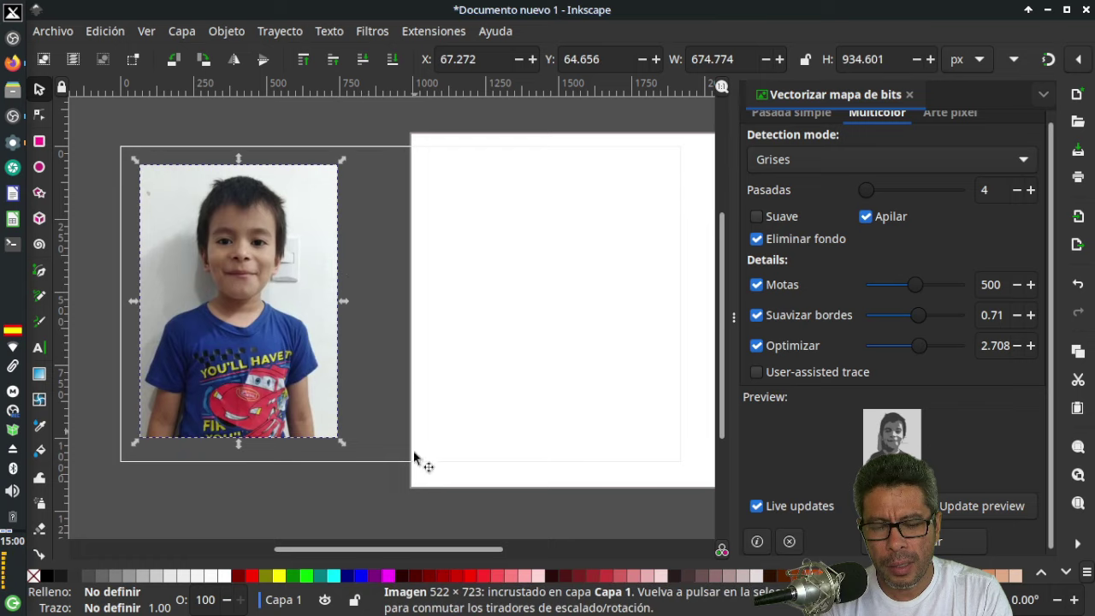
left_click_drag(395, 550, 408, 557)
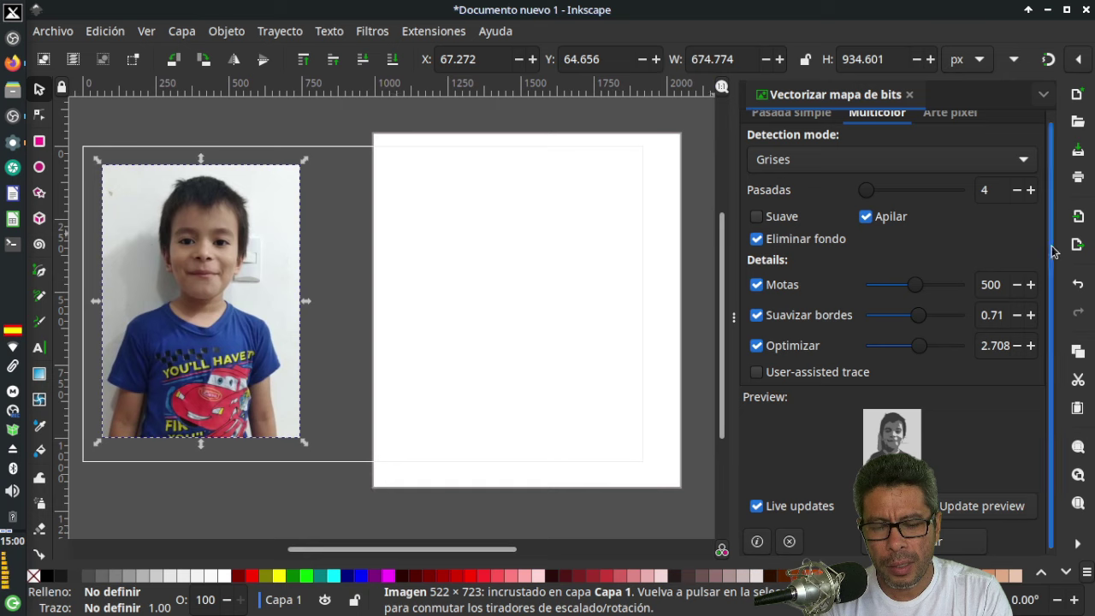
Trace the photo with single-scan brightness cutoff at threshold 0.326, inspect it, then delete it.
scroll(1044, 228, "up", 1)
left_click(786, 122)
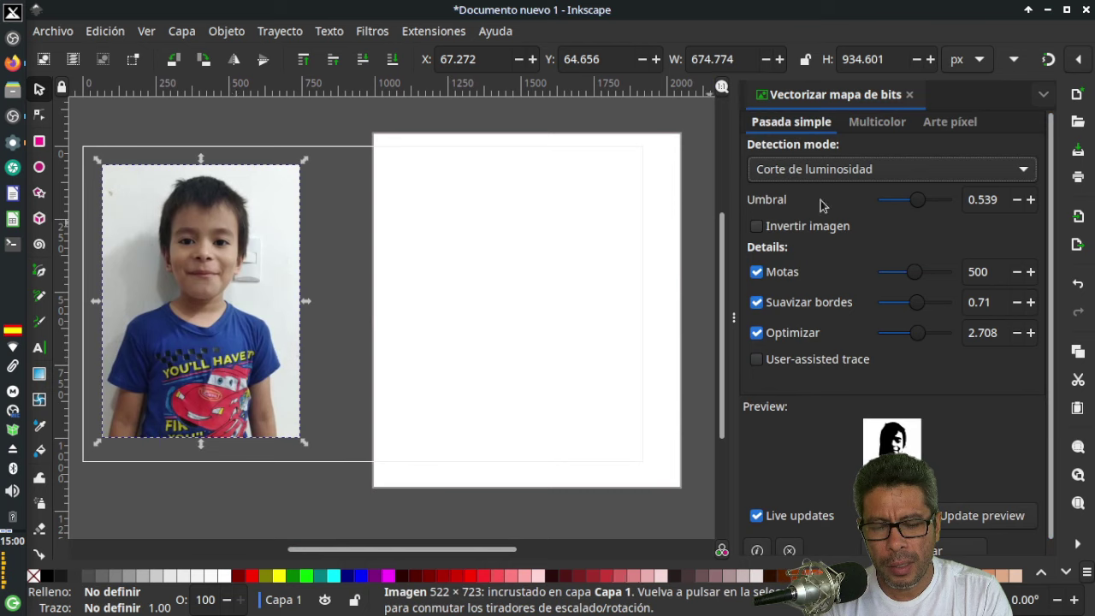
left_click(949, 171)
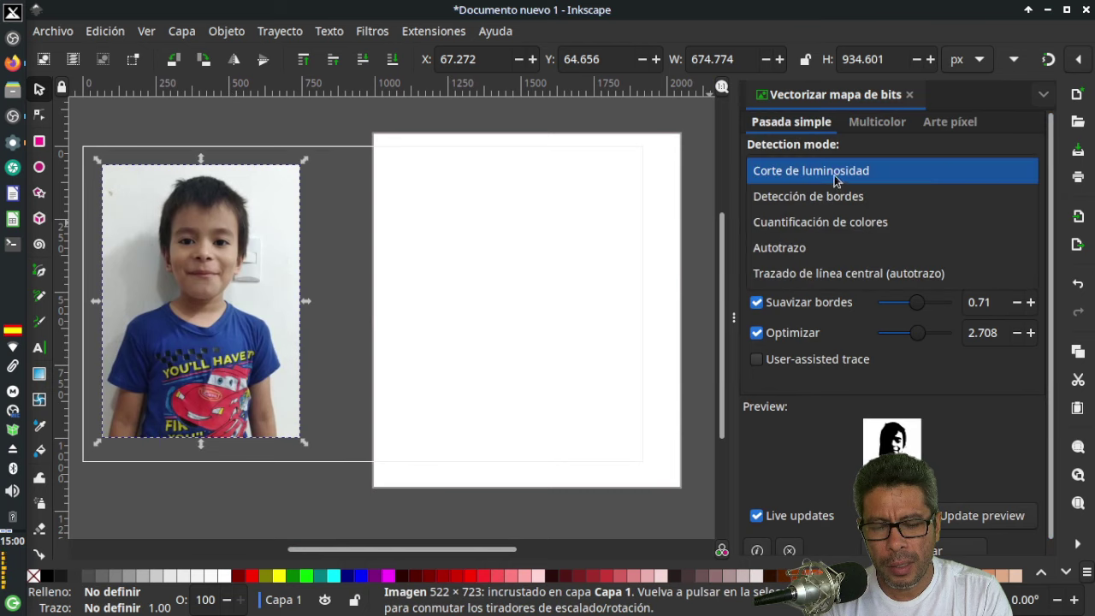
left_click(839, 175)
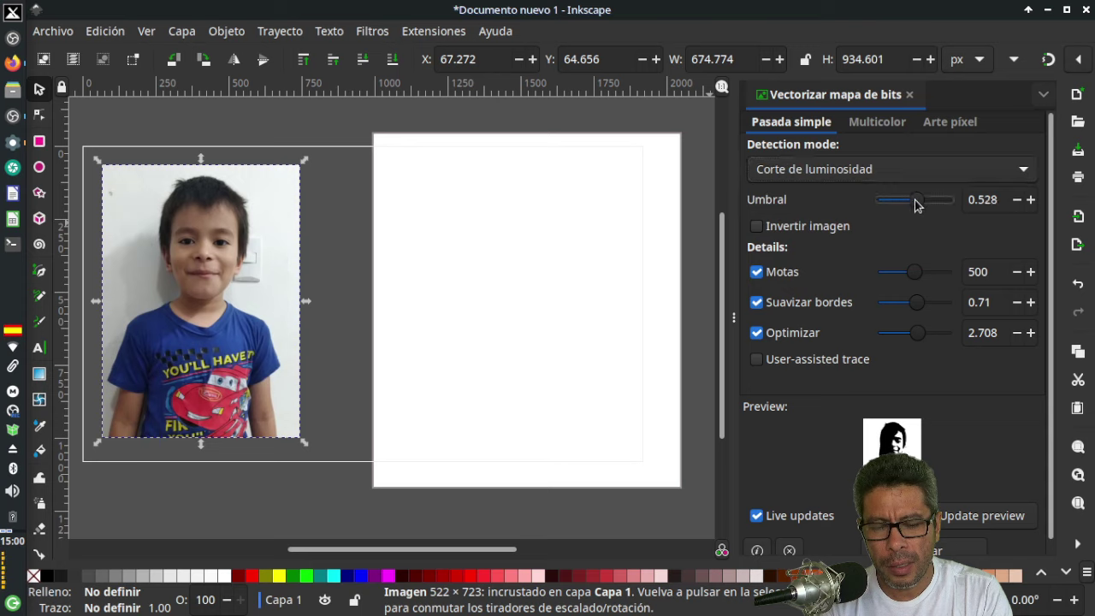
left_click_drag(918, 203, 902, 205)
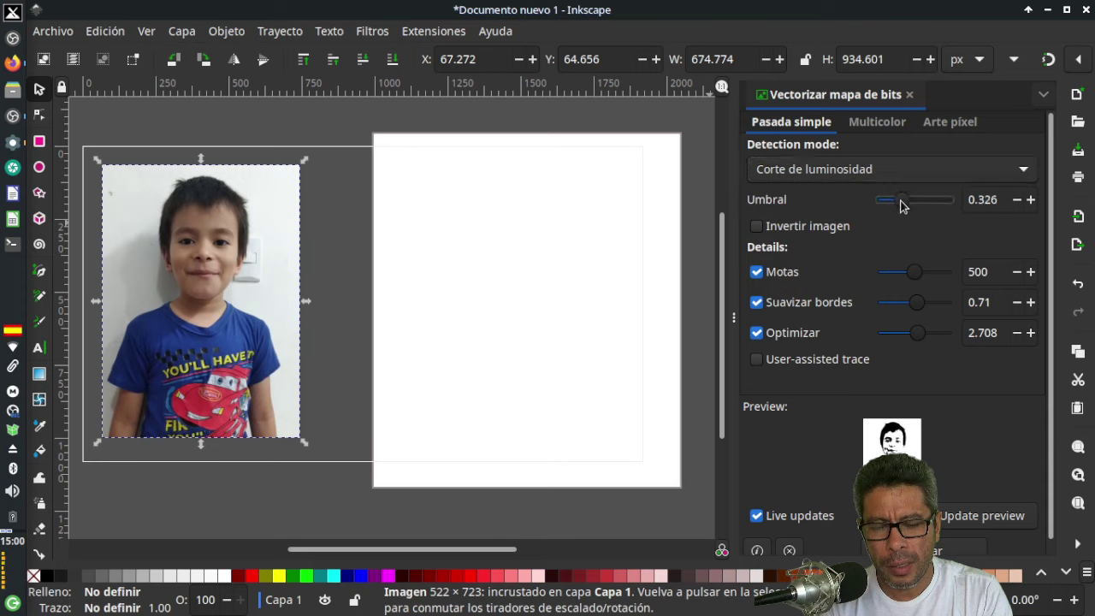
left_click(937, 547)
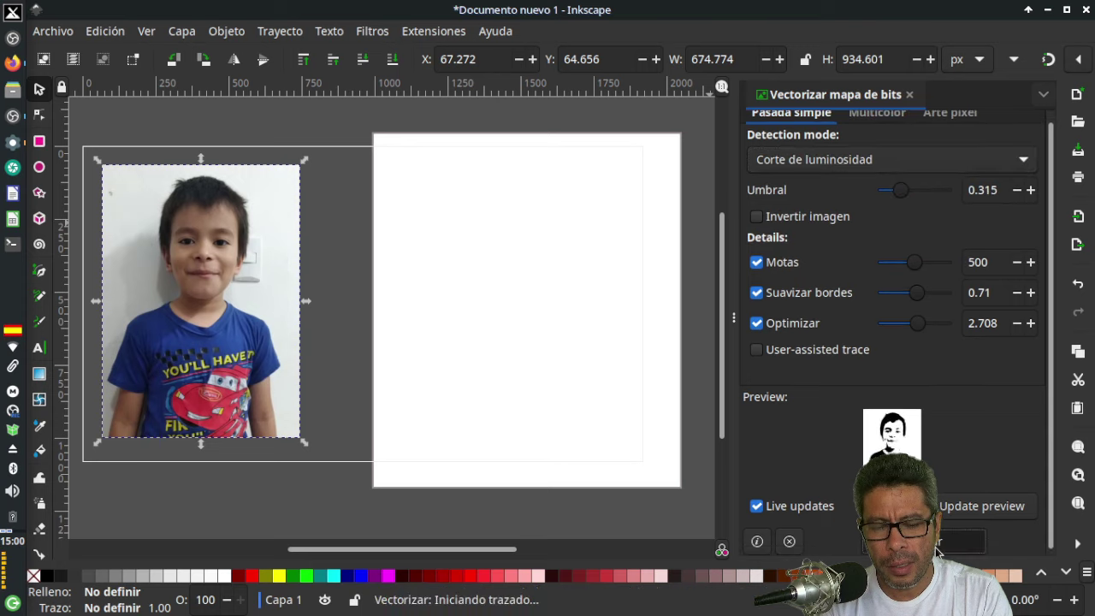
left_click_drag(182, 368, 519, 357)
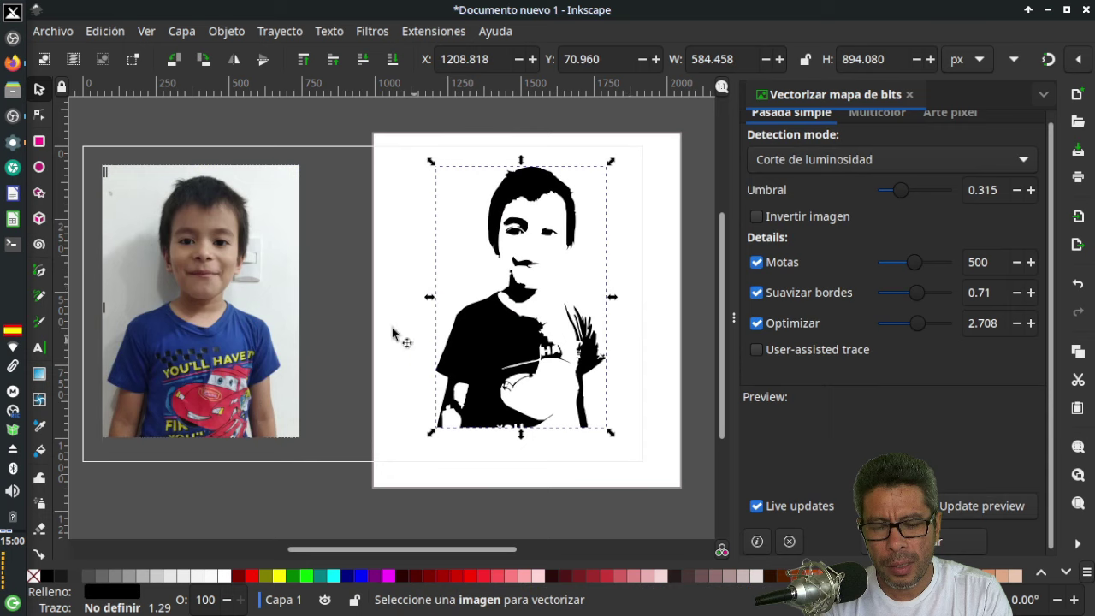
left_click(554, 313)
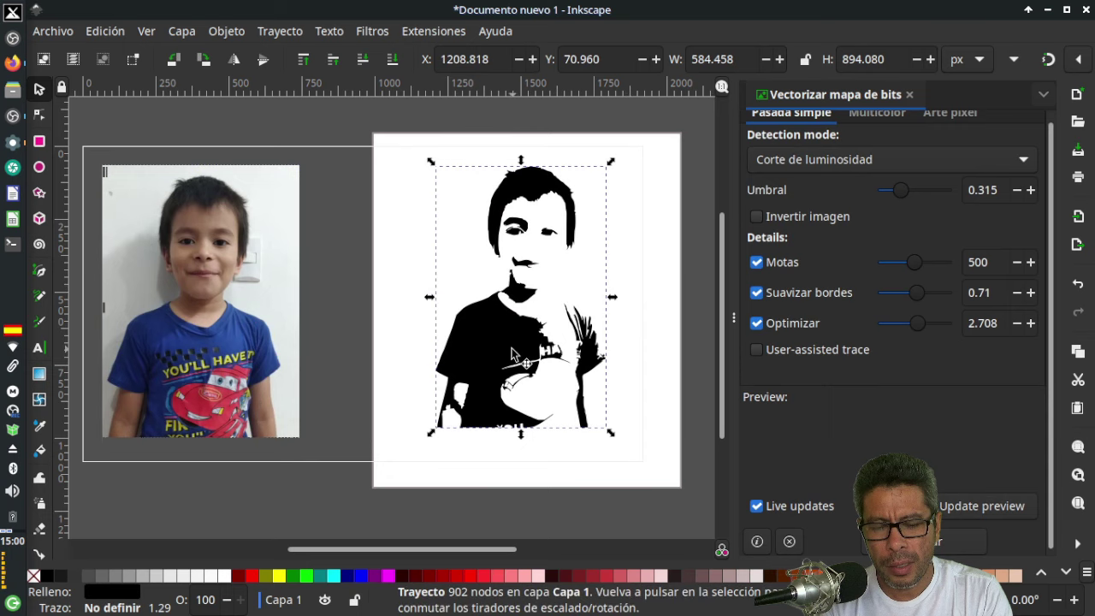
key("Delete")
Retrace the photo at threshold 0.449, view it on the page, and delete it.
left_click(204, 366)
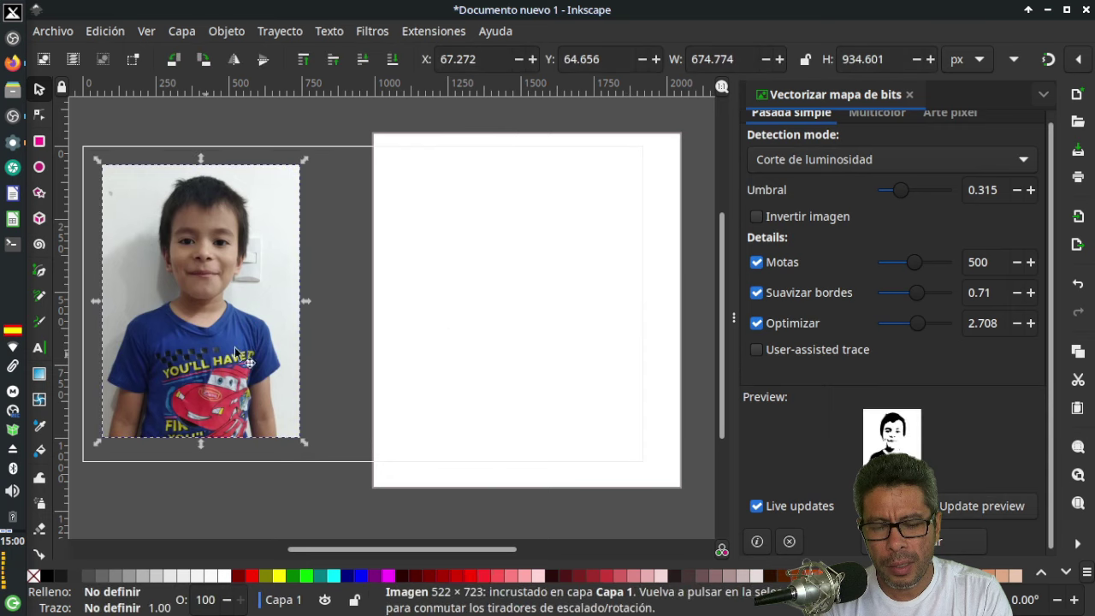
left_click_drag(902, 196, 913, 191)
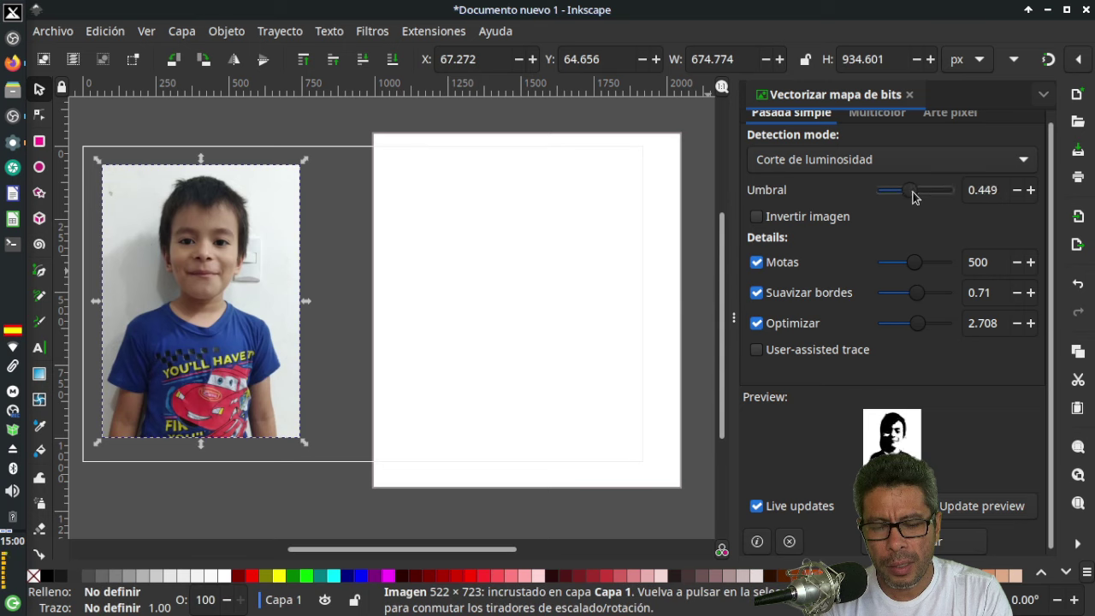
left_click(958, 542)
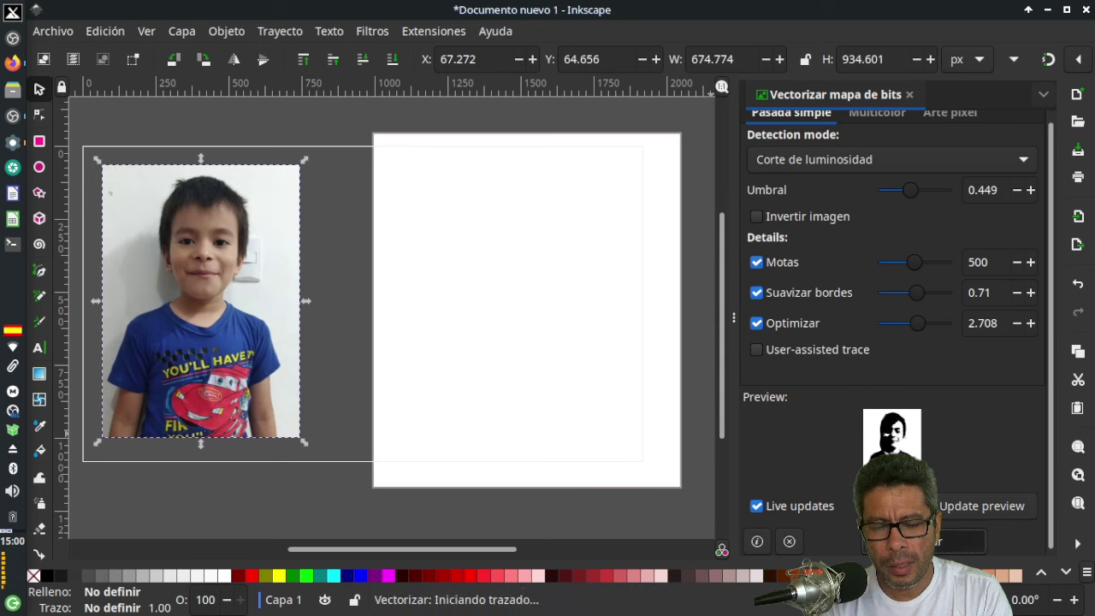
left_click_drag(195, 360, 539, 387)
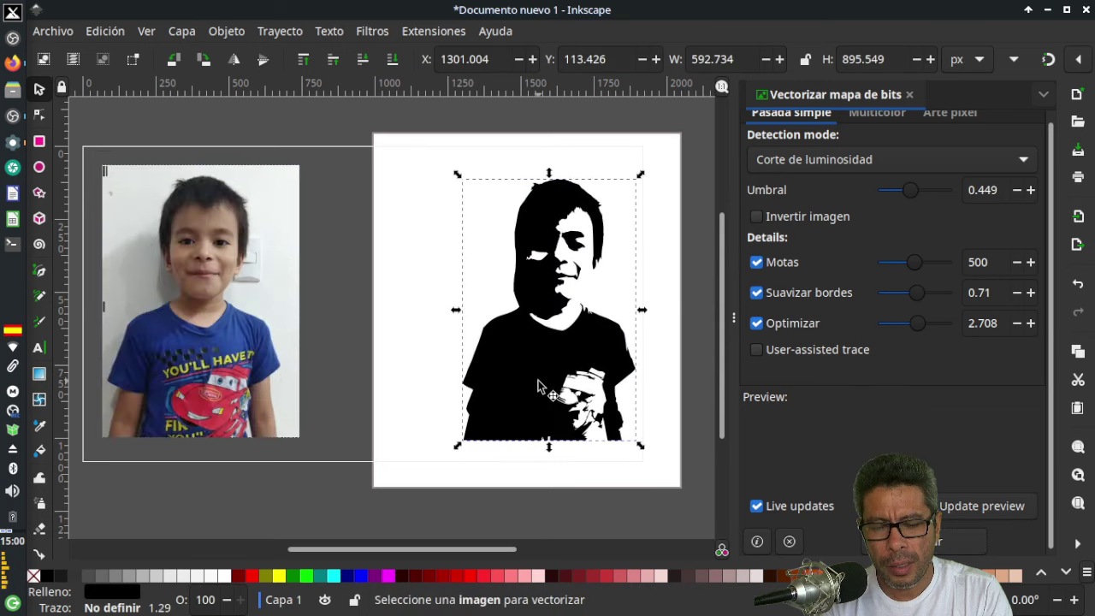
key("Delete")
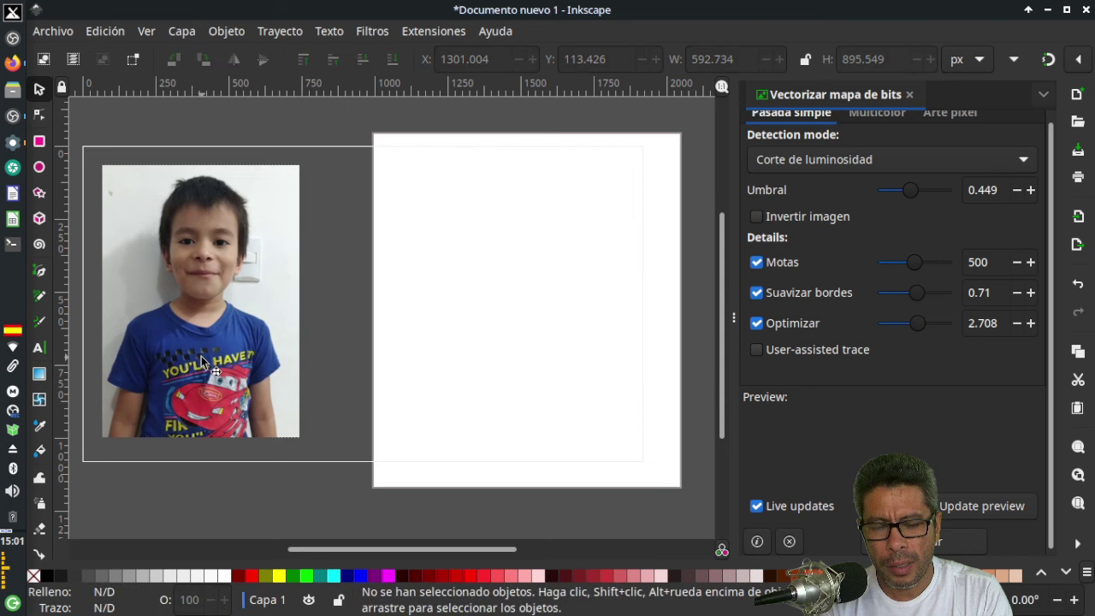
Trace the photo with edge detection, view it on the page, and delete it.
left_click(204, 363)
left_click(956, 166)
left_click(954, 167)
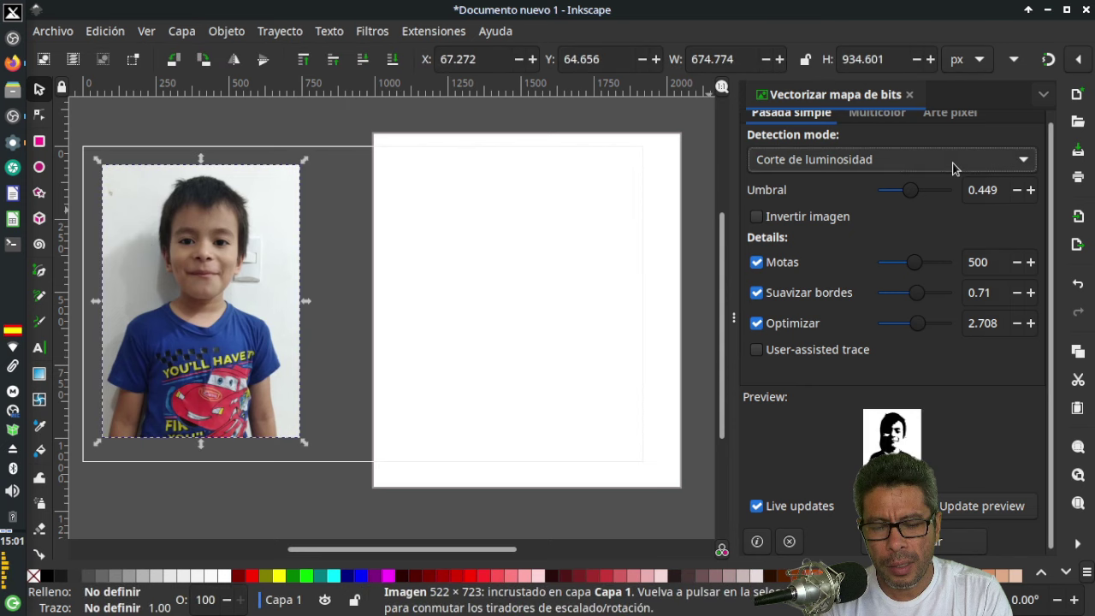
left_click(953, 167)
left_click(841, 190)
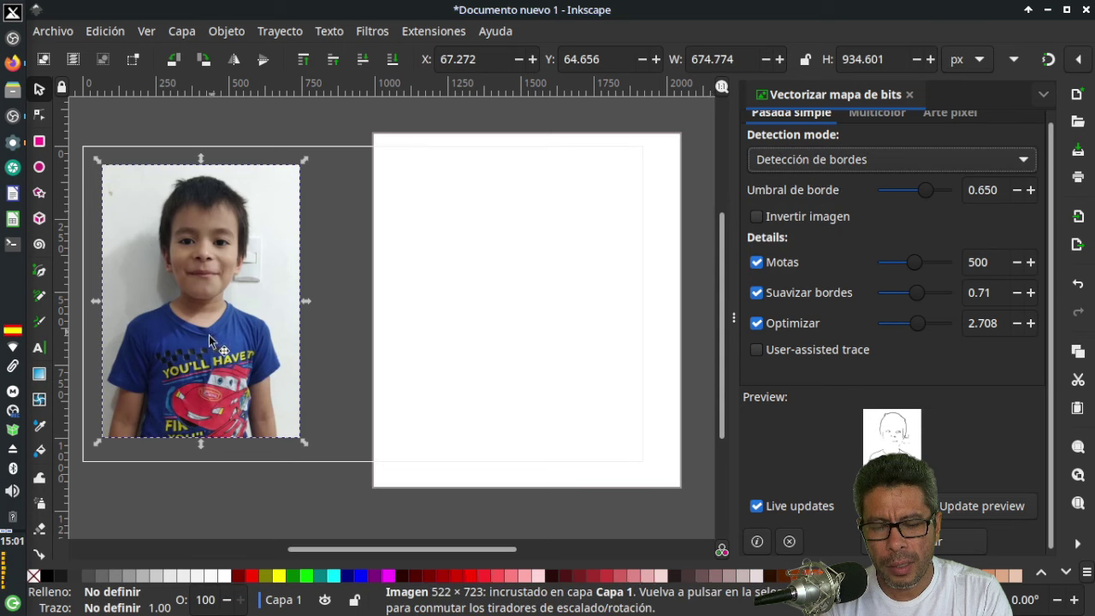
left_click(957, 541)
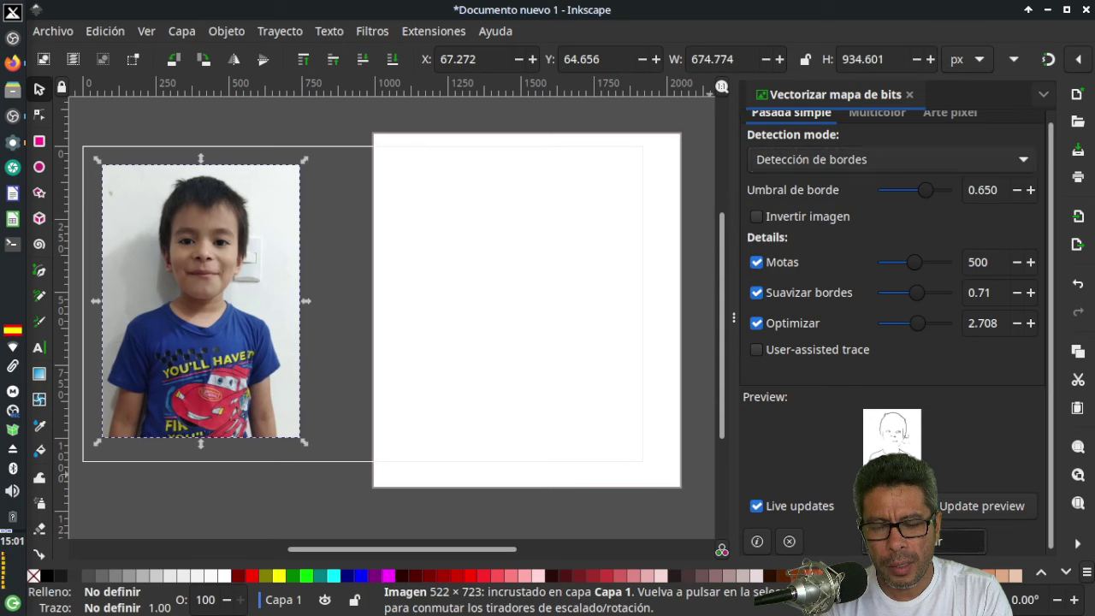
left_click_drag(236, 359, 572, 346)
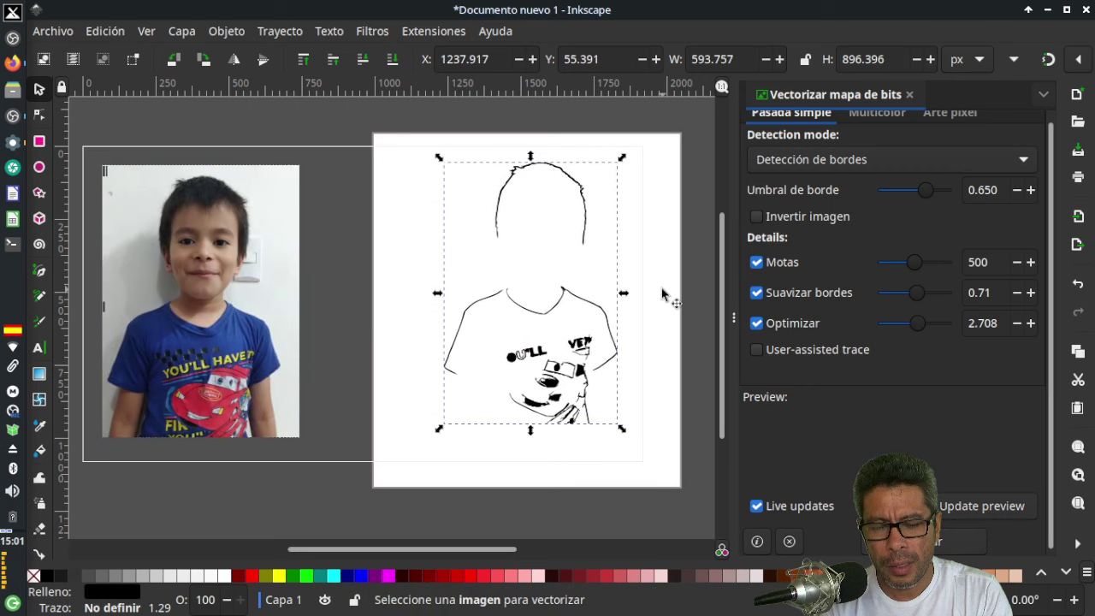
key("Delete")
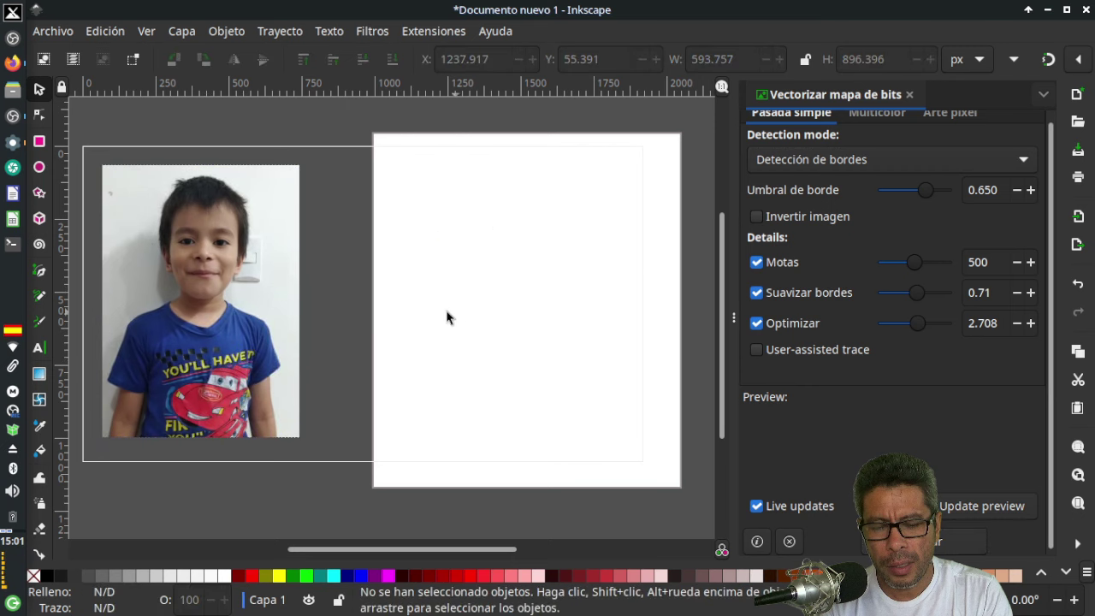
Return detection to brightness cutoff, then switch to multicolour Grises tracing with 4 scans.
left_click(225, 363)
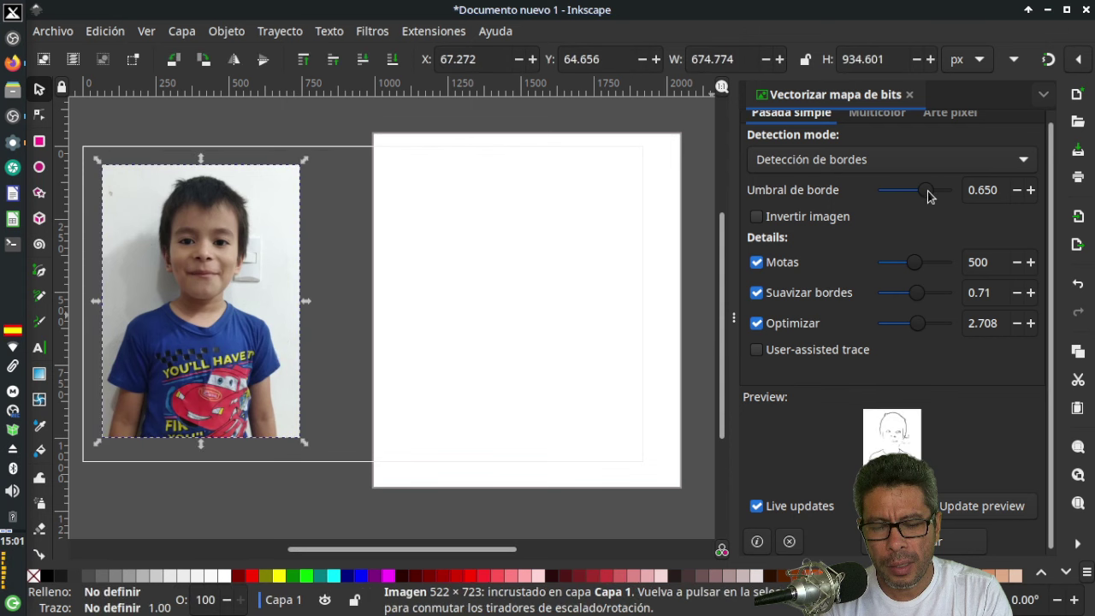
left_click(997, 163)
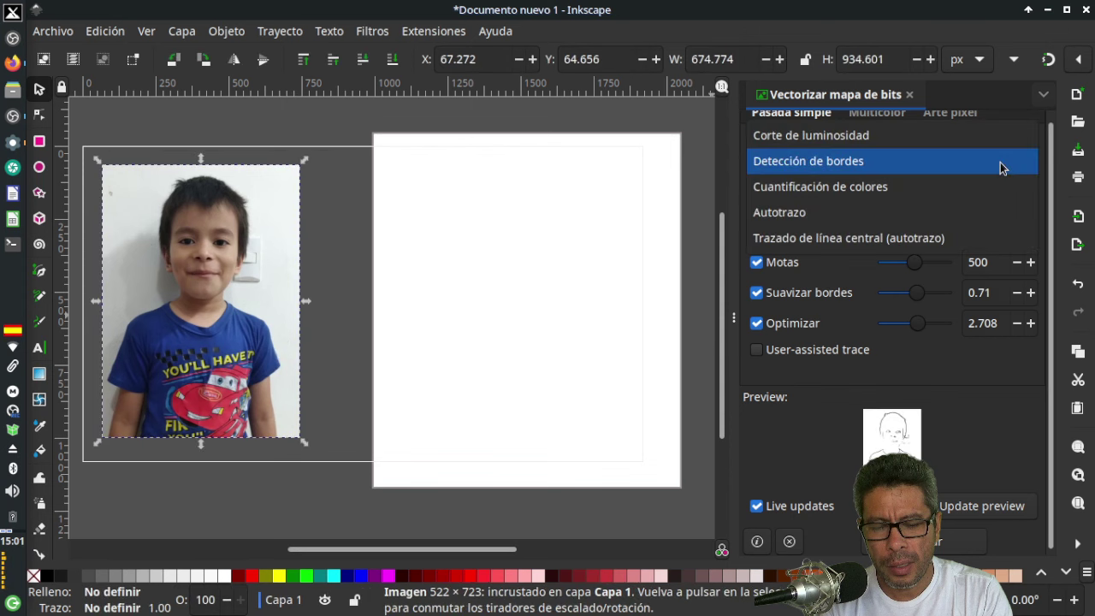
left_click(877, 121)
scroll(1056, 151, "up", 1)
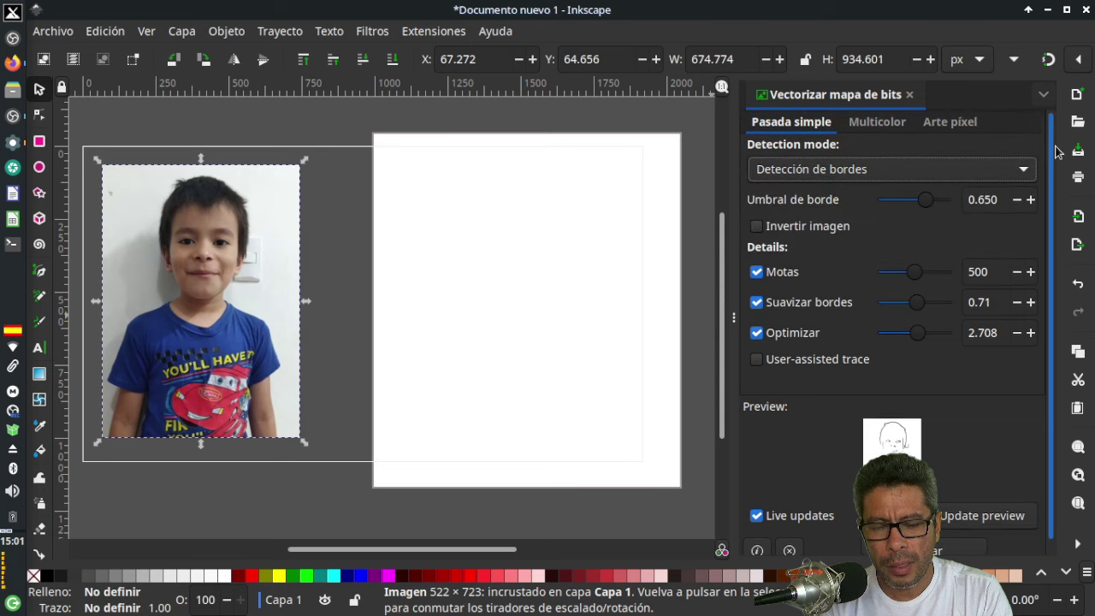
left_click(887, 175)
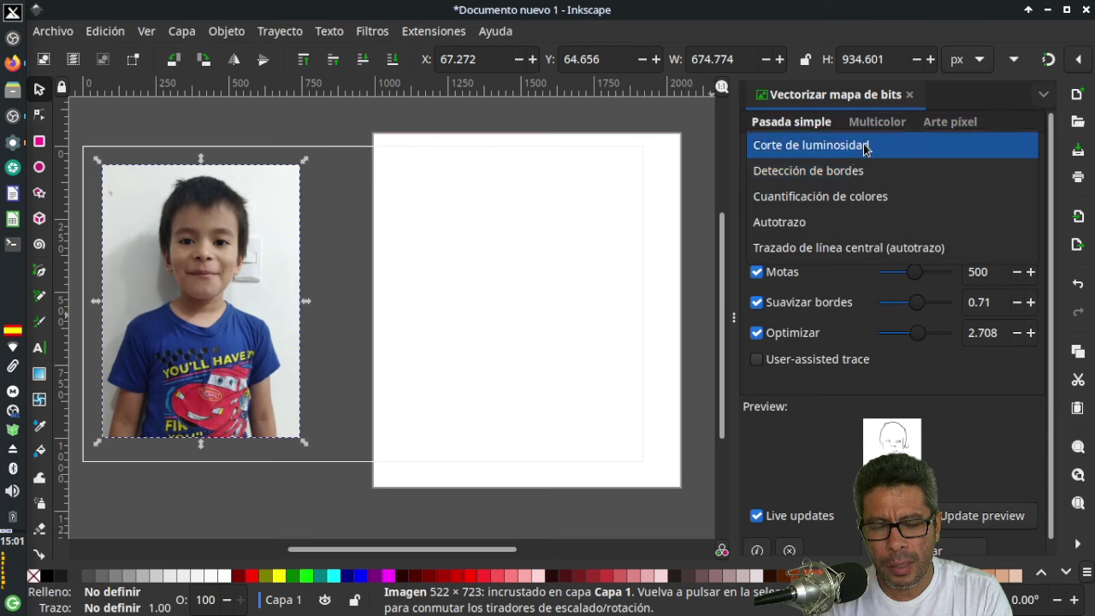
left_click(866, 147)
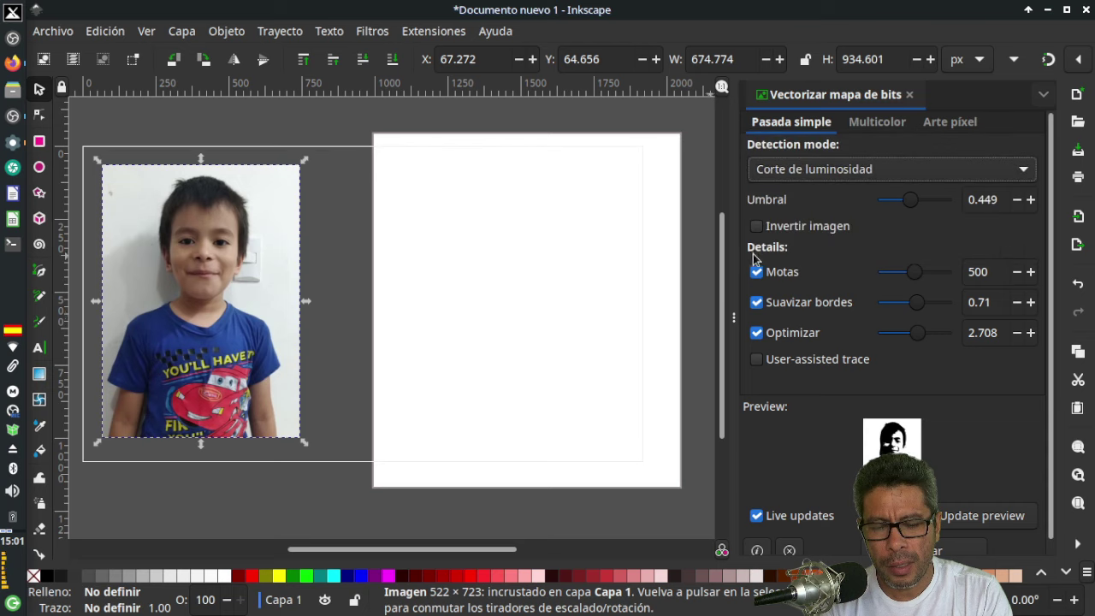
left_click(879, 126)
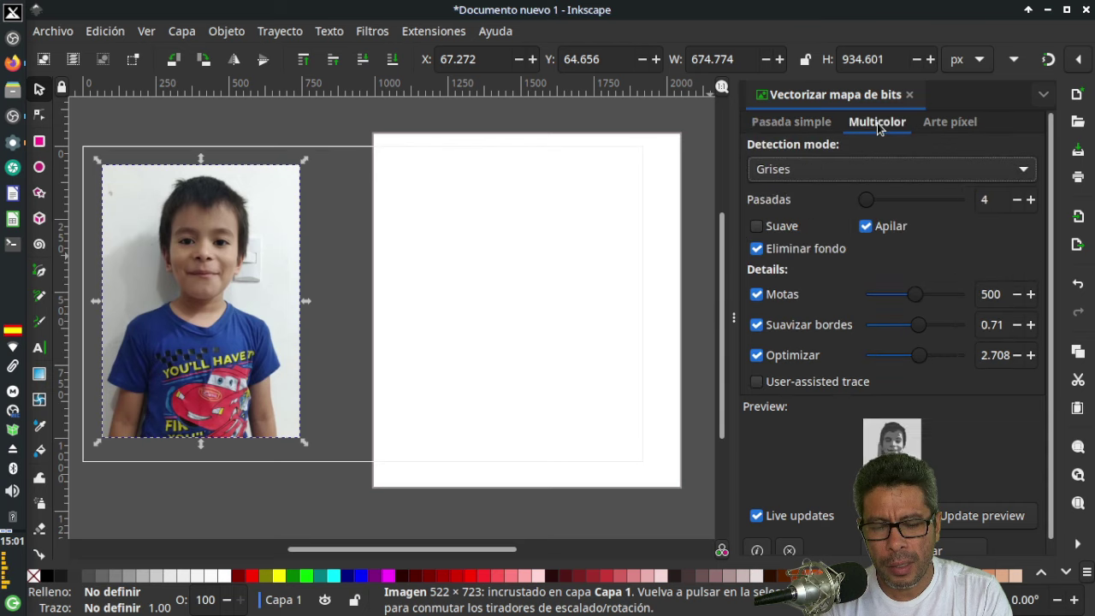
Trace the photo in 4-scan brightness steps and place the grey trace on the white page.
left_click(952, 177)
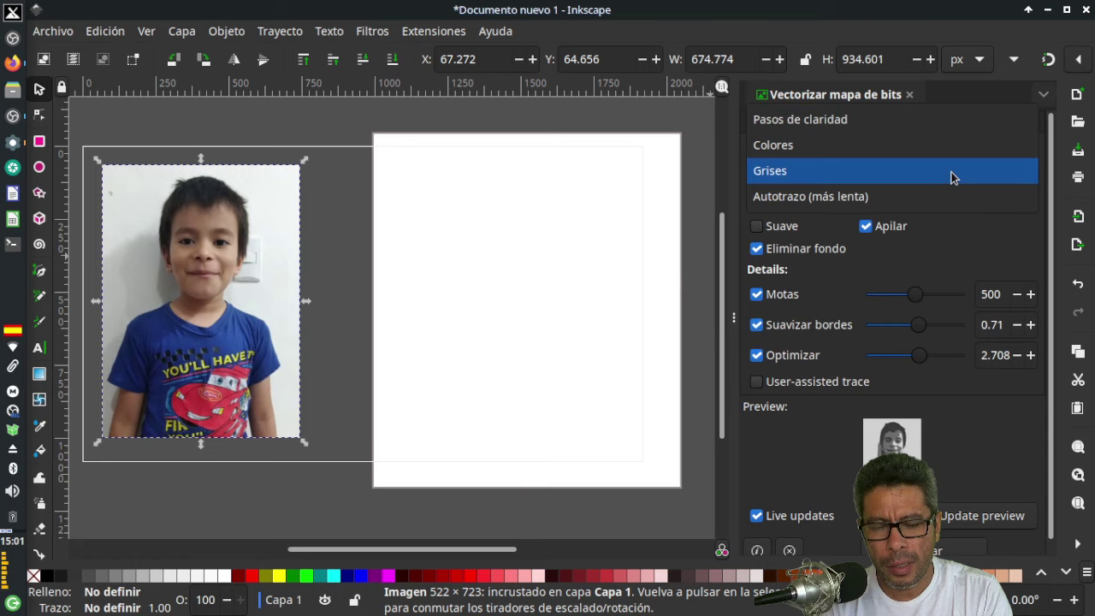
left_click(850, 124)
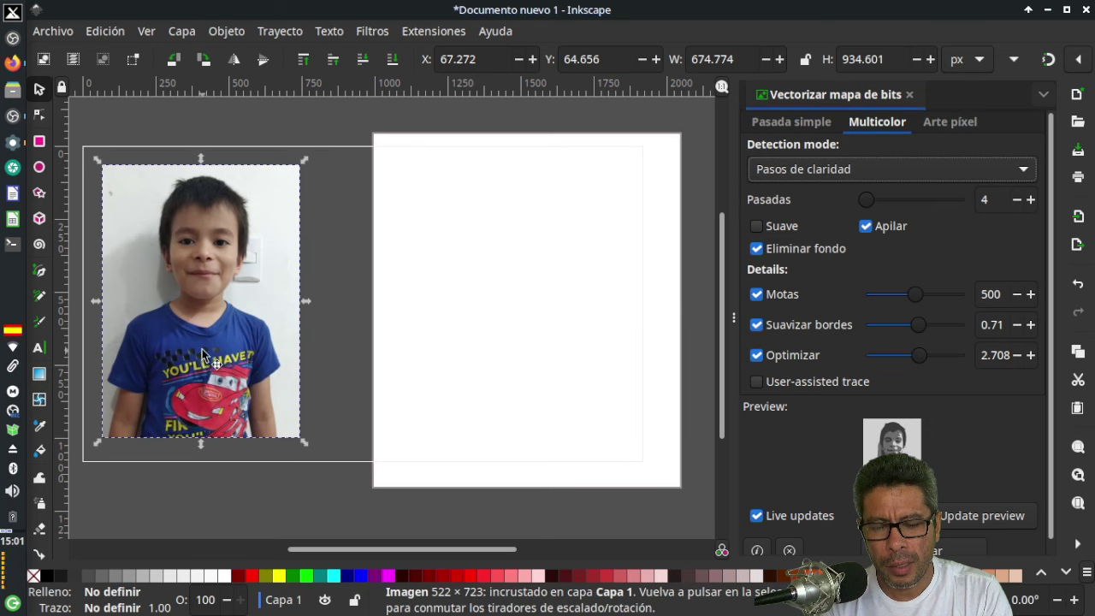
left_click(924, 549)
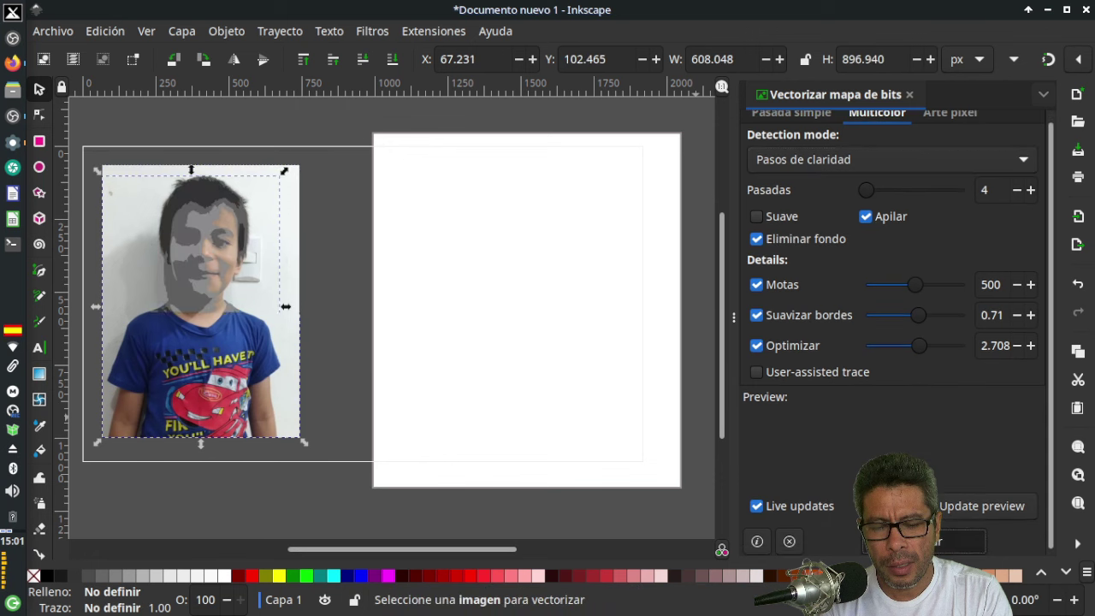
mouse_move(226, 337)
left_mouse_down()
mouse_move(573, 342)
mouse_move(583, 330)
left_mouse_up()
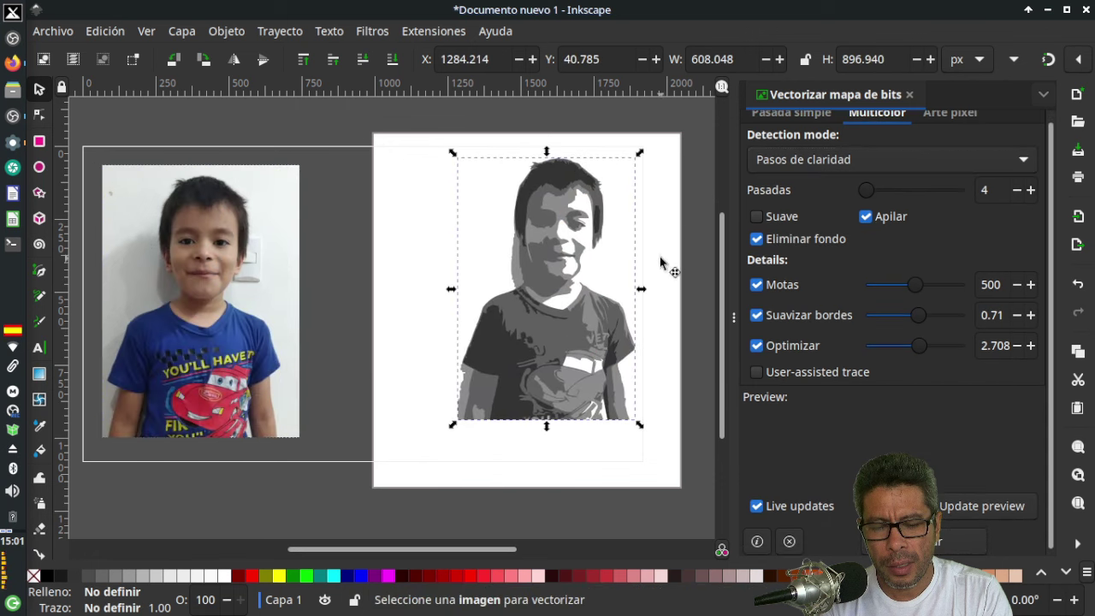
left_click(657, 272)
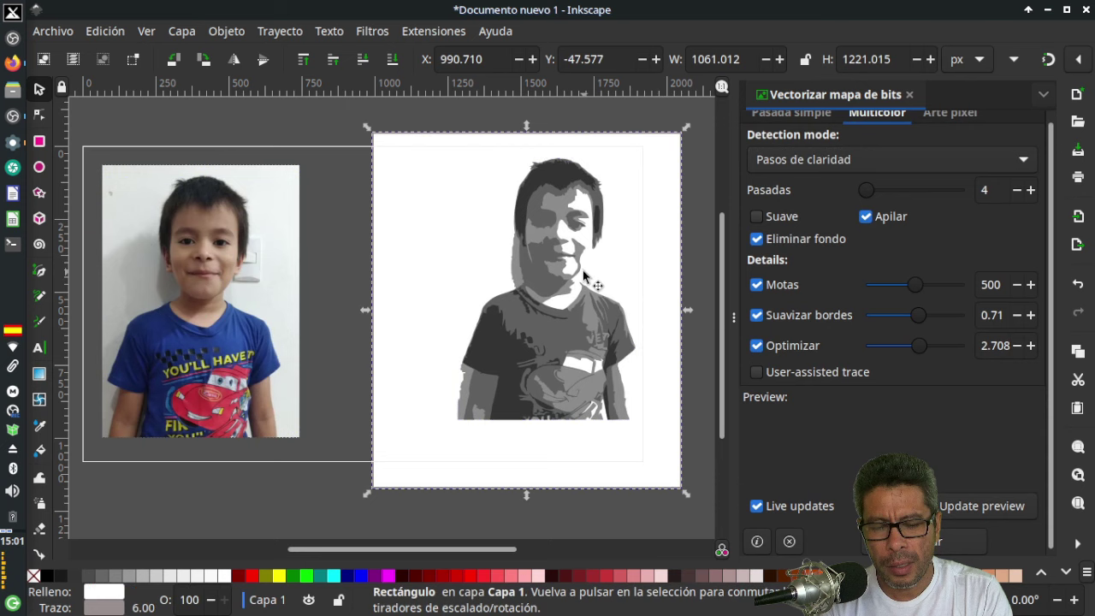
scroll(583, 276, "up", 1, "ctrl")
scroll(583, 276, "up", 1, "ctrl")
left_click_drag(584, 275, 573, 325)
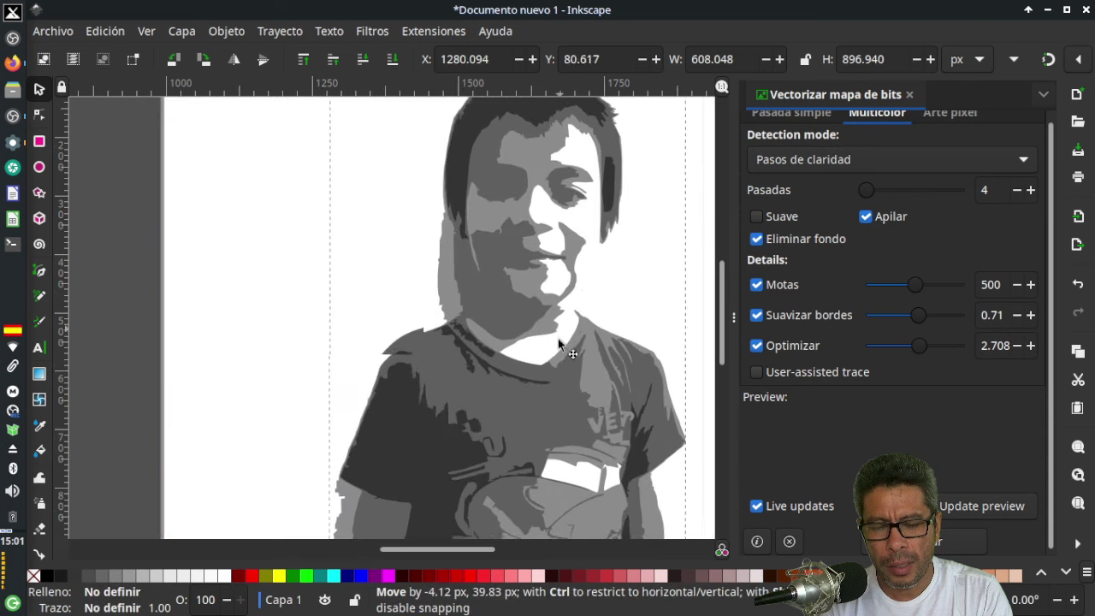
Break the grey trace apart and pull the mid-grey layer aside to inspect it.
scroll(572, 324, "down", 1, "ctrl")
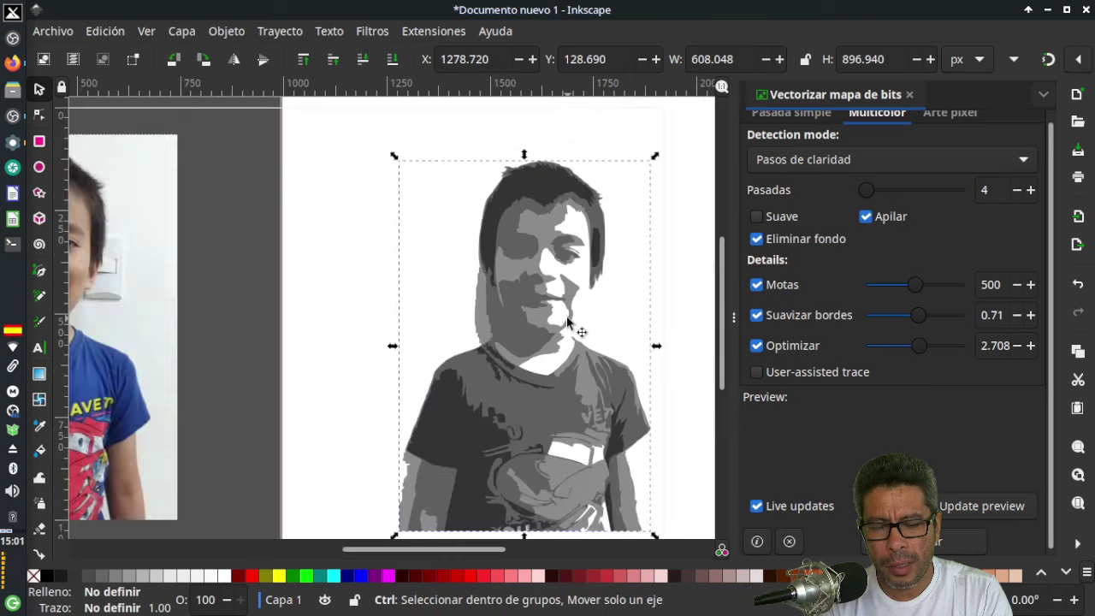
scroll(569, 323, "down", 1, "ctrl")
scroll(567, 323, "up", 1, "ctrl")
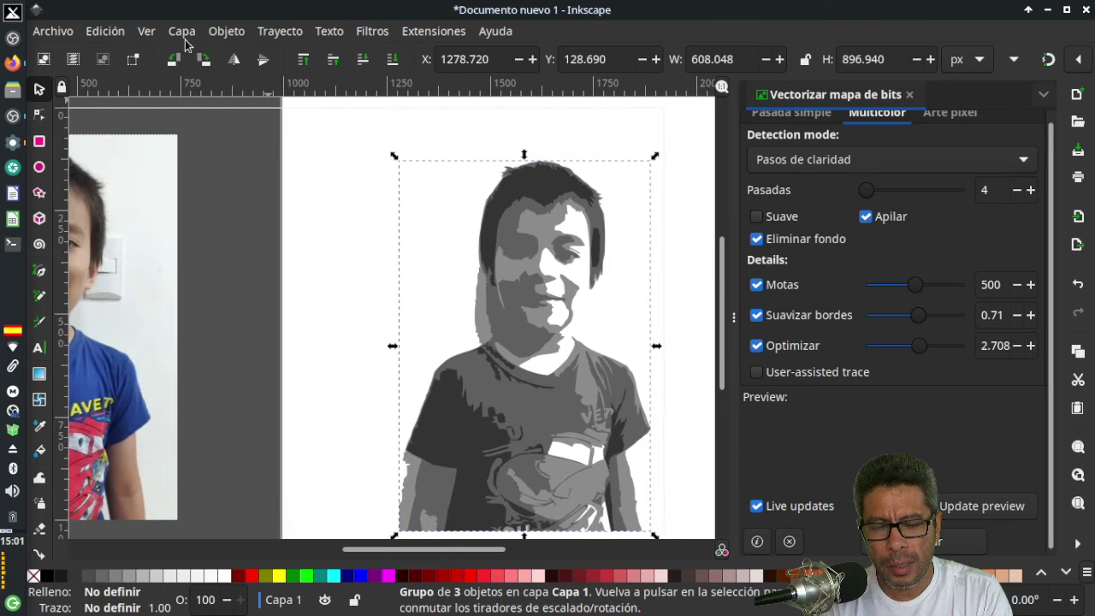
left_click(227, 32)
left_click(248, 171)
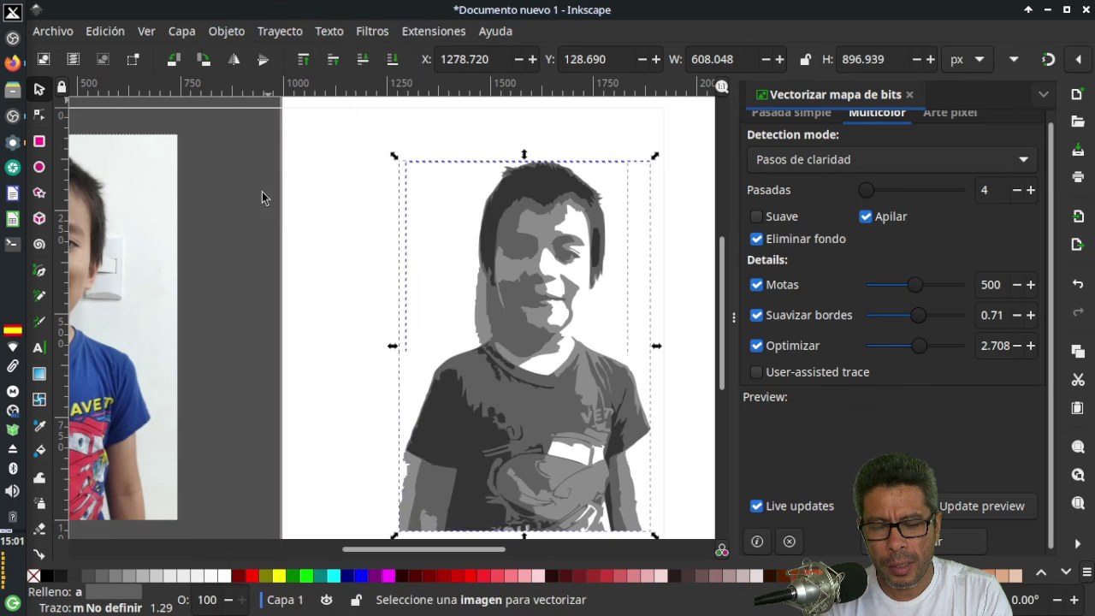
left_click(332, 347)
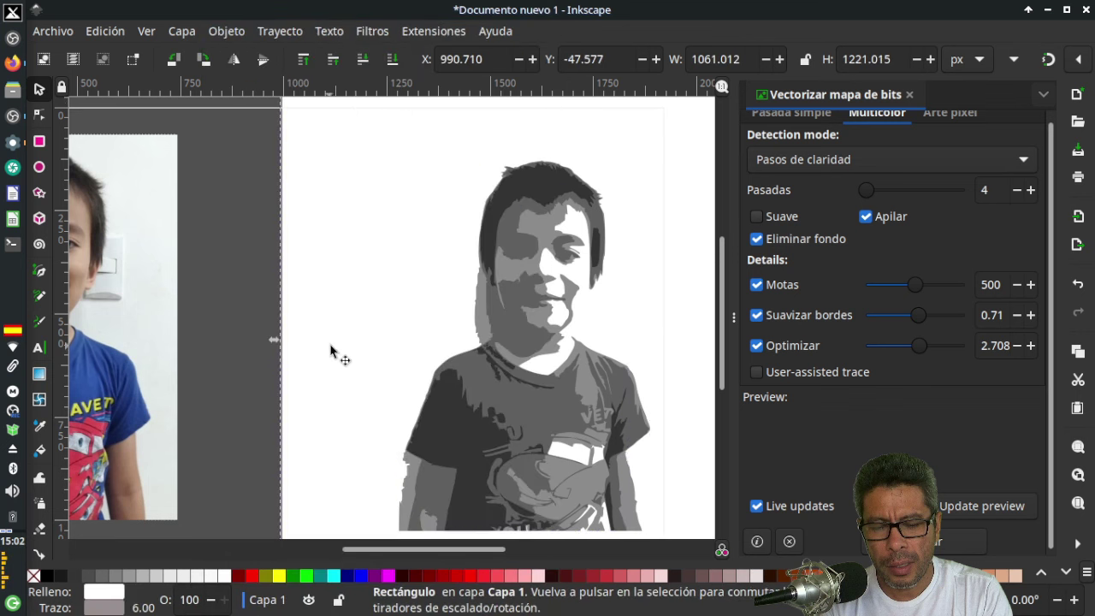
left_click(476, 324)
left_click_drag(476, 325, 333, 296)
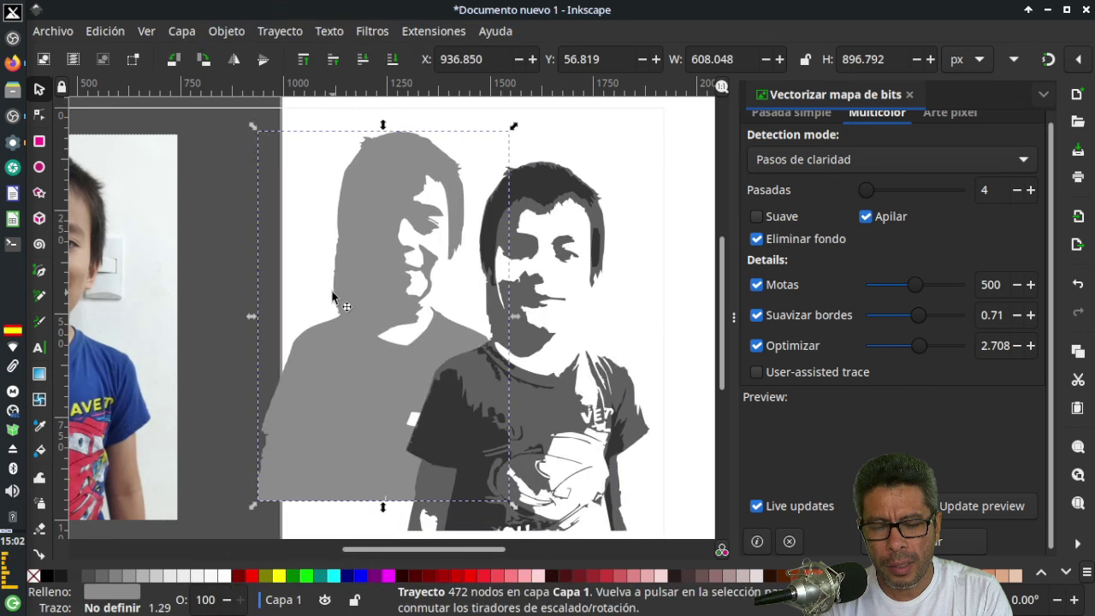
Delete the mid-grey, dark-grey and remaining grey layers, then reselect the original photo.
key("Delete")
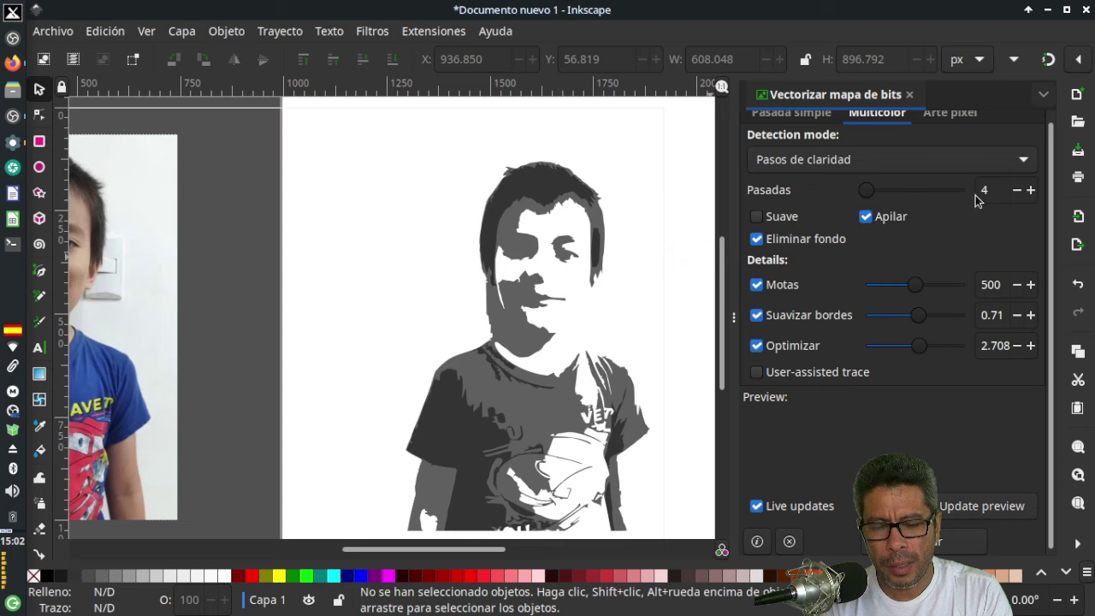
left_click(556, 383)
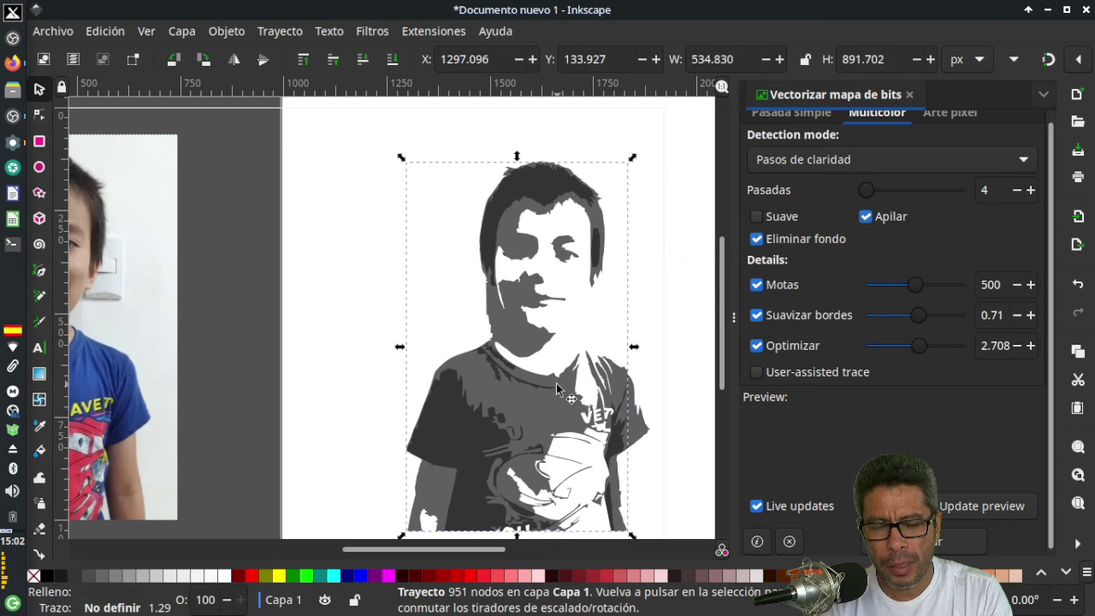
key("Delete")
left_click(515, 417)
key("Delete")
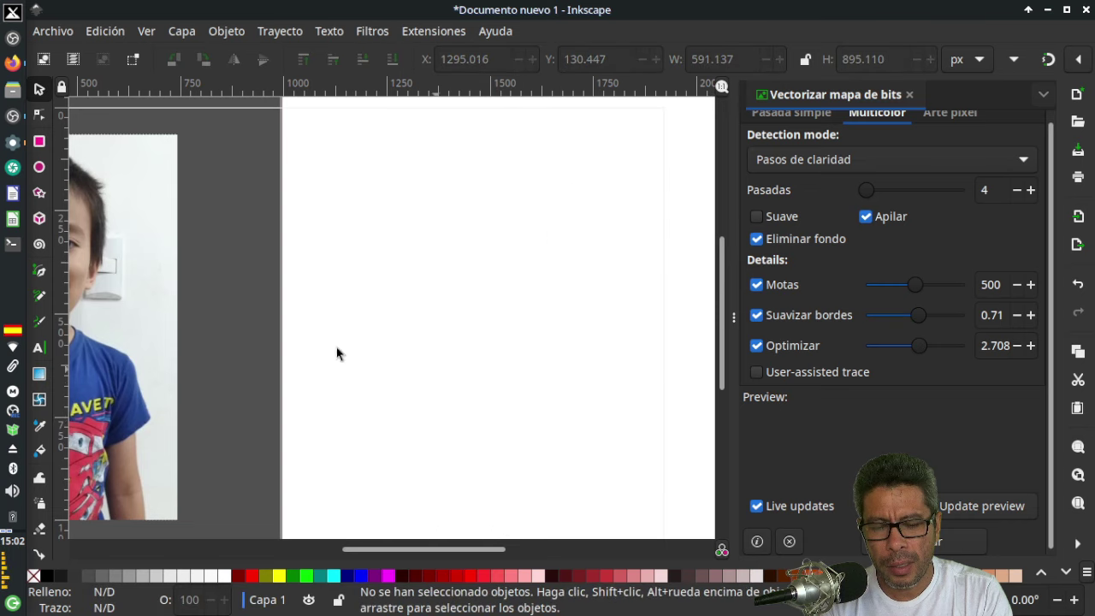
left_click(148, 369)
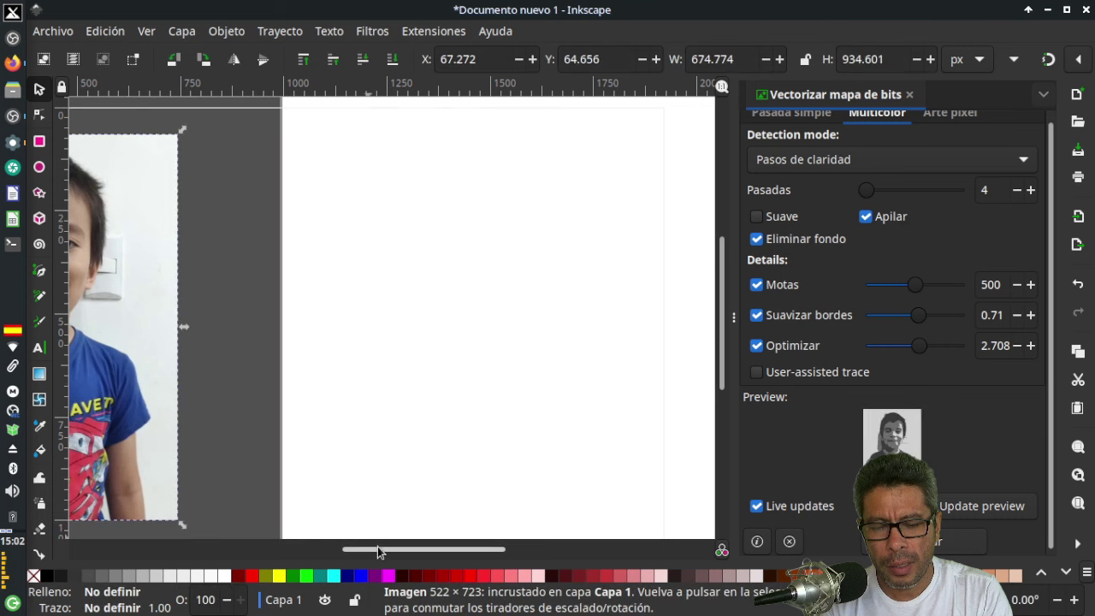
Raise the scans to 8, retrace, and move the 7-object grey trace onto the page.
left_click_drag(377, 548, 355, 548)
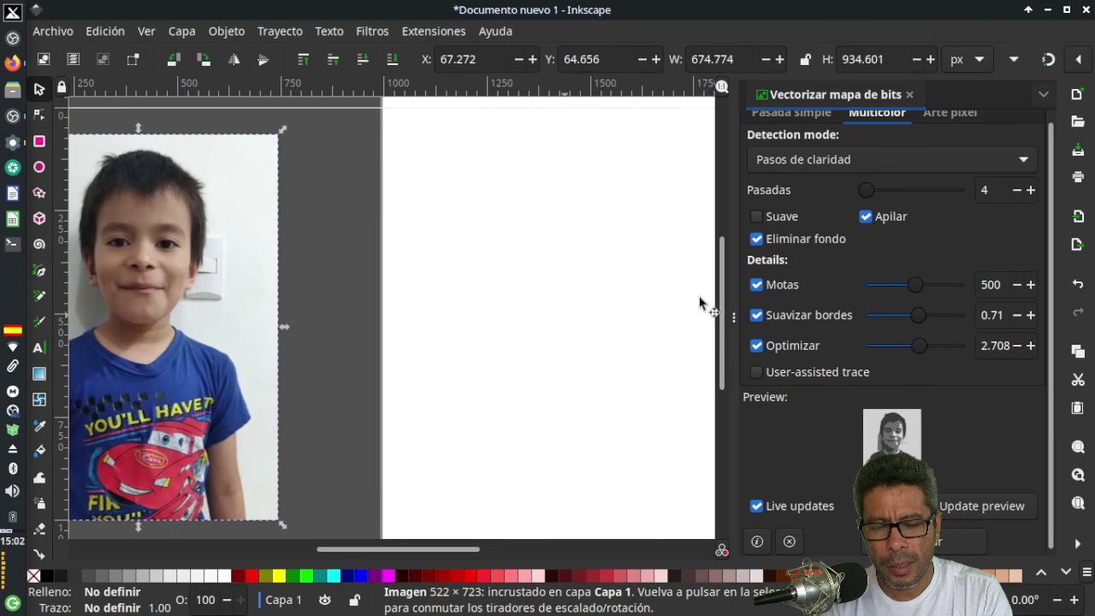
left_click(1030, 190)
left_click(1030, 189)
left_click(1031, 190)
left_click(1031, 190)
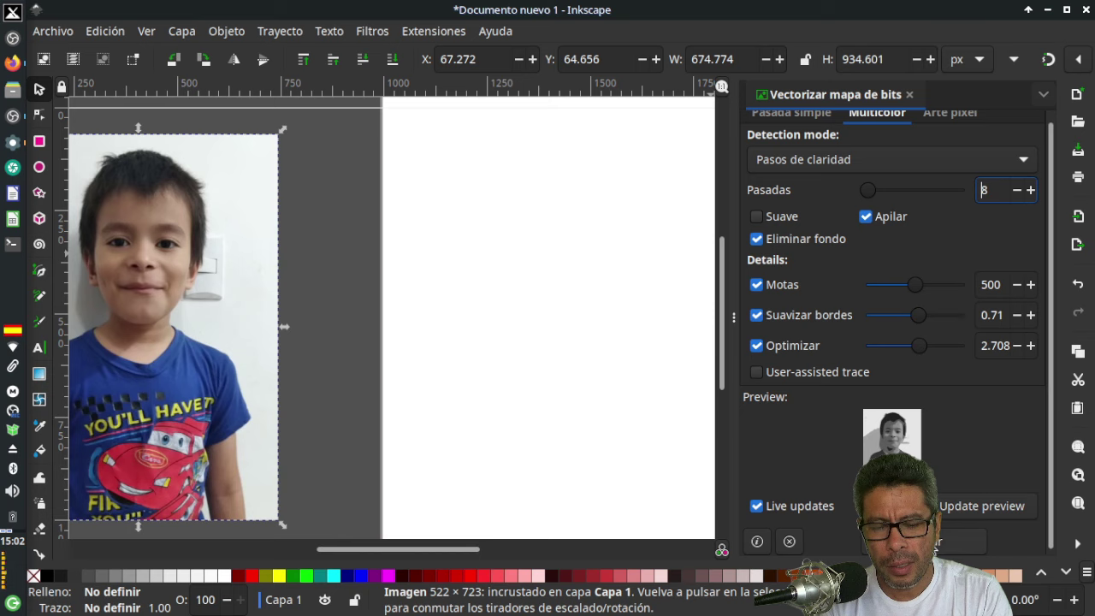
left_click(962, 542)
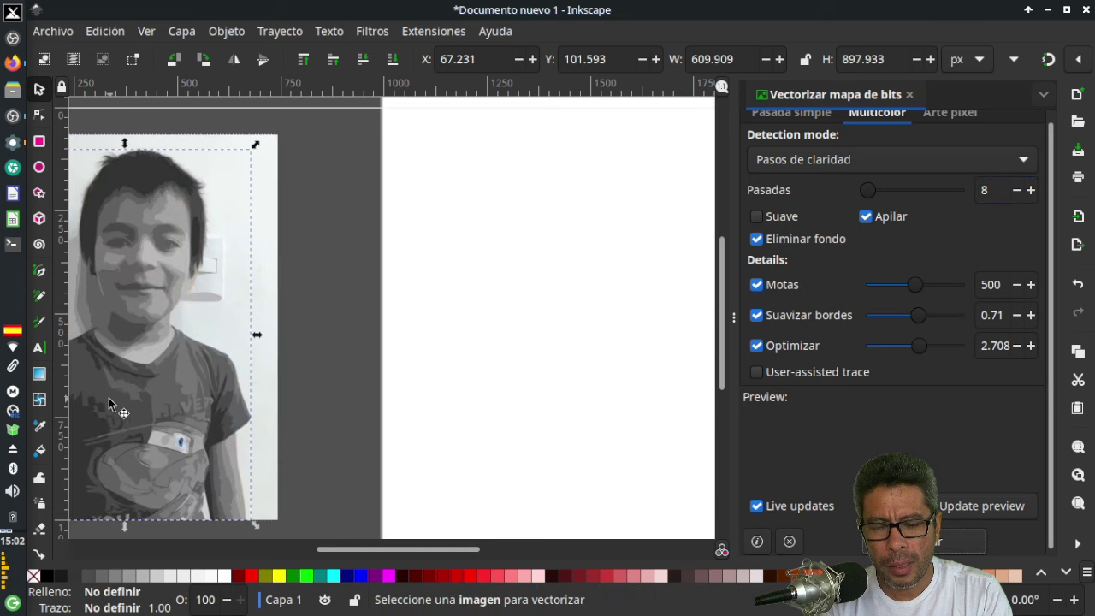
left_click_drag(111, 404, 537, 366)
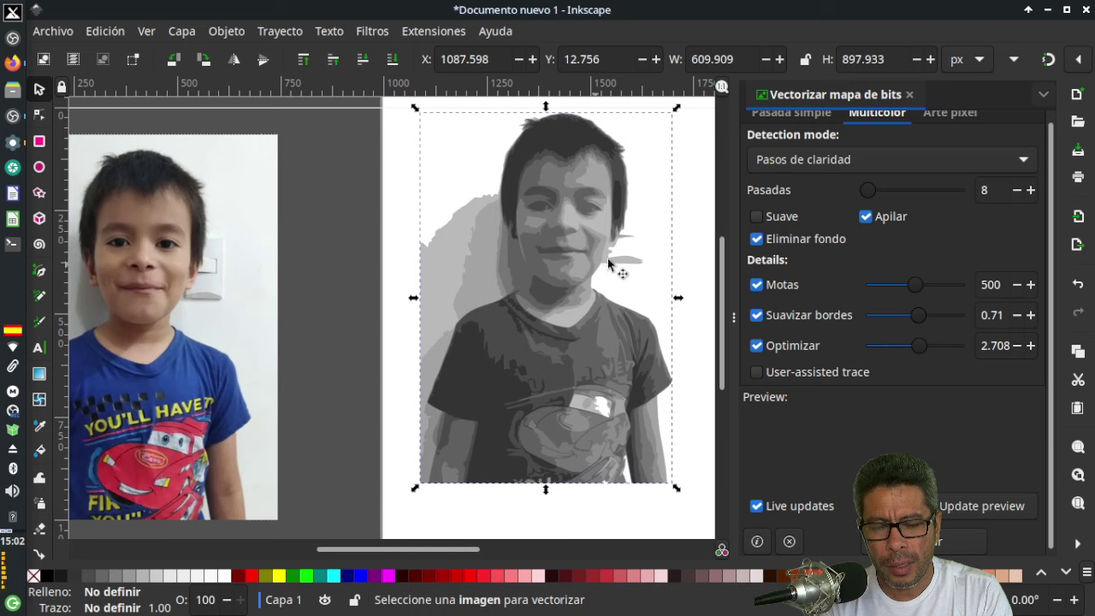
left_click(697, 231)
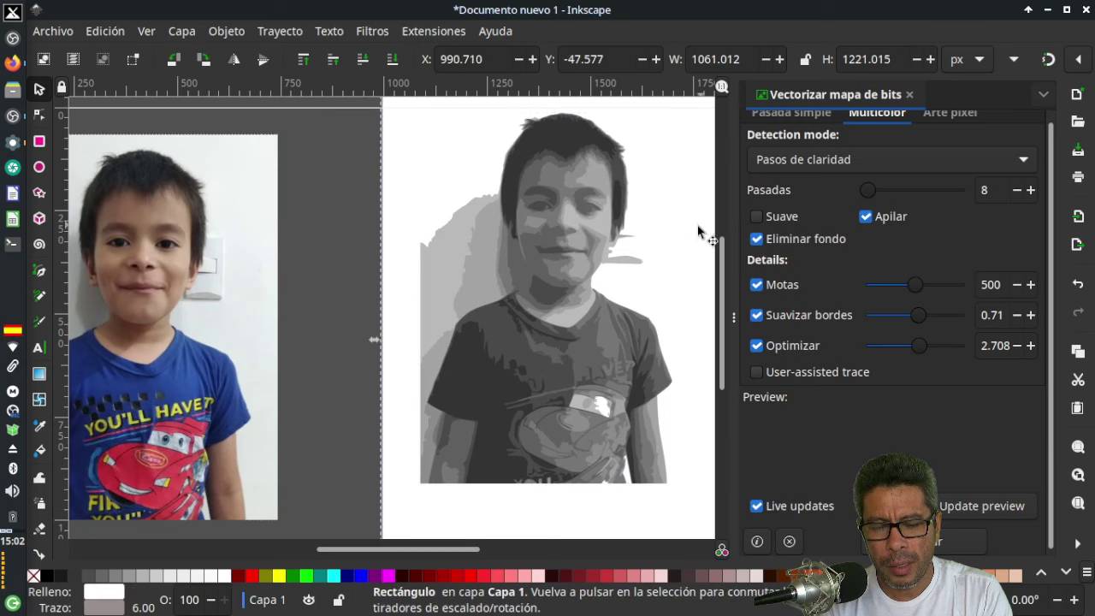
left_click(438, 281)
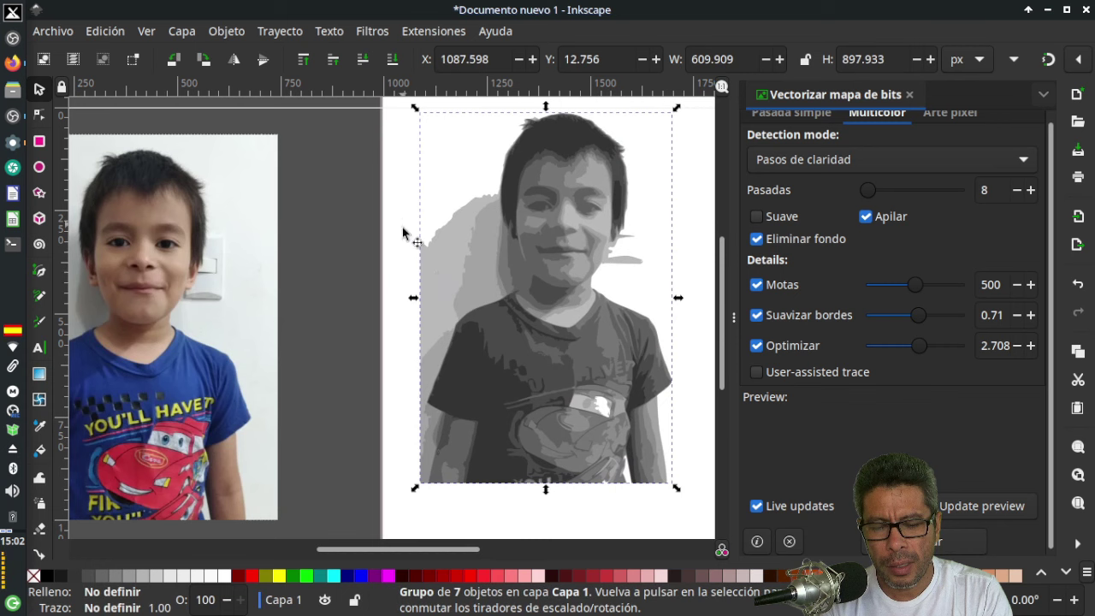
Ungroup the 8-scan trace and delete its light-grey background layers.
left_click(239, 34)
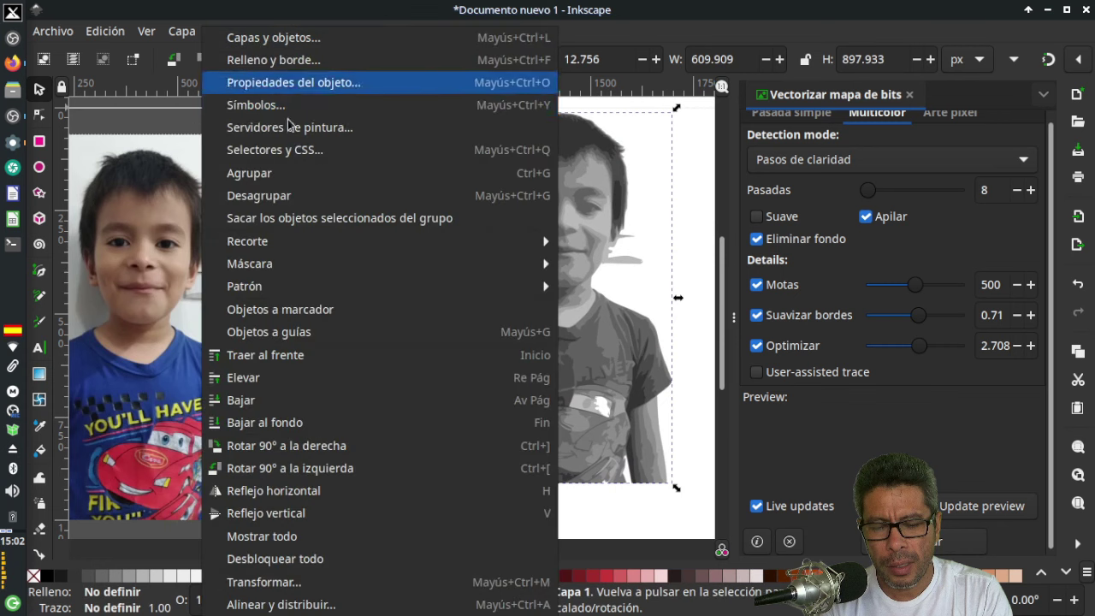
left_click(295, 198)
left_click(320, 329)
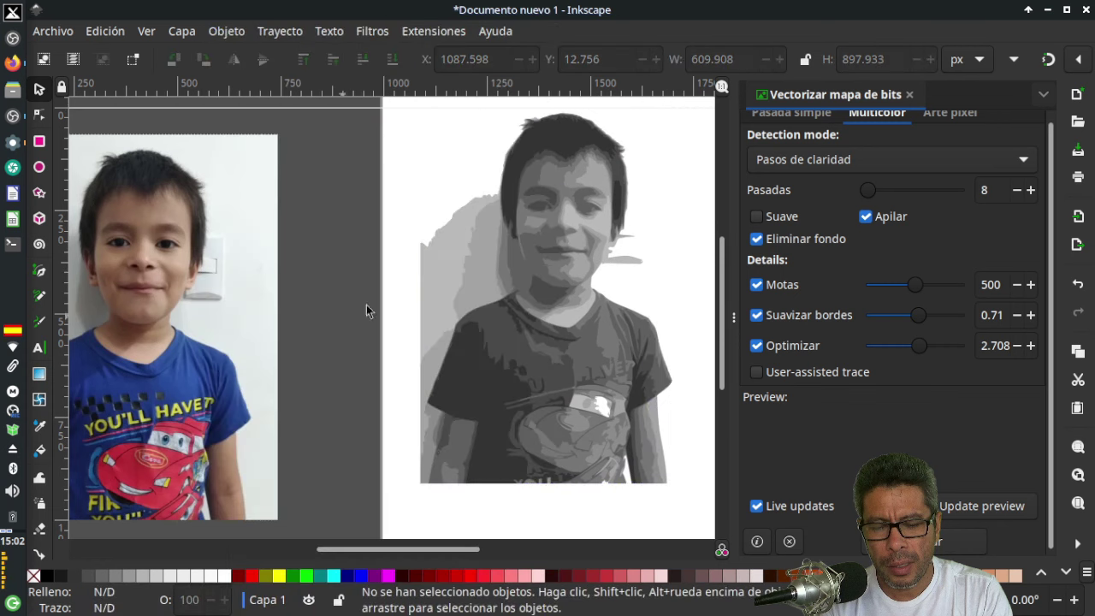
left_click(423, 256)
key("Delete")
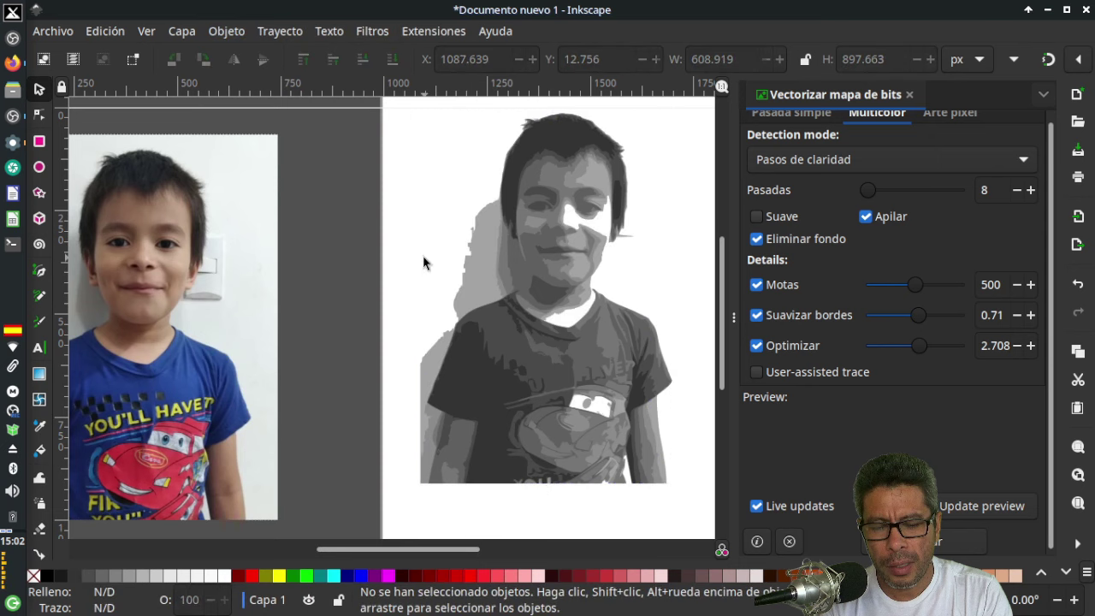
left_click(475, 279)
key("Delete")
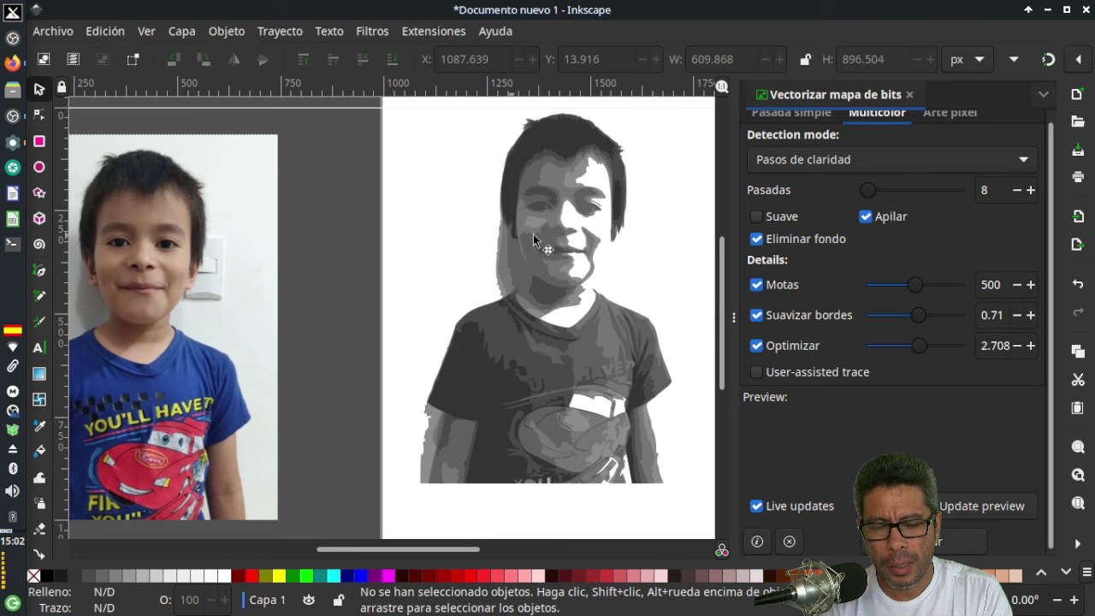
left_click(553, 264)
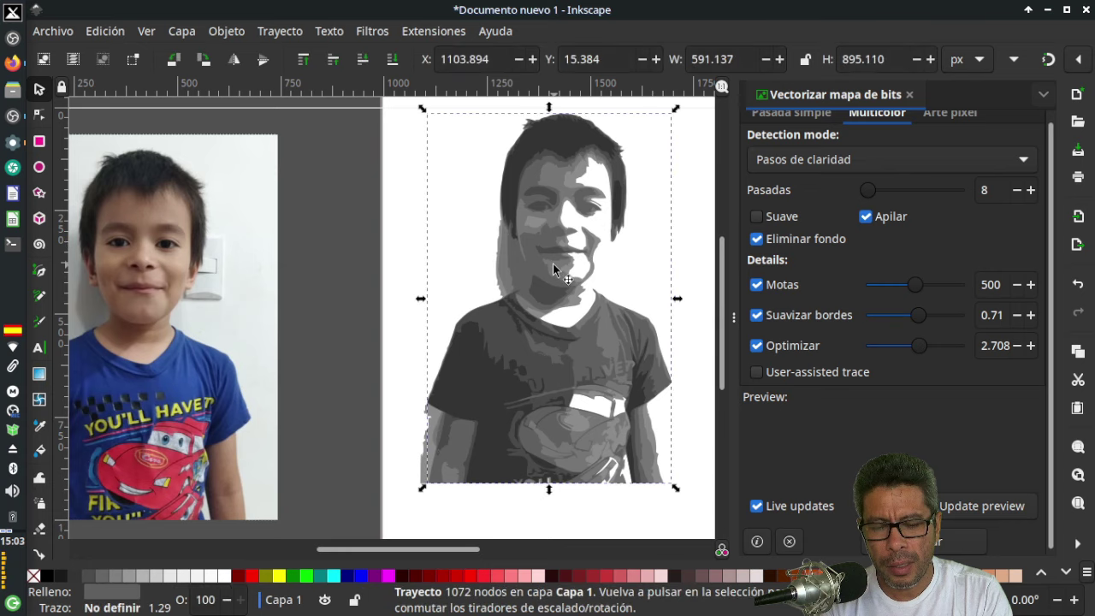
key("Delete")
Delete the remaining grey and dark layers, then reselect the original photo.
left_click(545, 278)
key("Delete")
left_click(543, 283)
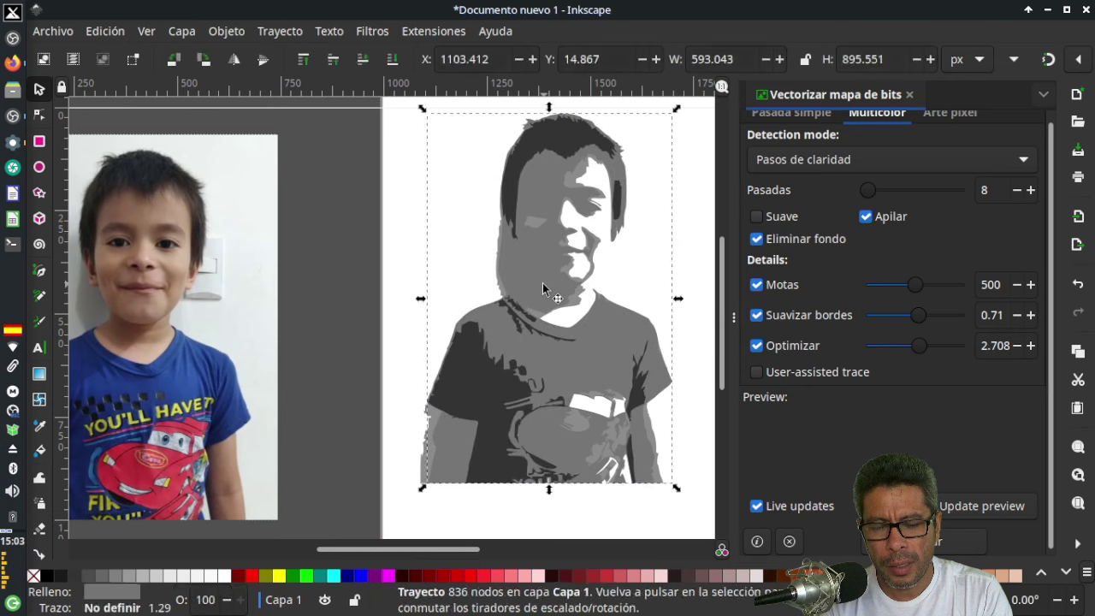
key("Delete")
left_click(542, 280)
key("Delete")
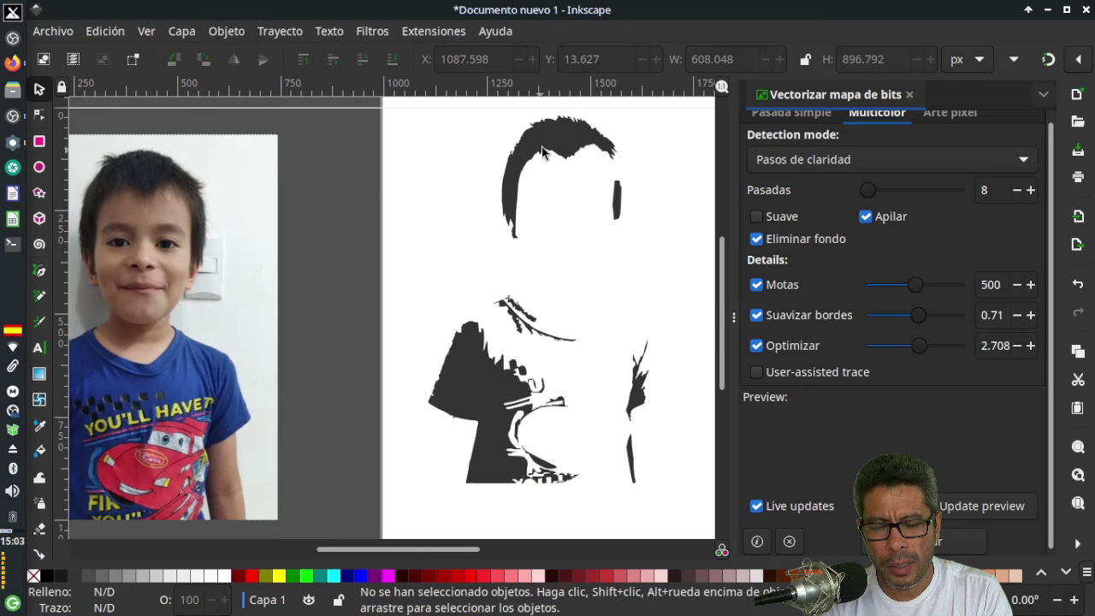
left_click(548, 141)
key("Delete")
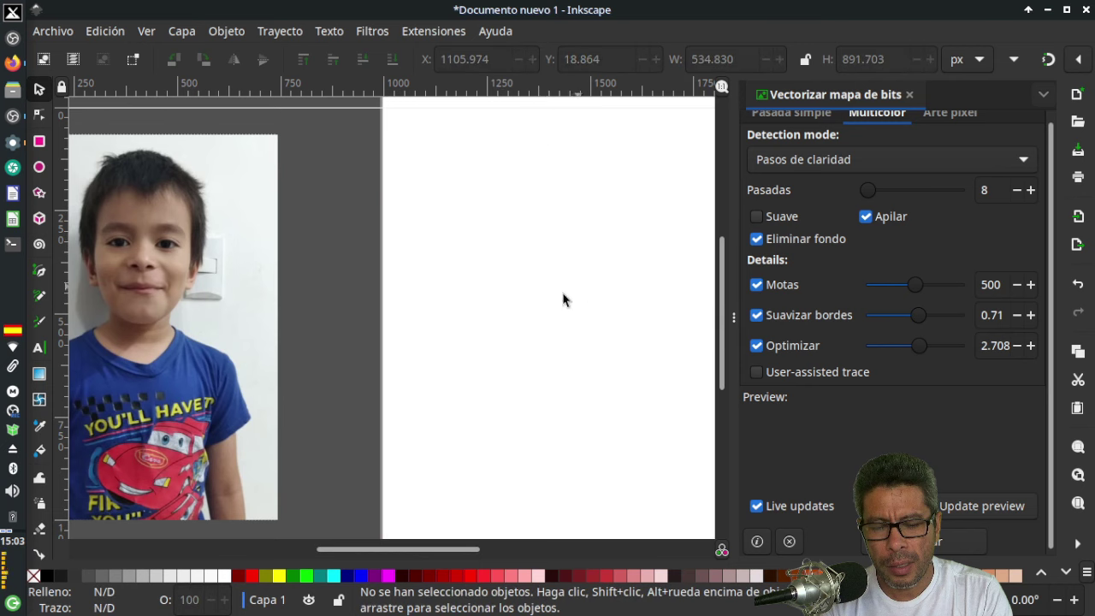
left_click(174, 377)
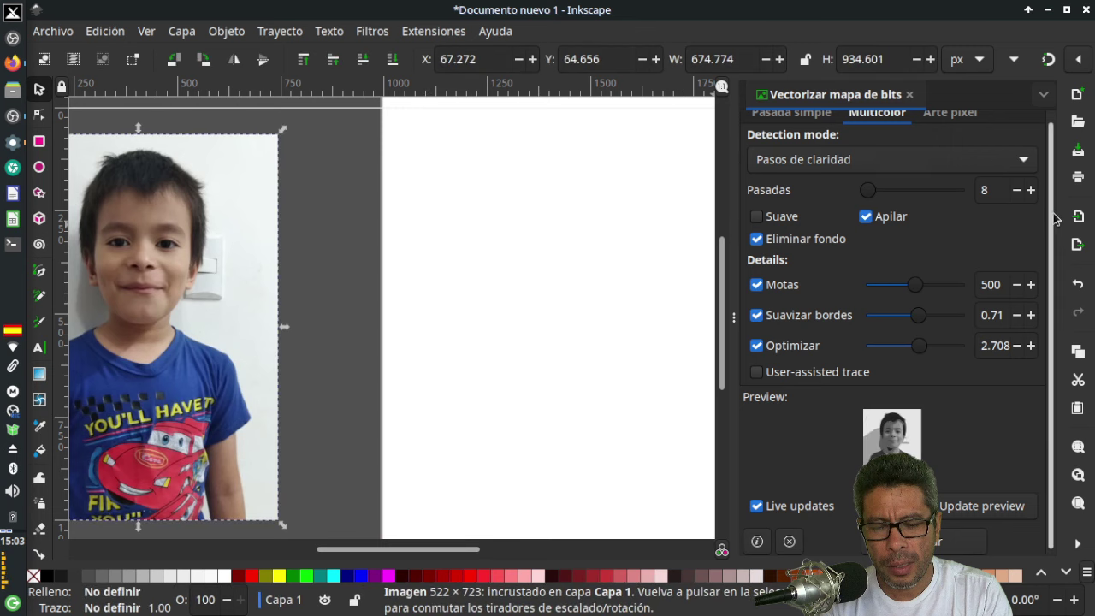
Switch multicolour detection to Colores and place the resulting 7-object colour trace on the page.
scroll(1055, 205, "up", 1)
left_click(1011, 171)
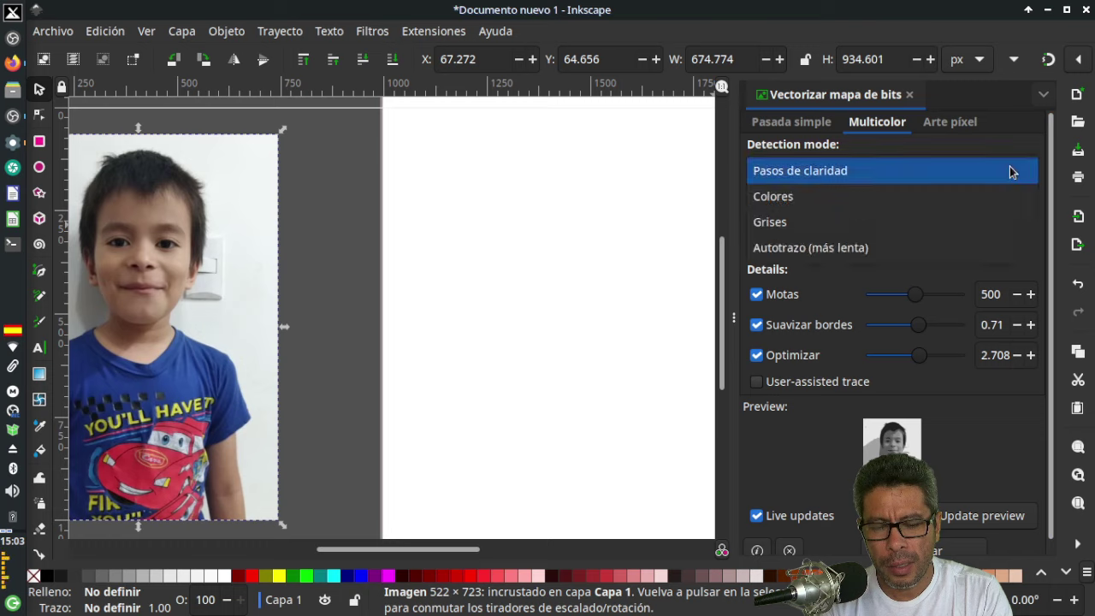
left_click(867, 208)
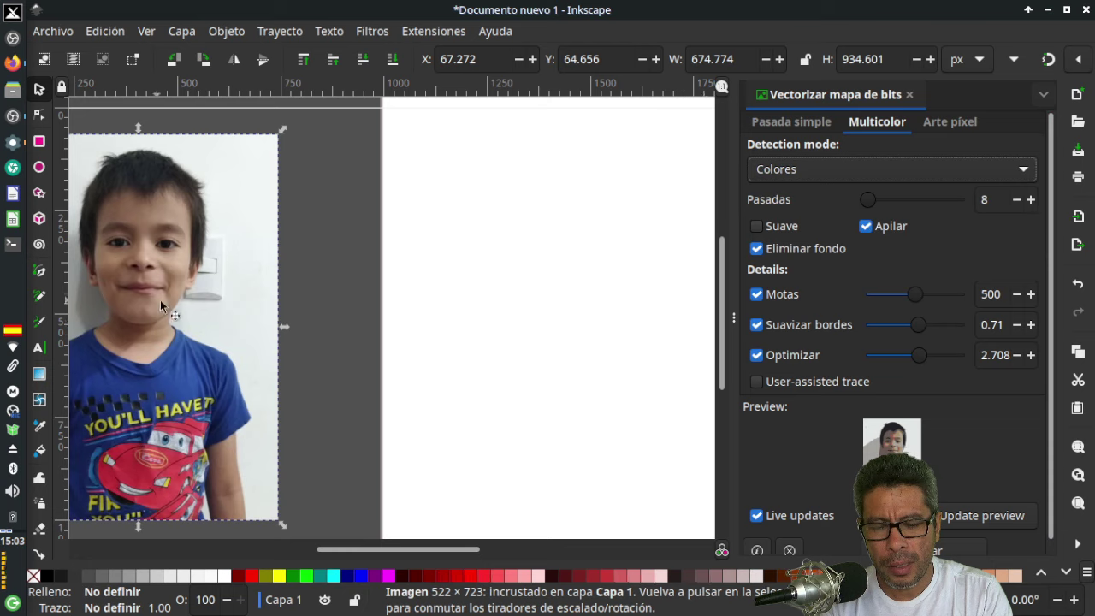
scroll(924, 513, "down", 1)
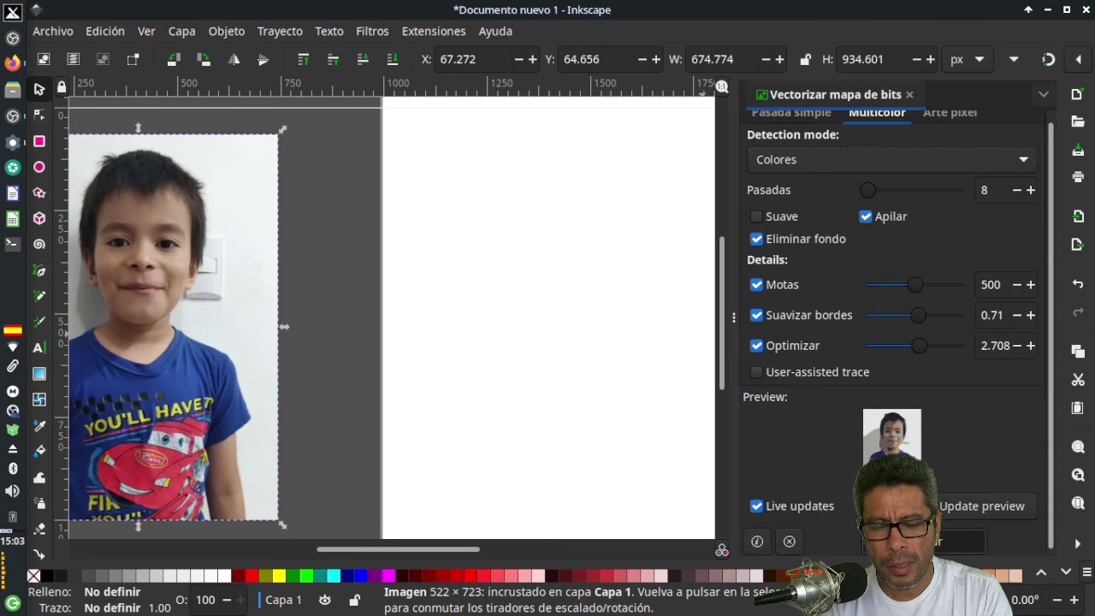
left_click(924, 541)
left_click_drag(147, 424, 576, 410)
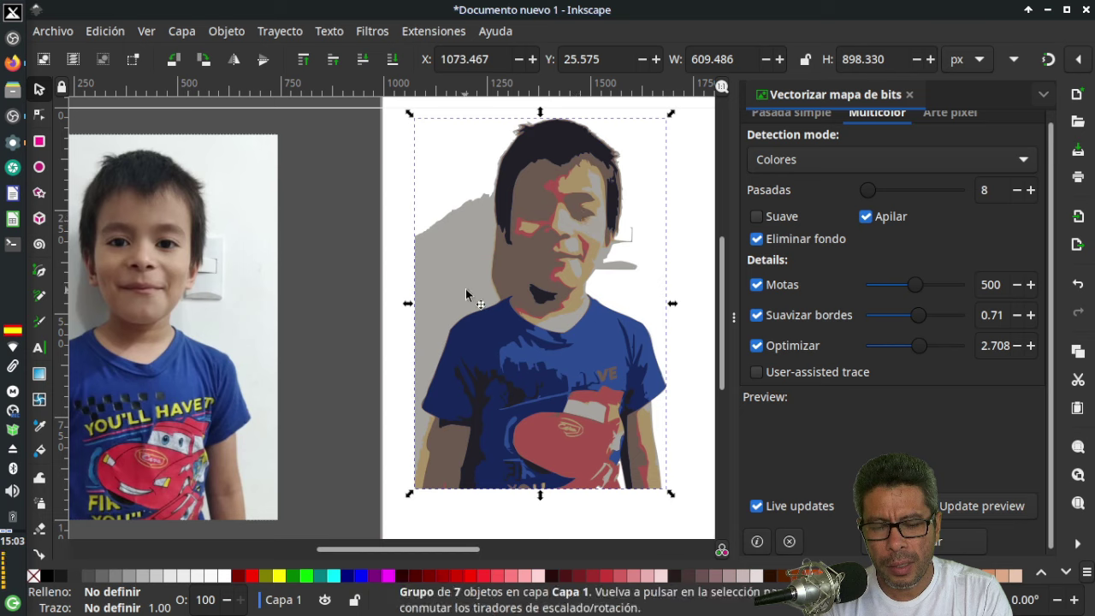
Ungroup the colour trace and drag the brown and red layers apart to inspect them.
left_click(228, 32)
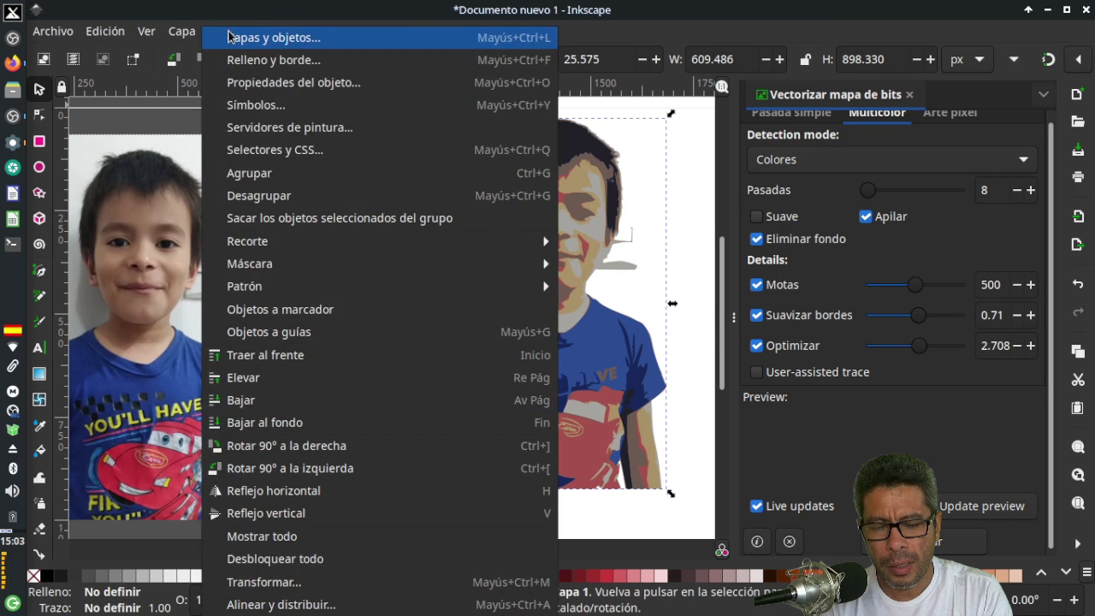
left_click(282, 195)
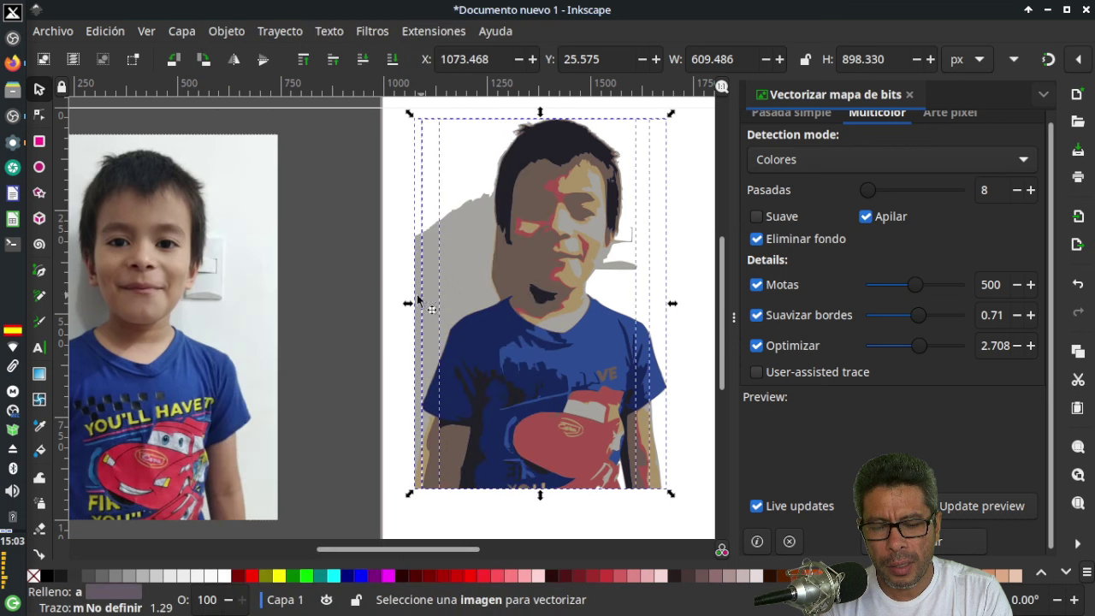
left_click_drag(434, 276, 452, 275)
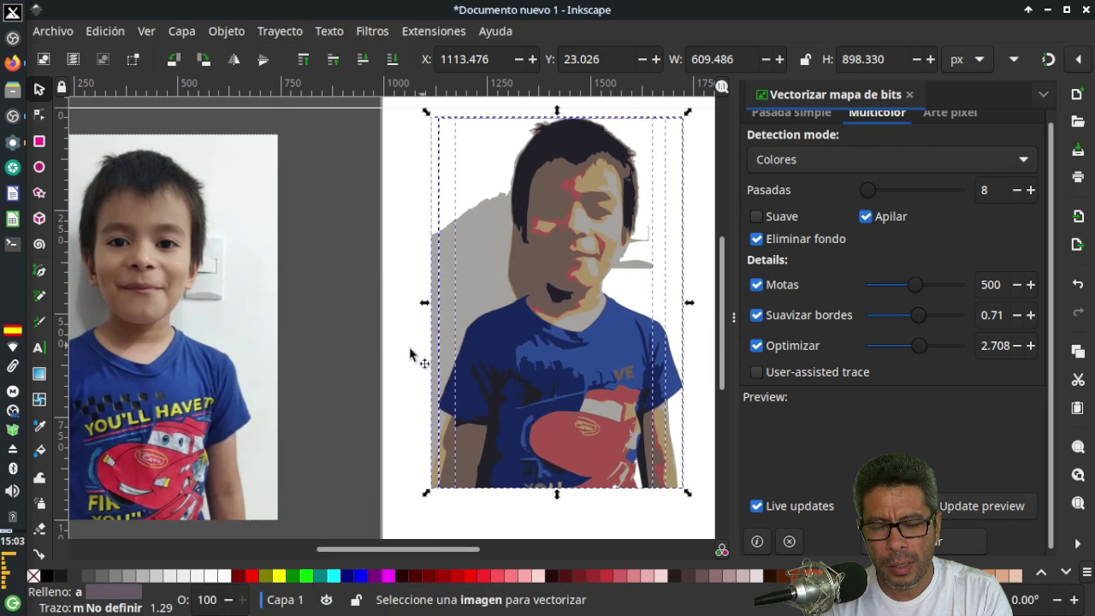
left_click(358, 356)
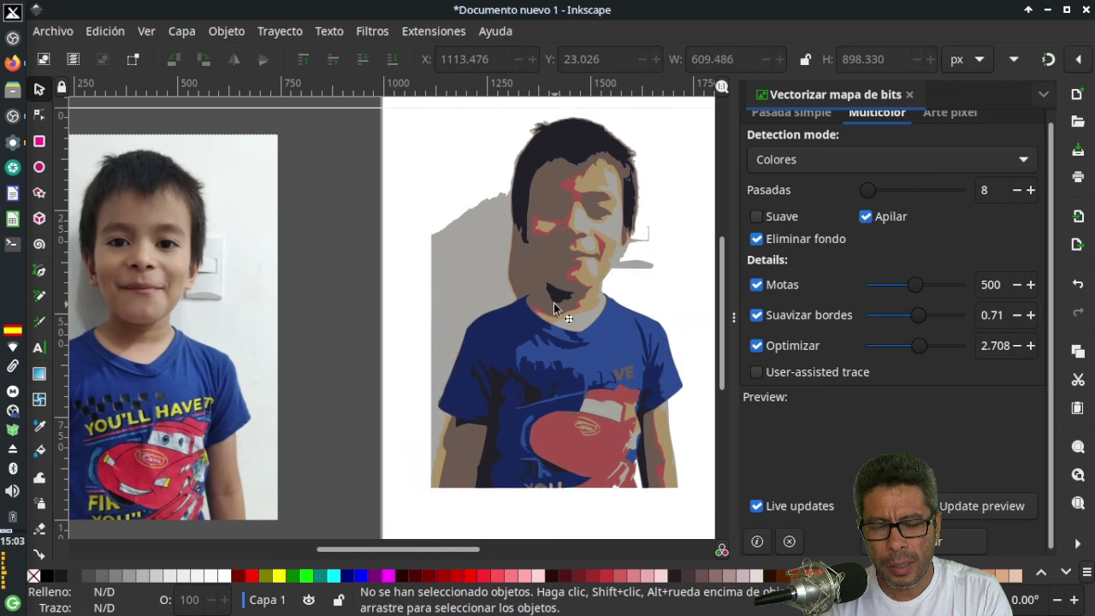
left_click(553, 302)
left_click_drag(545, 275, 355, 275)
left_click_drag(539, 267, 620, 248)
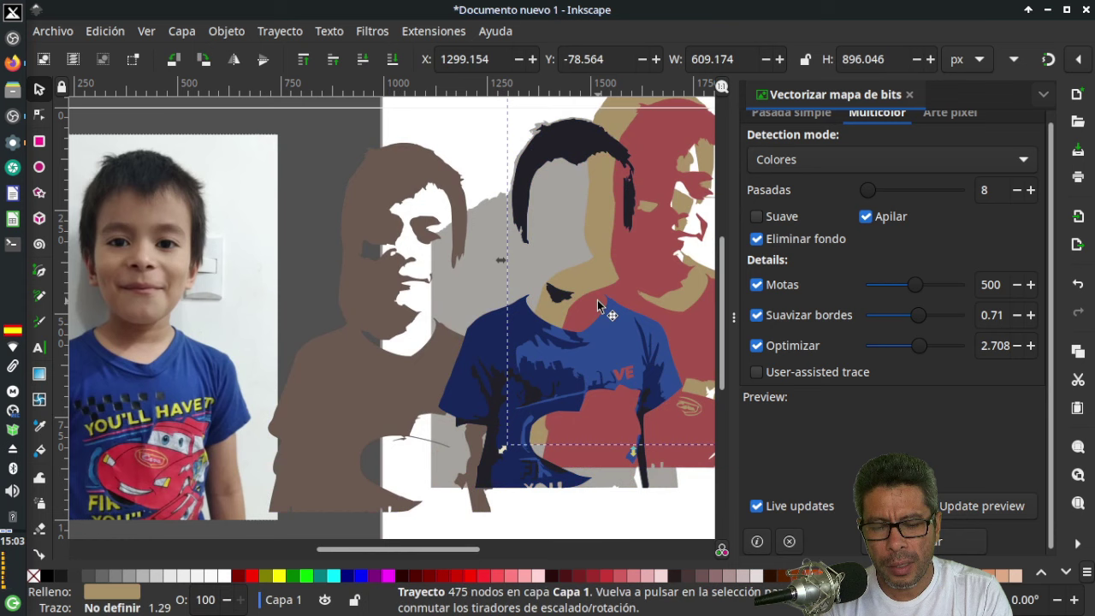
Delete the tan, red, grey, blue, black and brown colour layers one by one.
key("Delete")
left_click(567, 320)
key("Delete")
left_click(638, 306)
key("Delete")
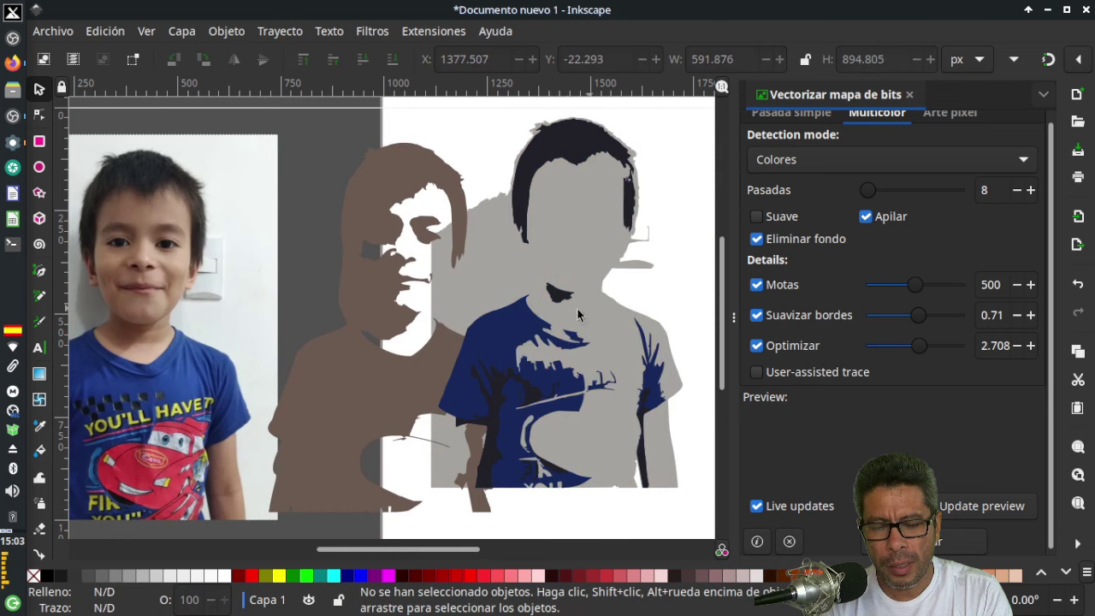
left_click(577, 315)
key("Delete")
left_click(523, 334)
key("Delete")
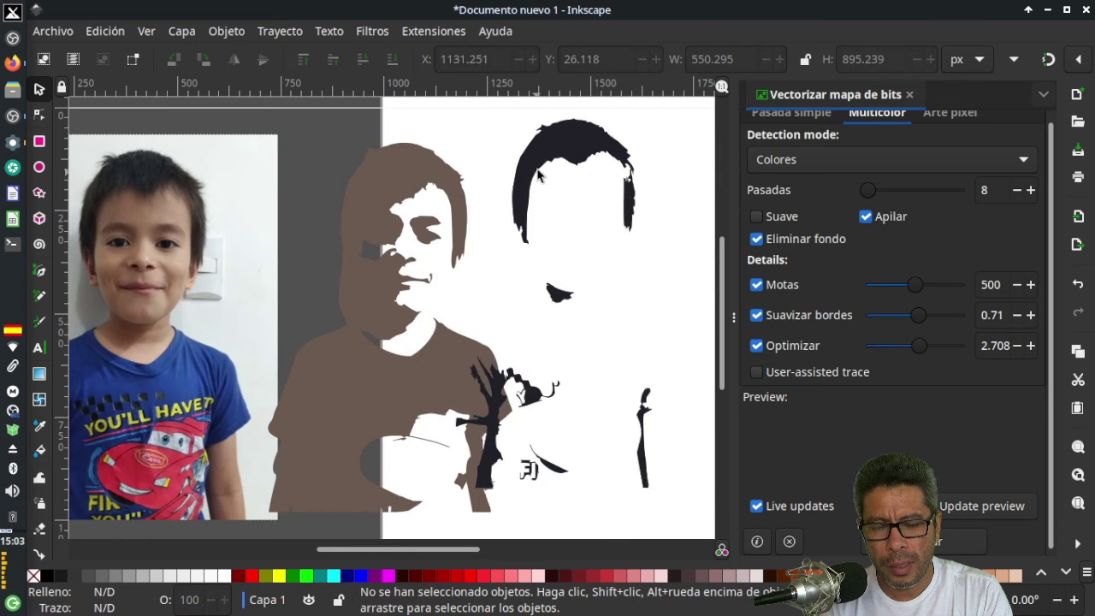
left_click(539, 175)
key("Delete")
left_click(453, 206)
key("Delete")
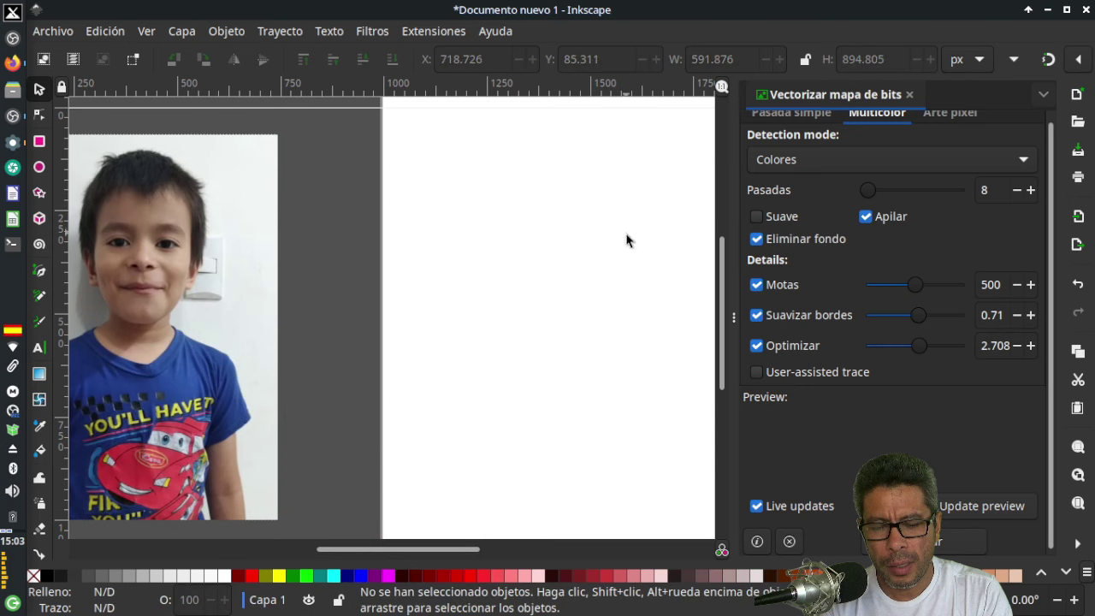
left_click_drag(447, 548, 426, 548)
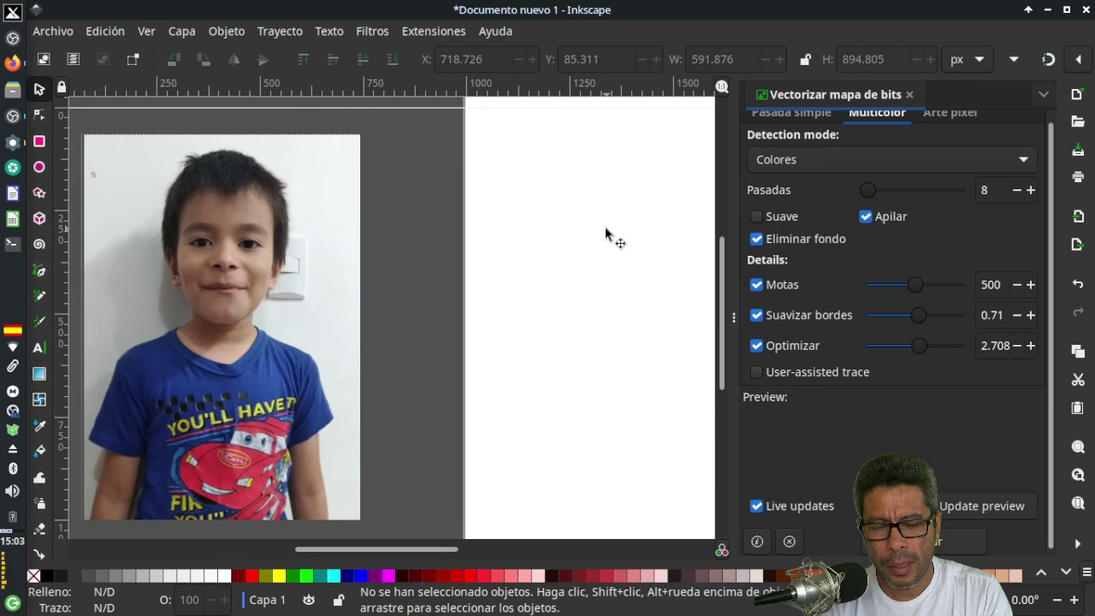
Lower speckles to 108, colour-trace the photo, and place the 7-object result beside it on the page.
left_click_drag(915, 287, 878, 287)
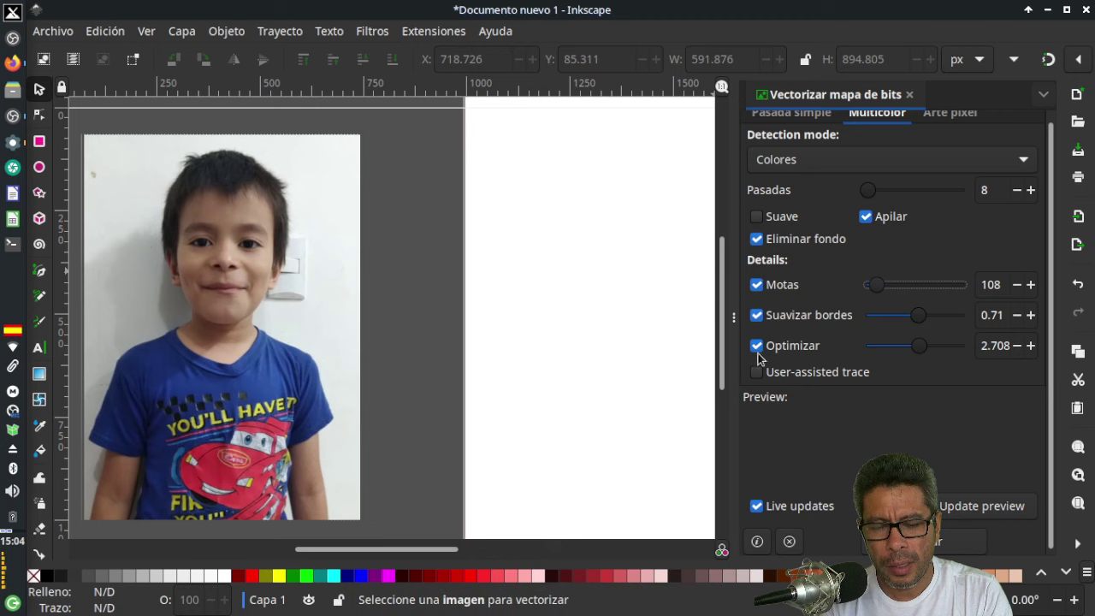
left_click(288, 409)
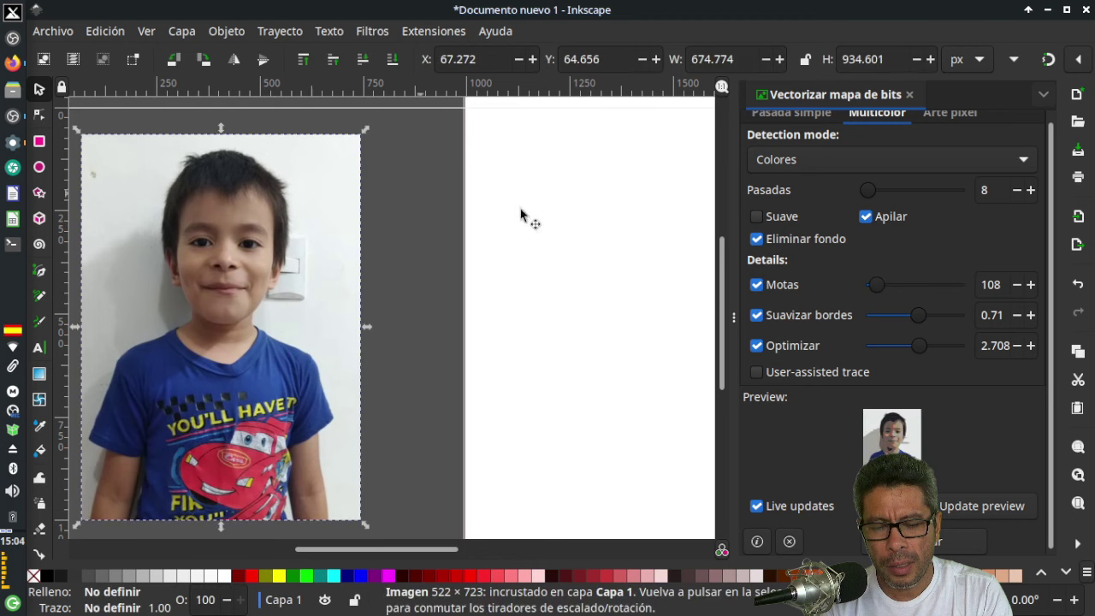
left_click(958, 540)
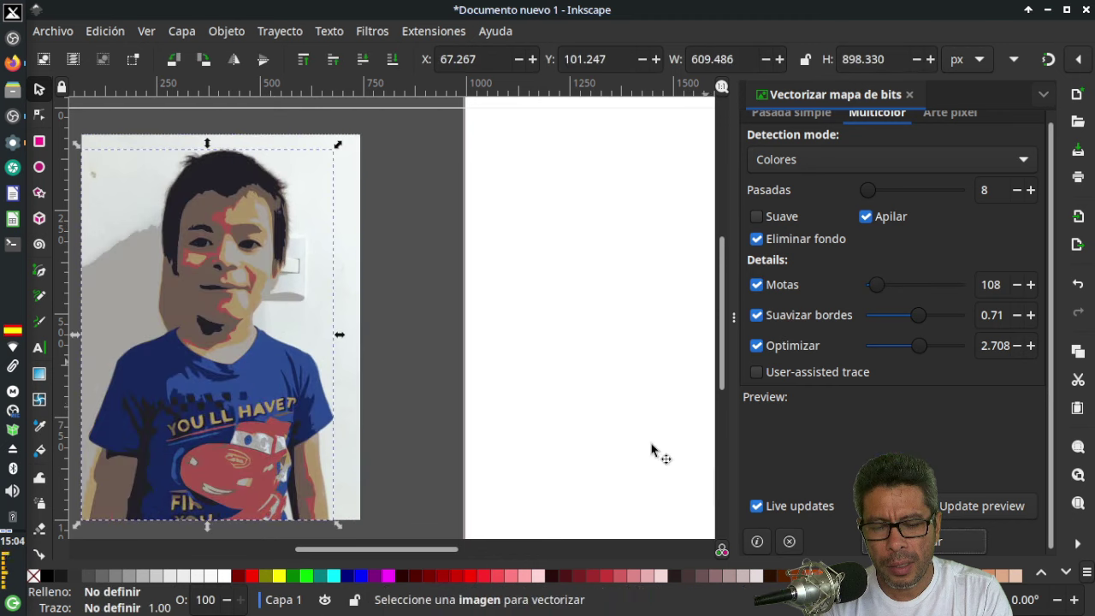
left_click_drag(221, 304, 626, 259)
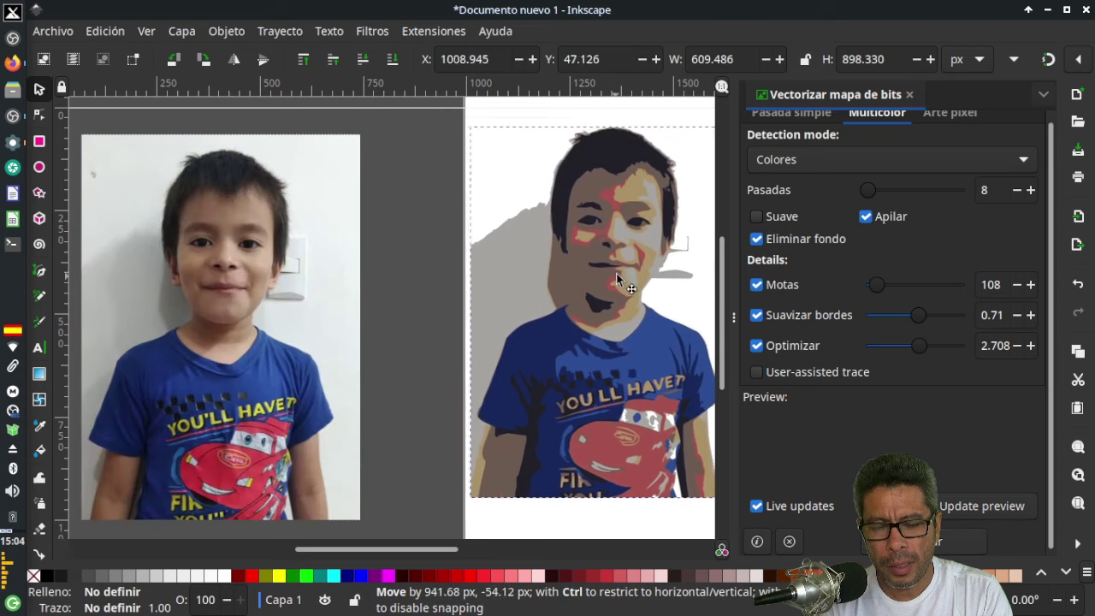
left_click_drag(389, 553, 415, 553)
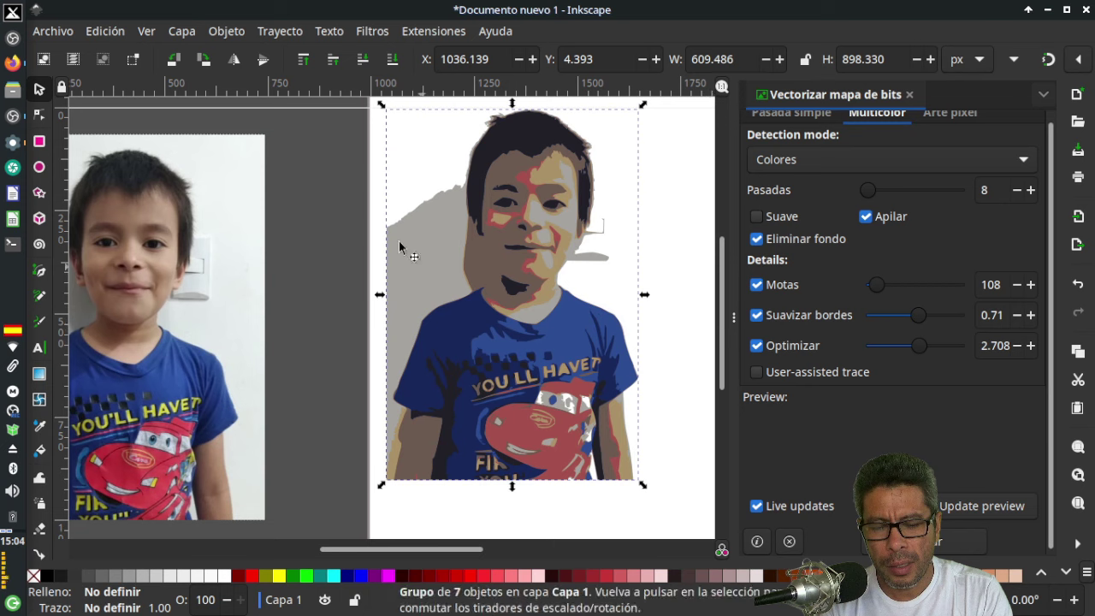
Ungroup the speckle-108 colour trace and delete its grey background layer.
left_click(239, 31)
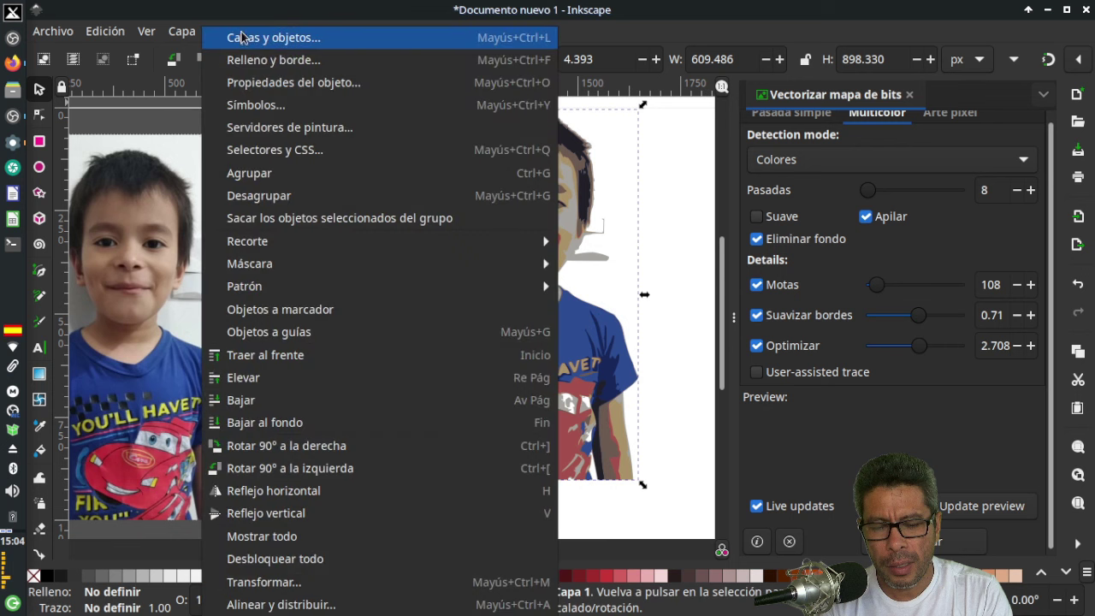
left_click(261, 196)
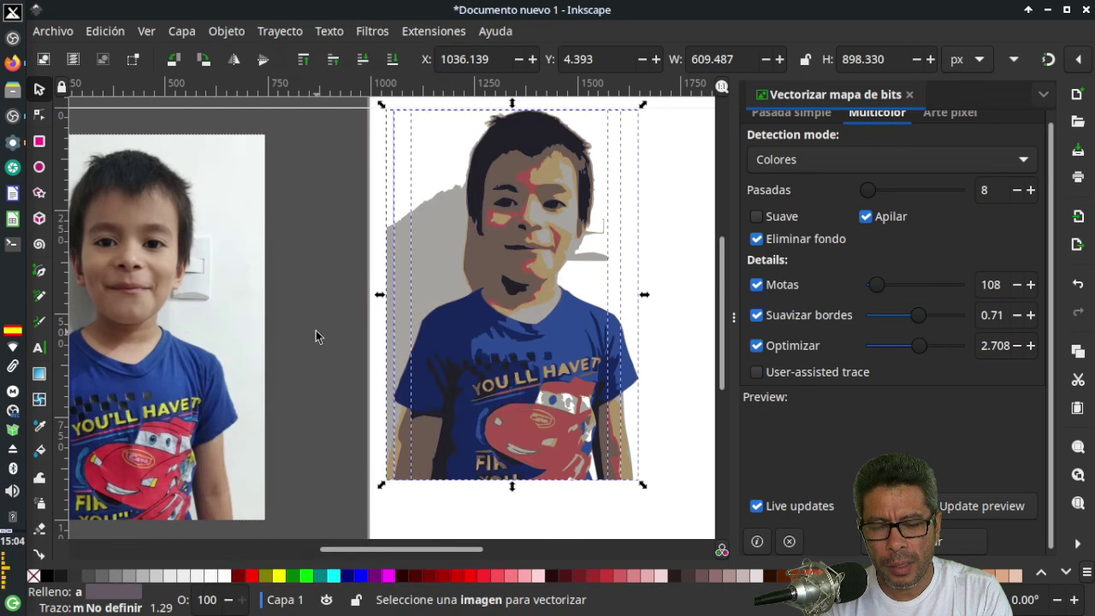
left_click(315, 331)
left_click(389, 287)
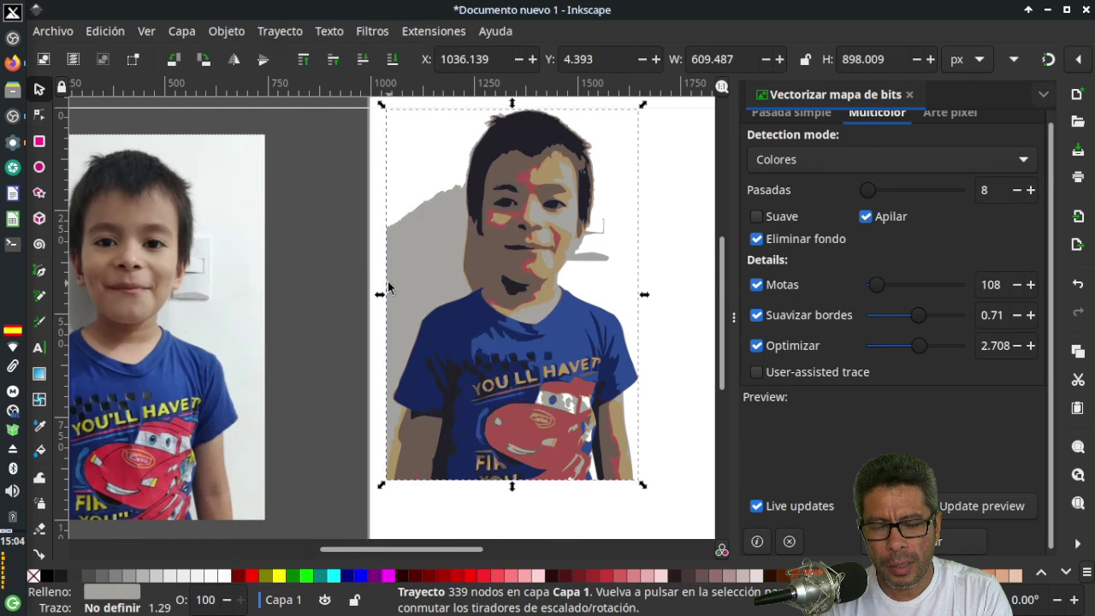
key("Delete")
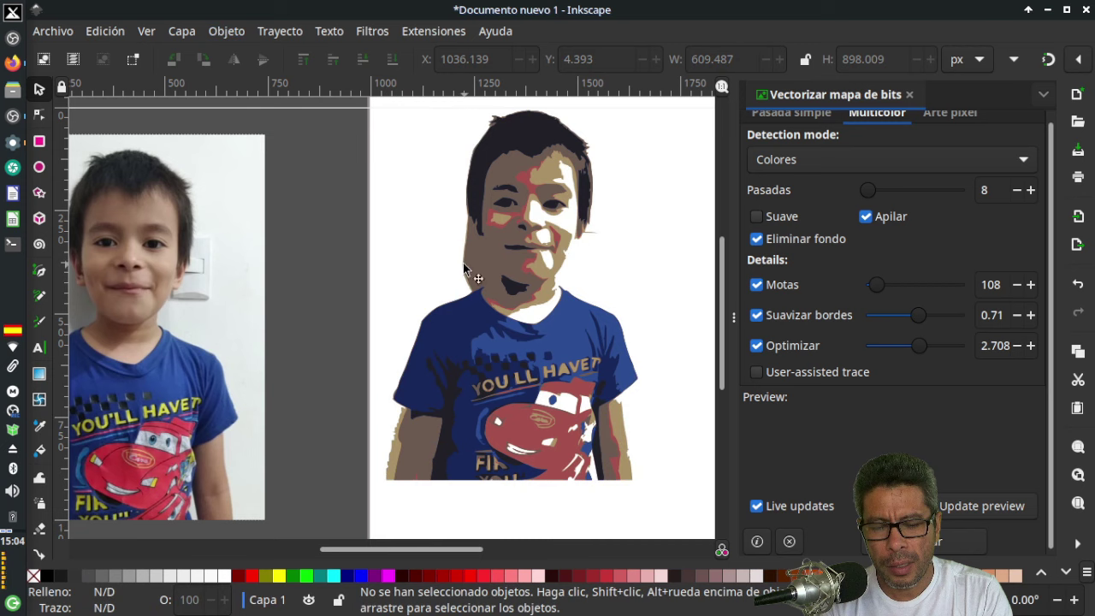
Delete the taupe, red and remaining taupe layers of the trace.
left_click(465, 268)
key("Delete")
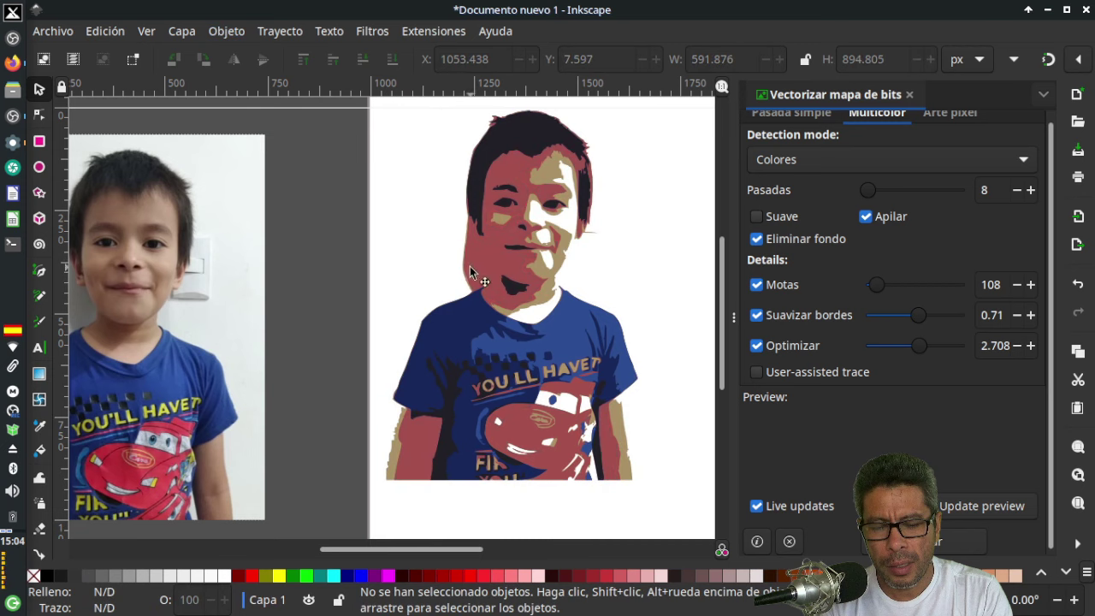
left_click(469, 272)
key("Delete")
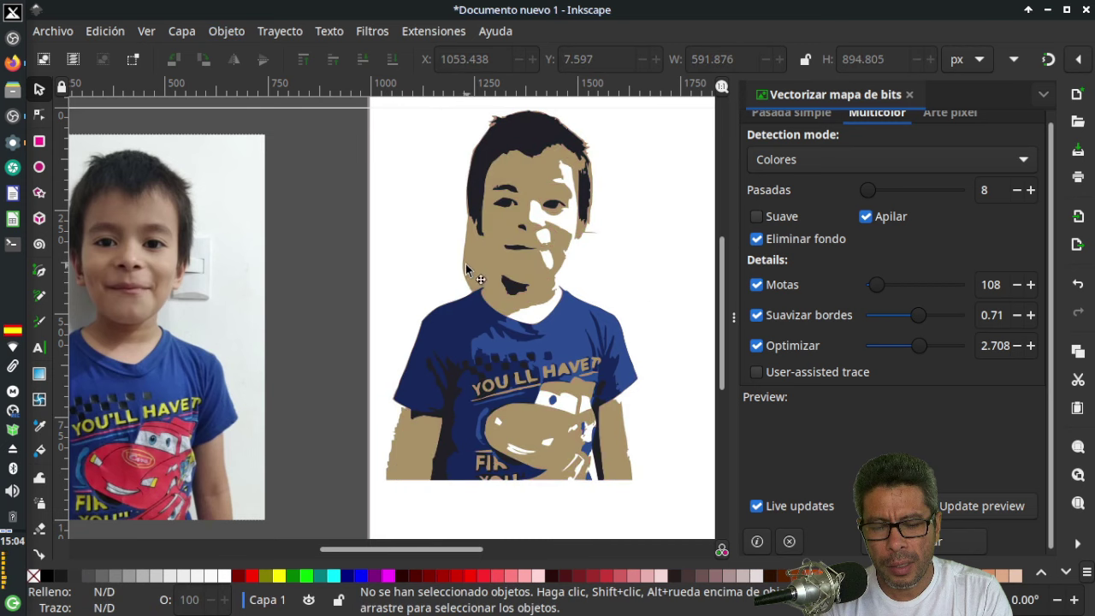
left_click(465, 269)
key("Delete")
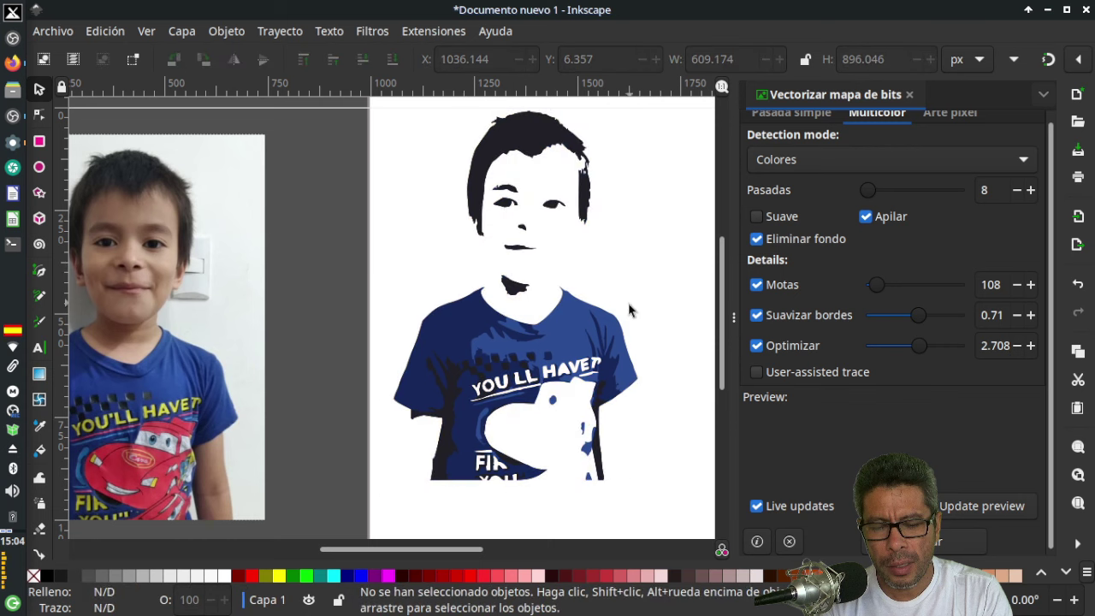
Delete the dark and navy layers, leaving the page empty.
left_click_drag(459, 551, 444, 551)
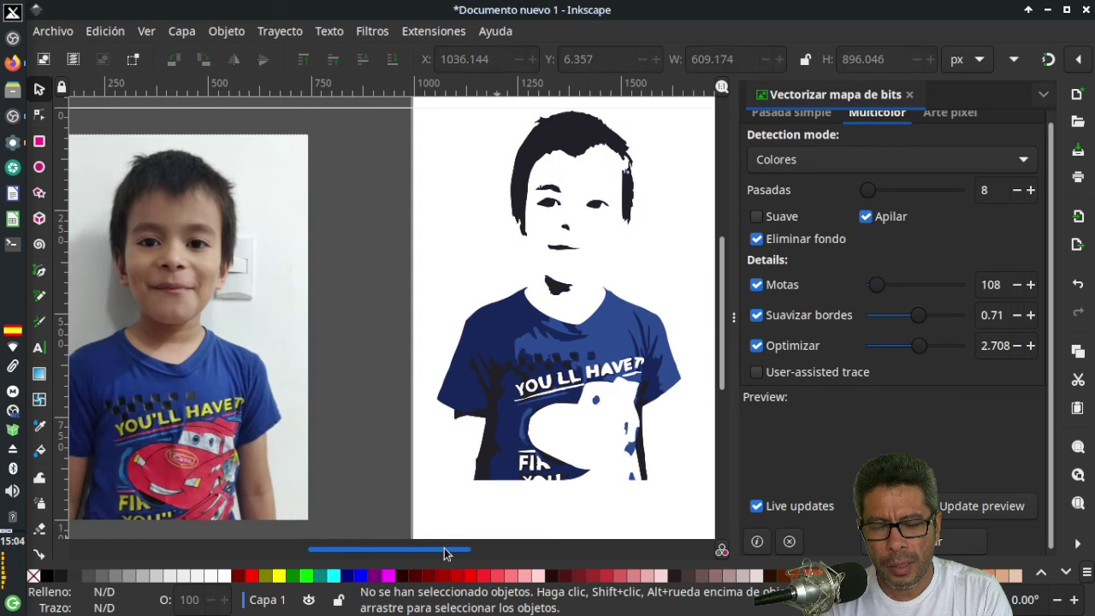
left_click(579, 383)
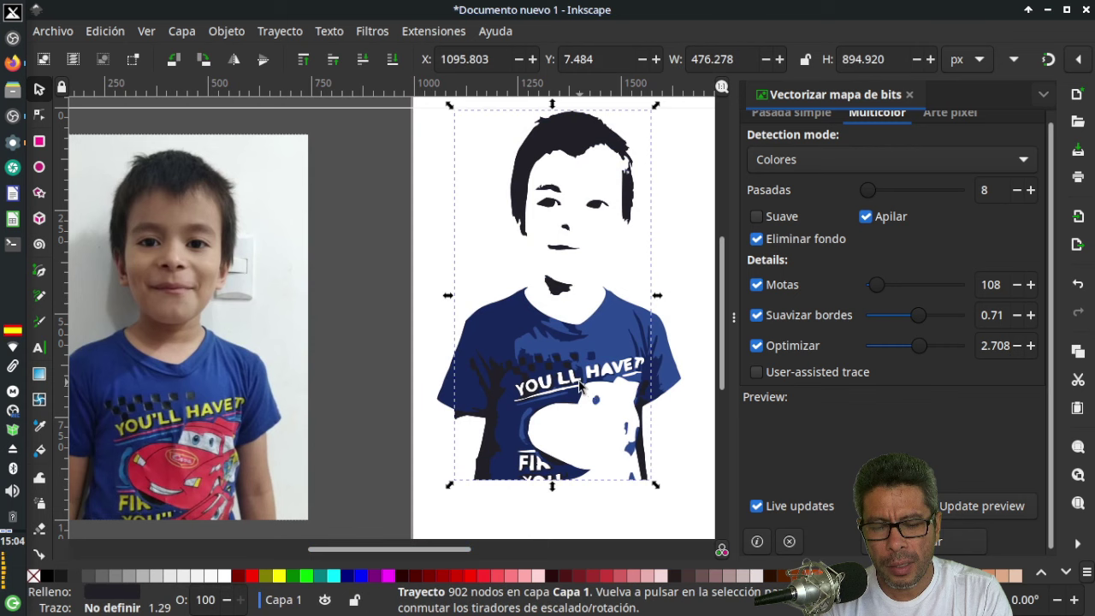
key("Delete")
left_click(541, 377)
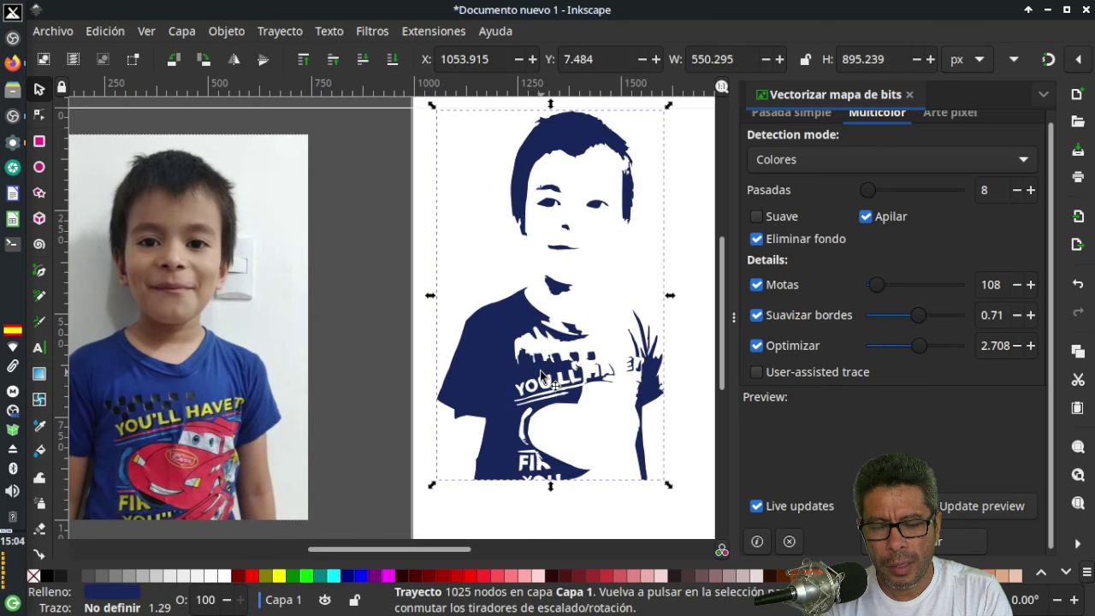
key("Delete")
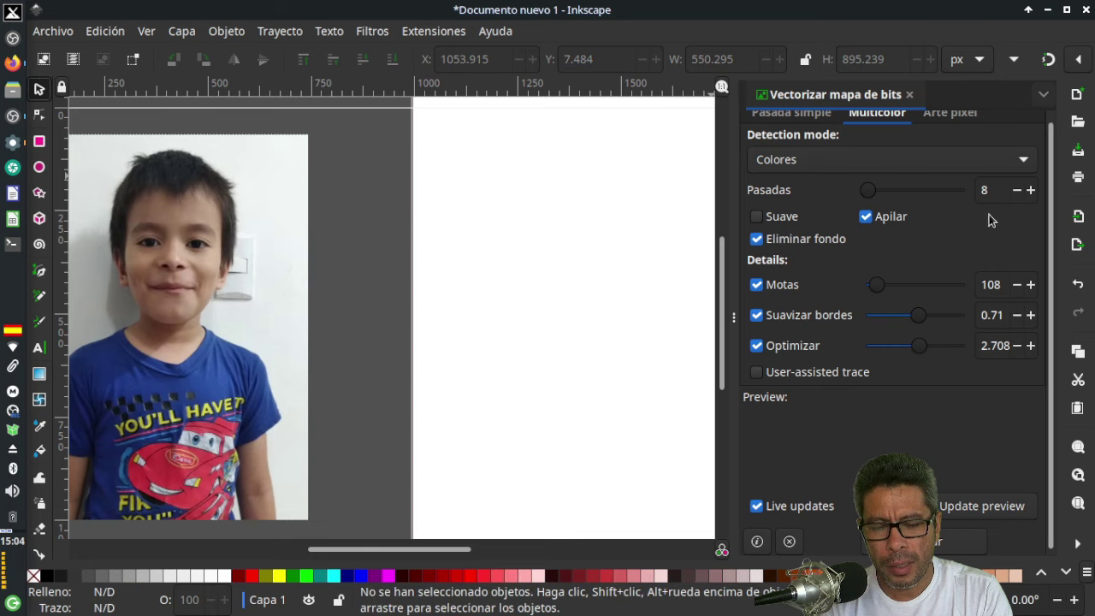
Trace the photo with Grises detection mode and move the result onto the right page.
scroll(1051, 248, "up", 1)
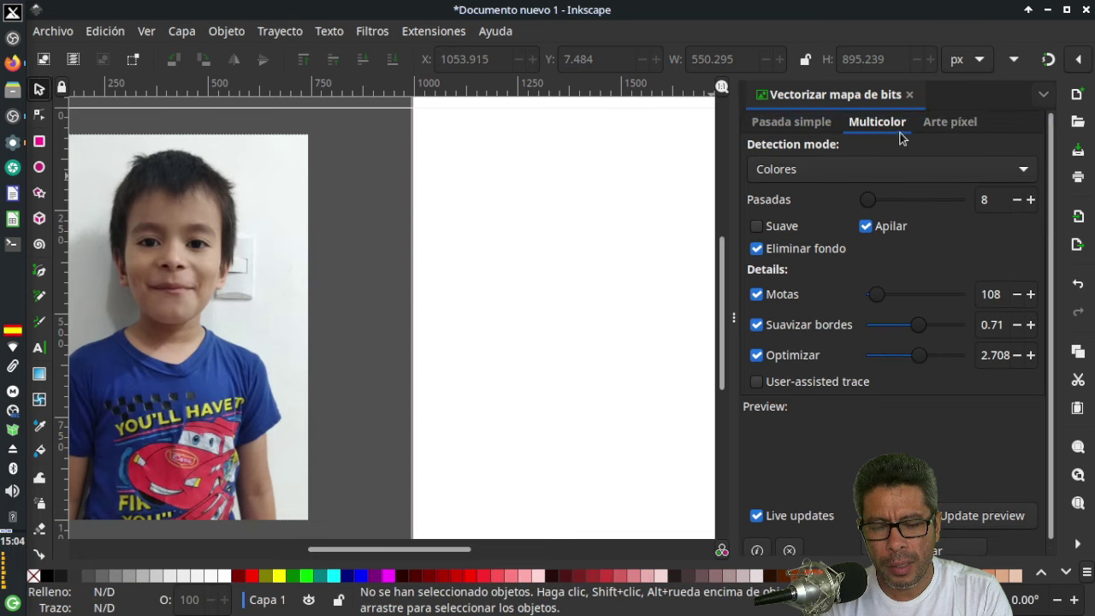
left_click(926, 169)
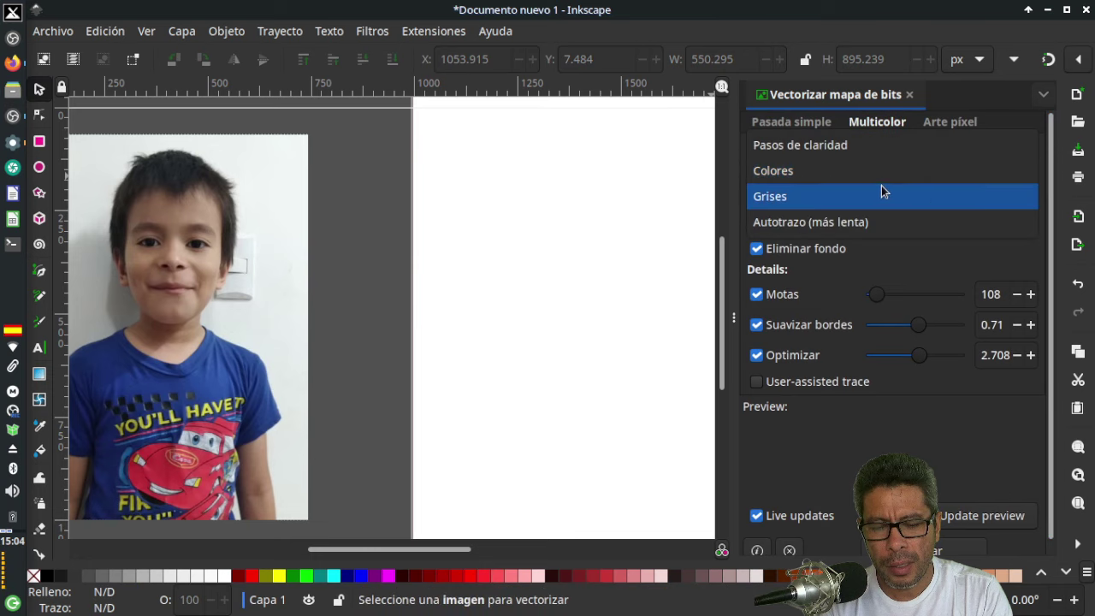
left_click(864, 198)
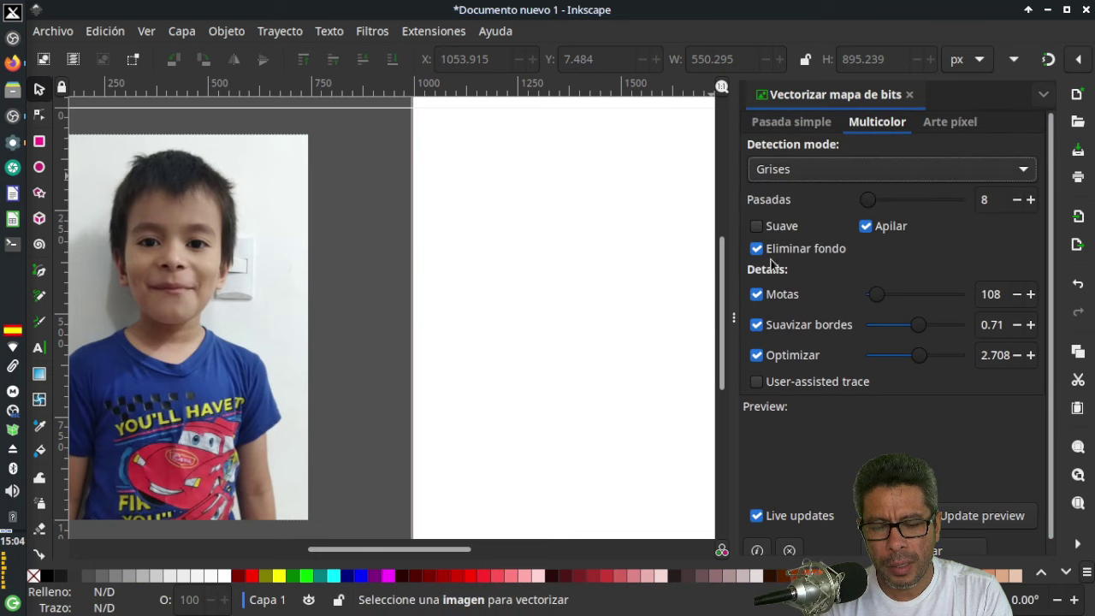
left_click(222, 377)
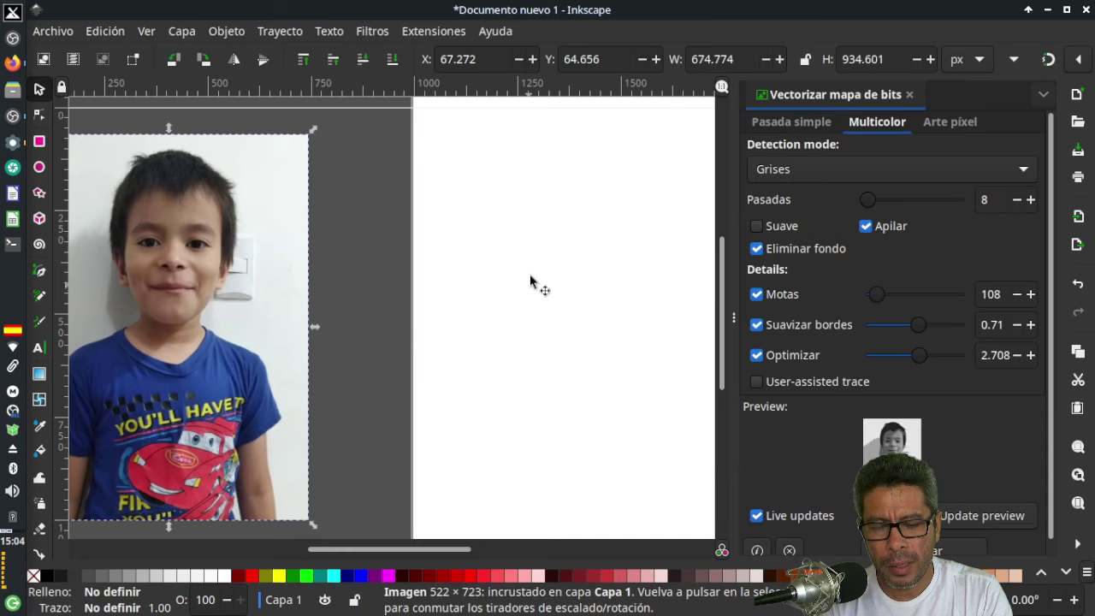
left_click(953, 541)
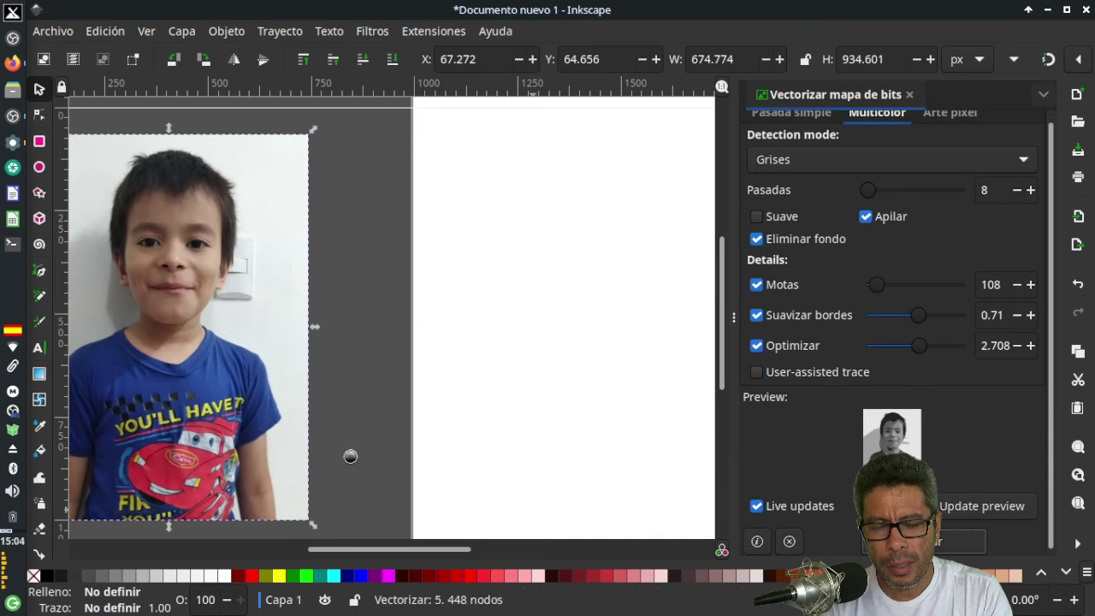
left_click_drag(282, 425, 495, 424)
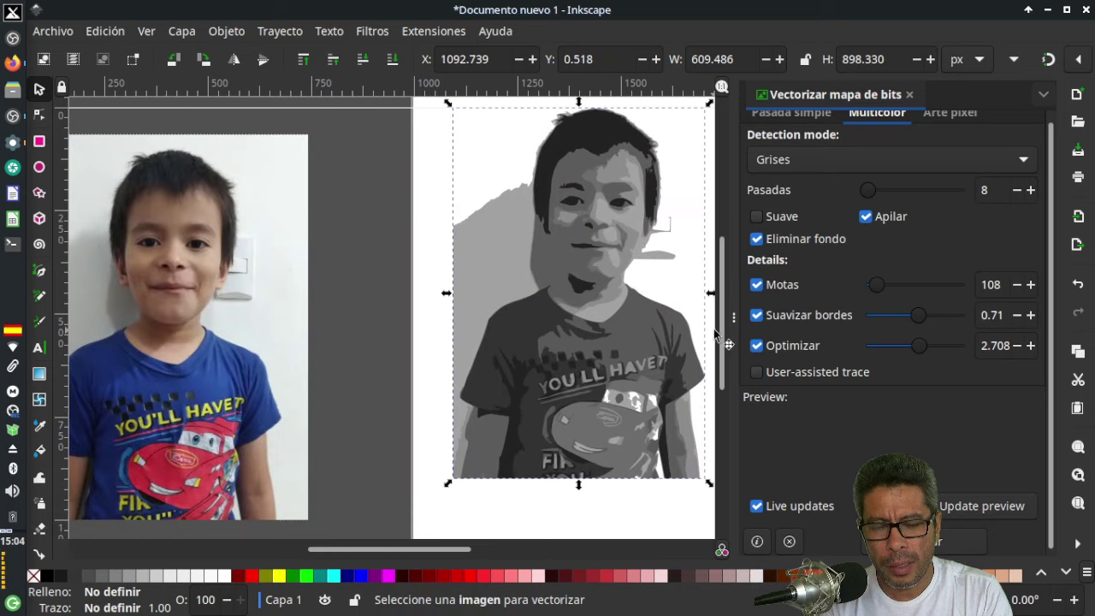
Ungroup the grey-level trace and delete its light-grey background layer.
scroll(725, 319, "up", 2)
scroll(725, 318, "down", 1)
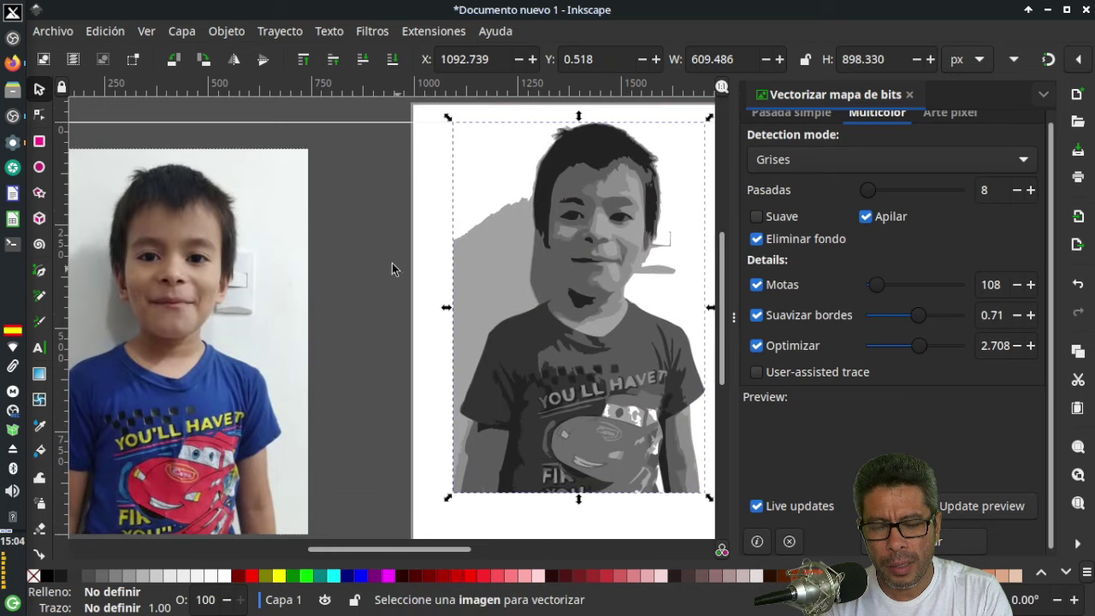
left_click(241, 33)
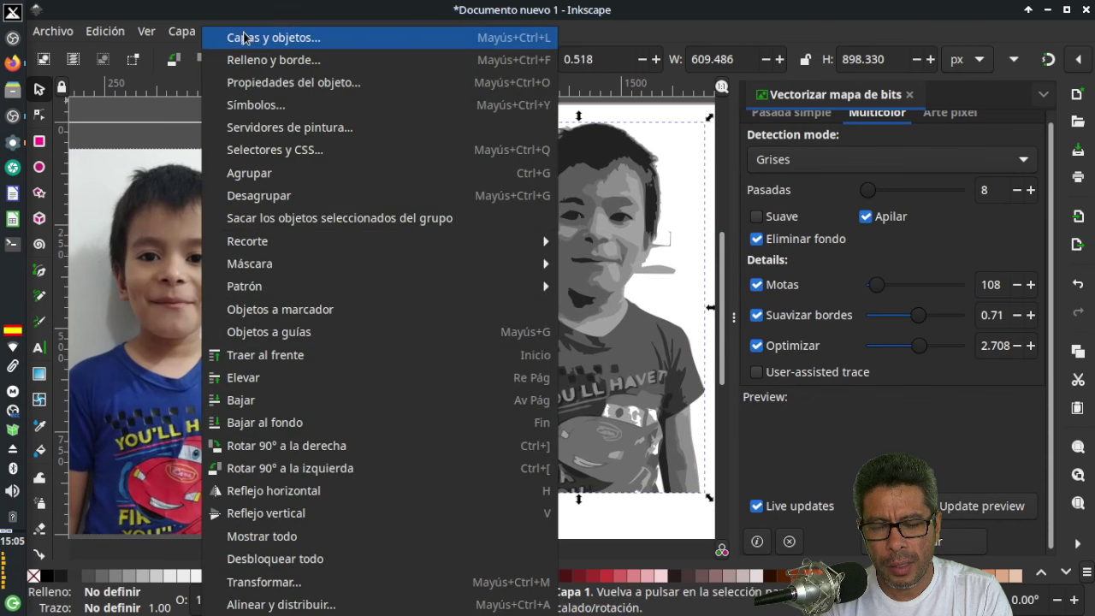
left_click(276, 197)
left_click(310, 251)
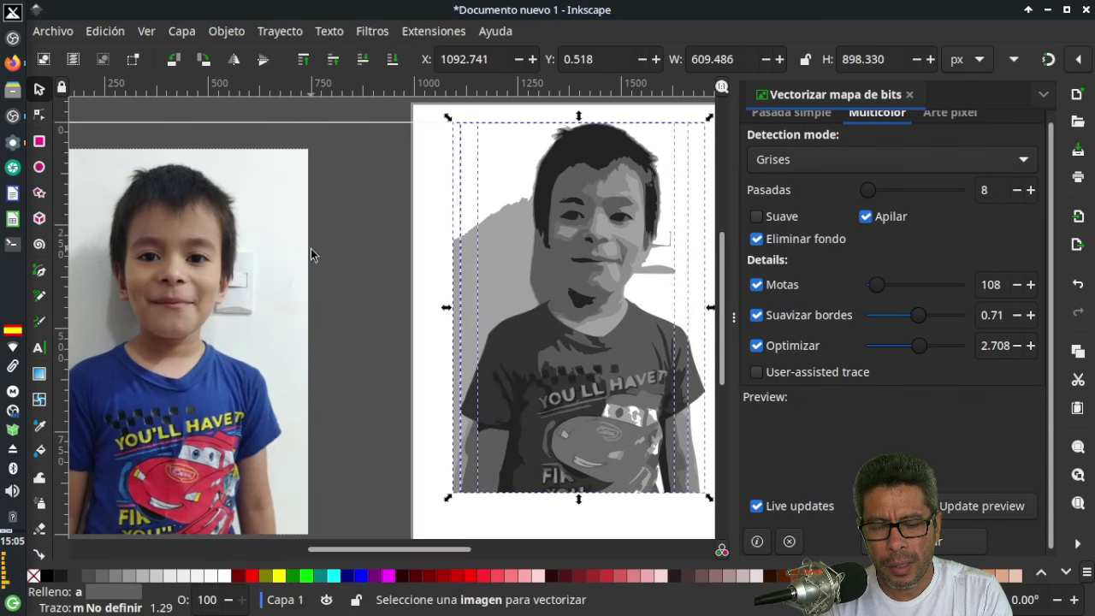
left_click(455, 255)
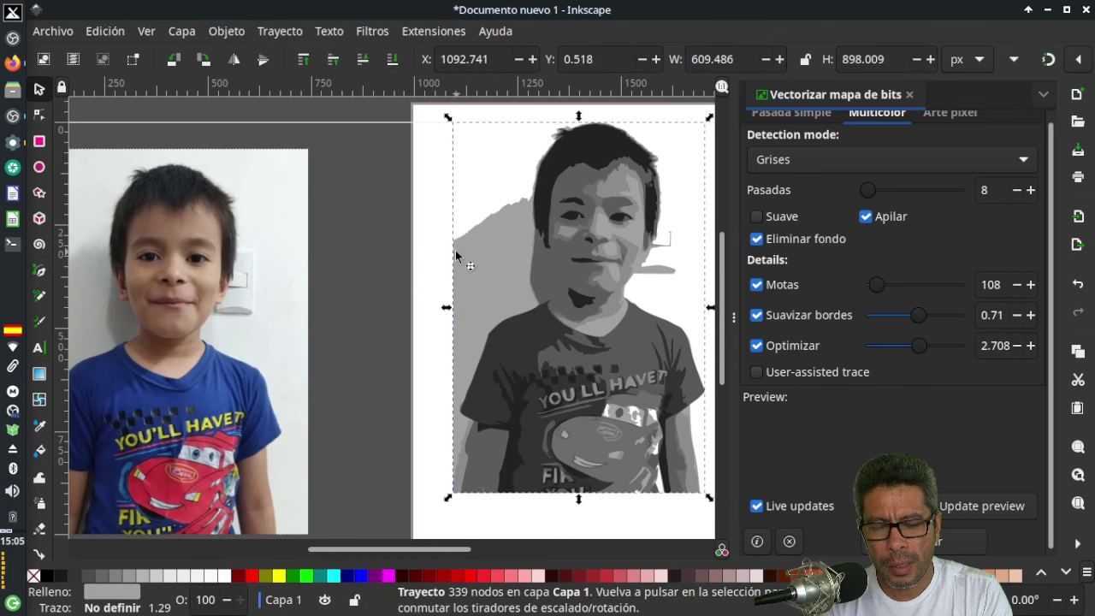
key("Delete")
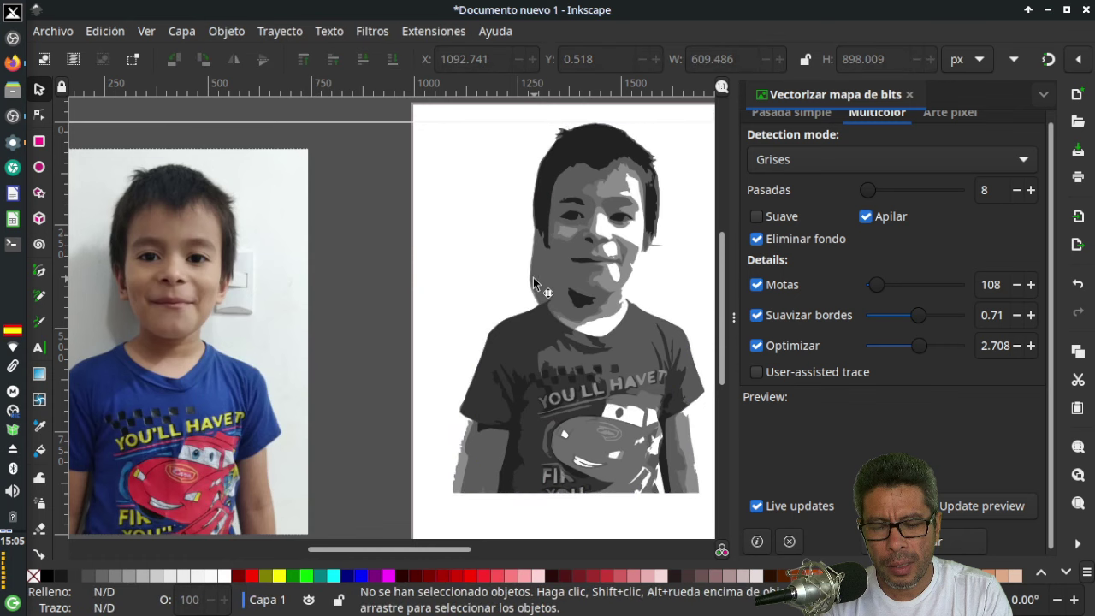
Delete the grey, face and light-grey face-and-shirt layers.
left_click(534, 283)
key("Delete")
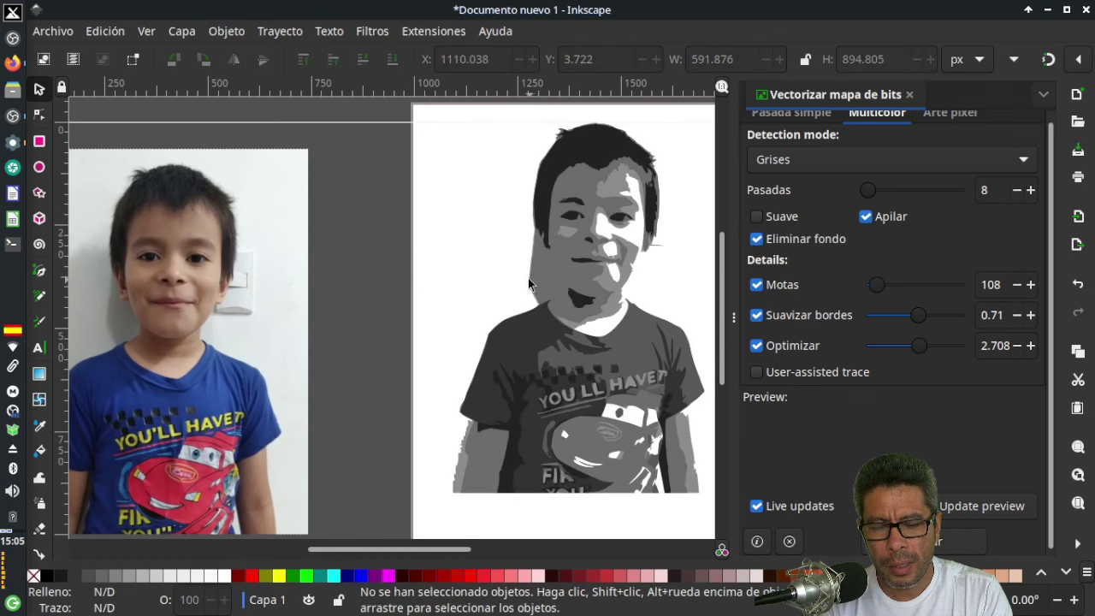
left_click(528, 278)
key("Delete")
left_click(534, 272)
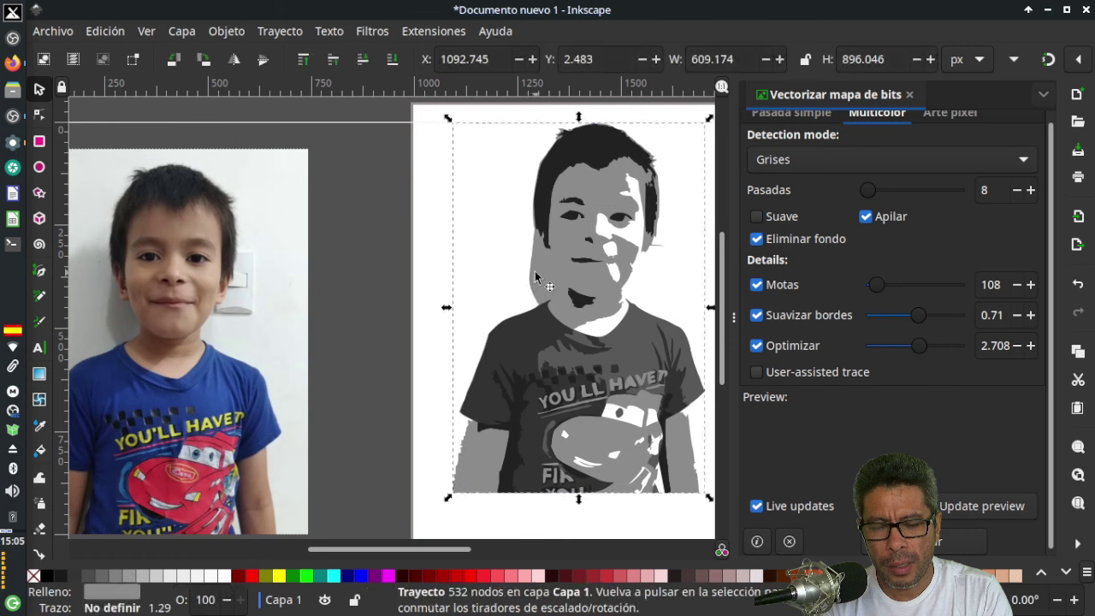
key("Delete")
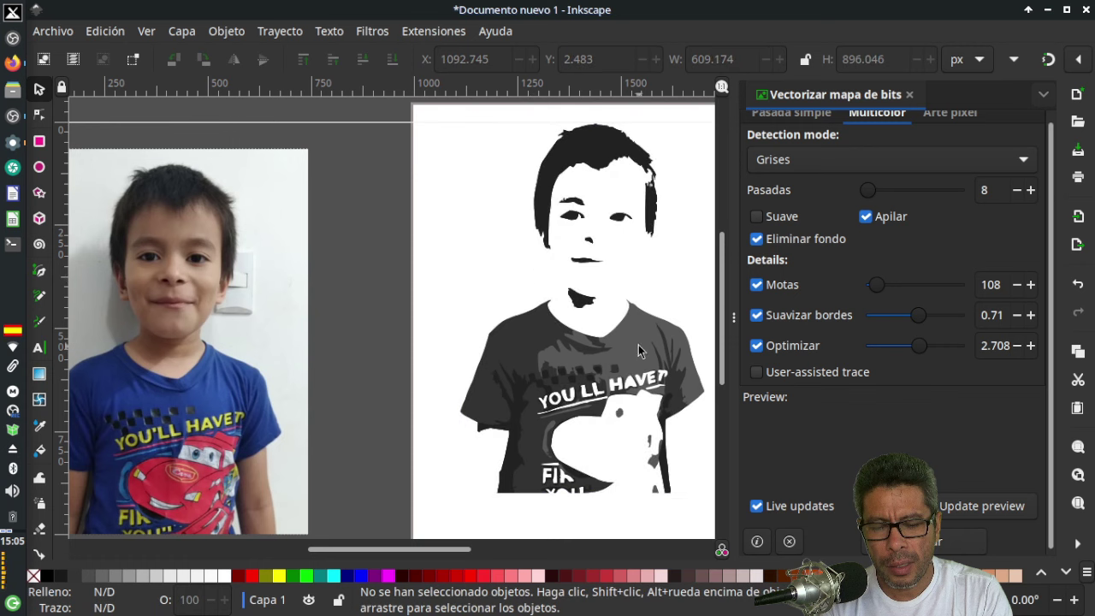
Delete the grey shirt, darker and final dark figure layers, emptying the page.
left_click(638, 347)
key("Delete")
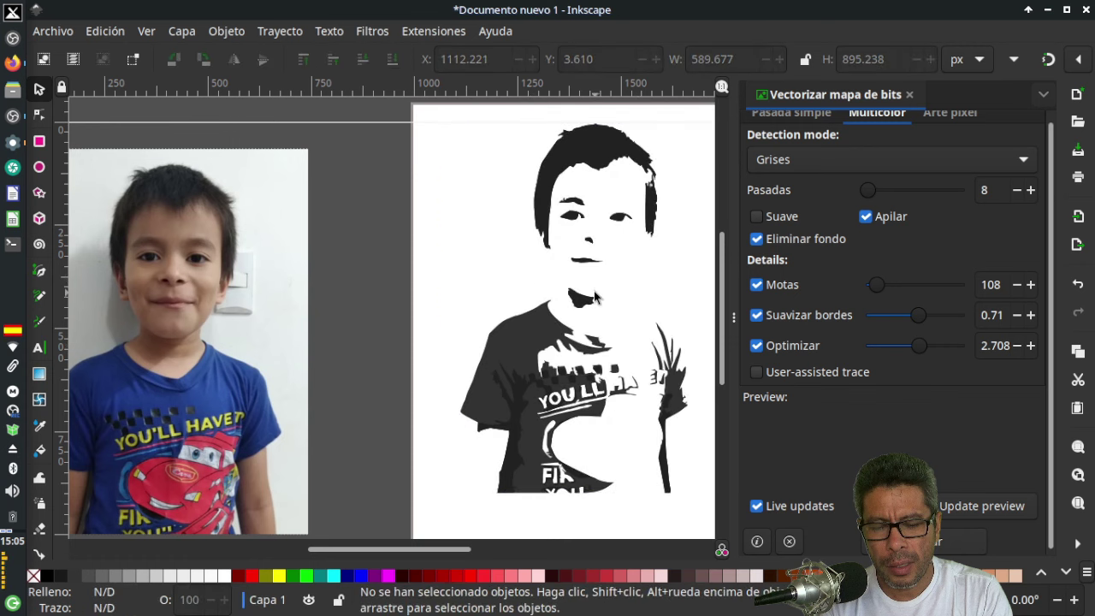
left_click(596, 301)
key("Delete")
left_click(542, 350)
key("Delete")
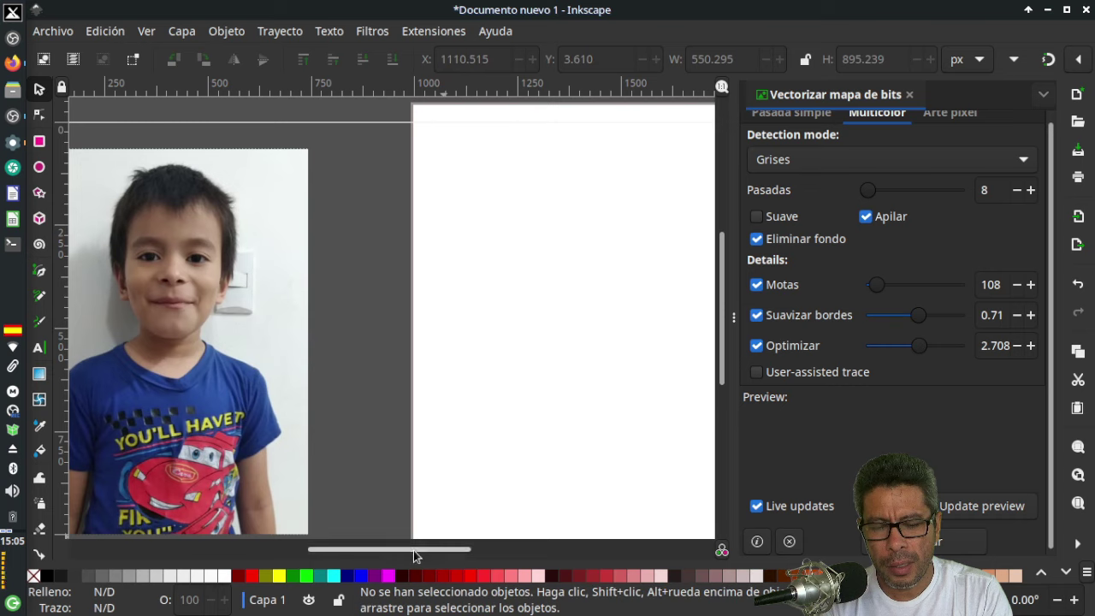
Show the Arte píxel options (Voronoi, Islands 5, Window radius 2) and select the child's photo.
mouse_move(413, 550)
left_mouse_down()
mouse_move(453, 552)
mouse_move(417, 553)
mouse_move(438, 552)
left_mouse_up()
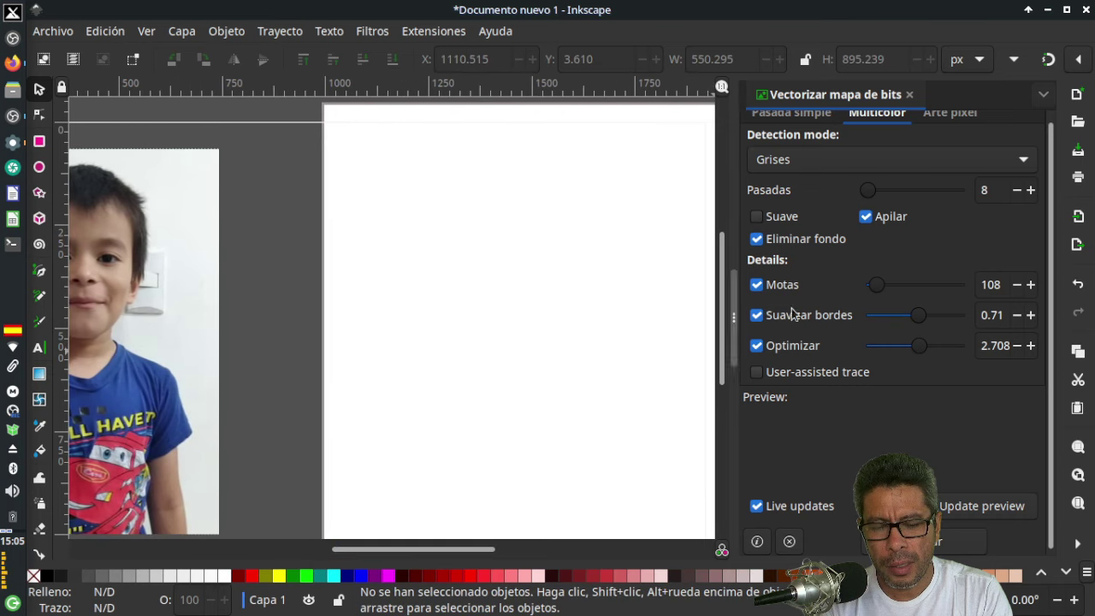
scroll(1026, 205, "up", 1)
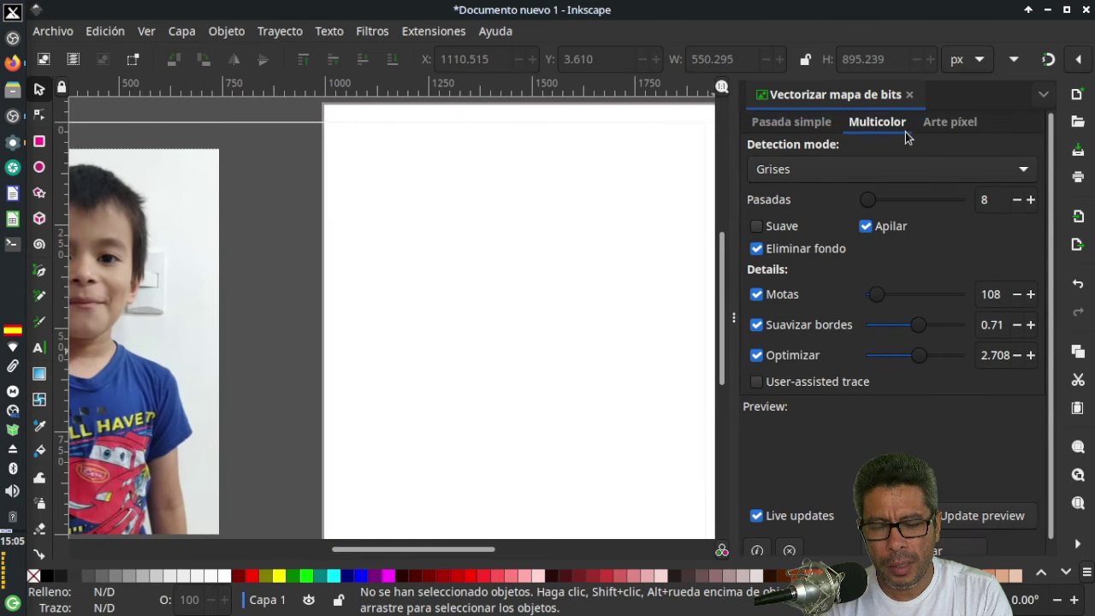
left_click(951, 124)
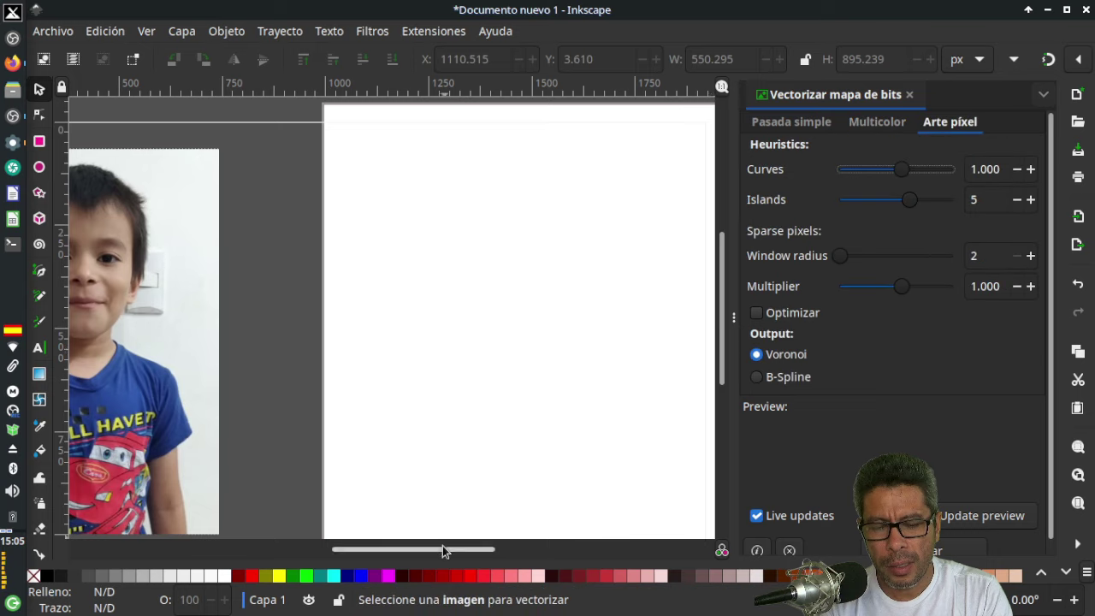
left_click_drag(443, 549, 400, 550)
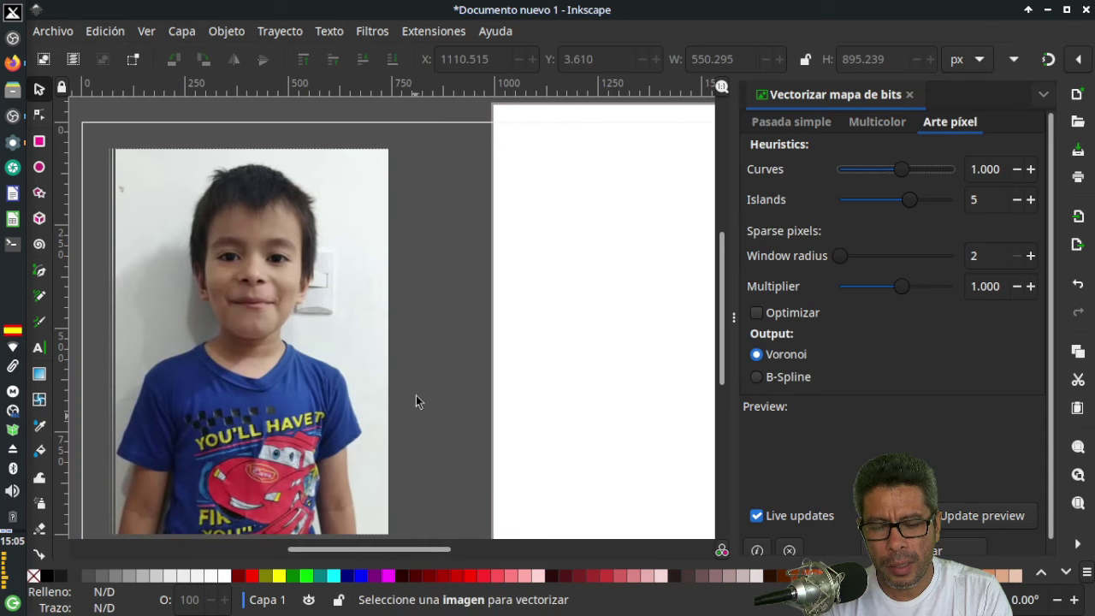
left_click(420, 339)
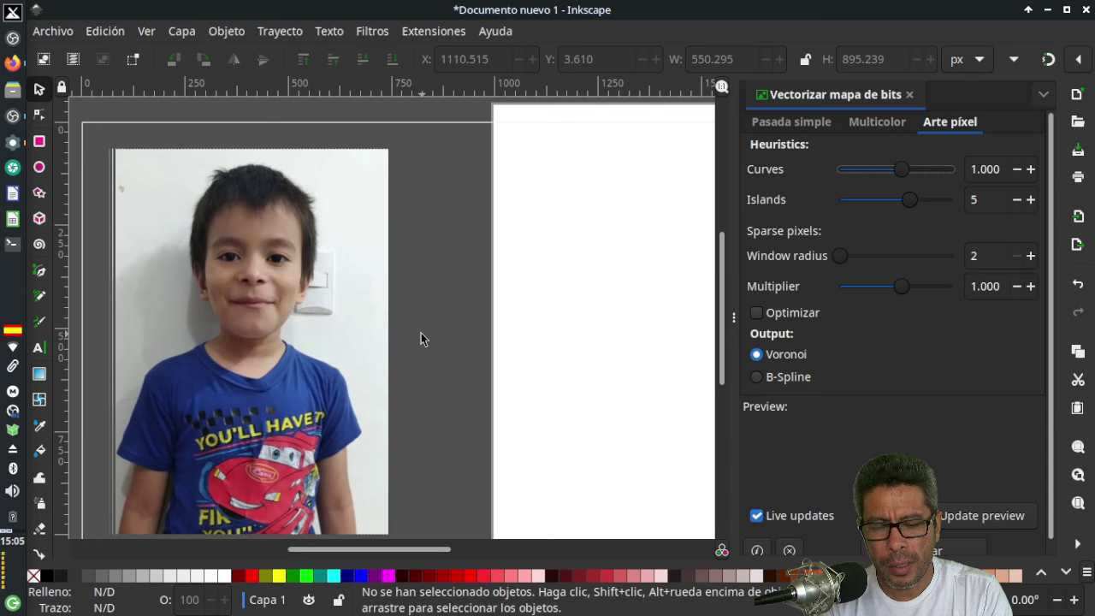
left_click(269, 349)
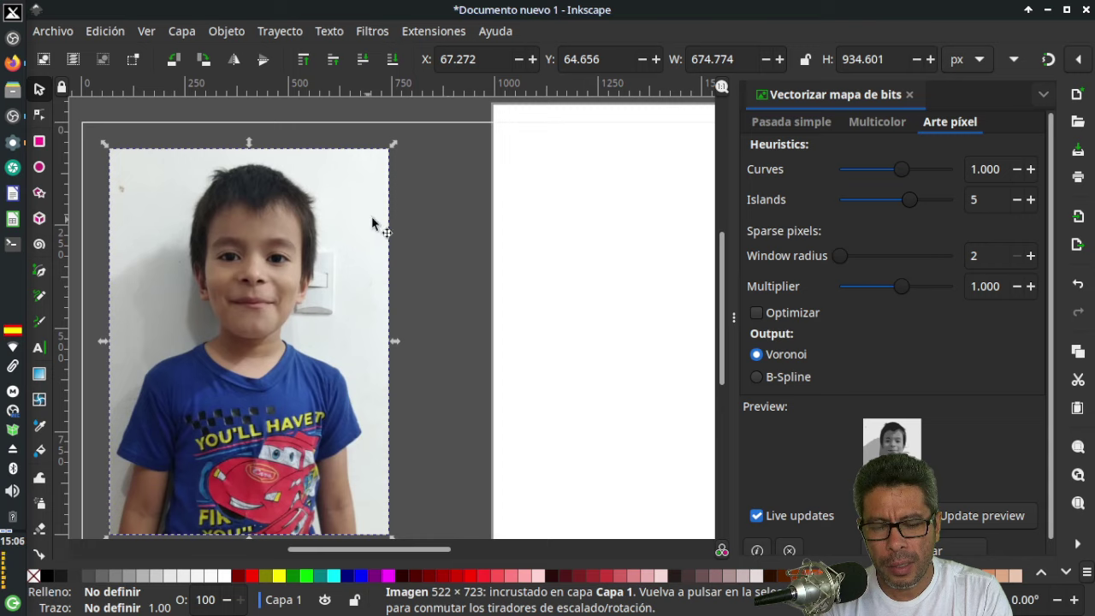
scroll(442, 250, "down", 3)
scroll(441, 250, "up", 1)
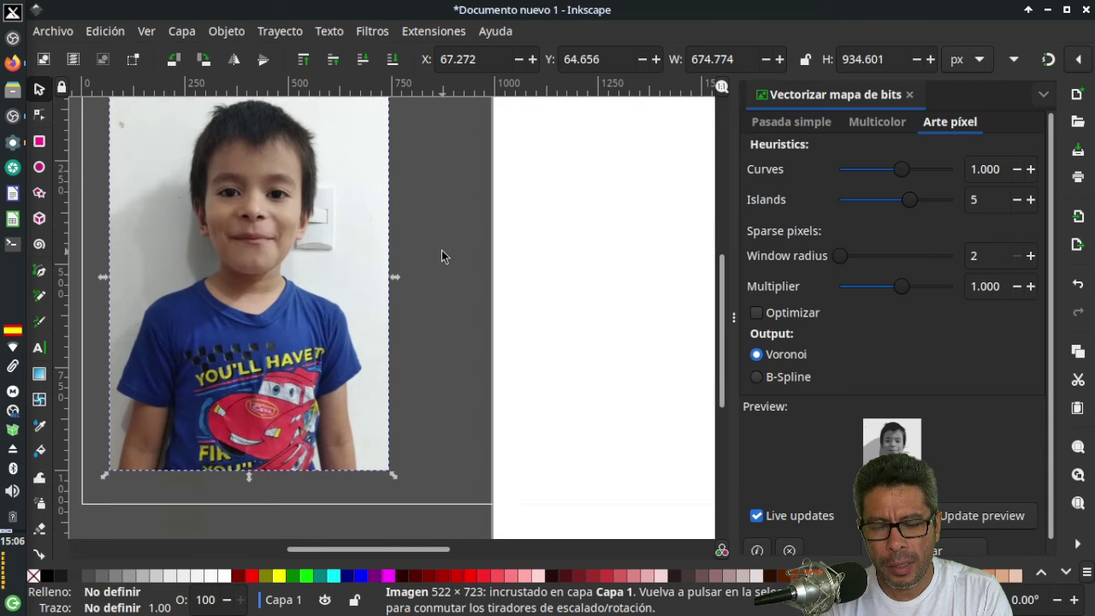
scroll(441, 250, "up", 2)
scroll(441, 254, "down", 2)
scroll(441, 254, "up", 2)
scroll(441, 254, "down", 2)
scroll(442, 254, "up", 2)
scroll(441, 250, "down", 2)
scroll(441, 250, "up", 2)
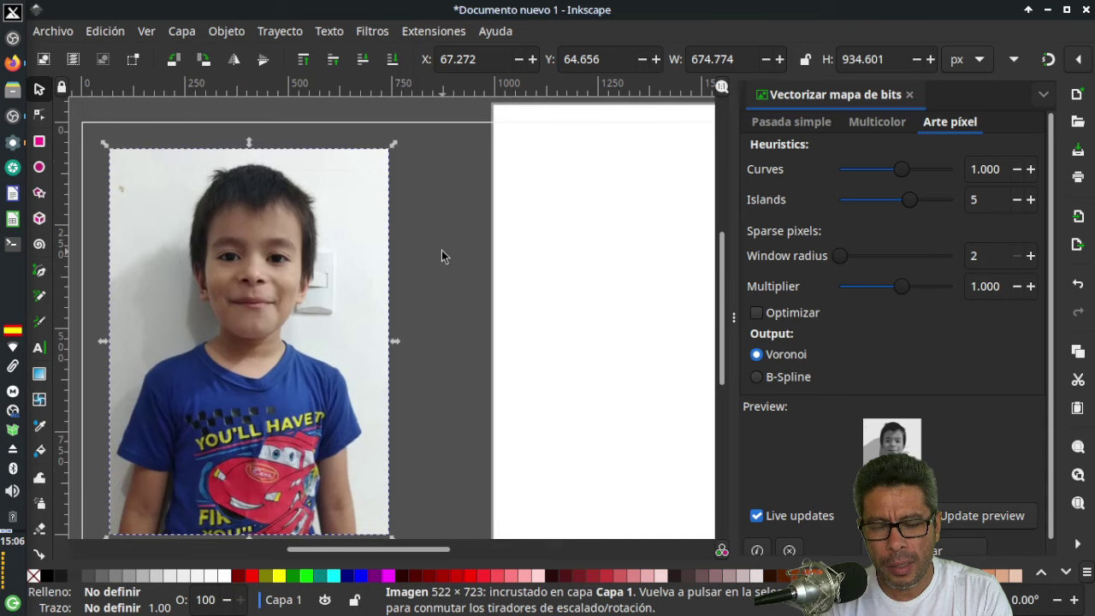
left_click_drag(383, 554, 371, 555)
scroll(454, 372, "down", 2)
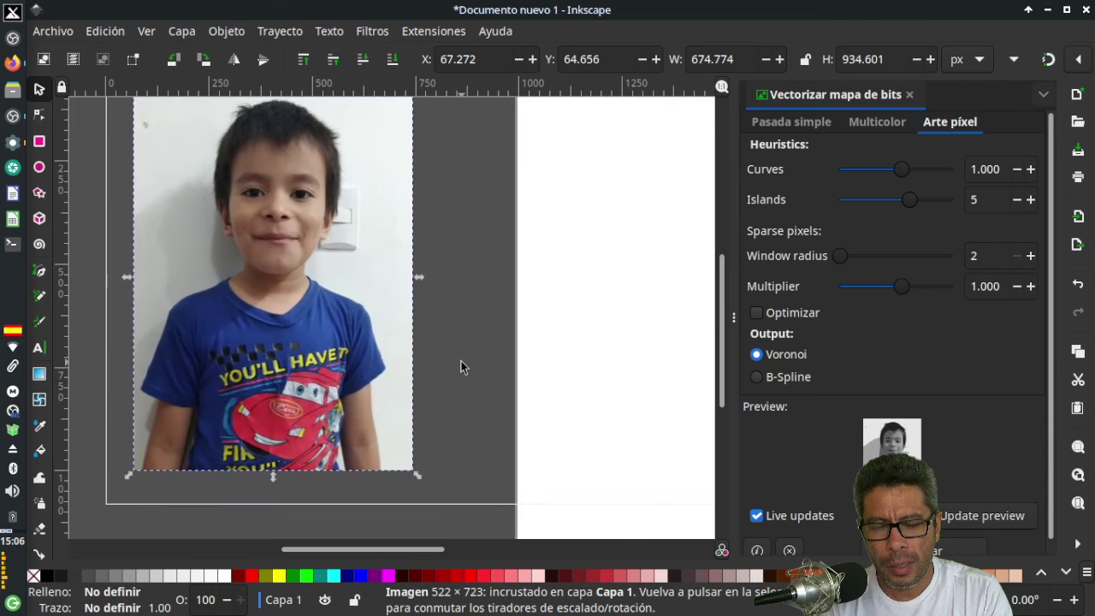
scroll(473, 304, "up", 2)
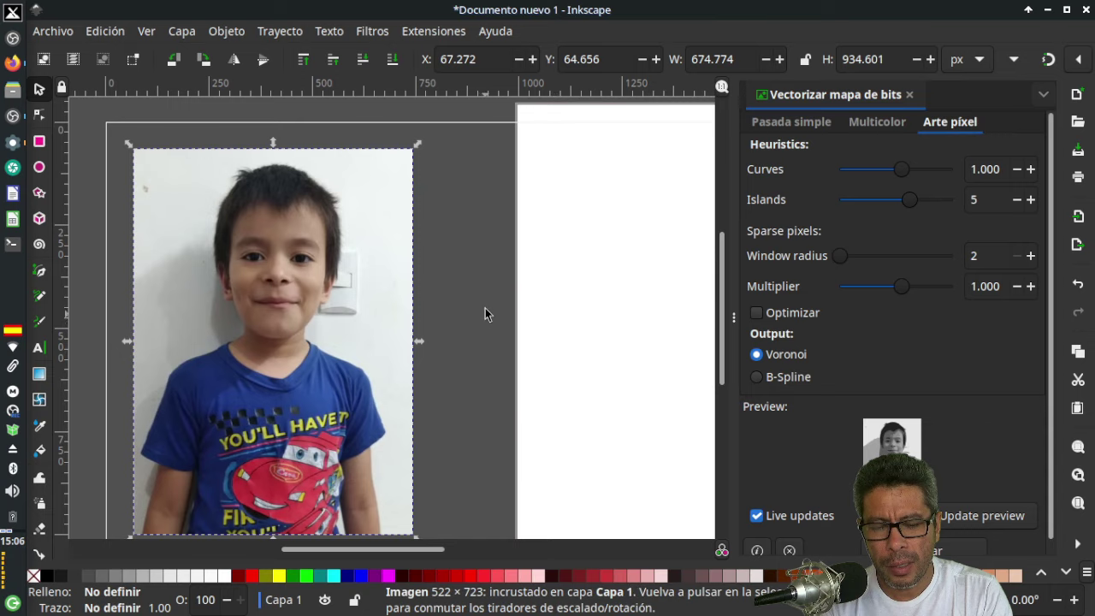
scroll(484, 298, "down", 2)
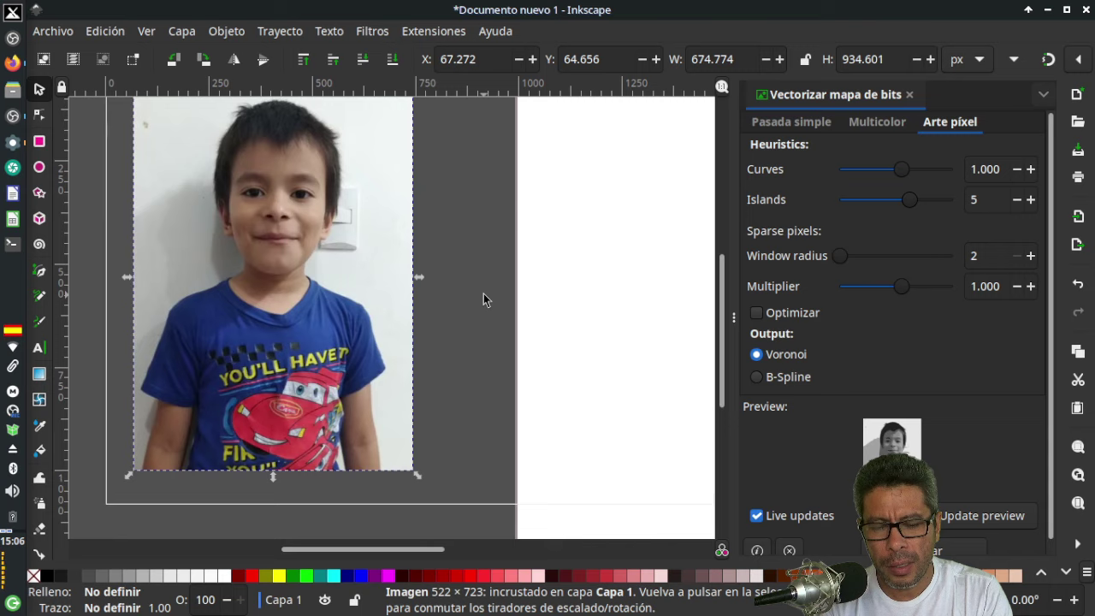
scroll(483, 293, "up", 2)
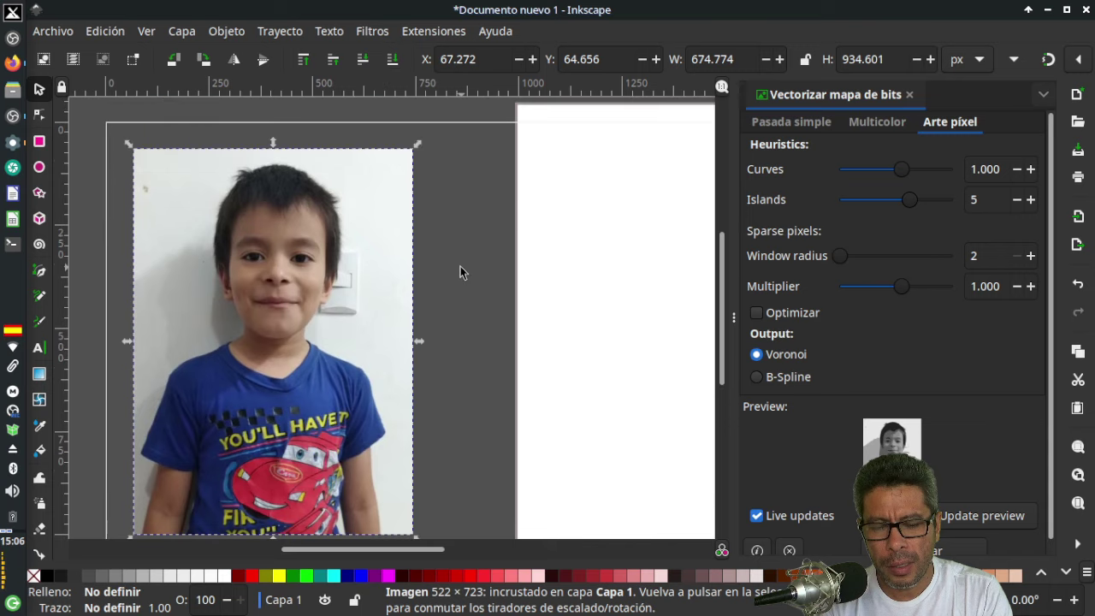
scroll(461, 271, "down", 2)
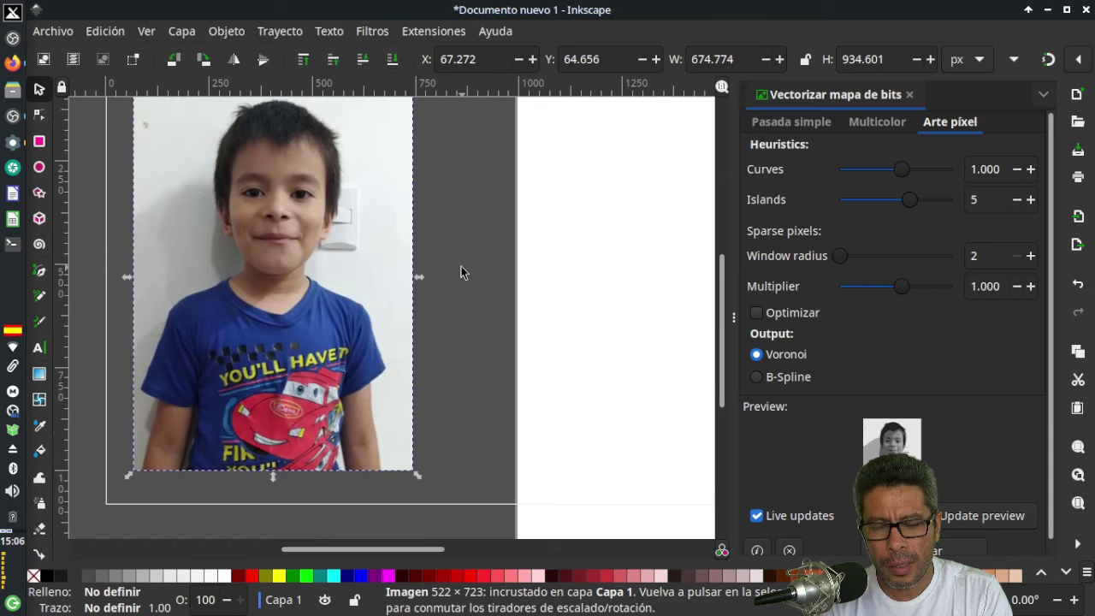
scroll(460, 272, "up", 2)
scroll(467, 283, "up", 2)
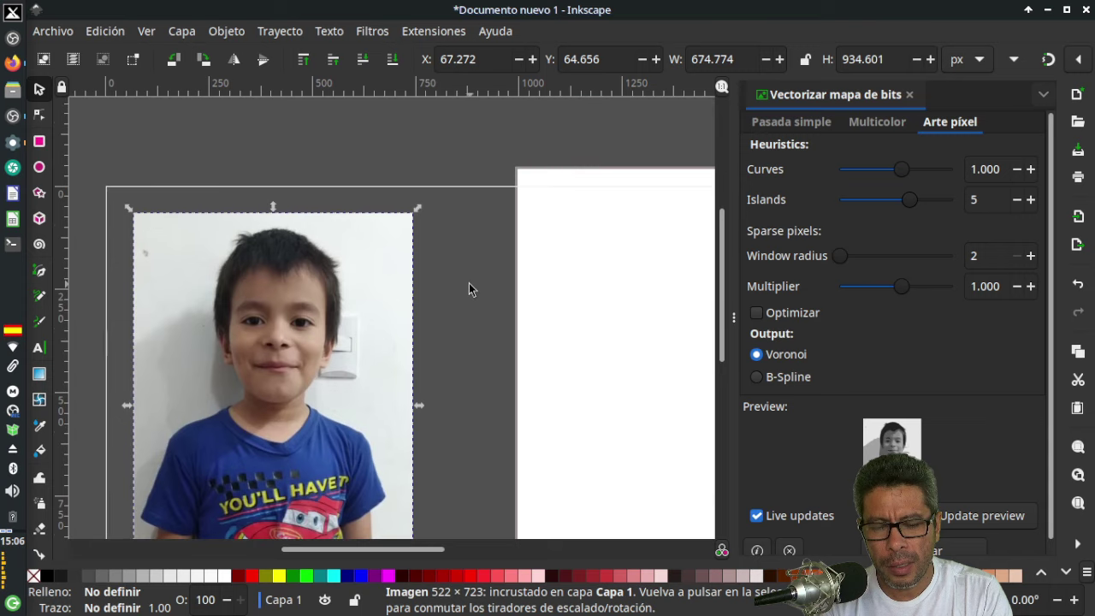
scroll(469, 283, "down", 2)
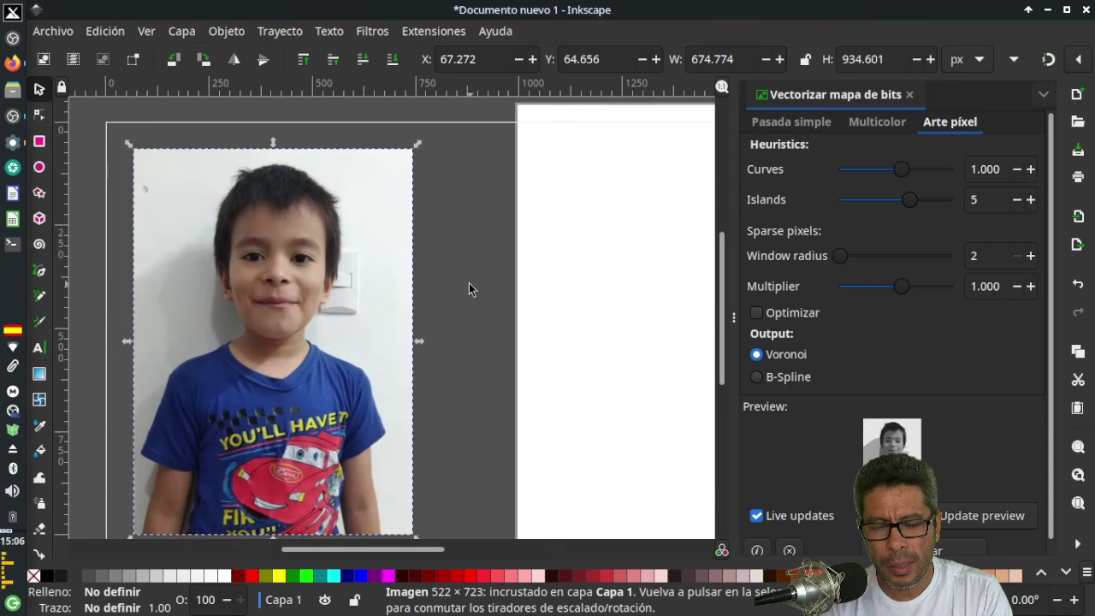